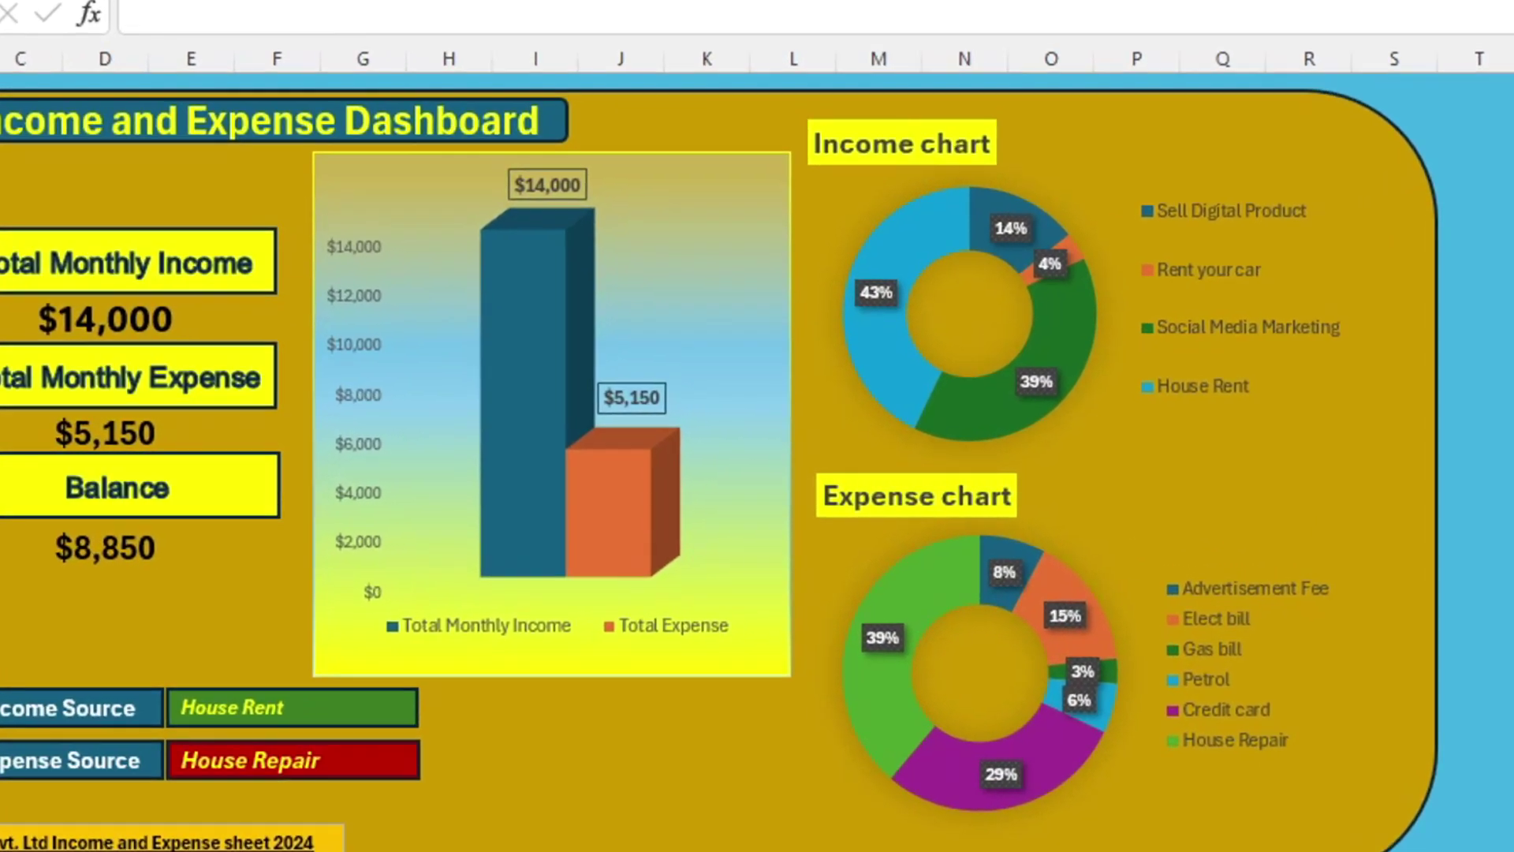
# - Browse the income, expense and calculation sheets, then zoom around the finished Dashboard
pyautogui.click(1143, 71)
pyautogui.click(285, 820)
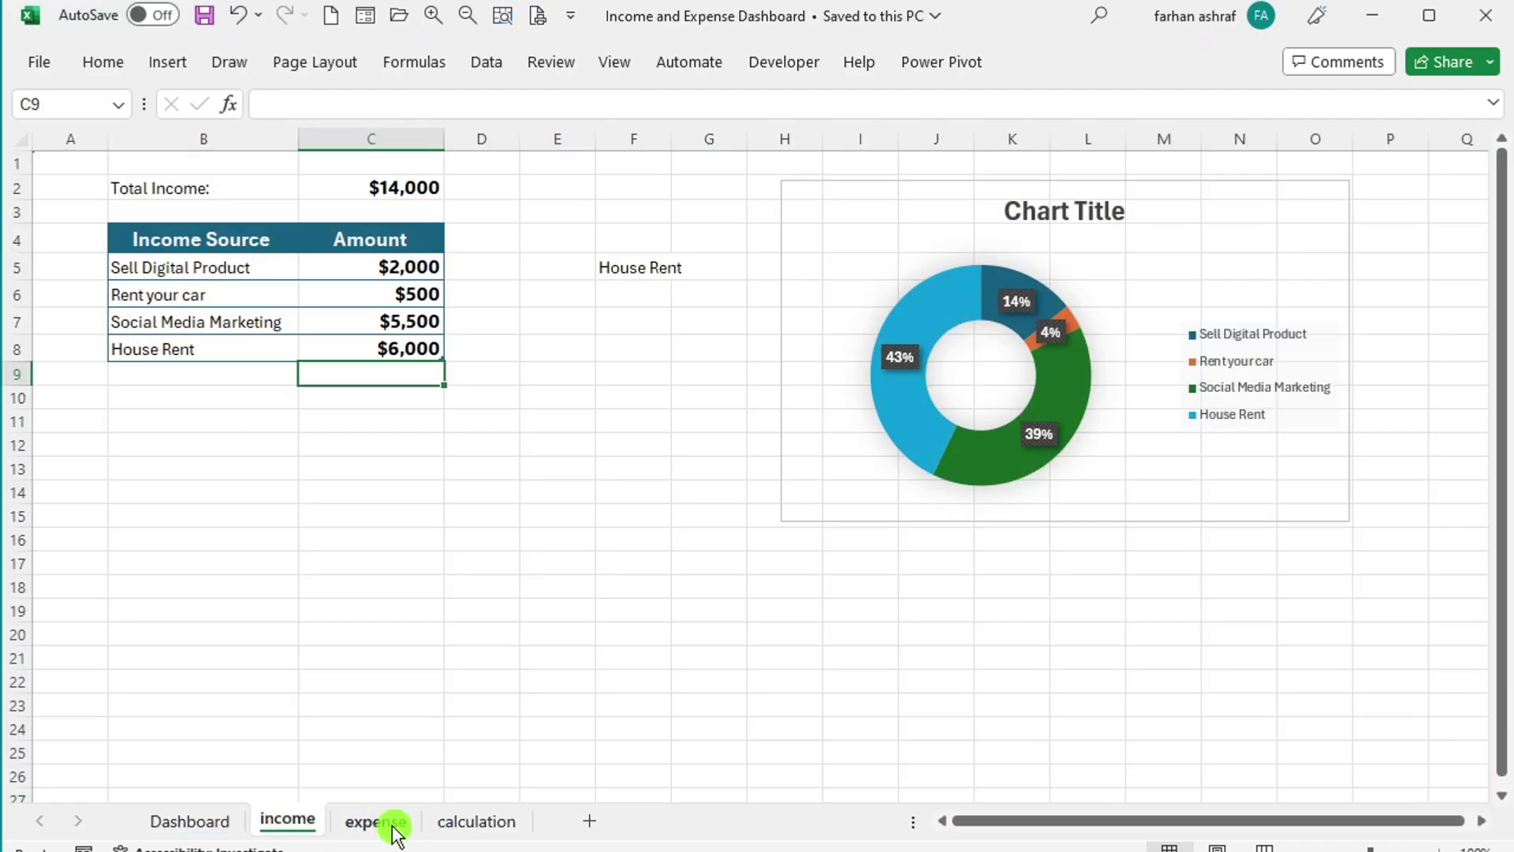
pyautogui.click(394, 824)
pyautogui.click(473, 821)
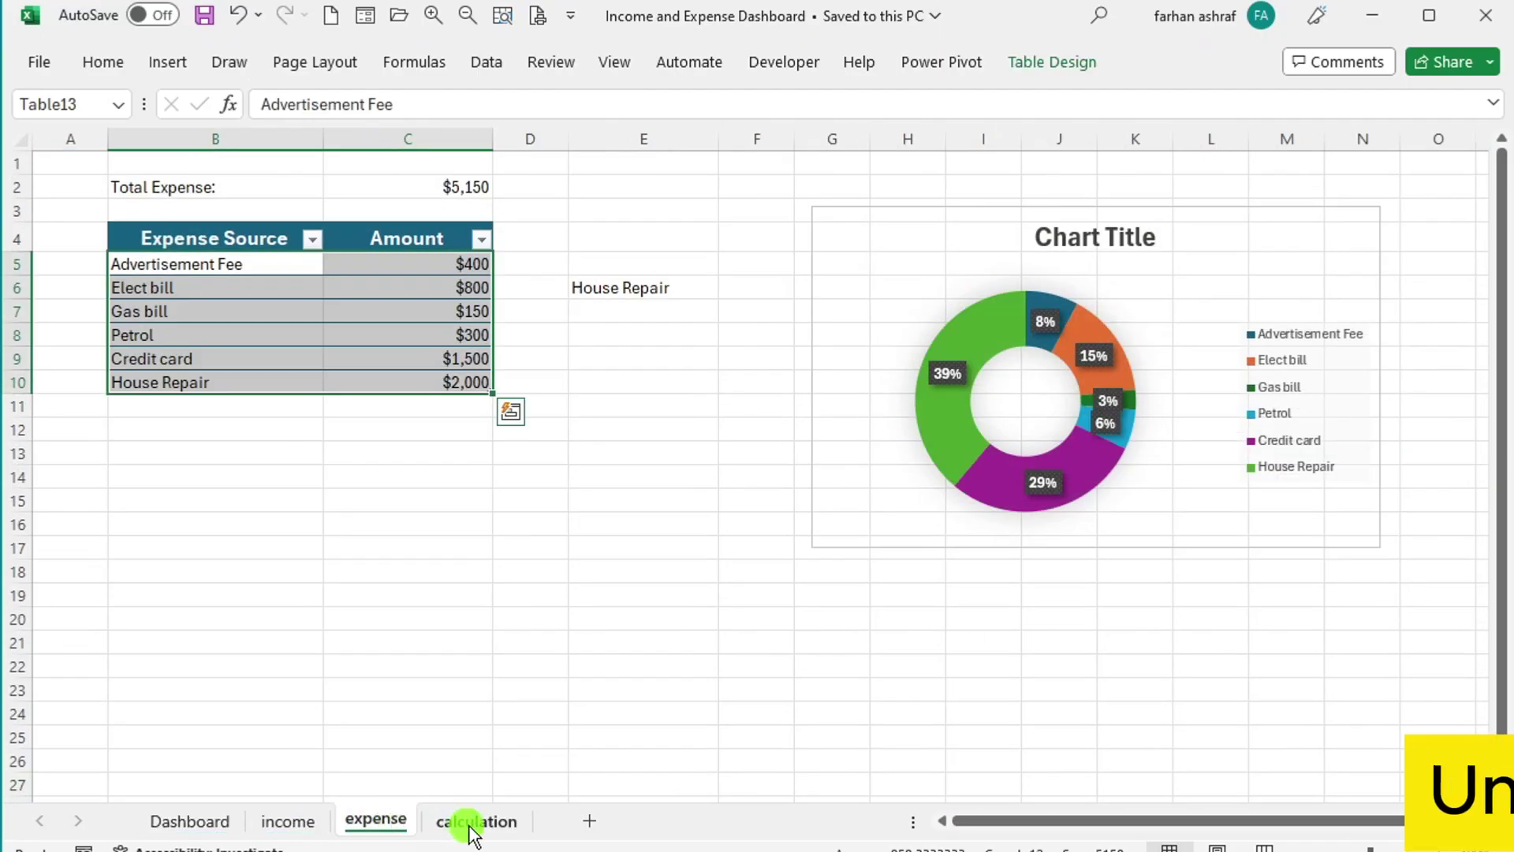
pyautogui.click(187, 820)
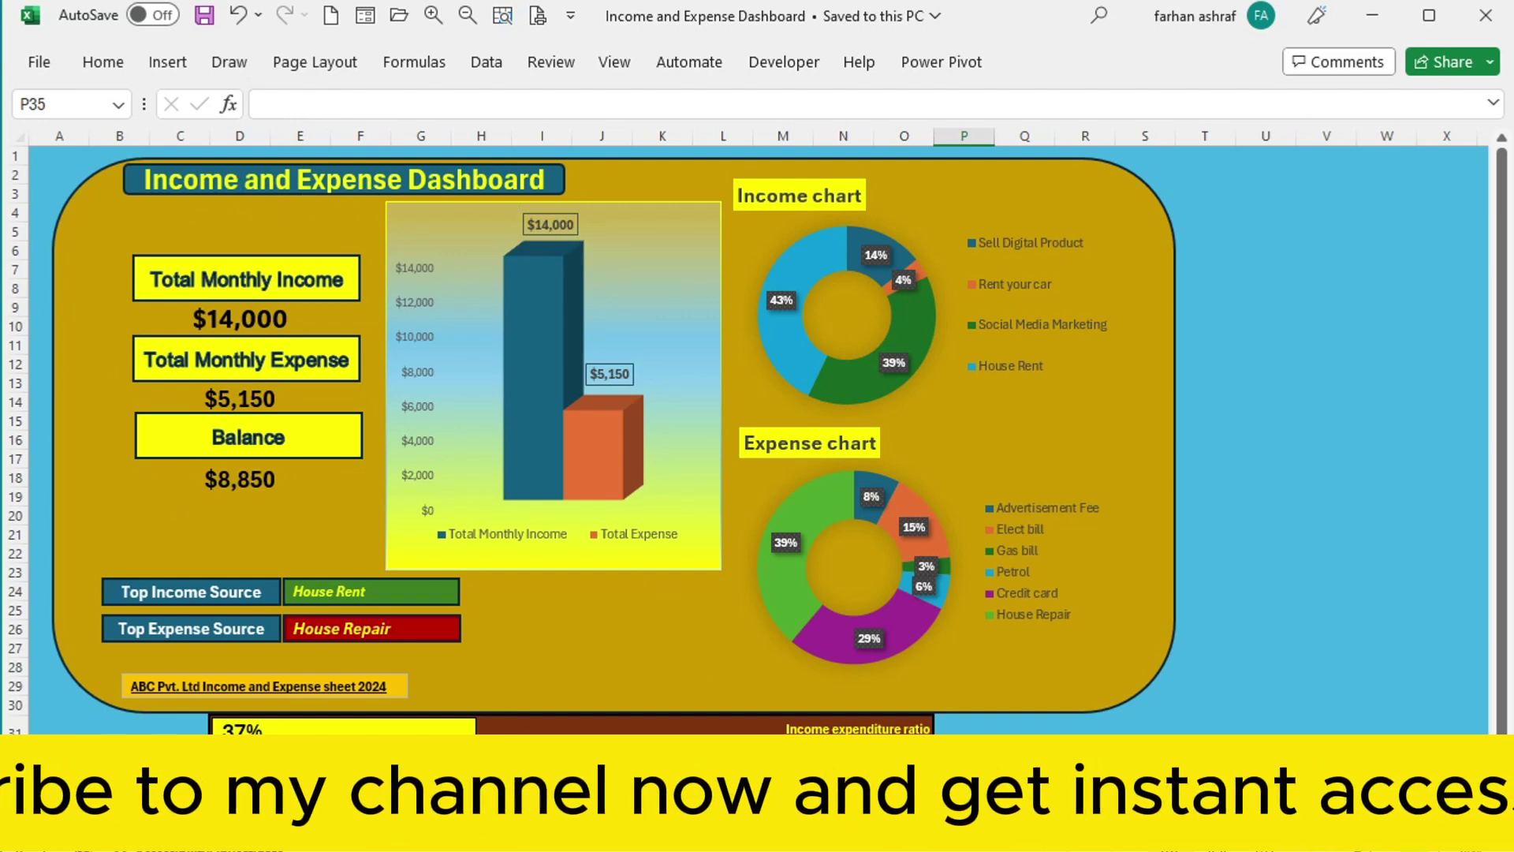
pyautogui.keyDown('ctrl'); pyautogui.scroll(1, 749, 430); pyautogui.keyUp('ctrl')
pyautogui.scroll(1, 1049, 686)
pyautogui.scroll(-1, 1088, 713)
pyautogui.scroll(2, 1340, 607)
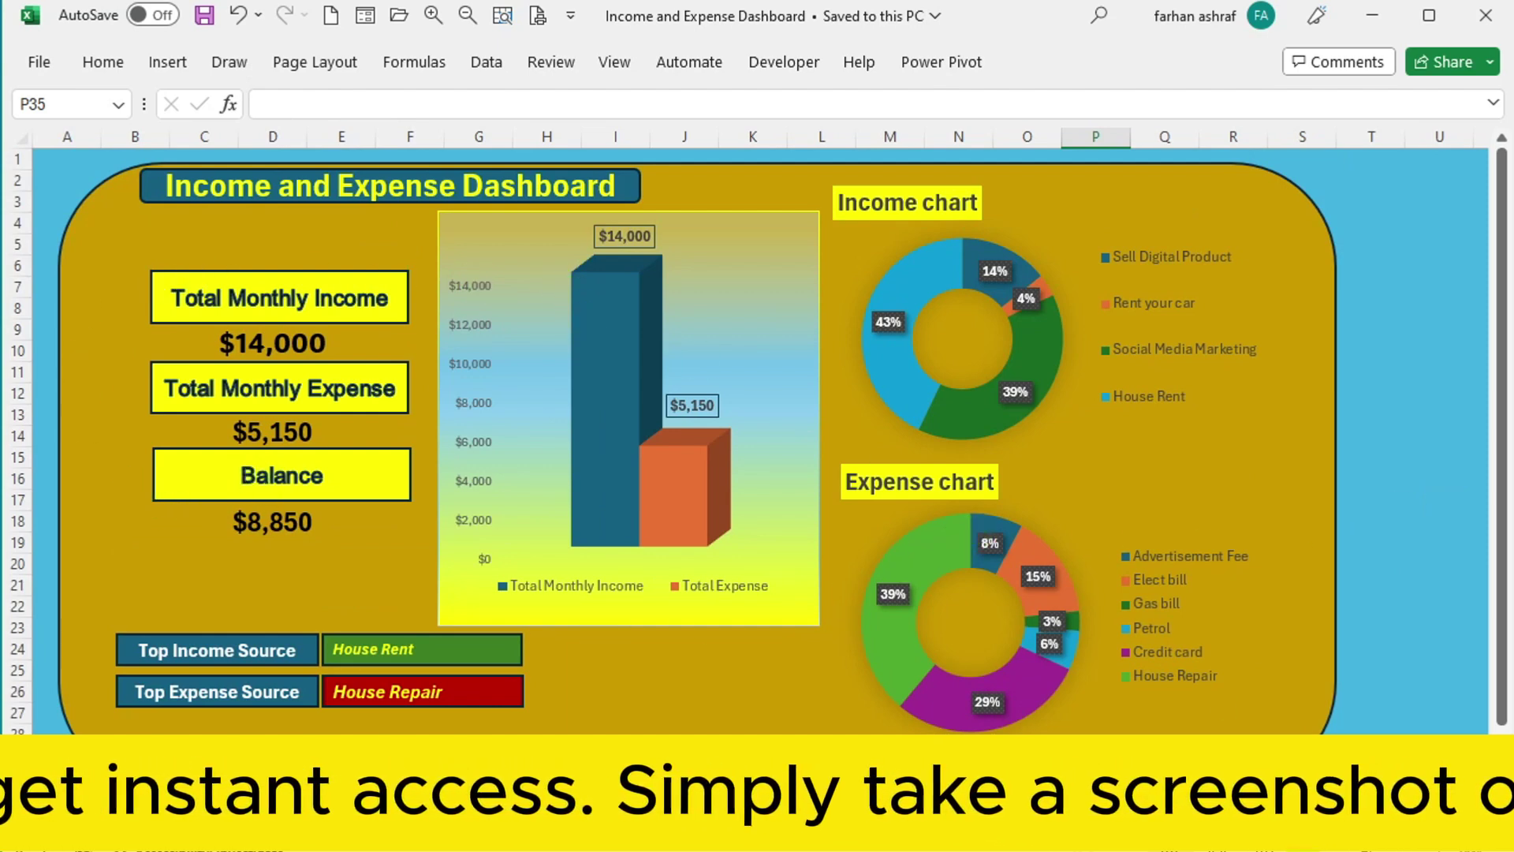
pyautogui.keyDown('ctrl'); pyautogui.scroll(-2, 884, 466); pyautogui.keyUp('ctrl')
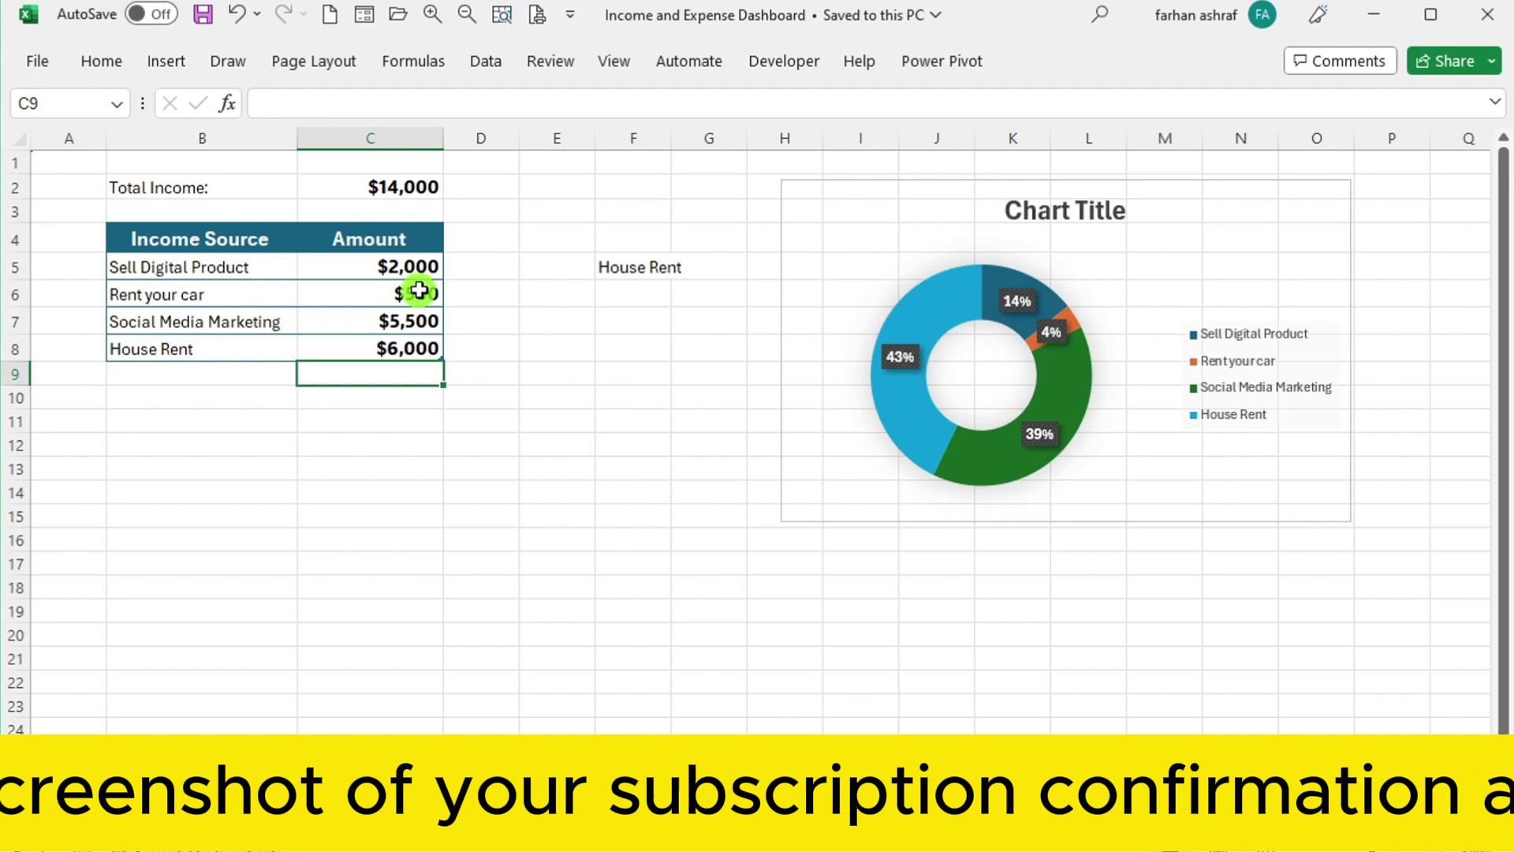
# - Change the Rent your car amount to 1500 and begin editing the House Rent amount
pyautogui.doubleClick(418, 291)
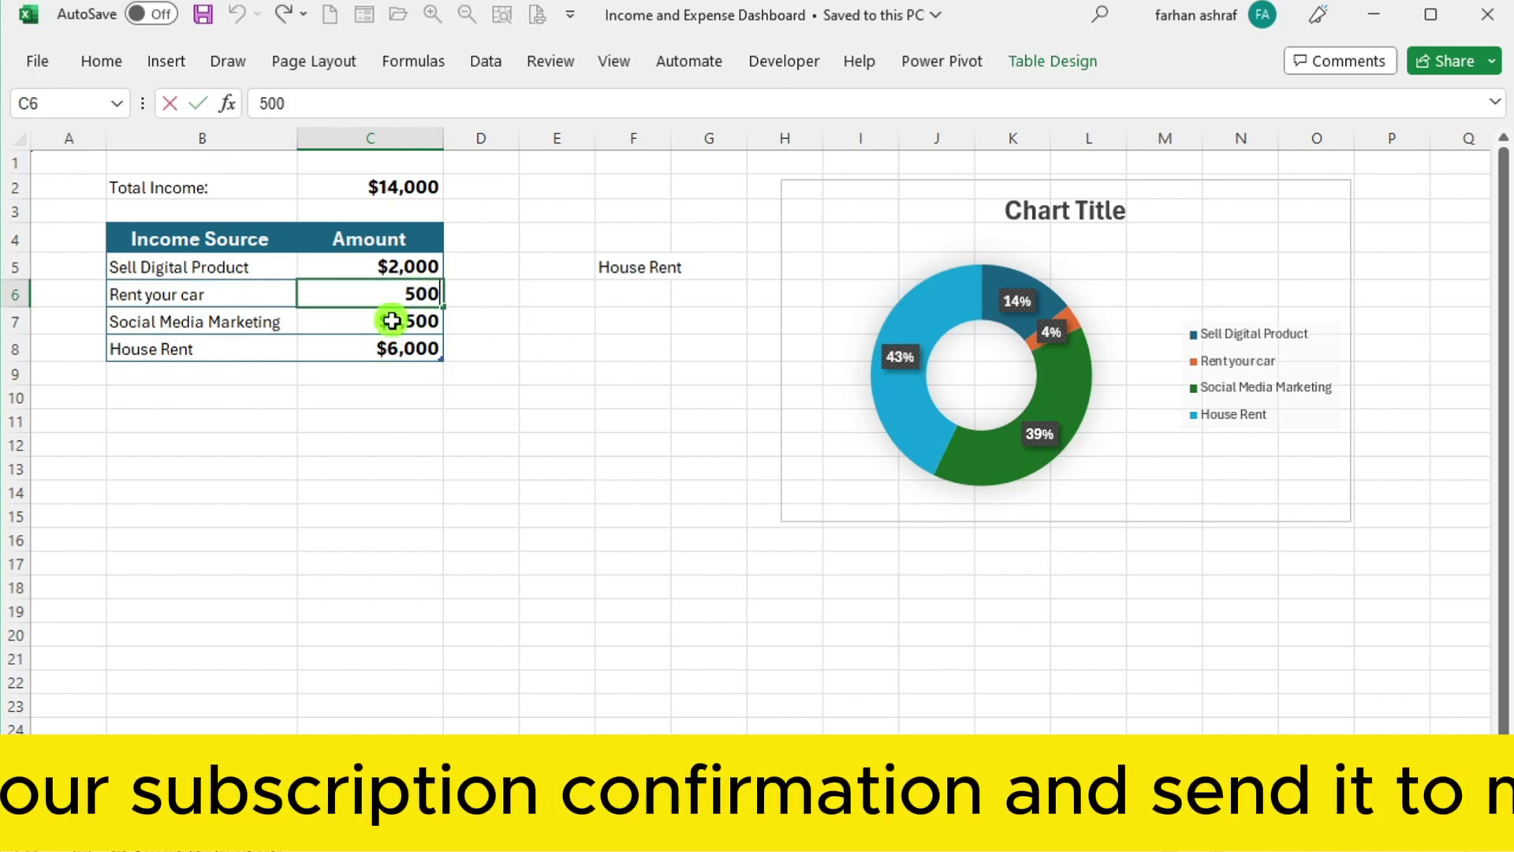
pyautogui.doubleClick(419, 294)
pyautogui.write('1500')
pyautogui.press('Return')
pyautogui.doubleClick(407, 347)
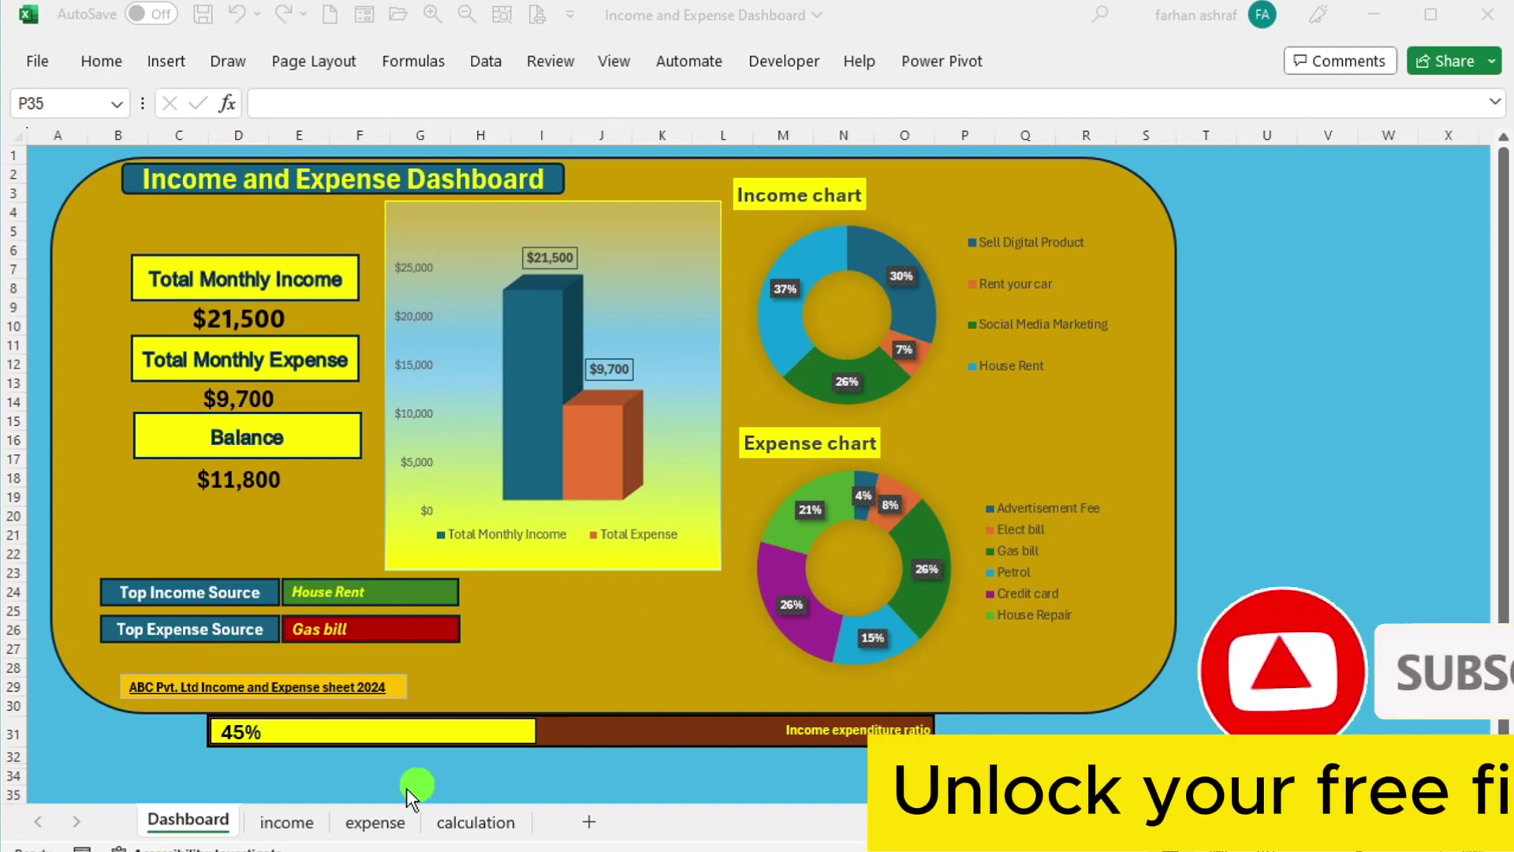
# - Check the updated income, expense, calculation and Dashboard sheets, then step through the data sheets again
pyautogui.click(278, 823)
pyautogui.click(371, 822)
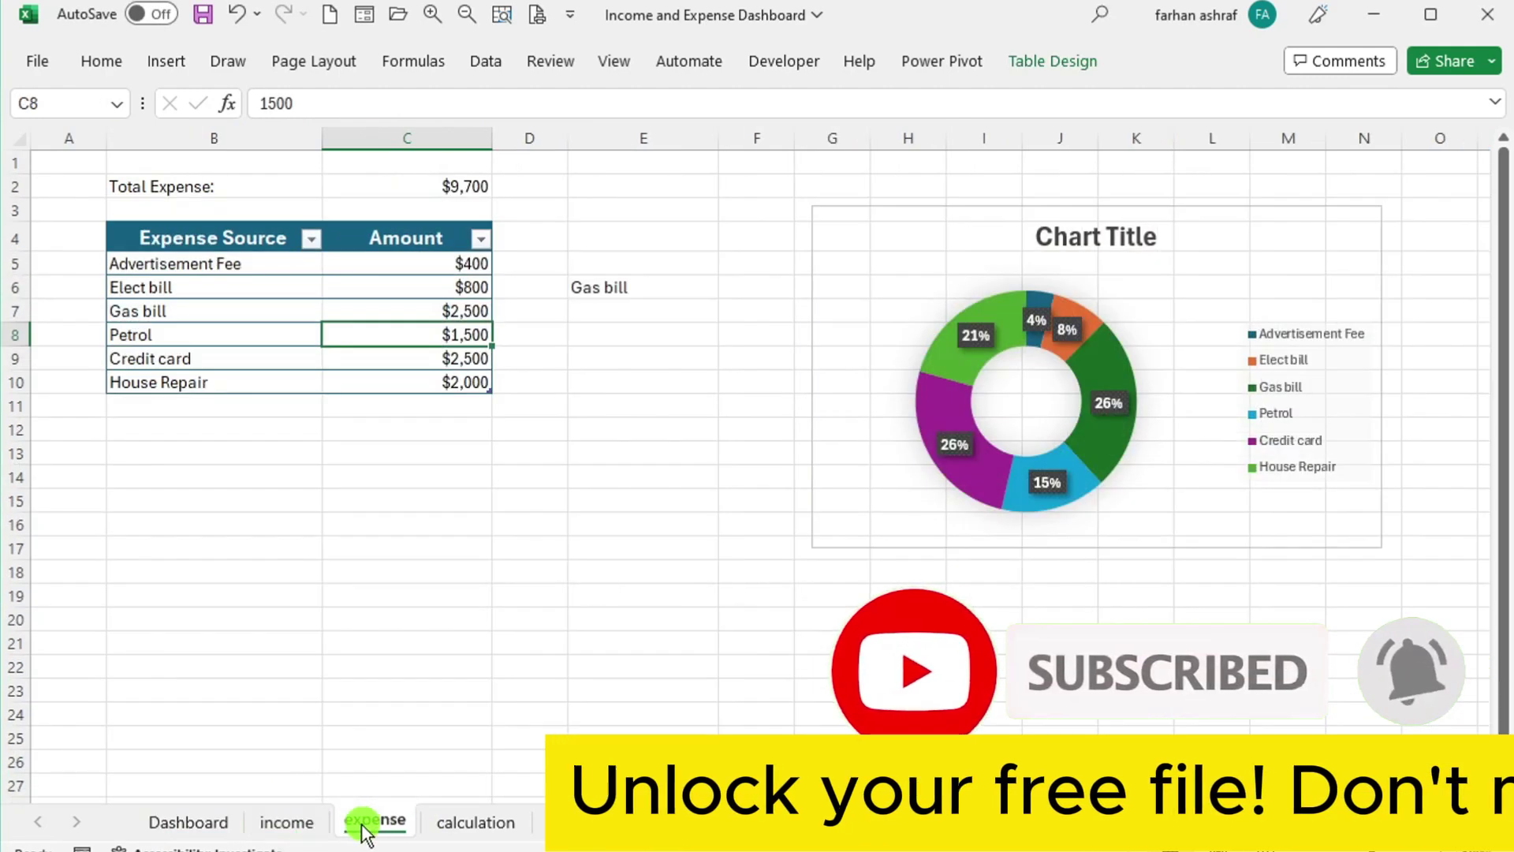
pyautogui.click(461, 822)
pyautogui.click(207, 824)
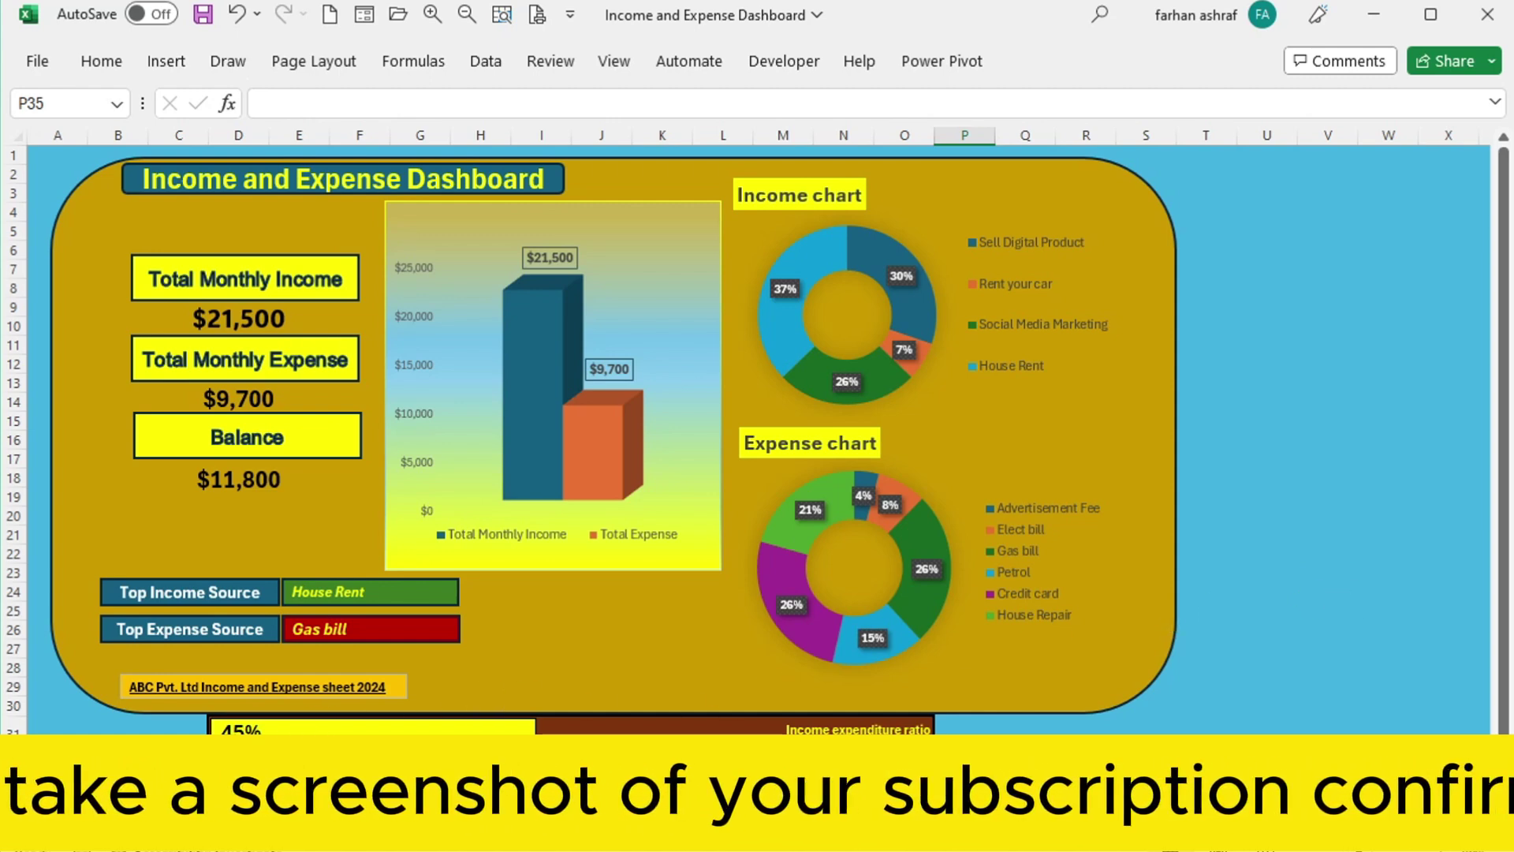
pyautogui.click(410, 828)
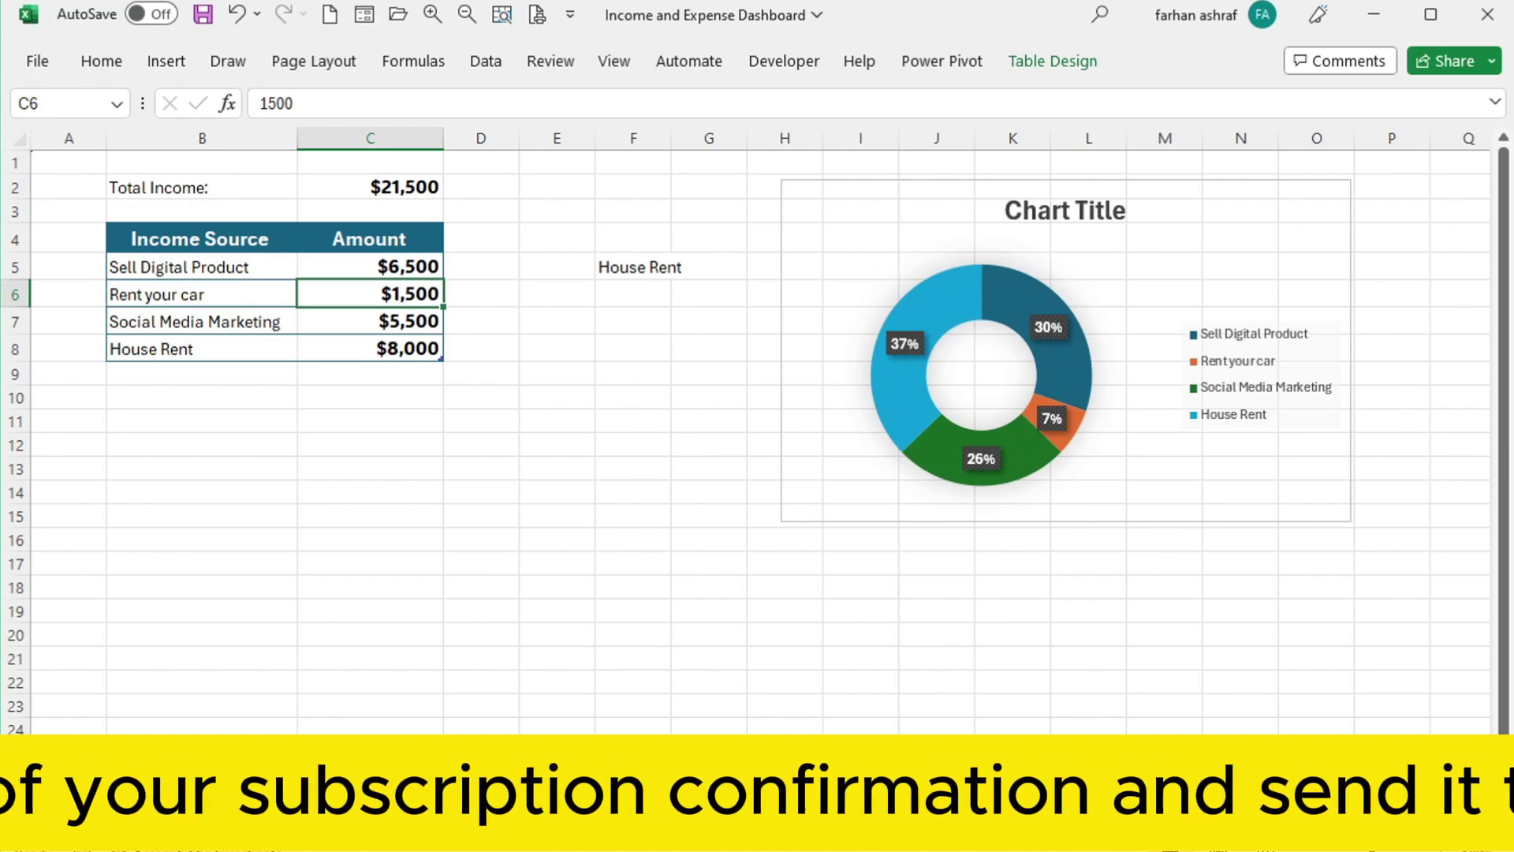
pyautogui.hotkey('ctrl', 'pagedown')
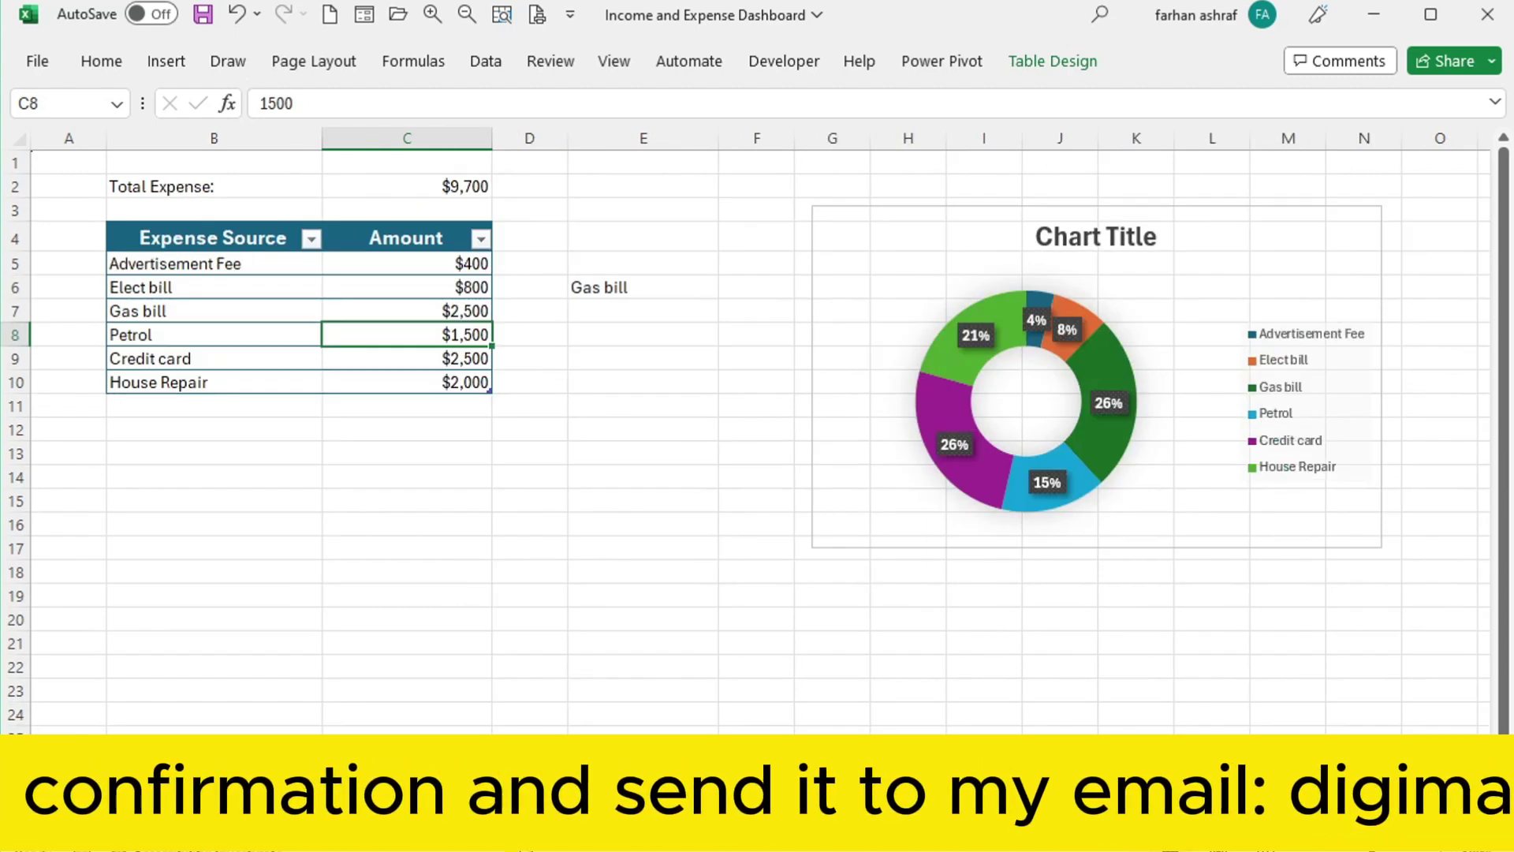
pyautogui.hotkey('ctrl', 'pagedown')
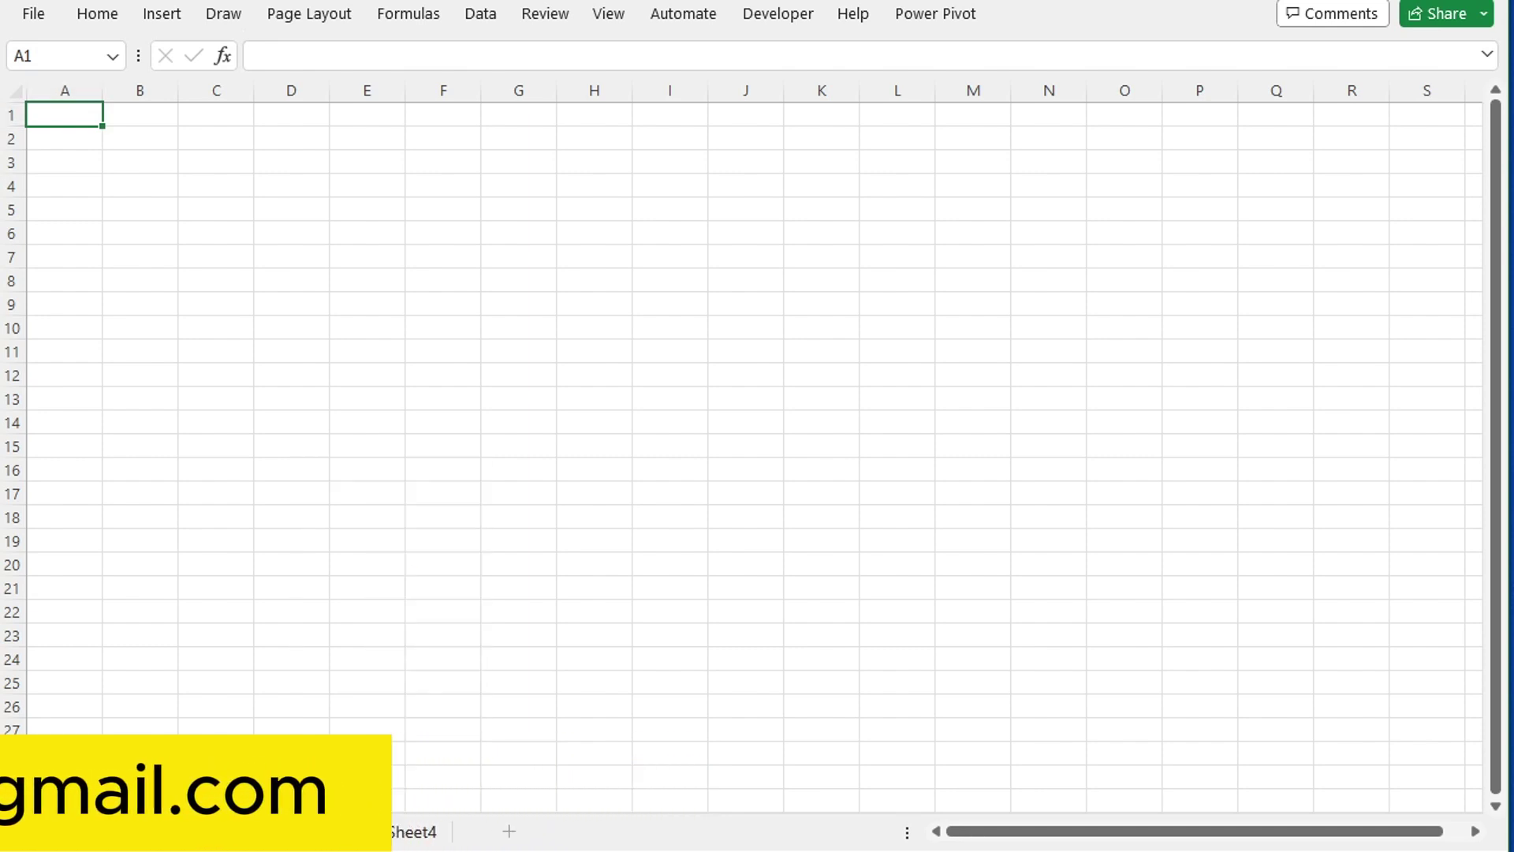
# - Finish renaming the sheet to Calculation and go to the Income sheet
pyautogui.write('ion')
pyautogui.click(519, 706)
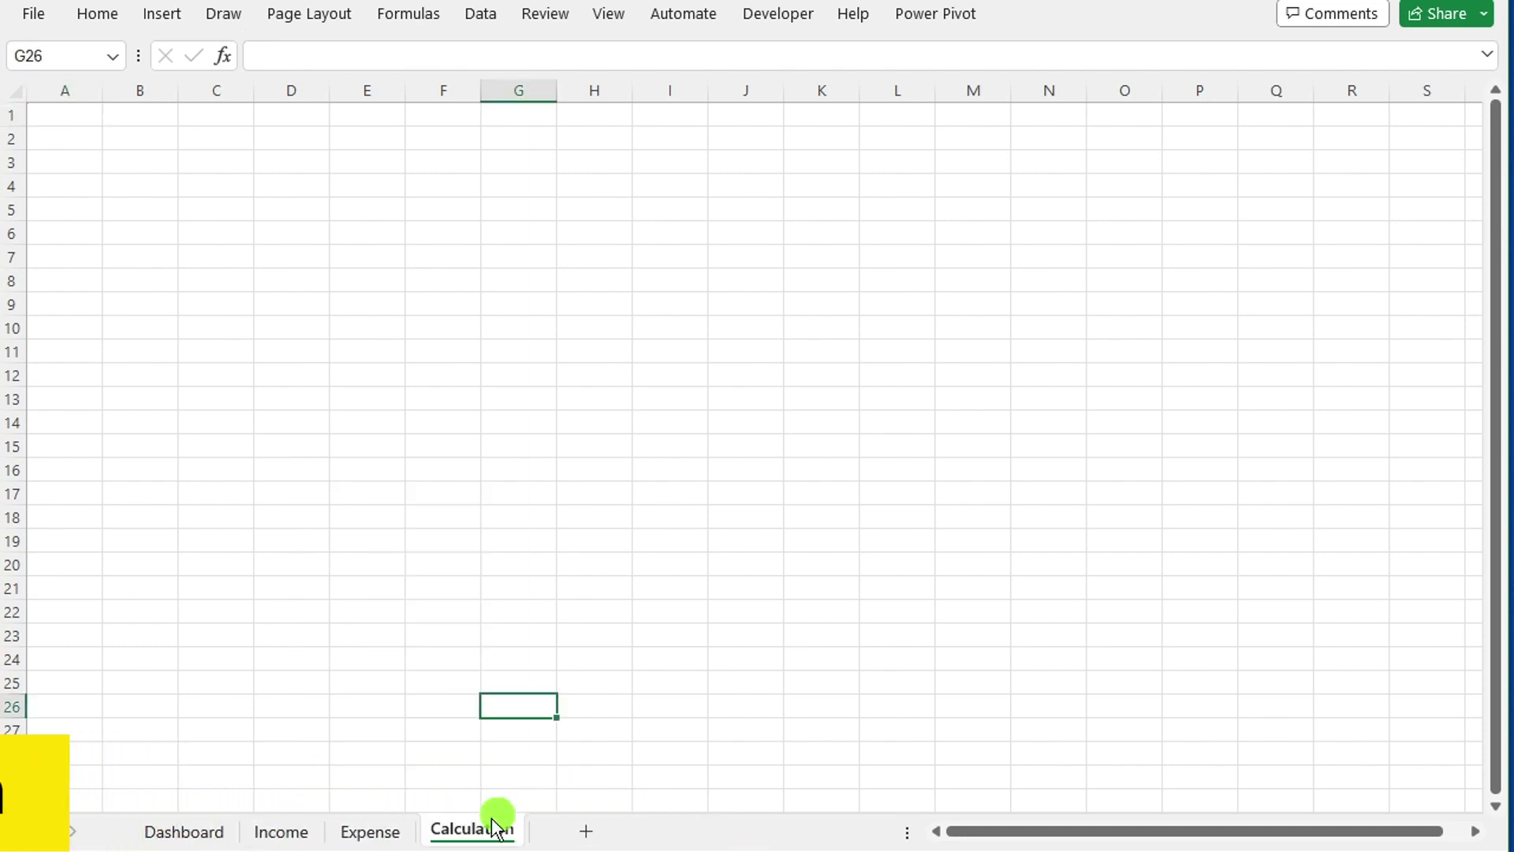
pyautogui.click(370, 831)
pyautogui.click(292, 830)
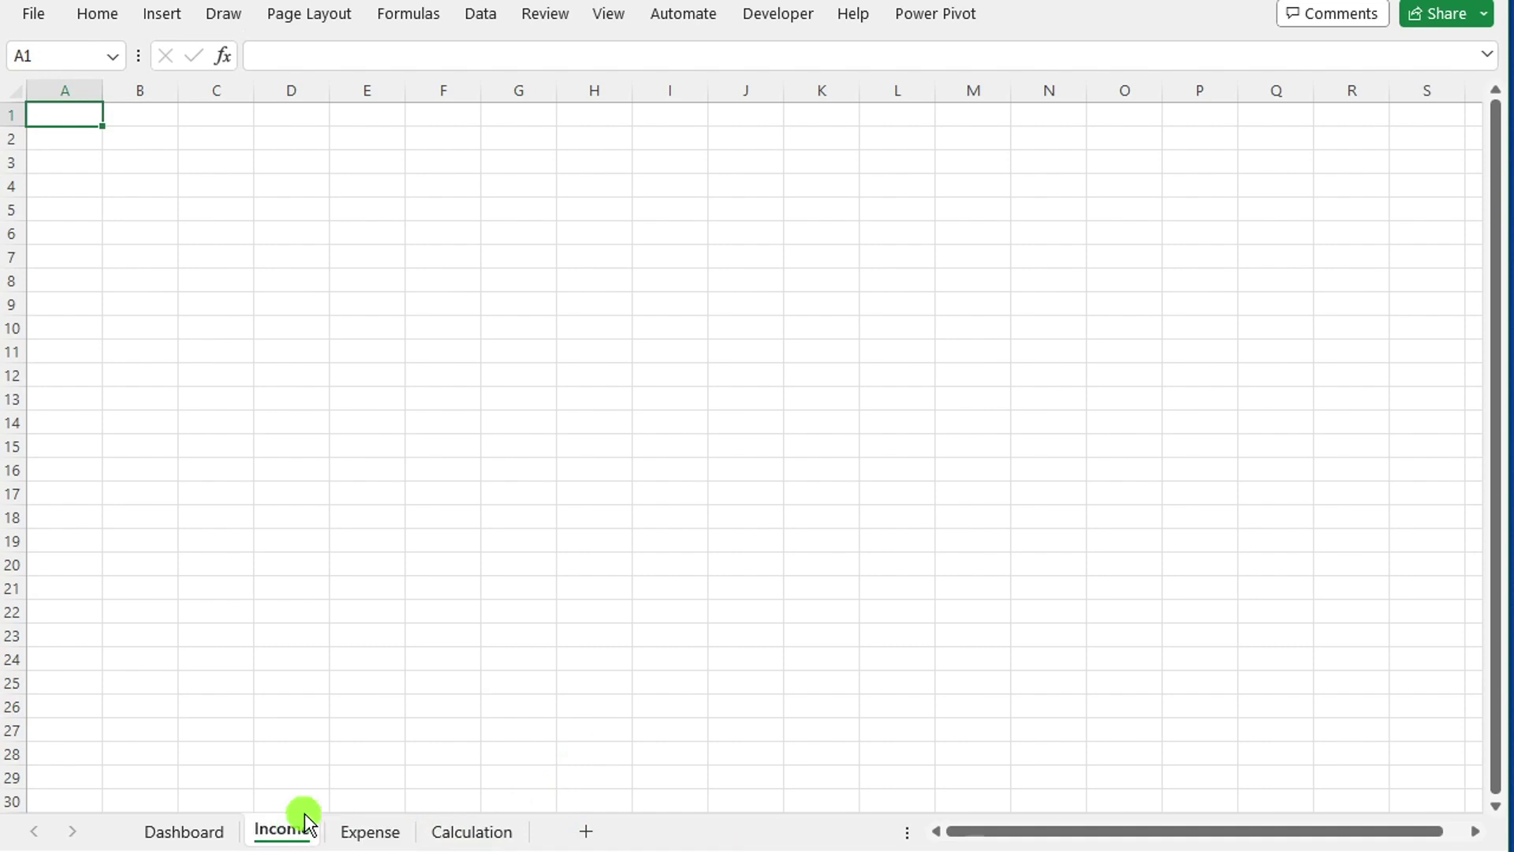
# - Paste the Income Source and Amount headers into C4:D4 and widen column C to fit
pyautogui.click(217, 185)
pyautogui.moveTo(217, 185); pyautogui.dragTo(295, 191)
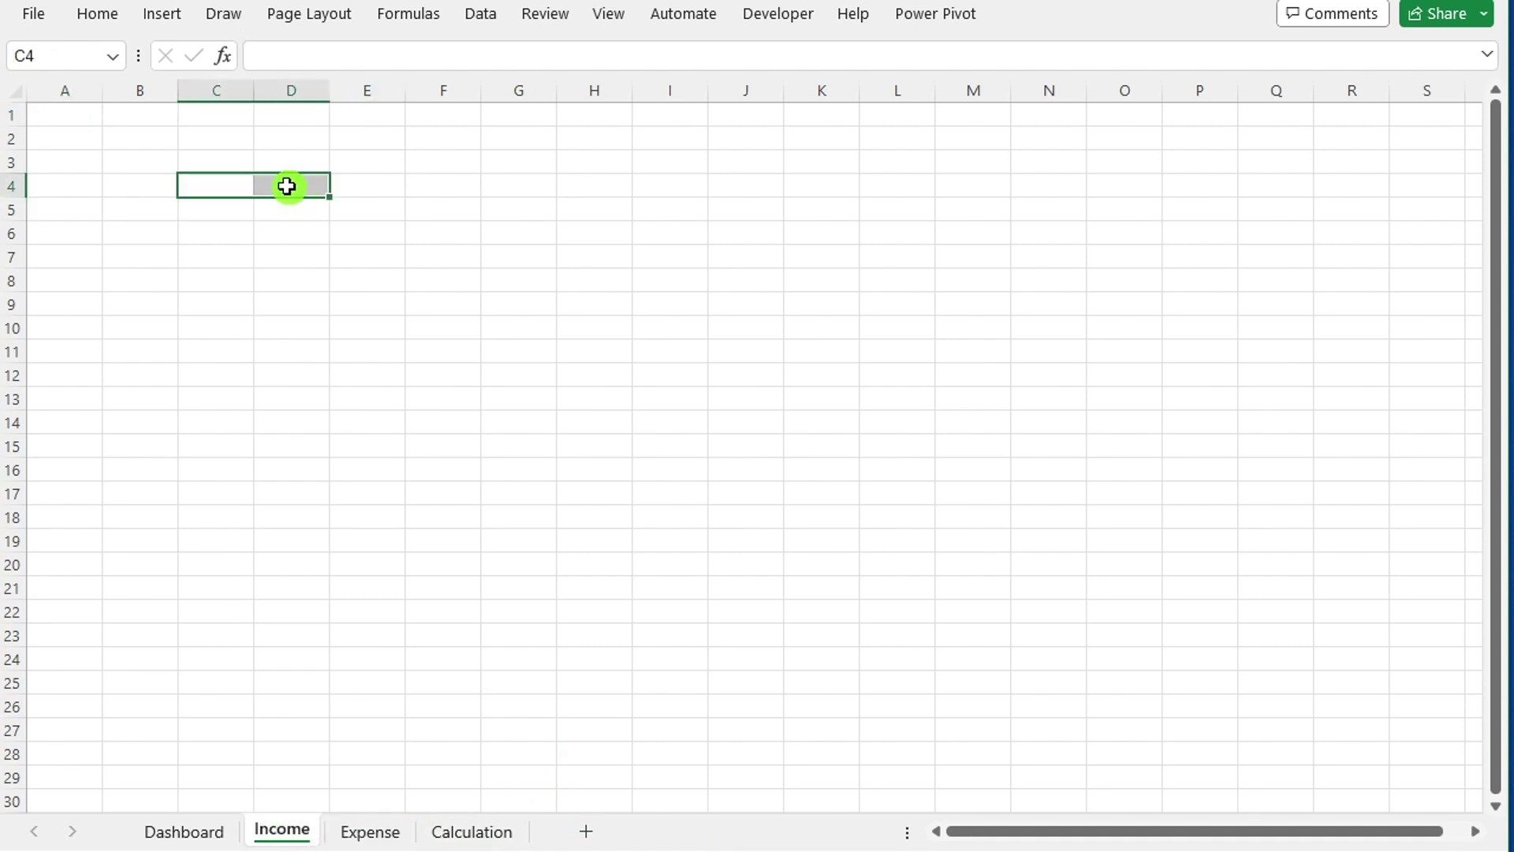
pyautogui.write('Income Source\tAmount')
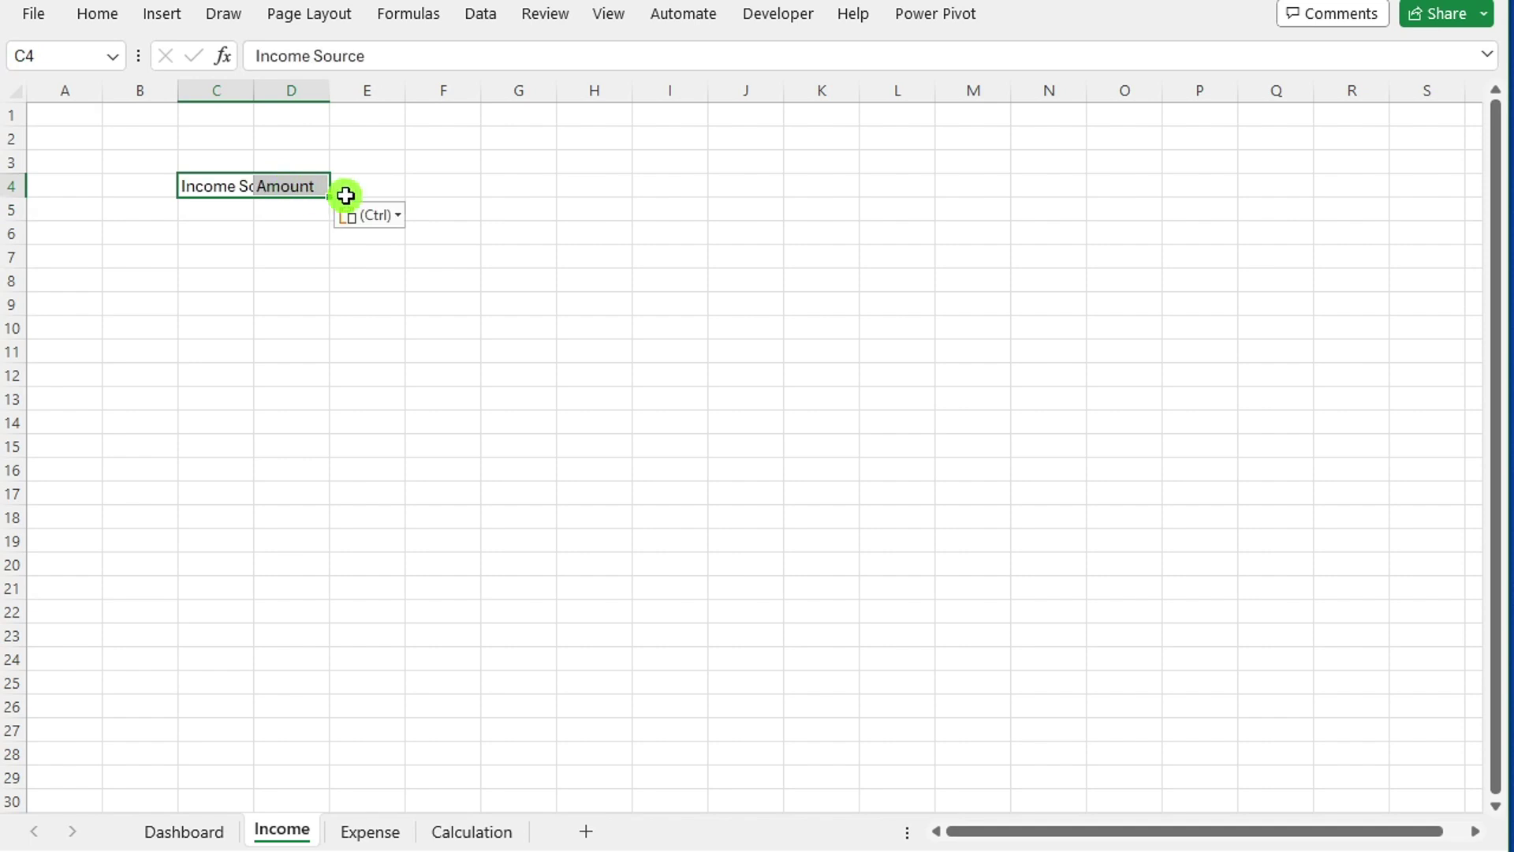
pyautogui.click(392, 214)
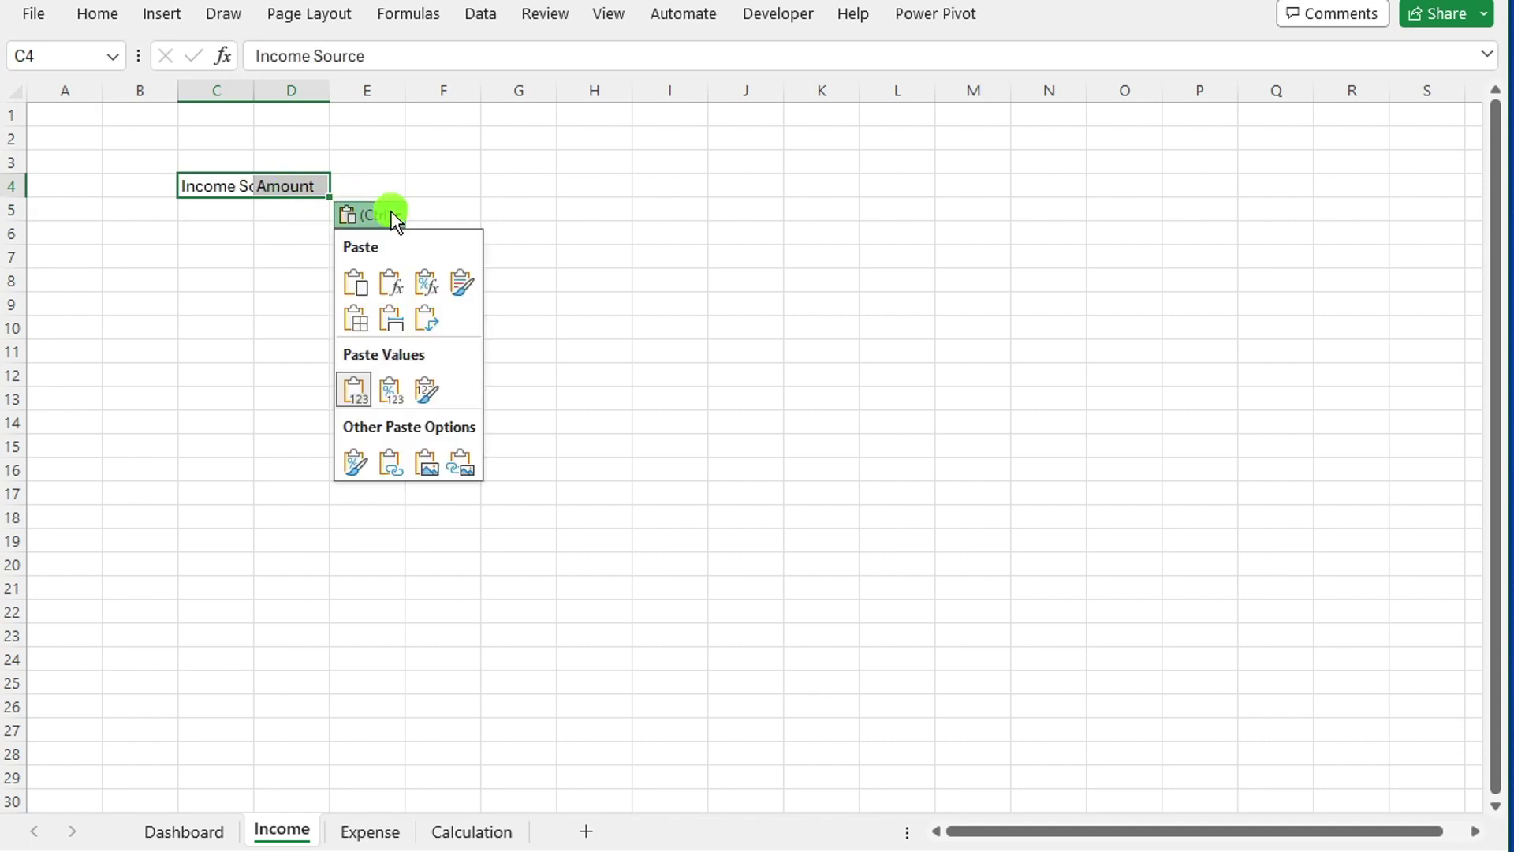
pyautogui.click(398, 214)
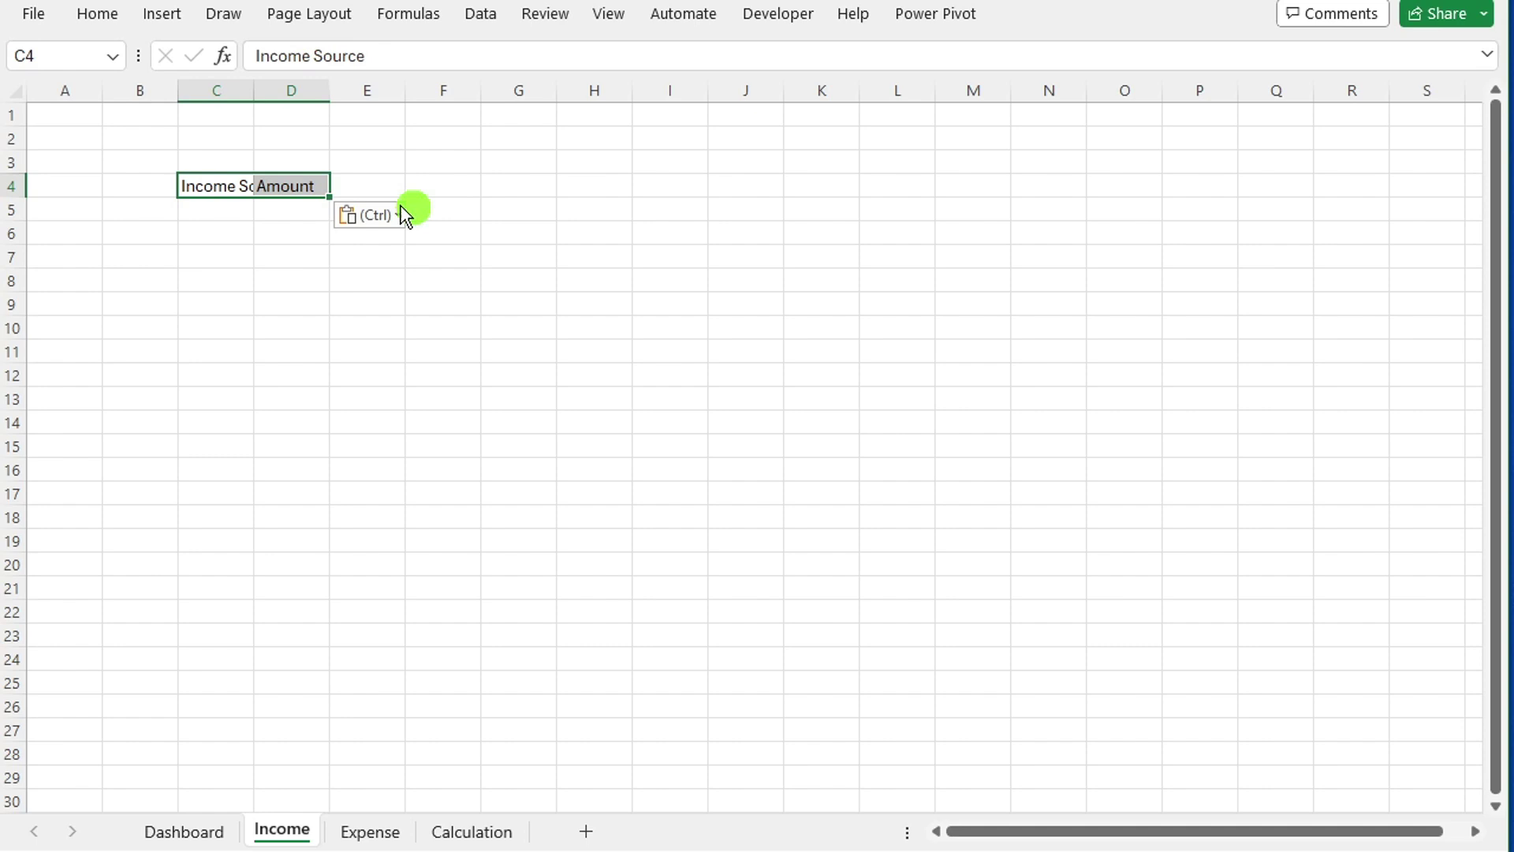
pyautogui.doubleClick(252, 92)
pyautogui.click(429, 440)
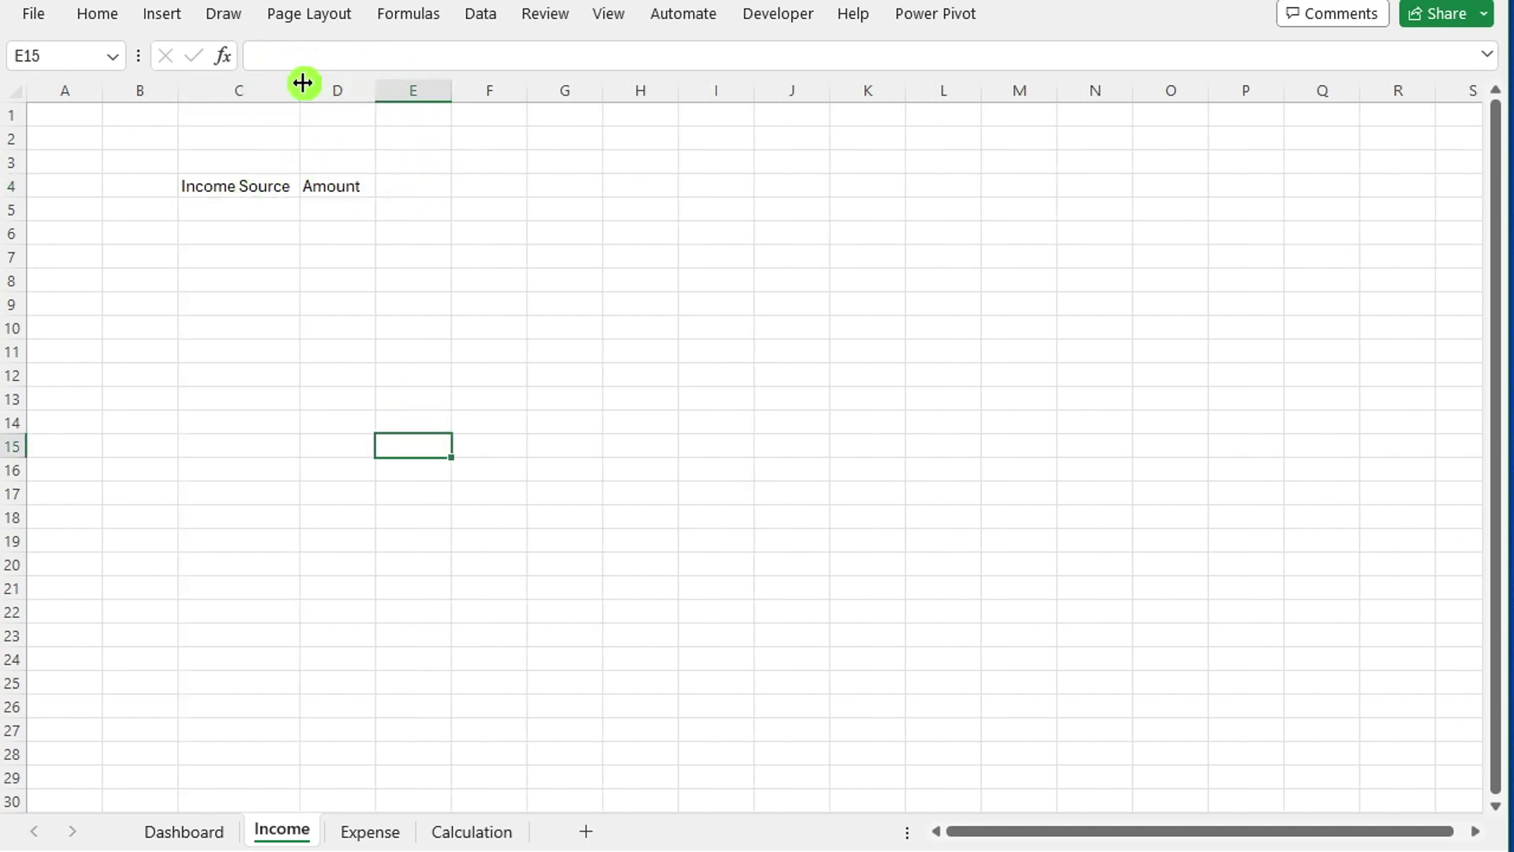
pyautogui.moveTo(300, 96); pyautogui.dragTo(527, 122)
# - Paste the four income sources and amounts, then make C4:D8 a table with Ctrl+T
pyautogui.click(222, 213)
pyautogui.write('Sell Digital Product Rent your car Social Media Marketing House Rent')
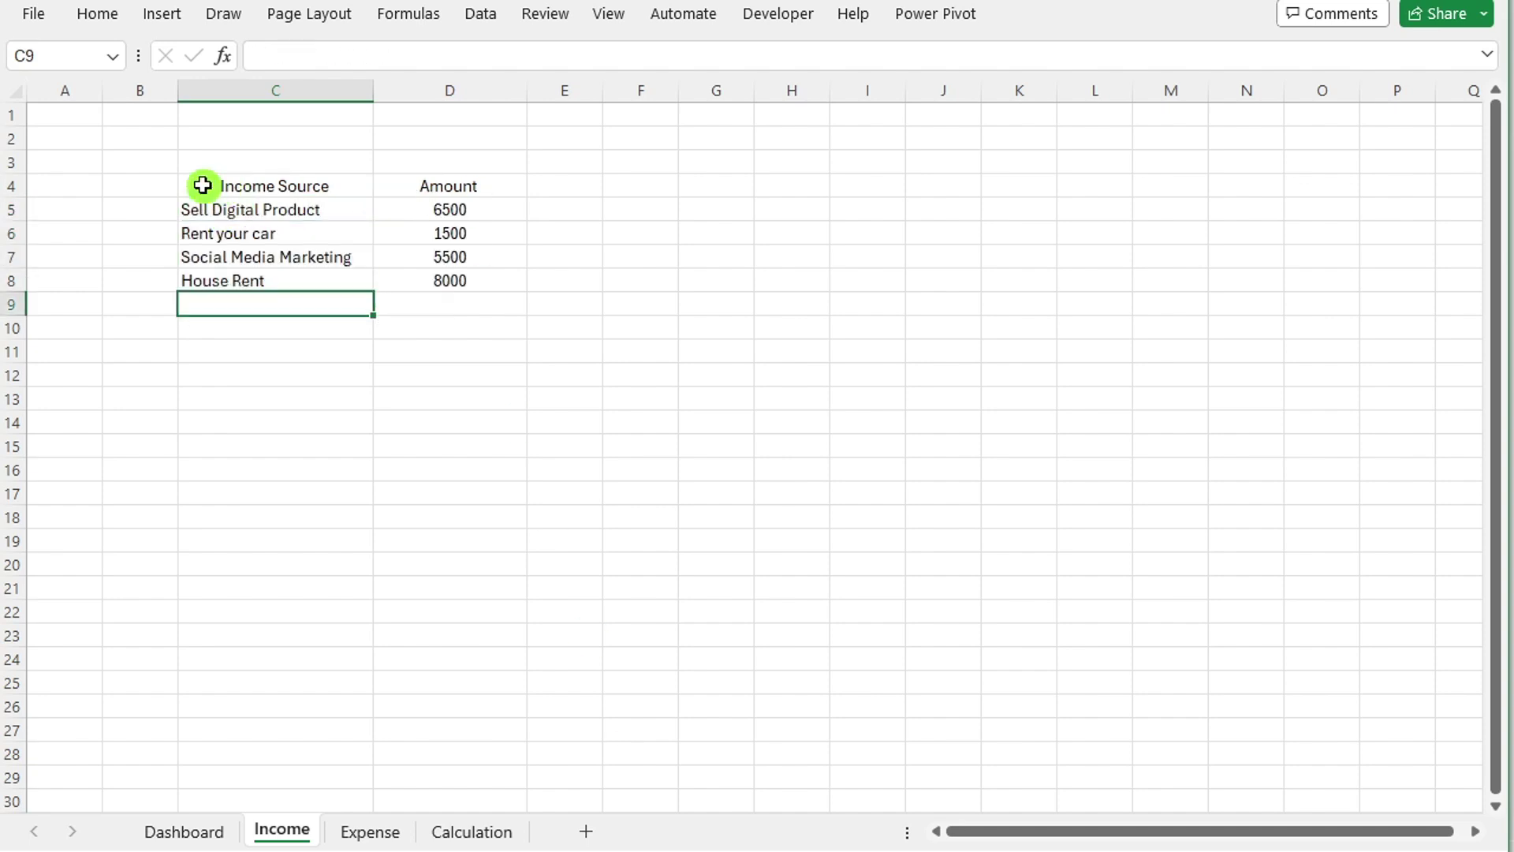
pyautogui.click(270, 210)
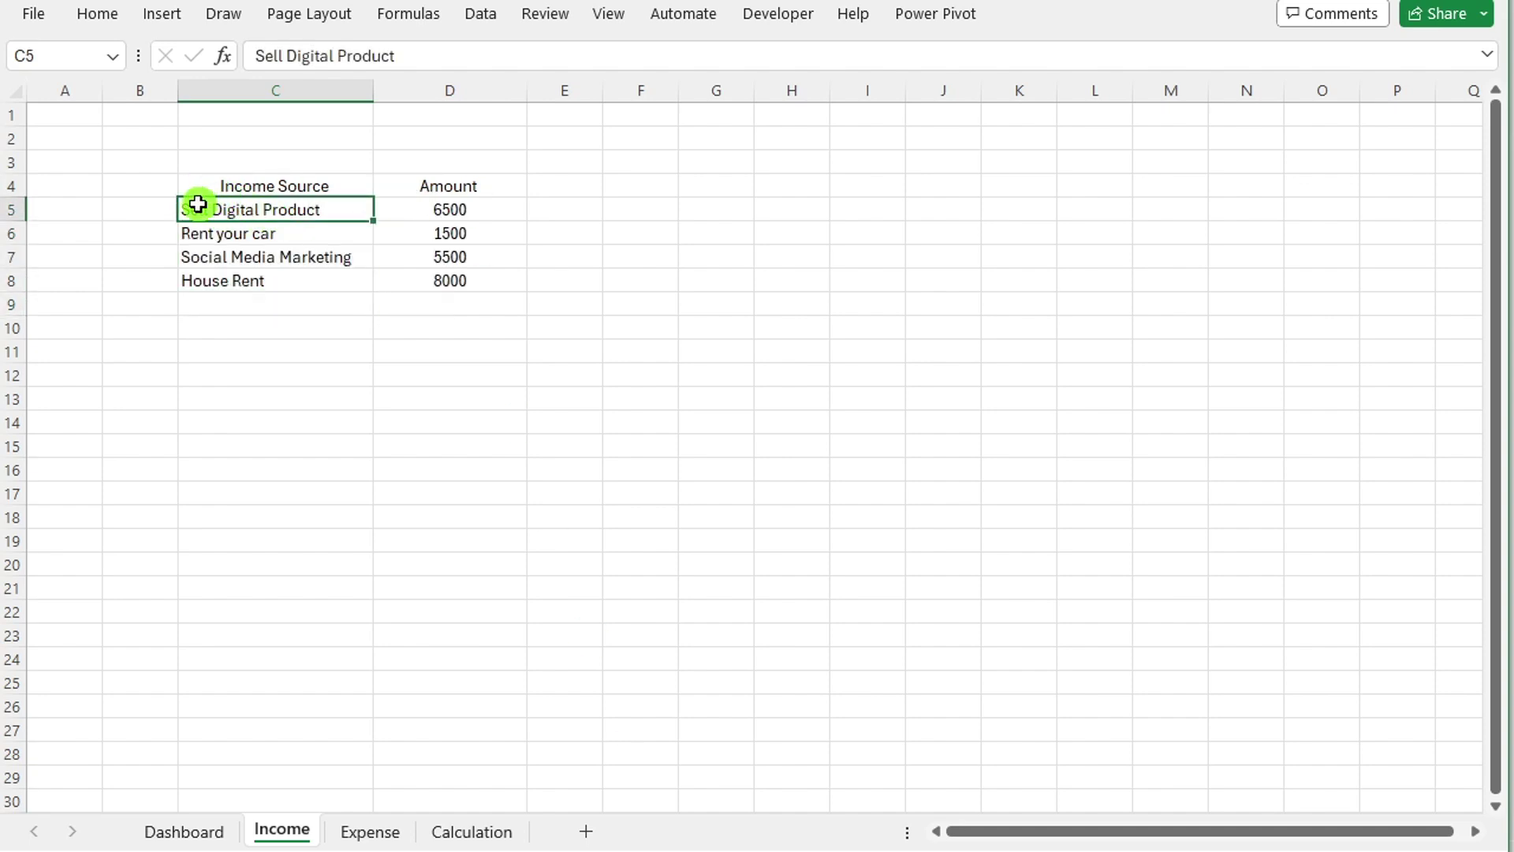
pyautogui.moveTo(195, 186); pyautogui.dragTo(449, 277)
pyautogui.hotkey('ctrl', 't')
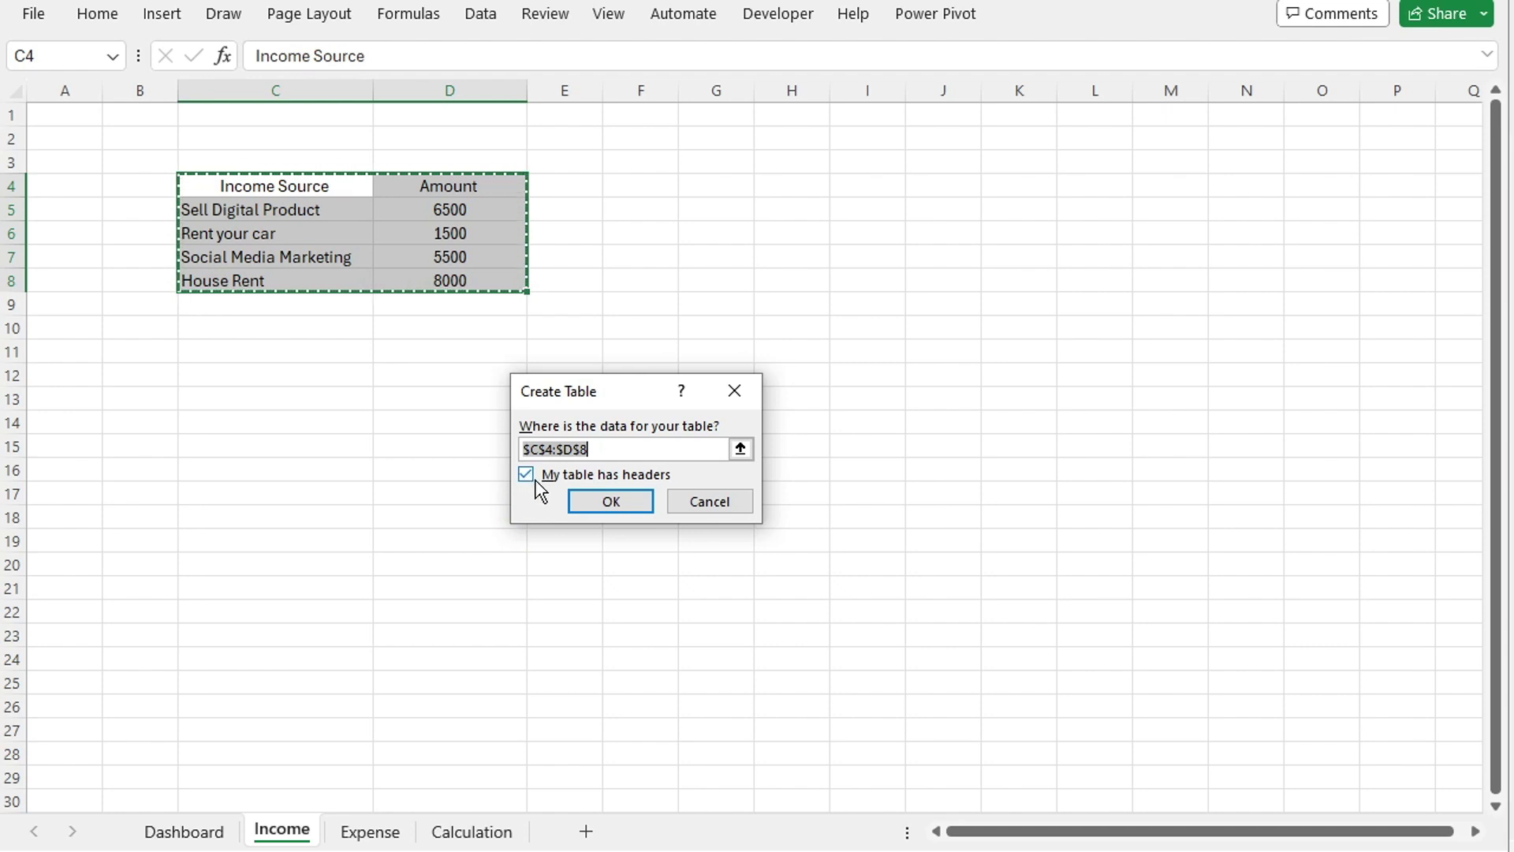
# - Create the income table and apply the light green Medium table style
pyautogui.click(611, 501)
pyautogui.click(1048, 16)
pyautogui.click(1429, 82)
pyautogui.click(1429, 107)
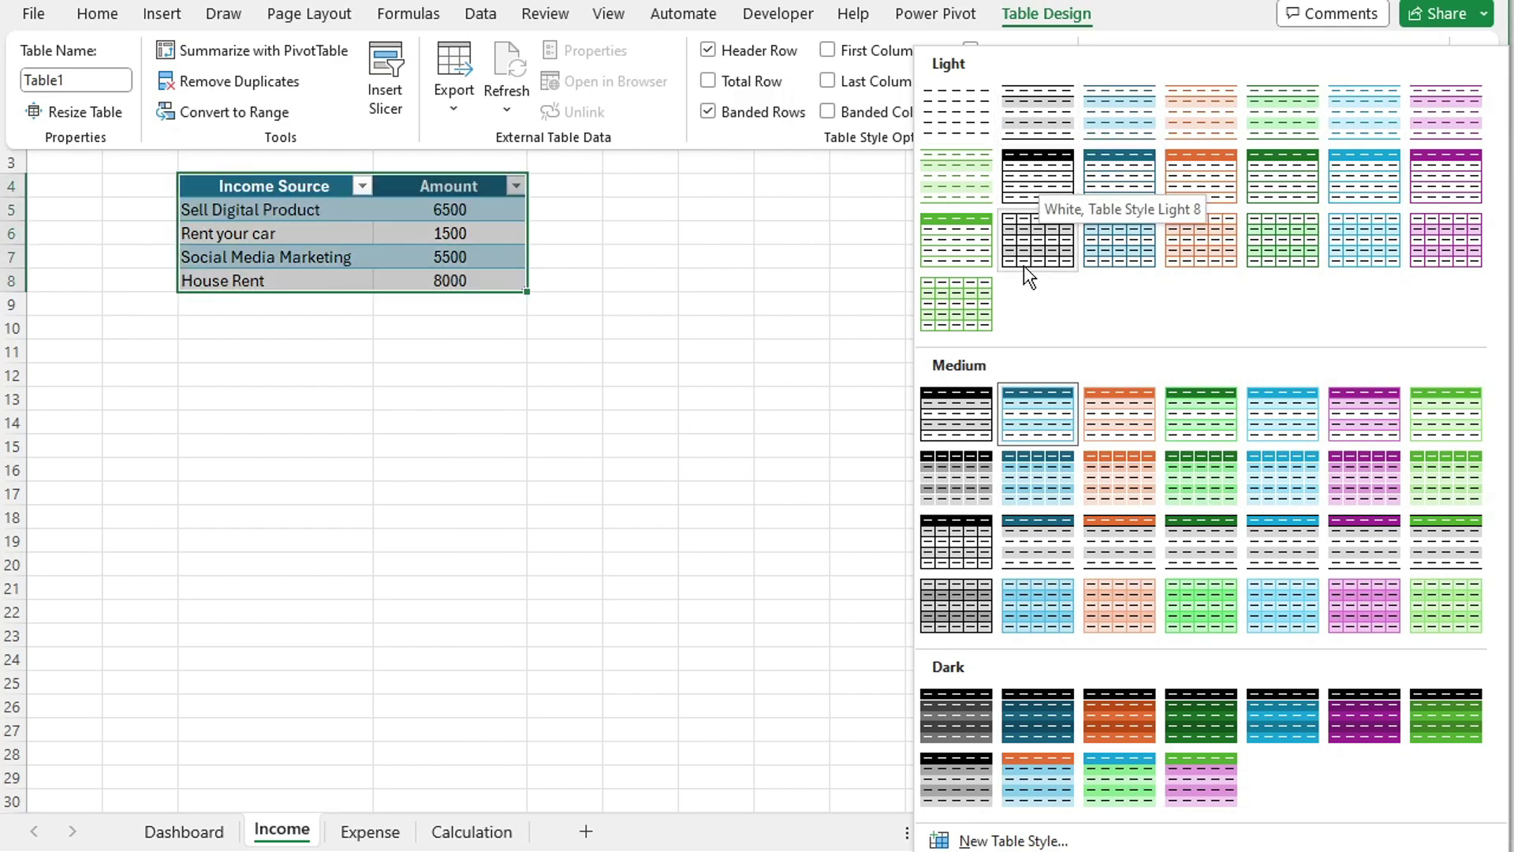
pyautogui.click(1050, 182)
pyautogui.click(1429, 105)
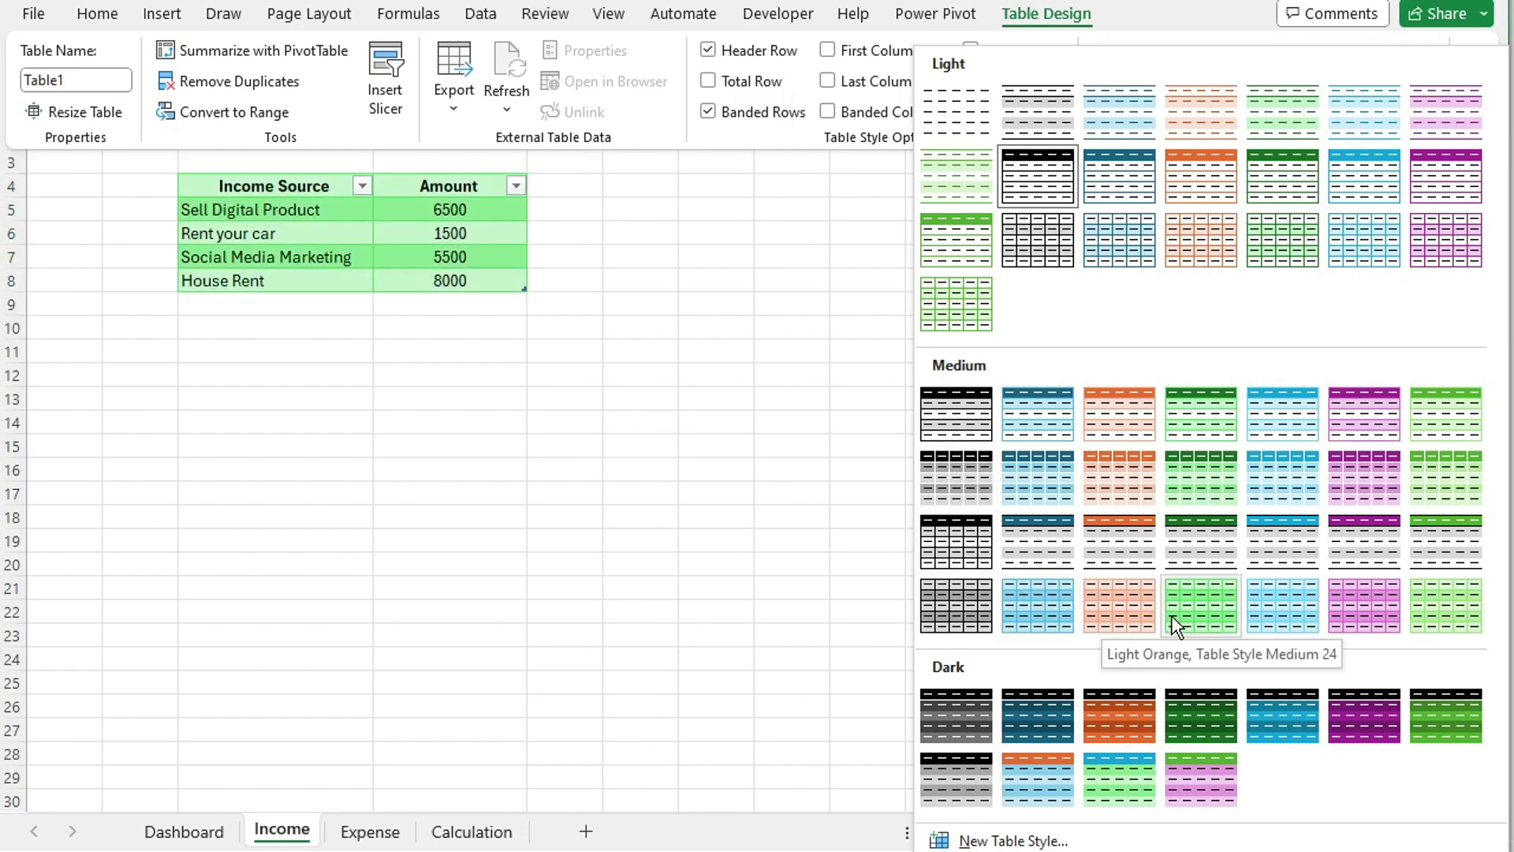
pyautogui.click(1446, 607)
pyautogui.click(275, 422)
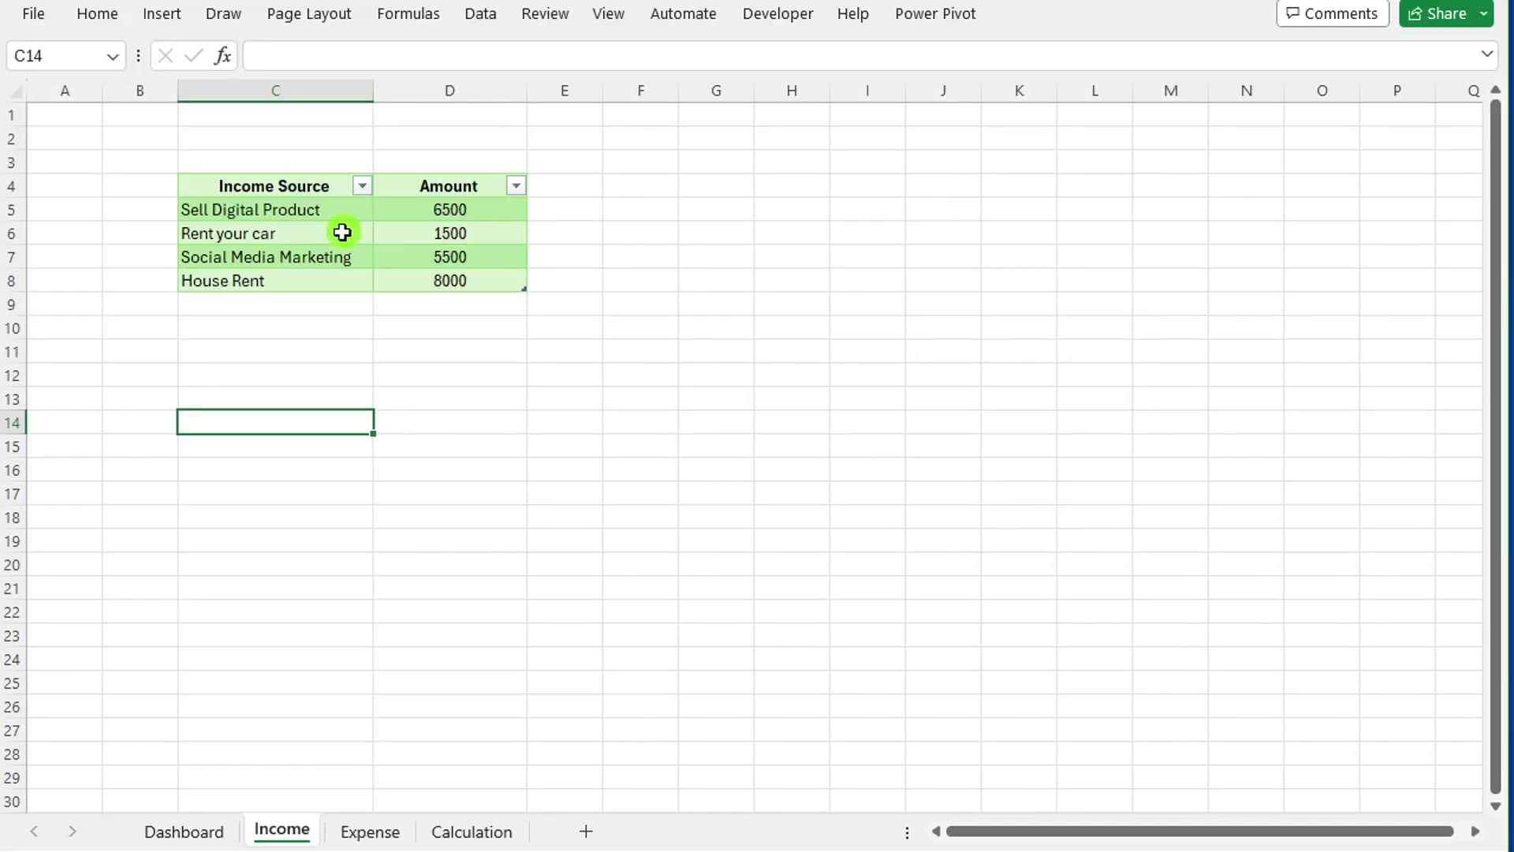
# - Turn off the Filter Button so the income table headers show no arrows
pyautogui.click(342, 231)
pyautogui.click(1051, 22)
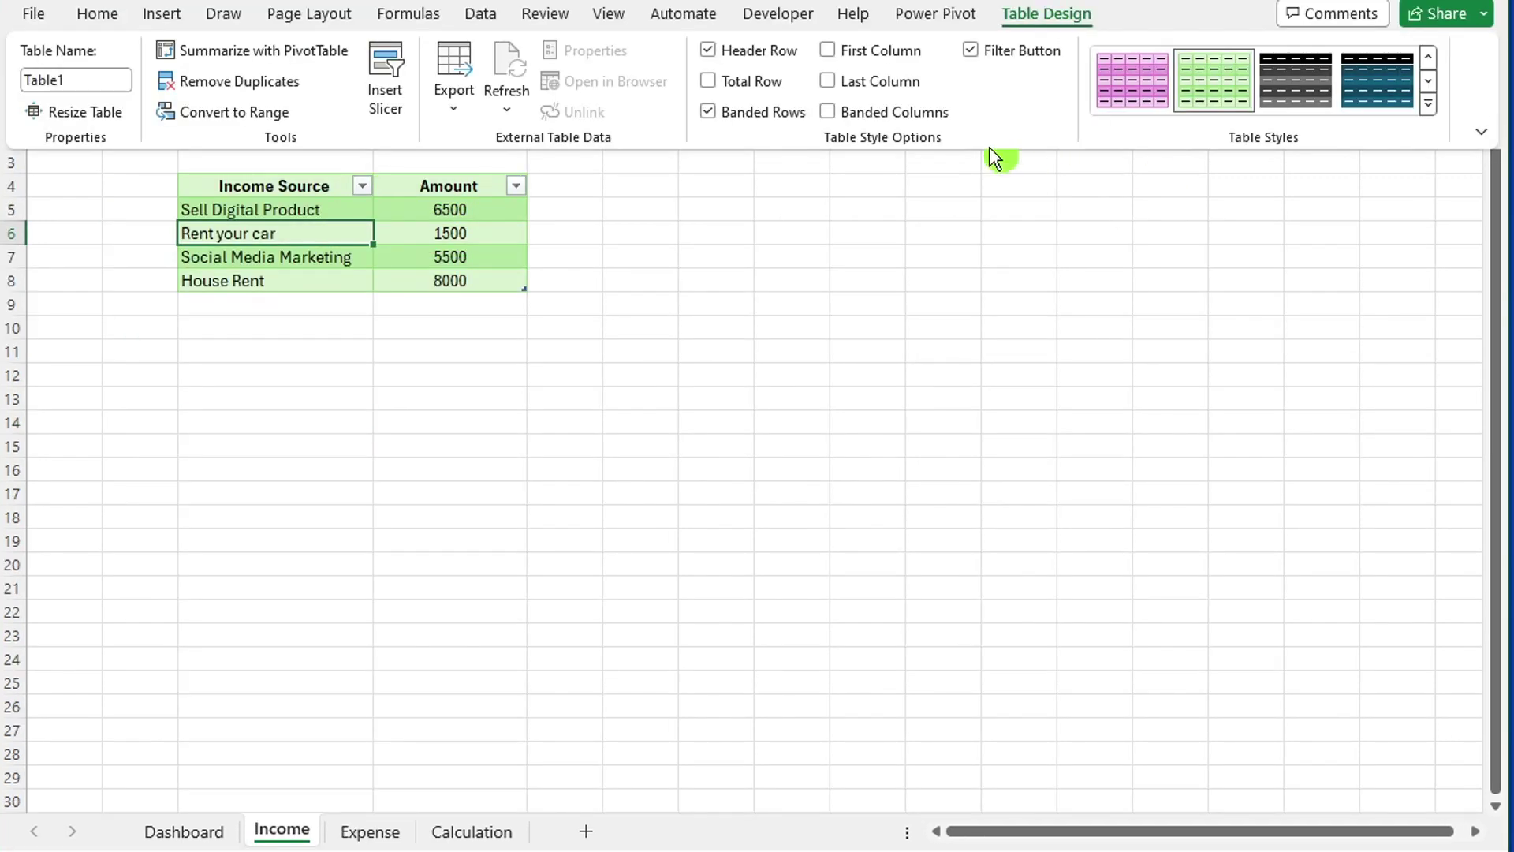
pyautogui.click(971, 50)
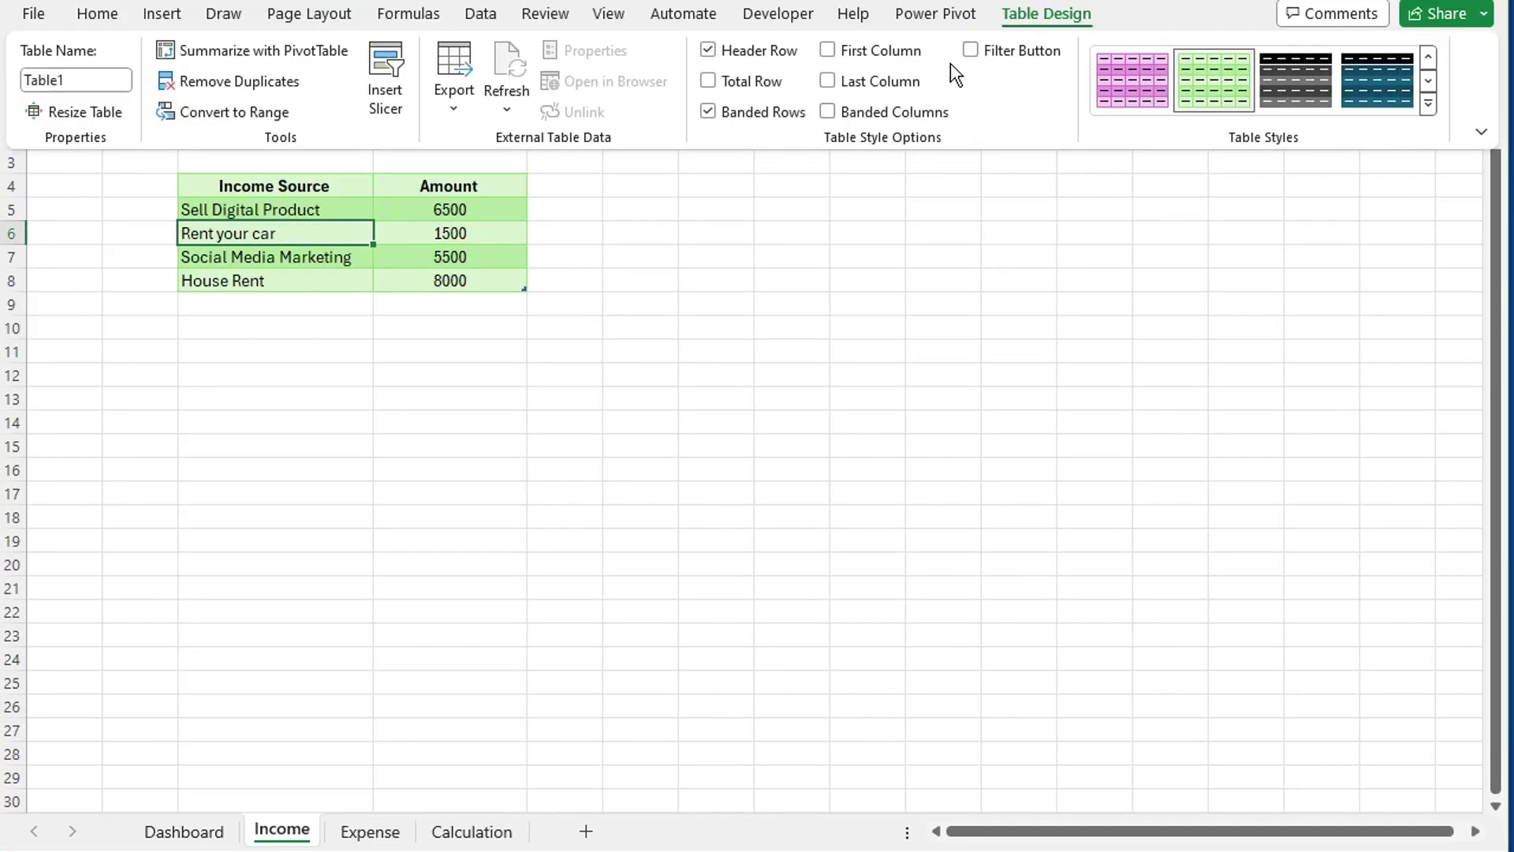
pyautogui.click(1053, 16)
pyautogui.click(460, 231)
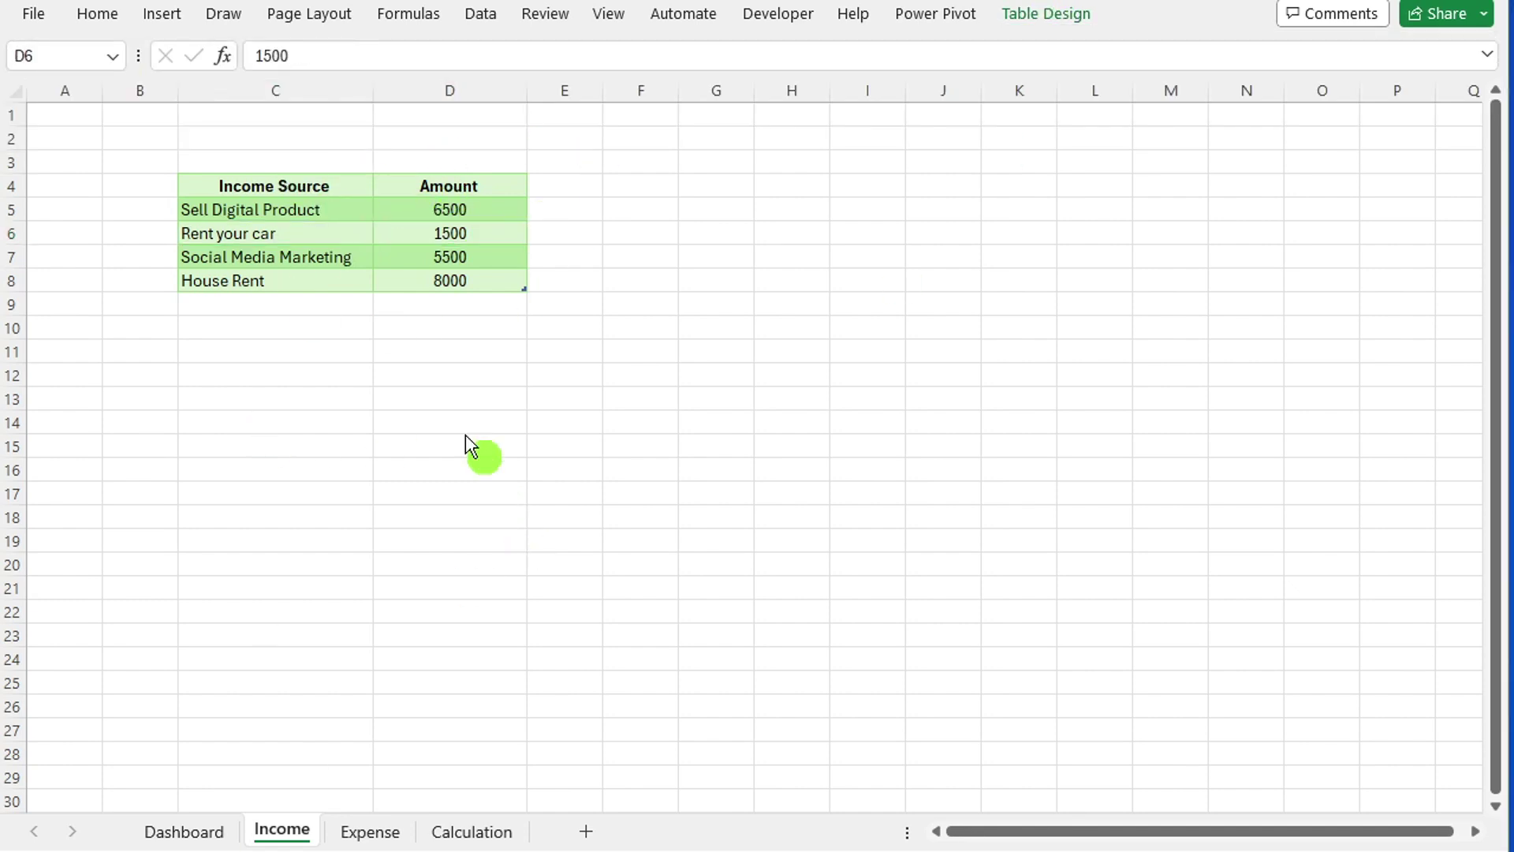
pyautogui.click(1060, 17)
pyautogui.click(971, 51)
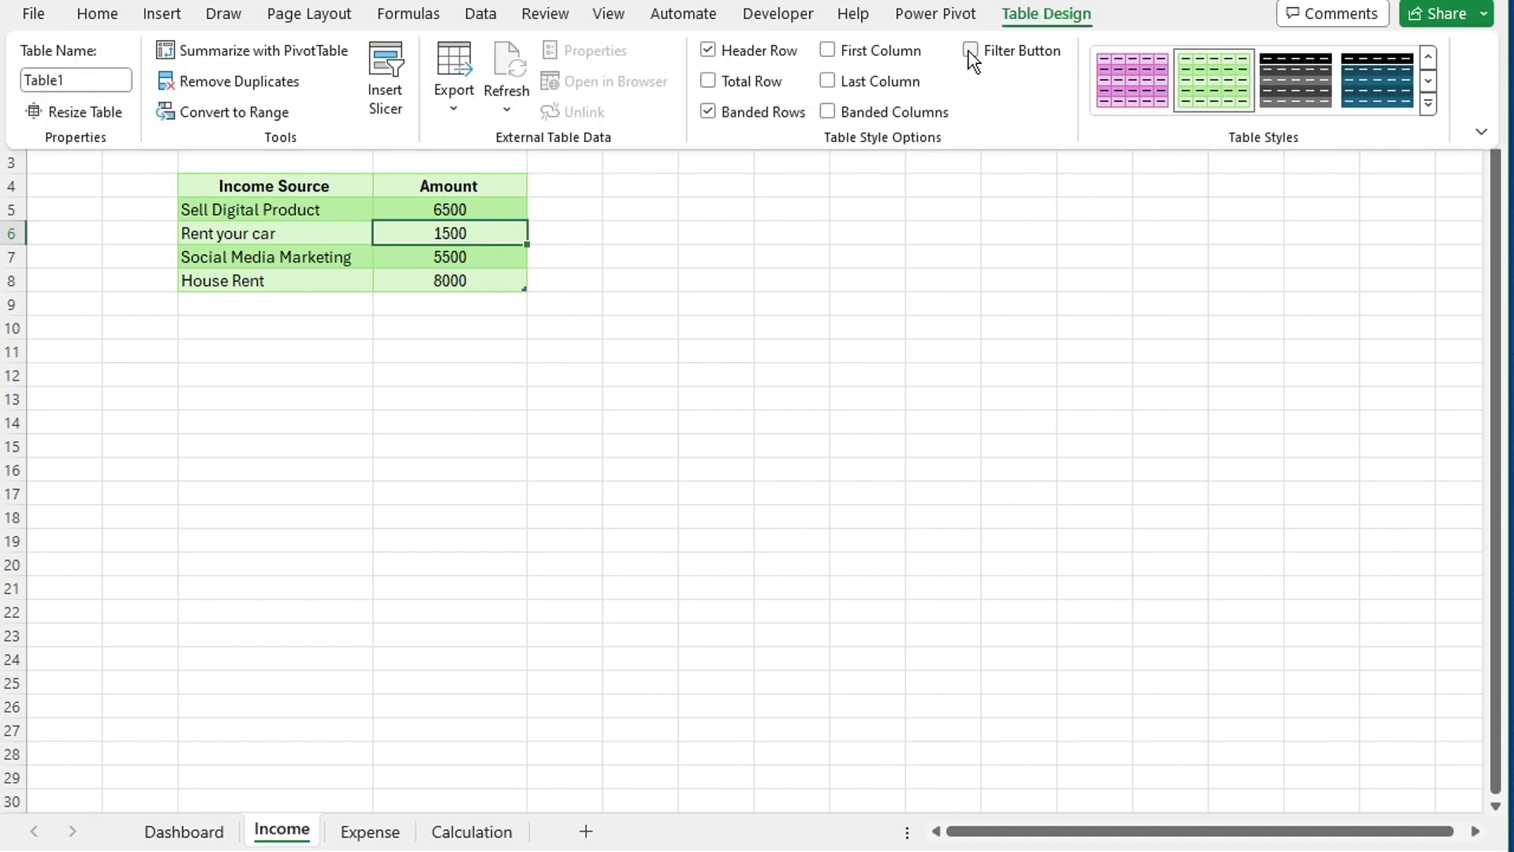
pyautogui.click(970, 51)
pyautogui.click(970, 52)
pyautogui.hotkey('ctrl', 'F1')
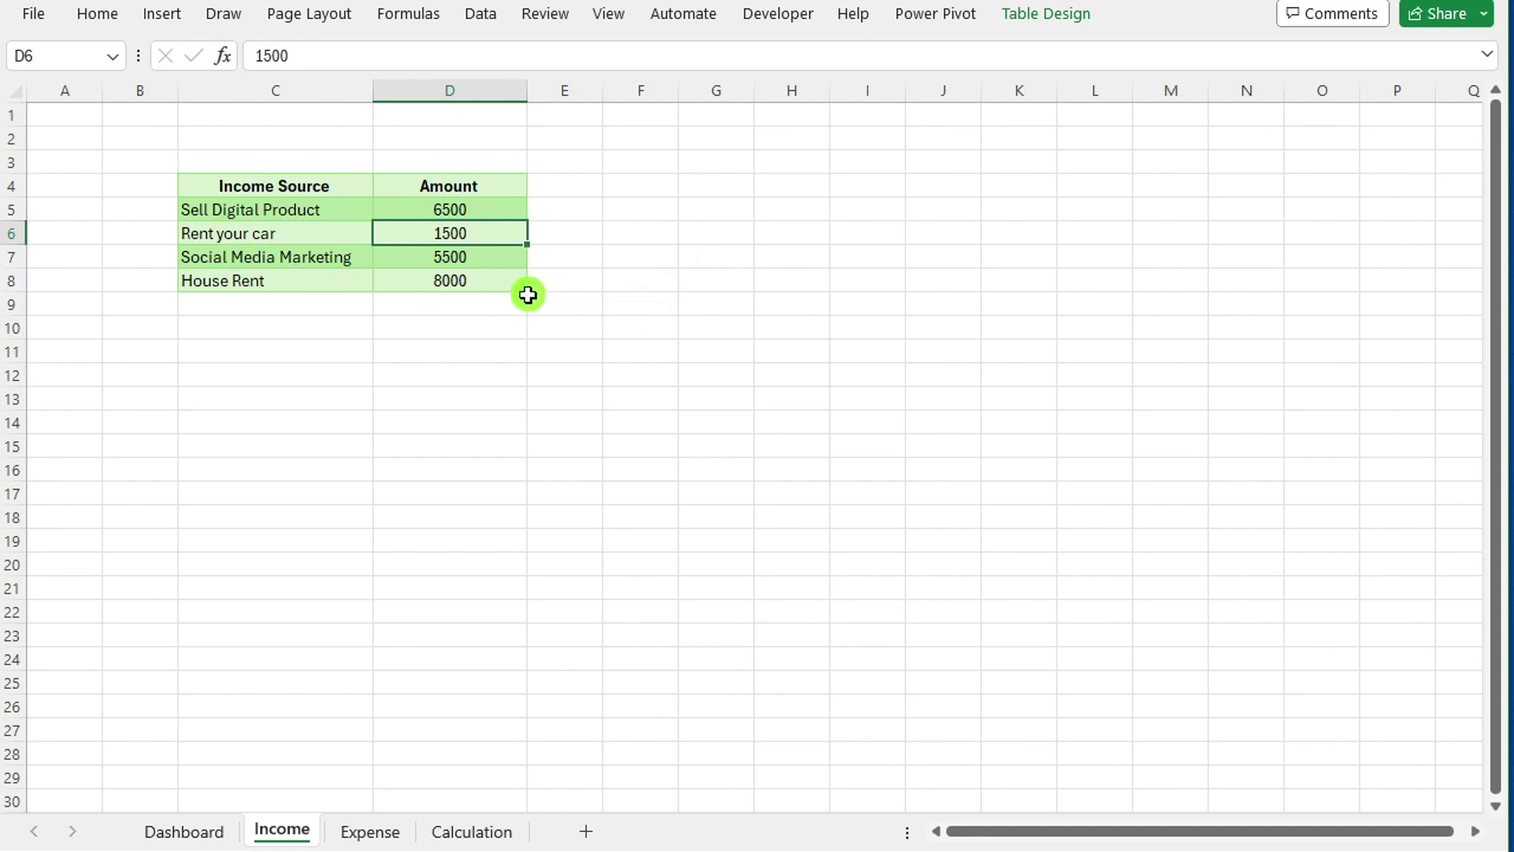
# - Extend the income table and add a Rent out Building row worth 7500
pyautogui.moveTo(523, 287); pyautogui.dragTo(537, 376)
pyautogui.write('Rent lou')
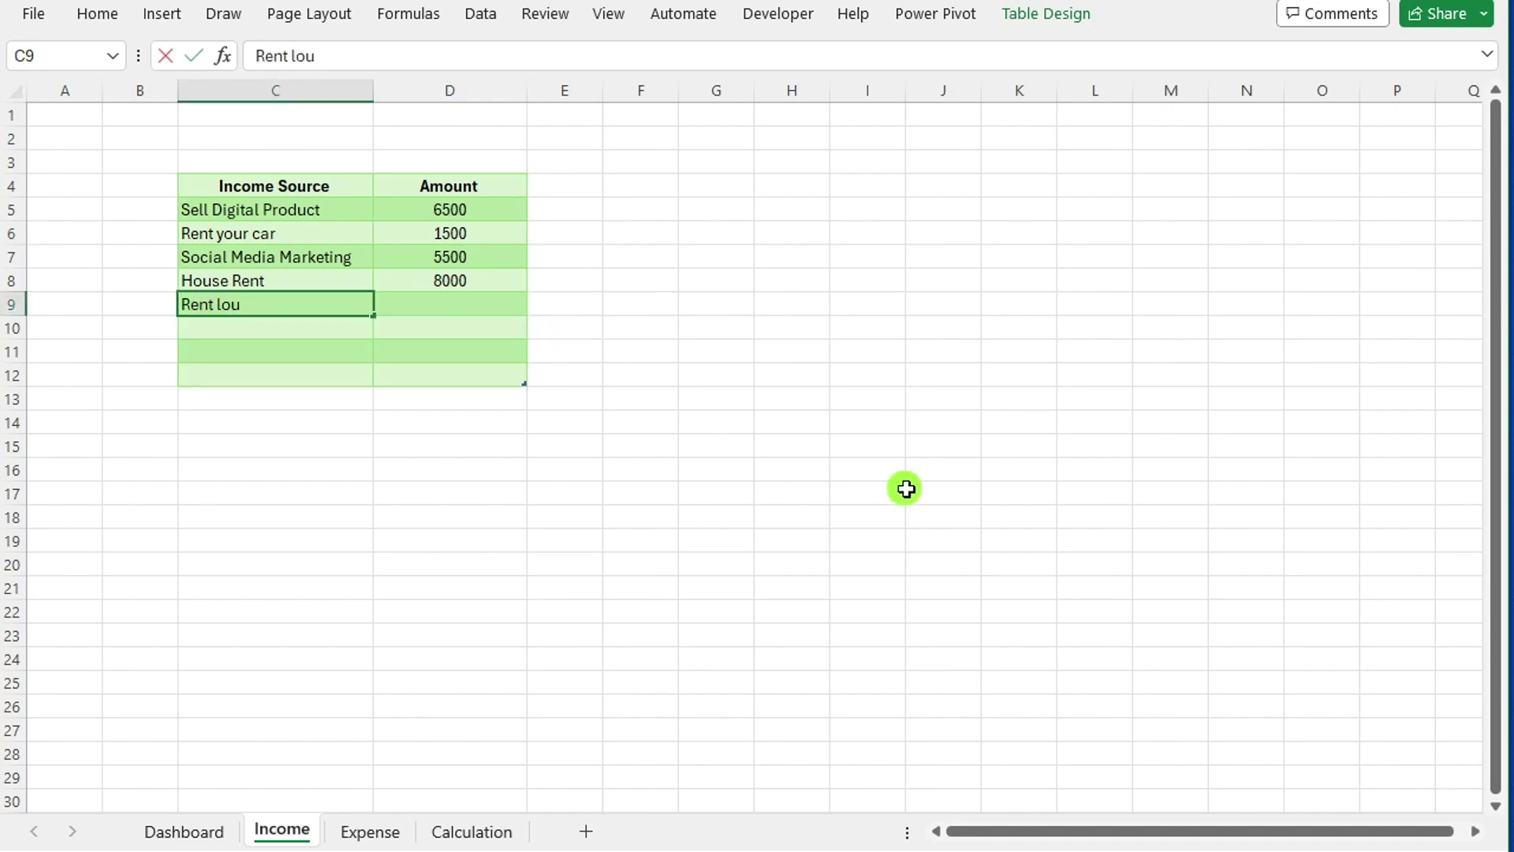
pyautogui.write(' Building')
pyautogui.click(476, 303)
pyautogui.write('7500')
# - Label C2 'Total Income Amount:' and sum Table1[Amount] in D2, giving 29000
pyautogui.click(289, 143)
pyautogui.write('Total Income Amount:')
pyautogui.press('Tab')
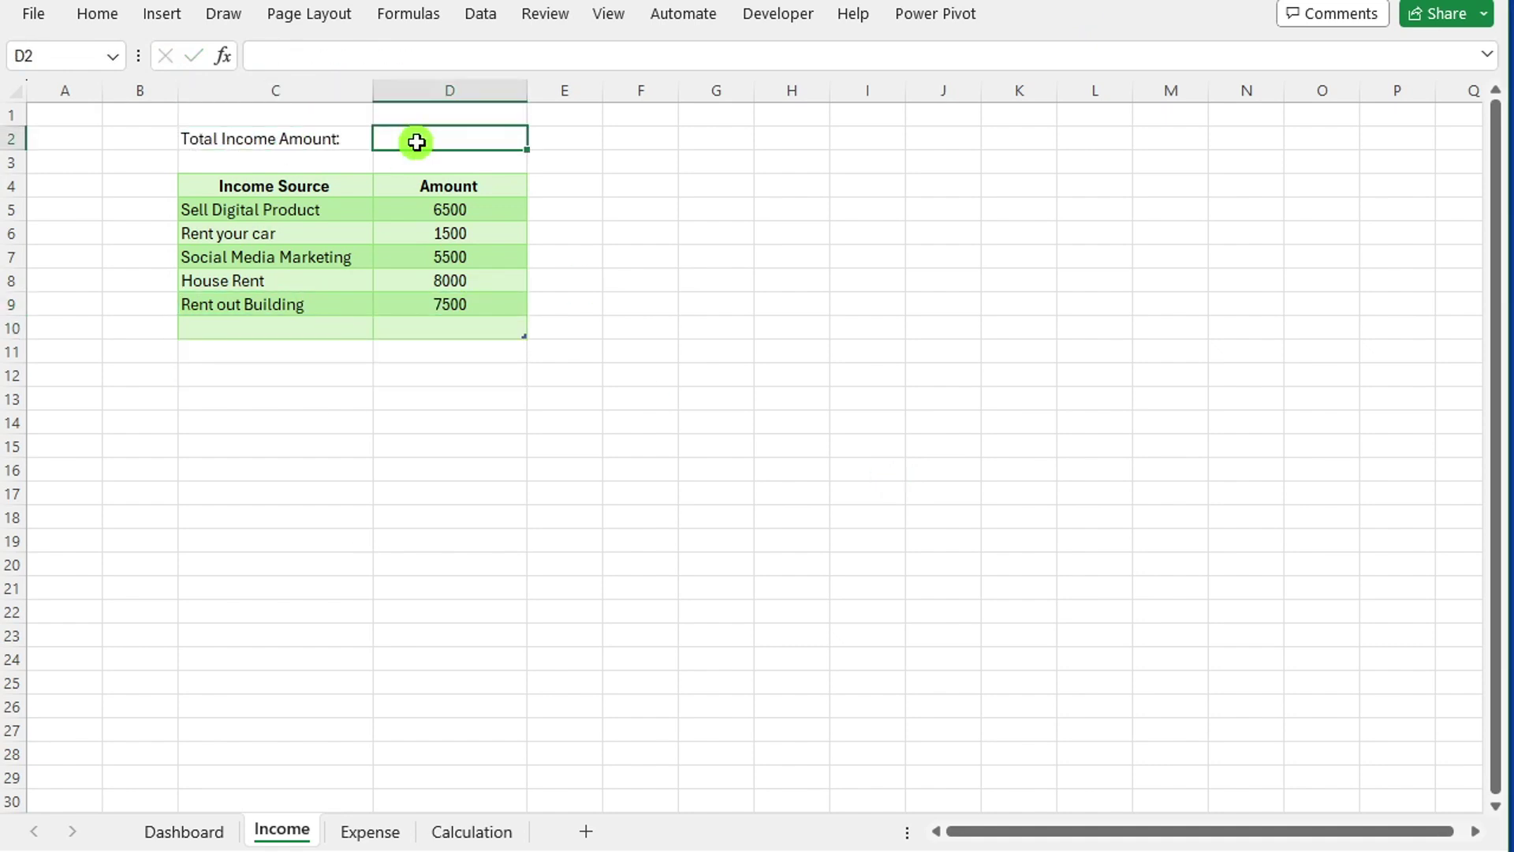
pyautogui.write('=sum')
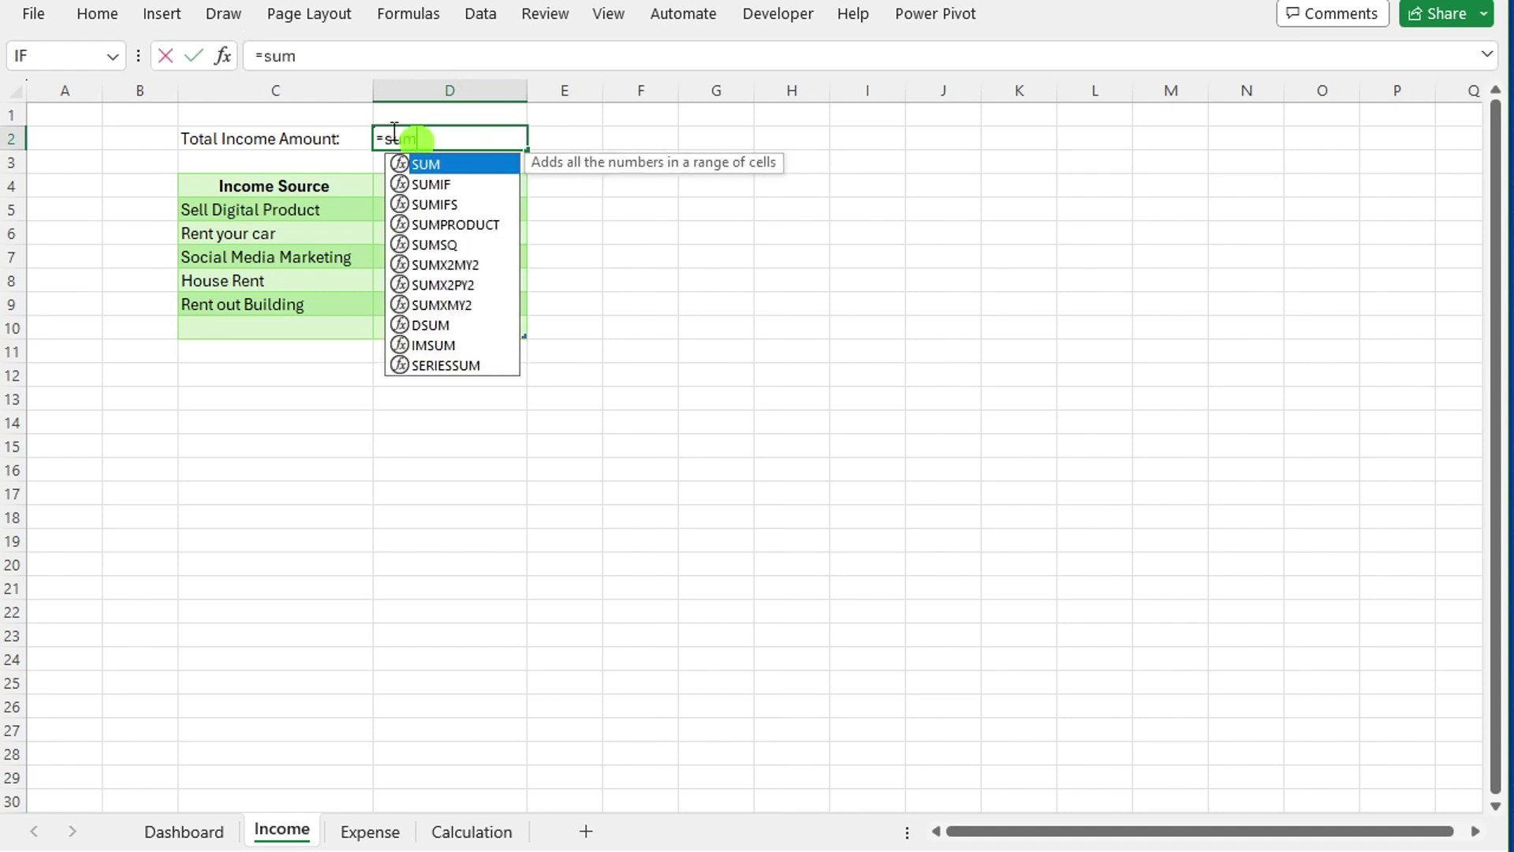
pyautogui.press('Tab')
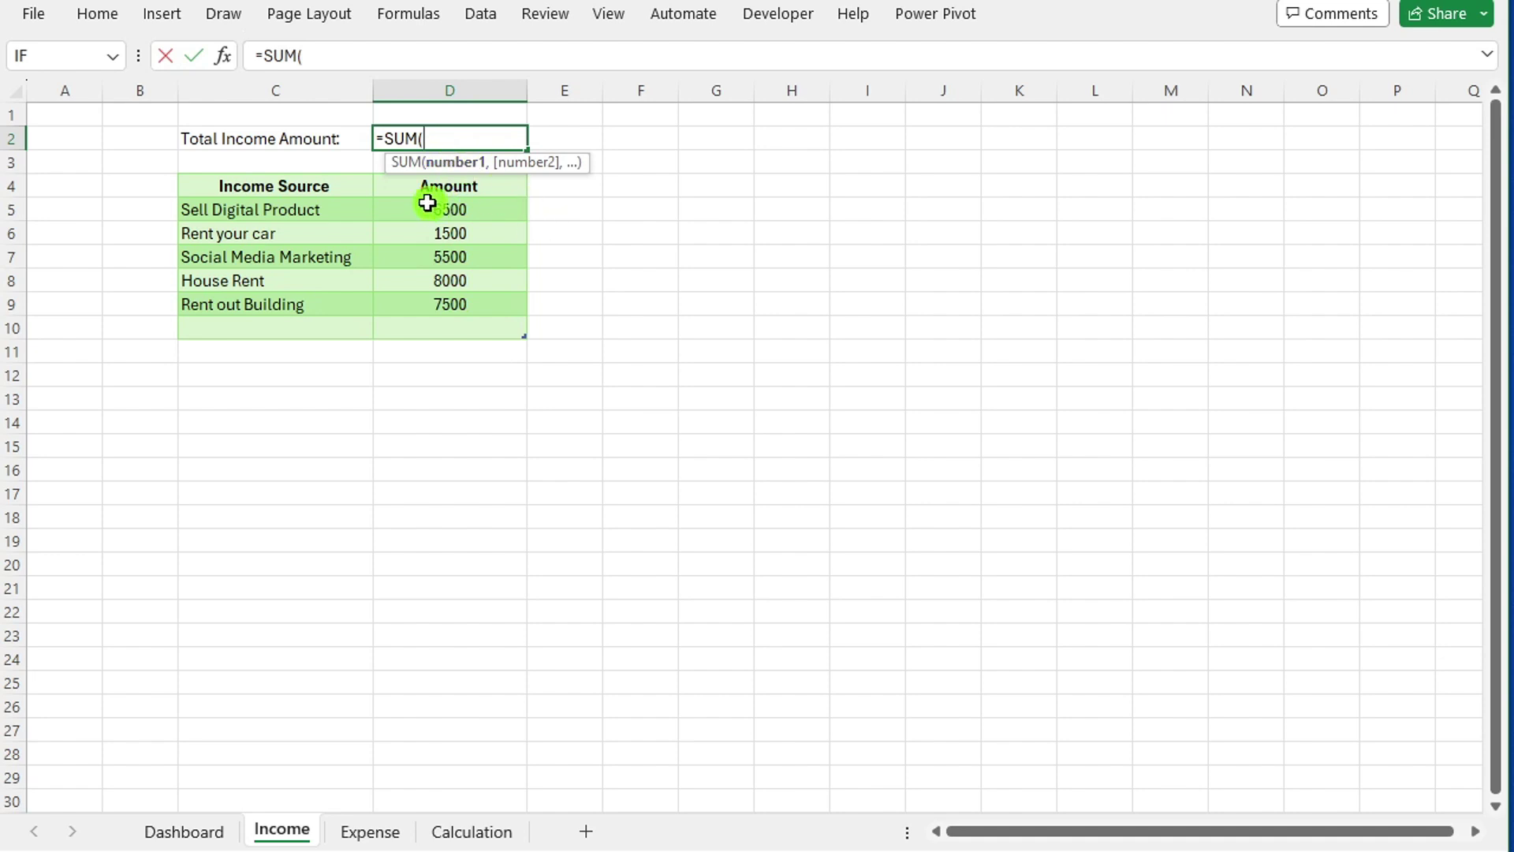
pyautogui.moveTo(416, 210); pyautogui.dragTo(489, 307)
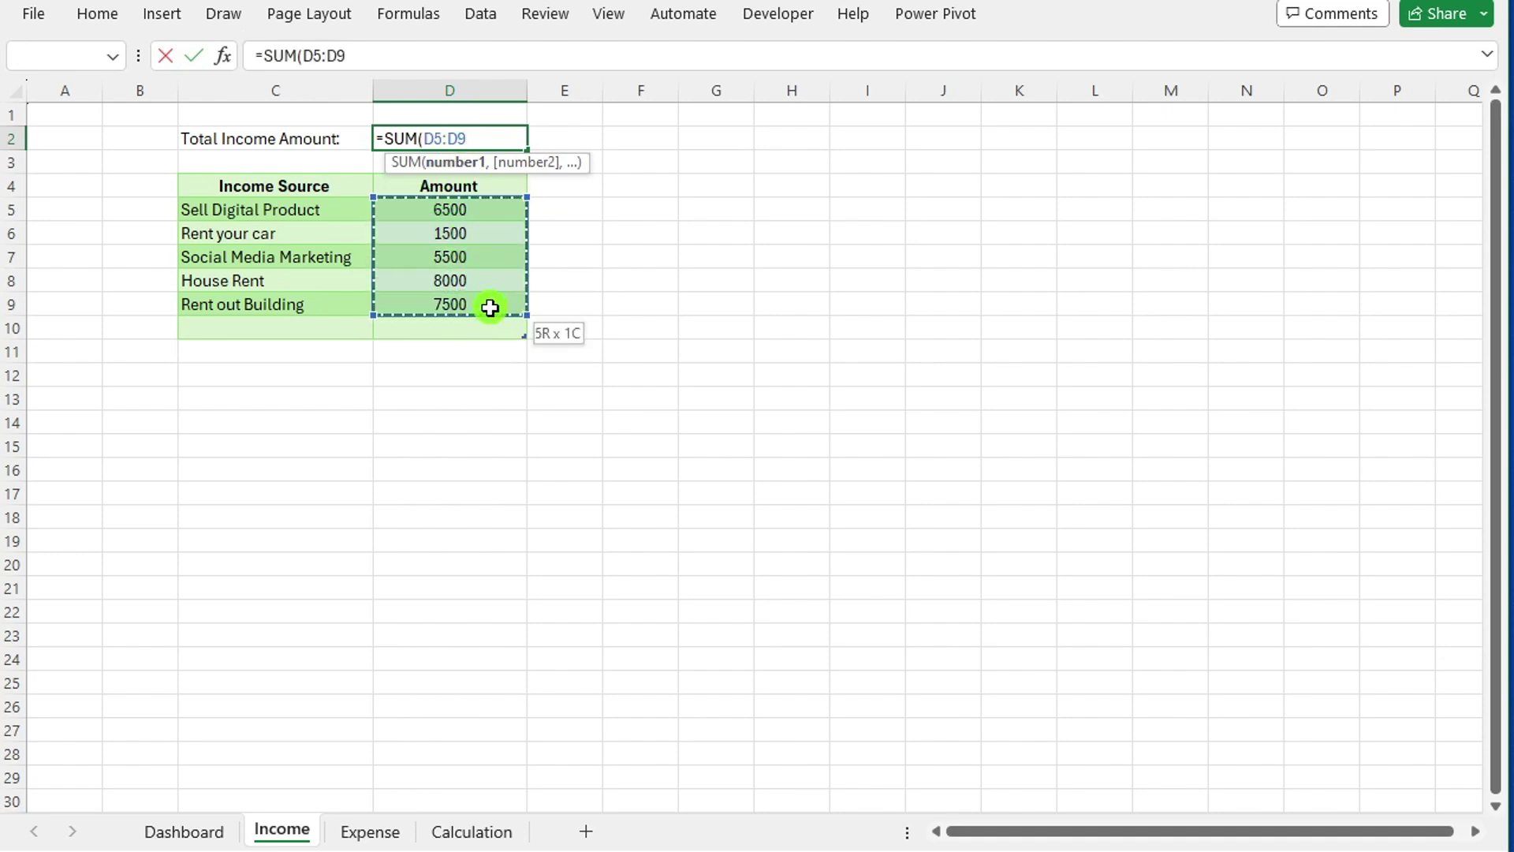
pyautogui.moveTo(493, 317); pyautogui.dragTo(496, 328)
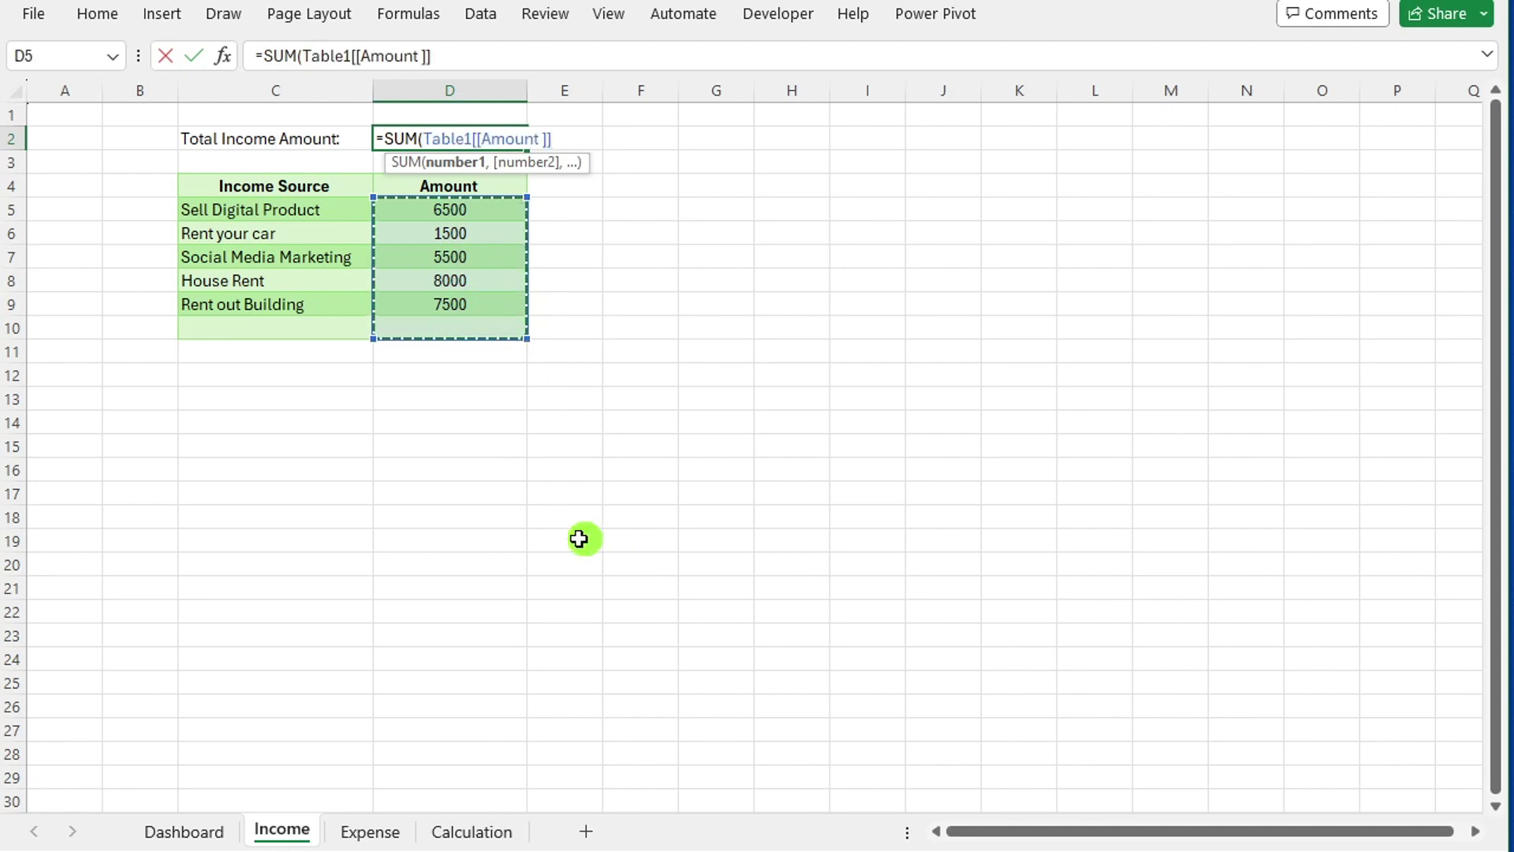
pyautogui.press('Return')
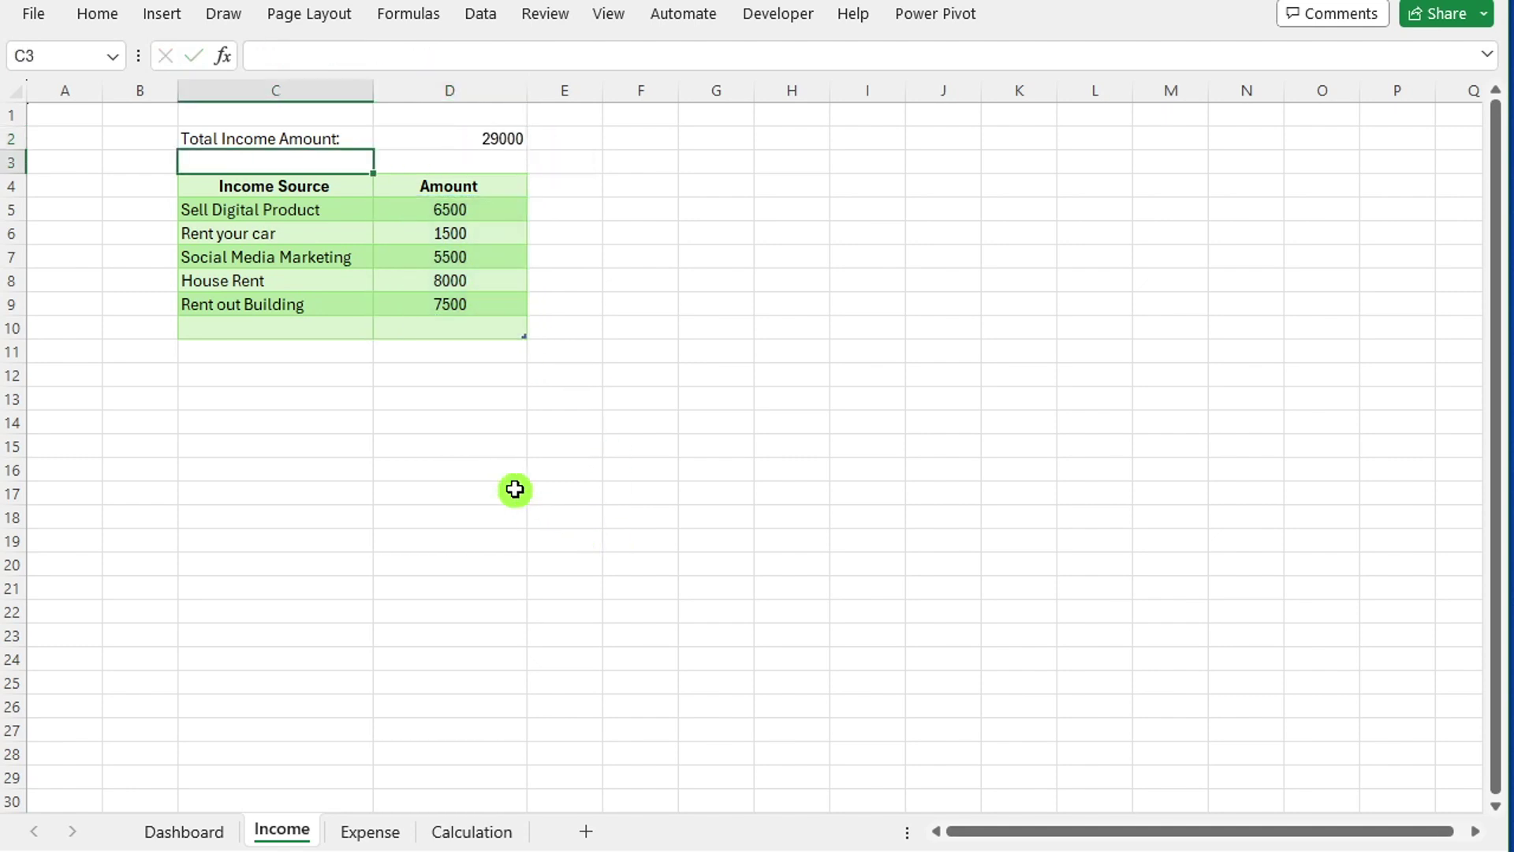
pyautogui.click(422, 231)
# - Format the income amounts as $ Currency with 2 decimal places
pyautogui.click(412, 183)
pyautogui.click(420, 230)
pyautogui.rightClick(422, 232)
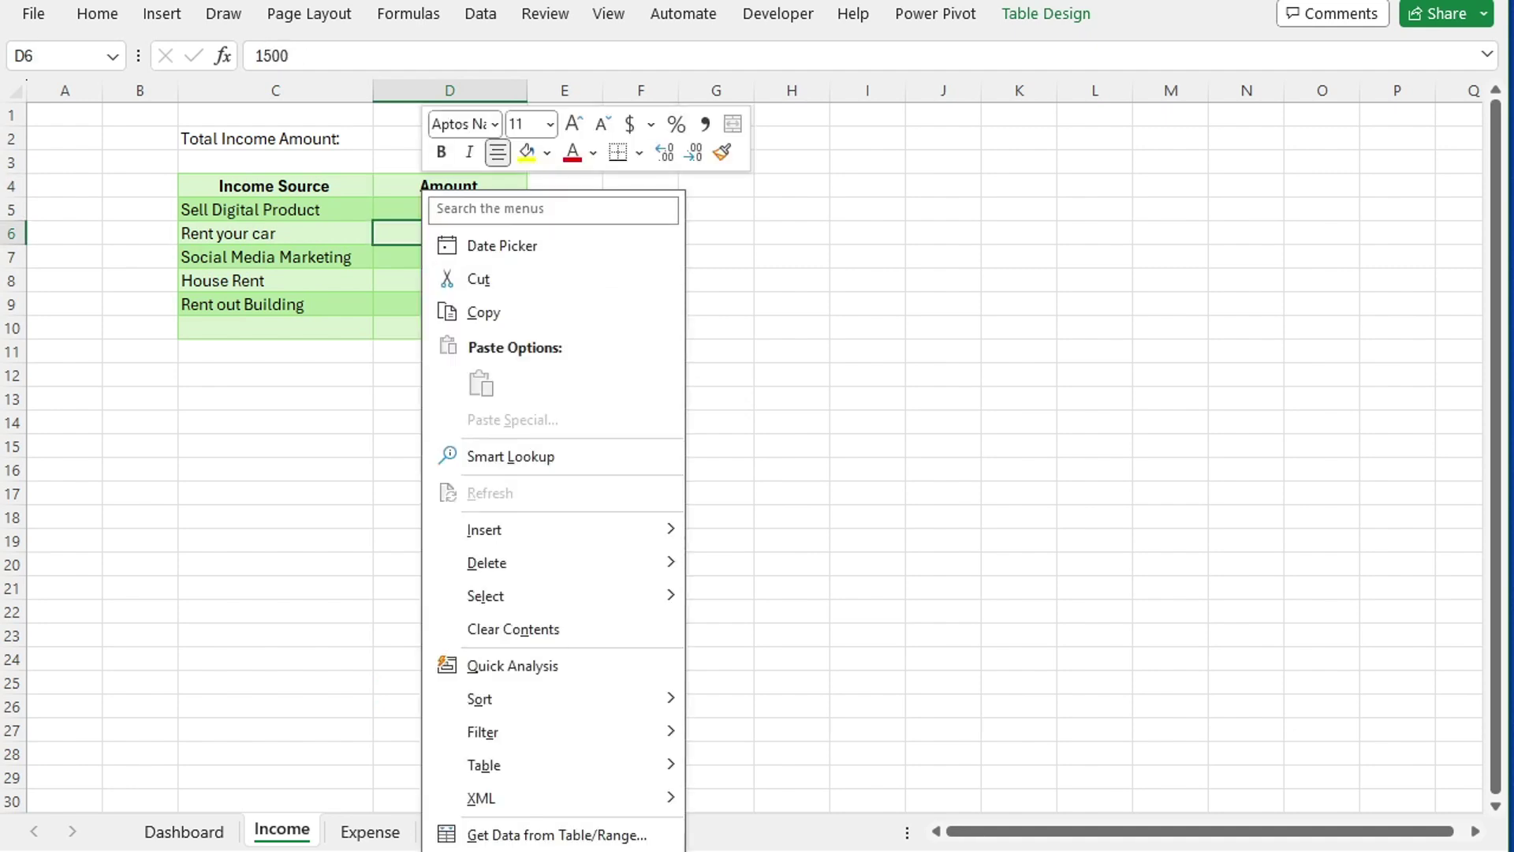
pyautogui.hotkey('ctrl', '1')
pyautogui.click(319, 609)
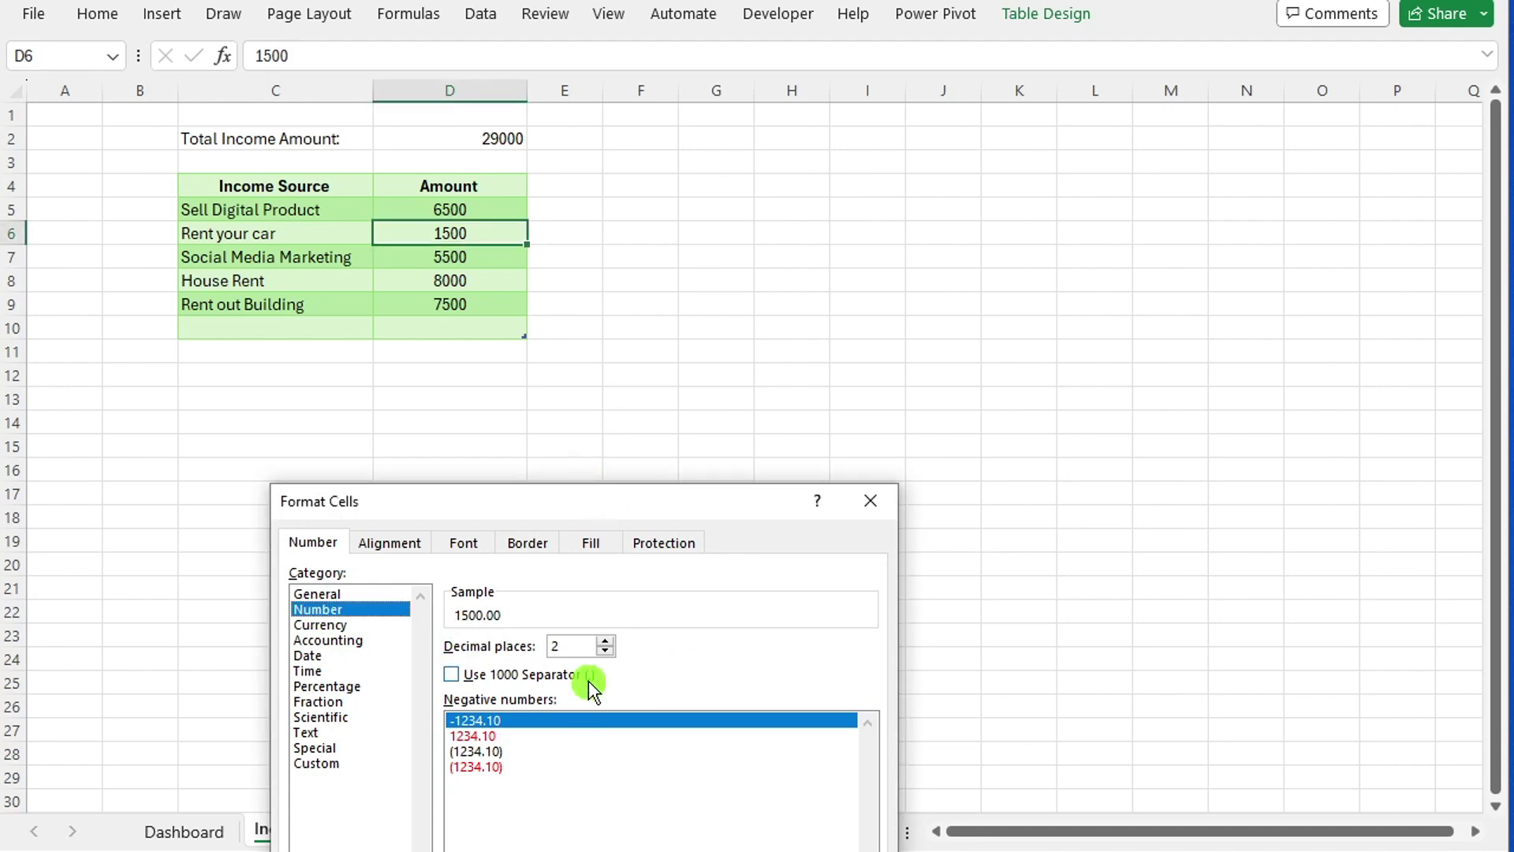
pyautogui.click(453, 675)
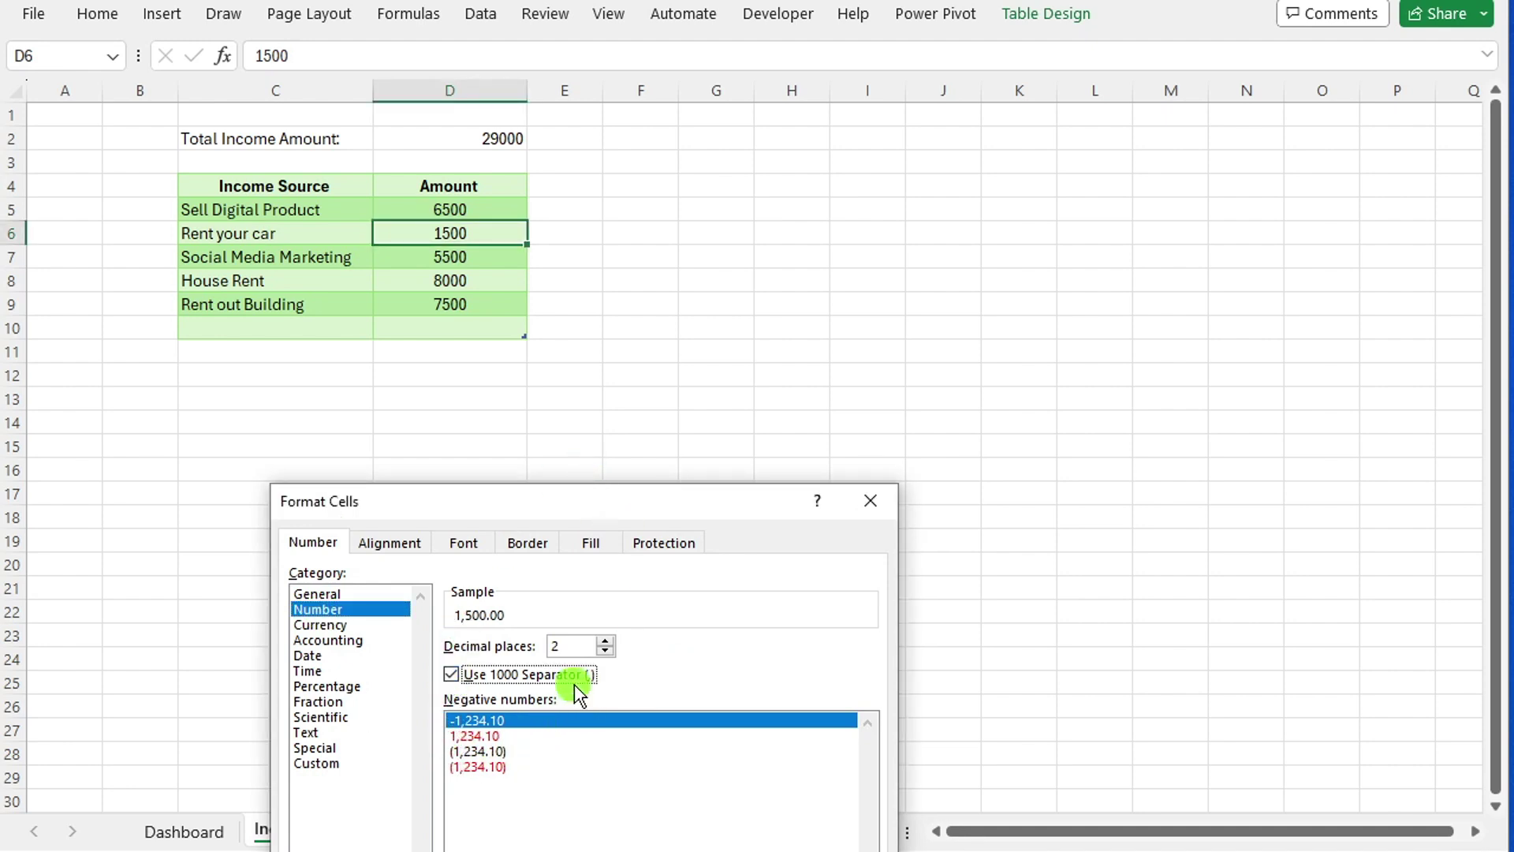
pyautogui.click(331, 626)
pyautogui.click(868, 675)
pyautogui.click(533, 676)
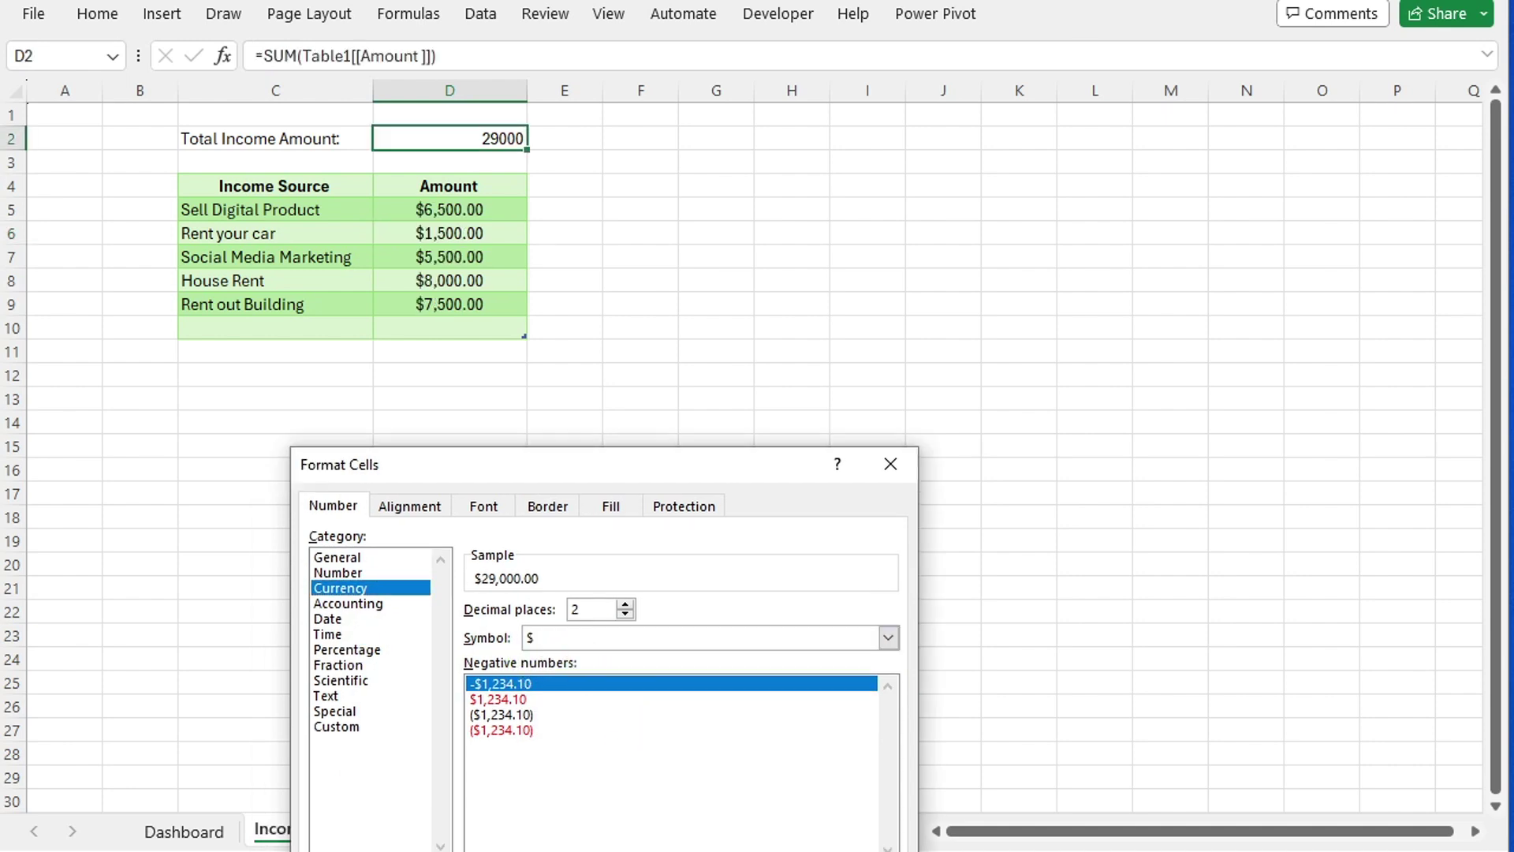
pyautogui.press('Return')
pyautogui.click(656, 543)
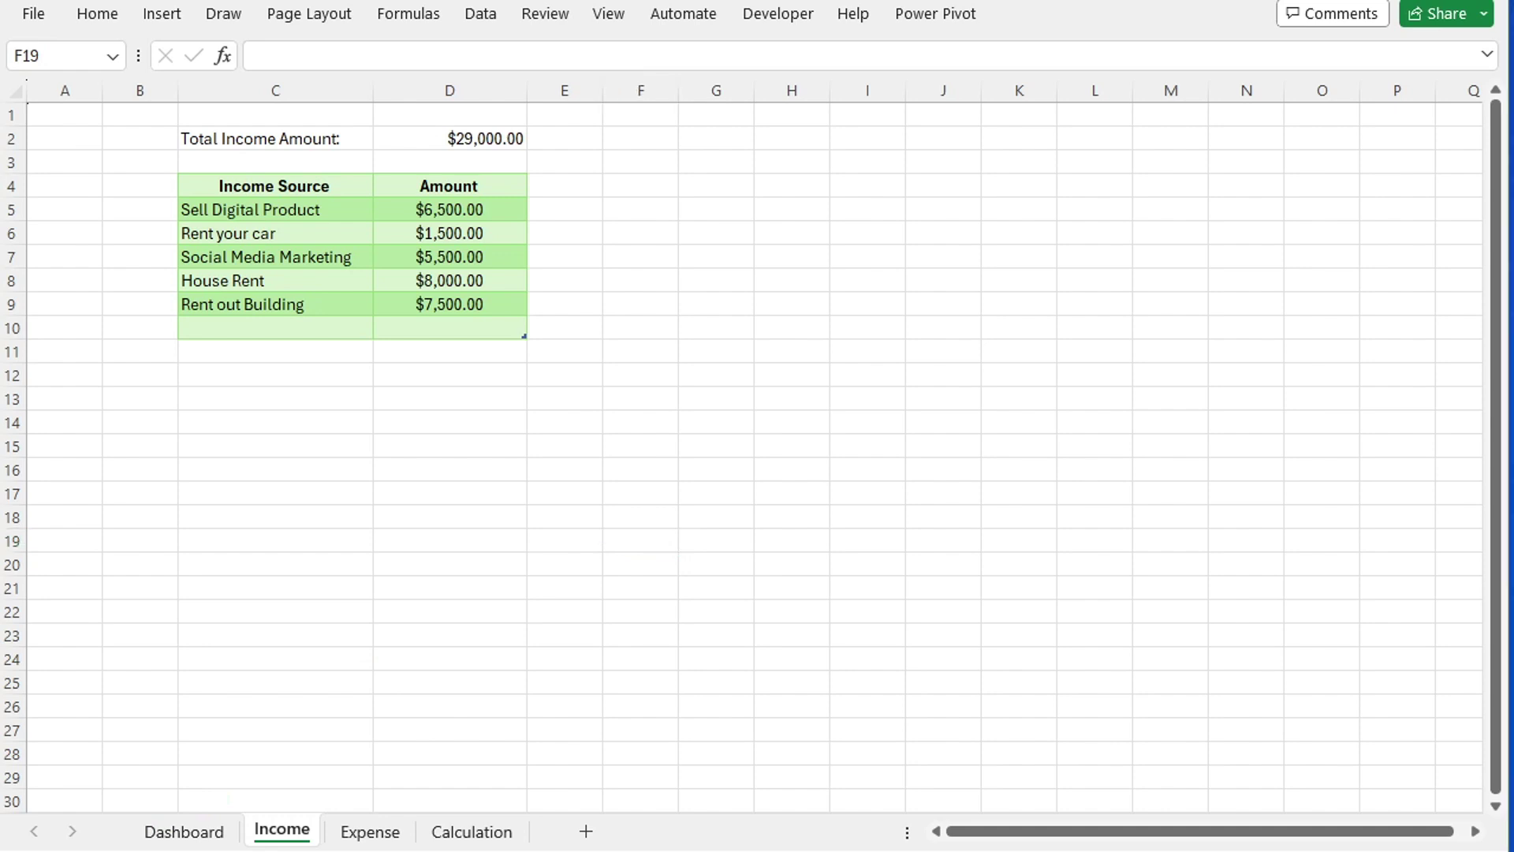
# - On the Expense sheet, centre the expense table and left-align the source names
pyautogui.click(370, 831)
pyautogui.moveTo(230, 188); pyautogui.dragTo(501, 303)
pyautogui.click(97, 13)
pyautogui.click(462, 79)
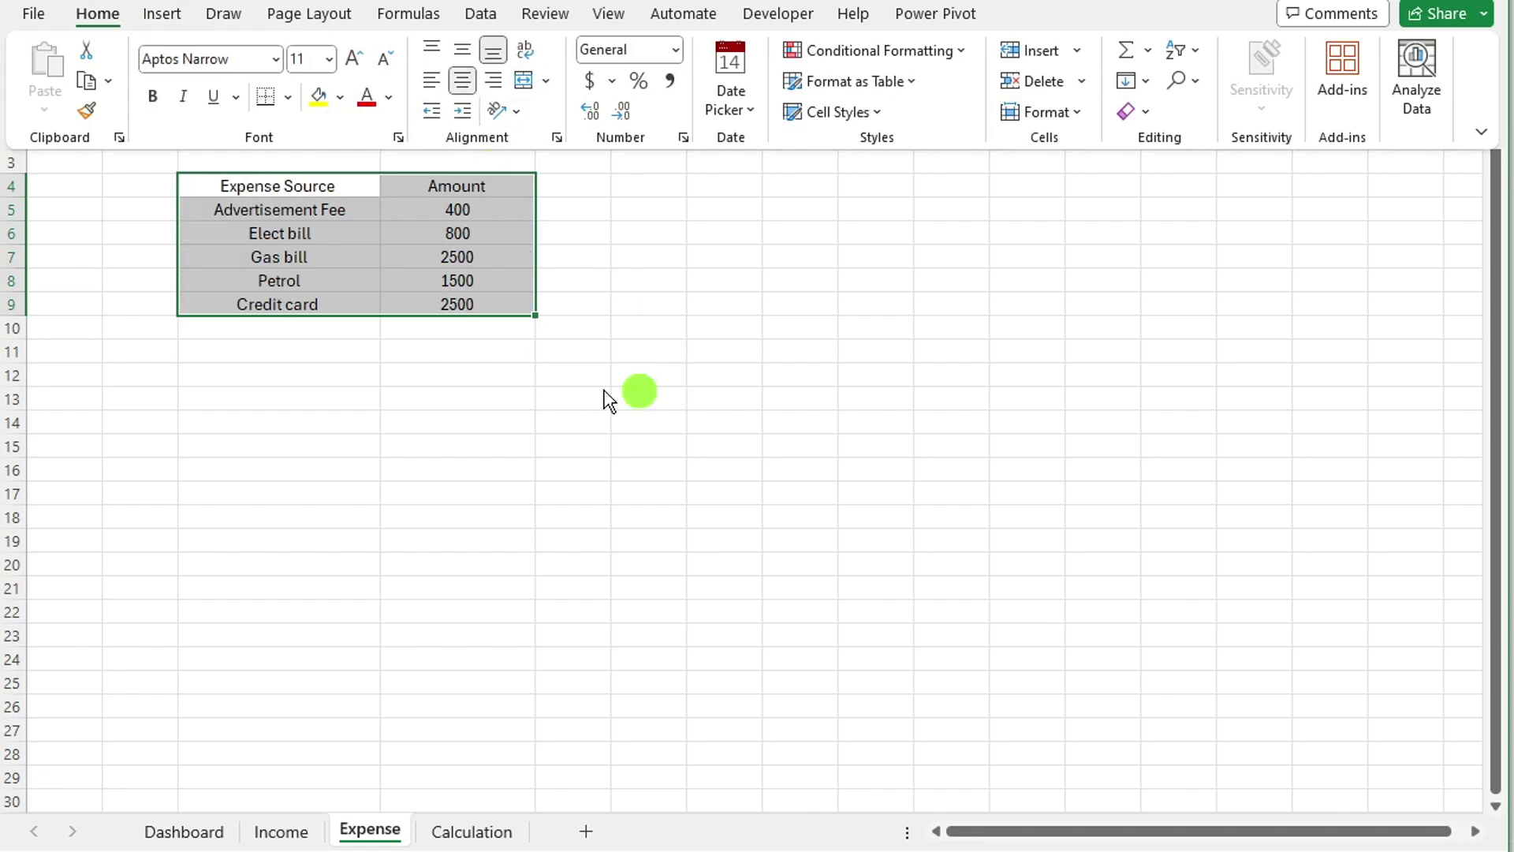
pyautogui.doubleClick(232, 209)
pyautogui.moveTo(232, 209); pyautogui.dragTo(306, 306)
pyautogui.click(321, 372)
pyautogui.moveTo(260, 212); pyautogui.dragTo(289, 306)
pyautogui.click(96, 13)
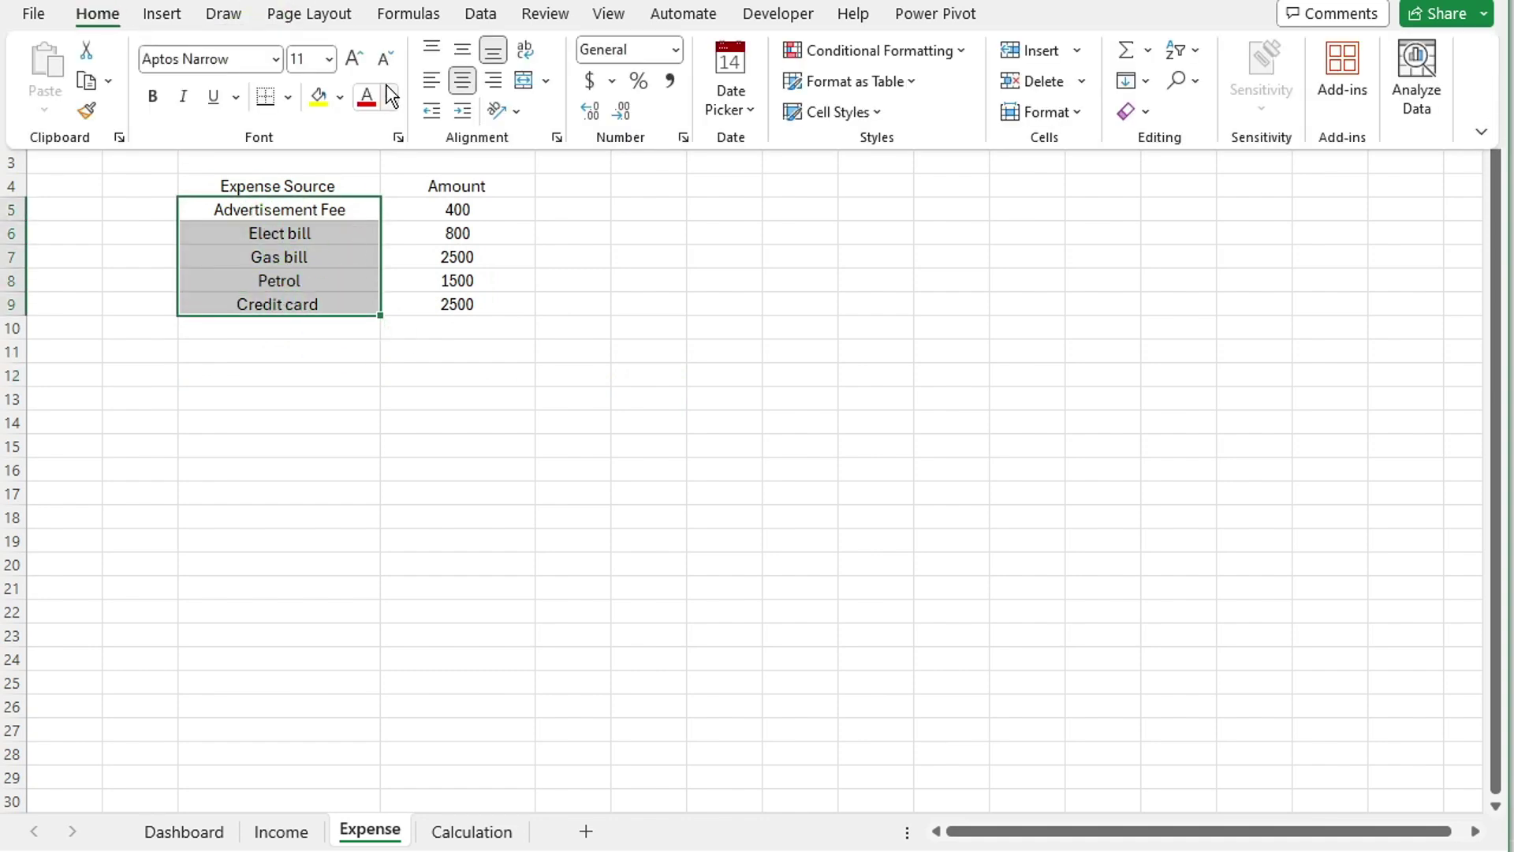
pyautogui.click(437, 84)
# - Add a Total Expense label in C2 and =SUM(D5:D9) in D2
pyautogui.click(269, 138)
pyautogui.doubleClick(240, 139)
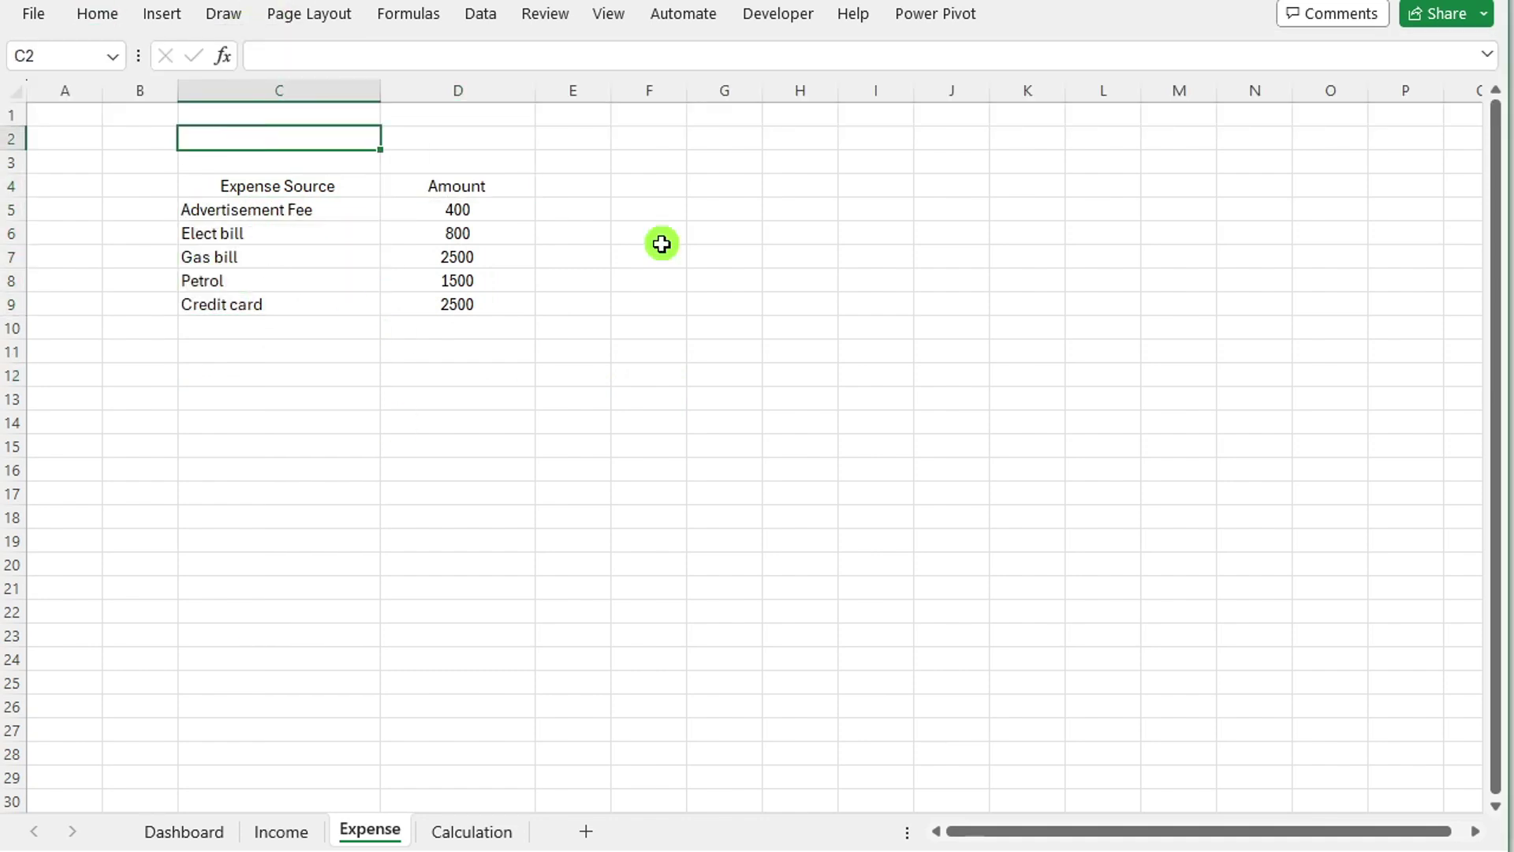
pyautogui.click(483, 136)
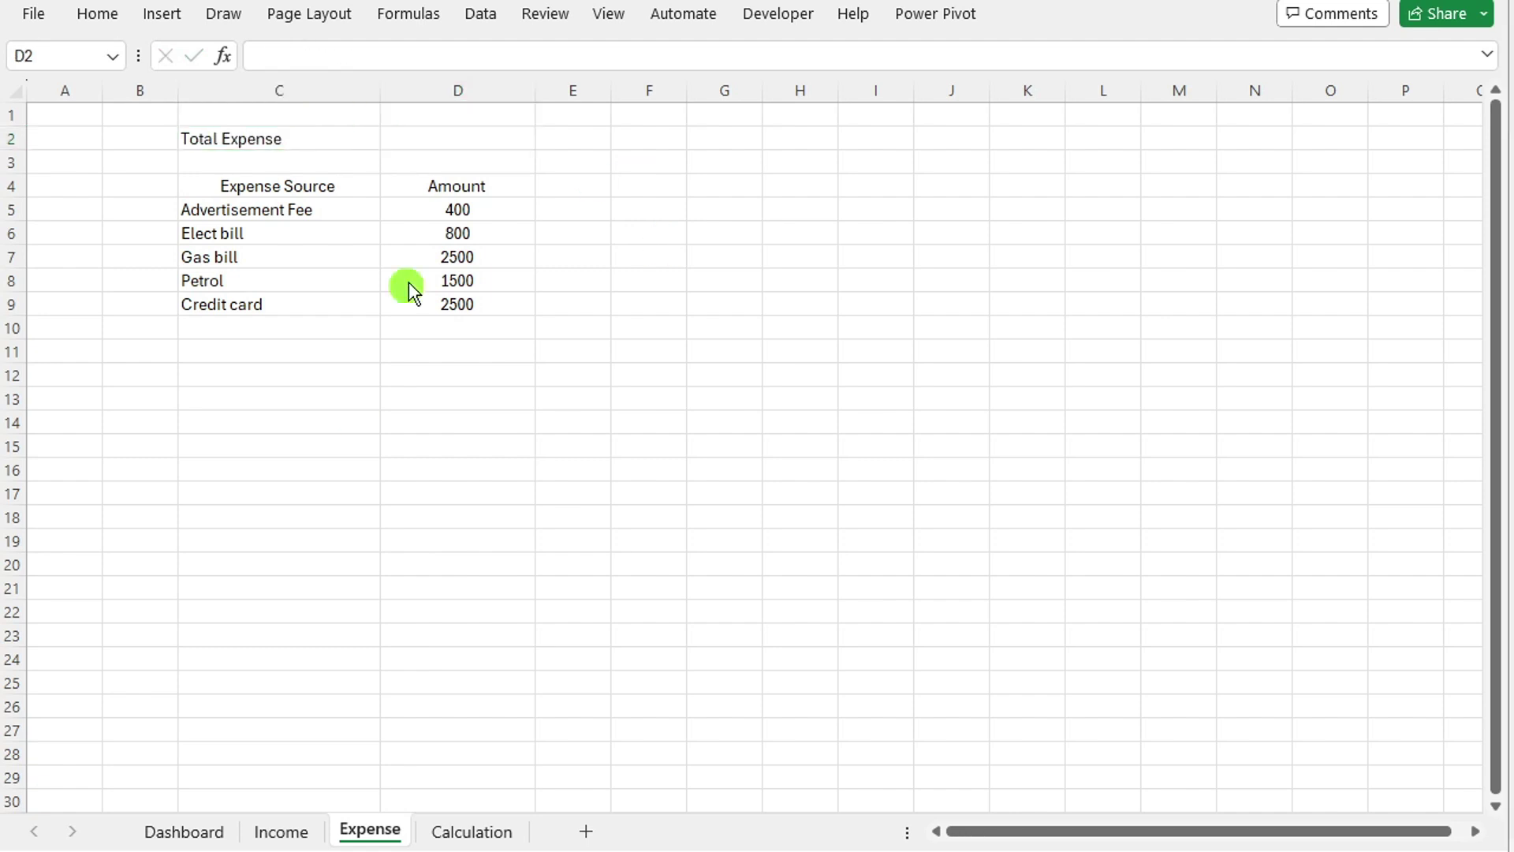
pyautogui.write('=sum')
pyautogui.press('Escape')
pyautogui.write('=sum')
pyautogui.doubleClick(447, 163)
pyautogui.moveTo(465, 209); pyautogui.dragTo(503, 304)
pyautogui.press('Return')
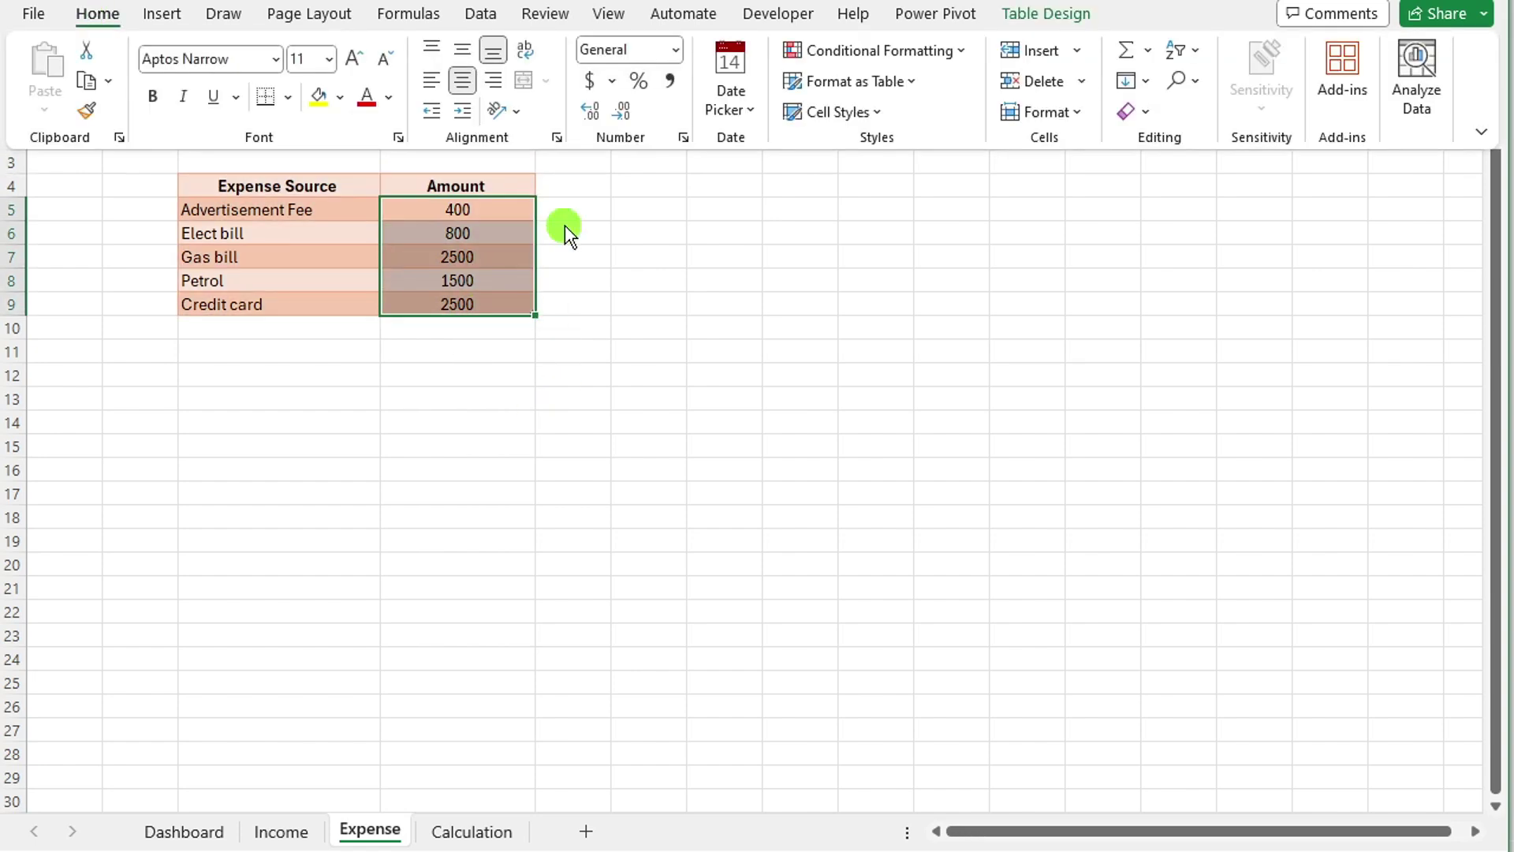
# - Format the expense amounts D5:D9 as $ Currency with 2 decimals
pyautogui.hotkey('ctrl', '1')
pyautogui.moveTo(746, 505); pyautogui.dragTo(1050, 199)
pyautogui.click(661, 304)
pyautogui.click(766, 370)
pyautogui.click(637, 318)
pyautogui.click(1185, 366)
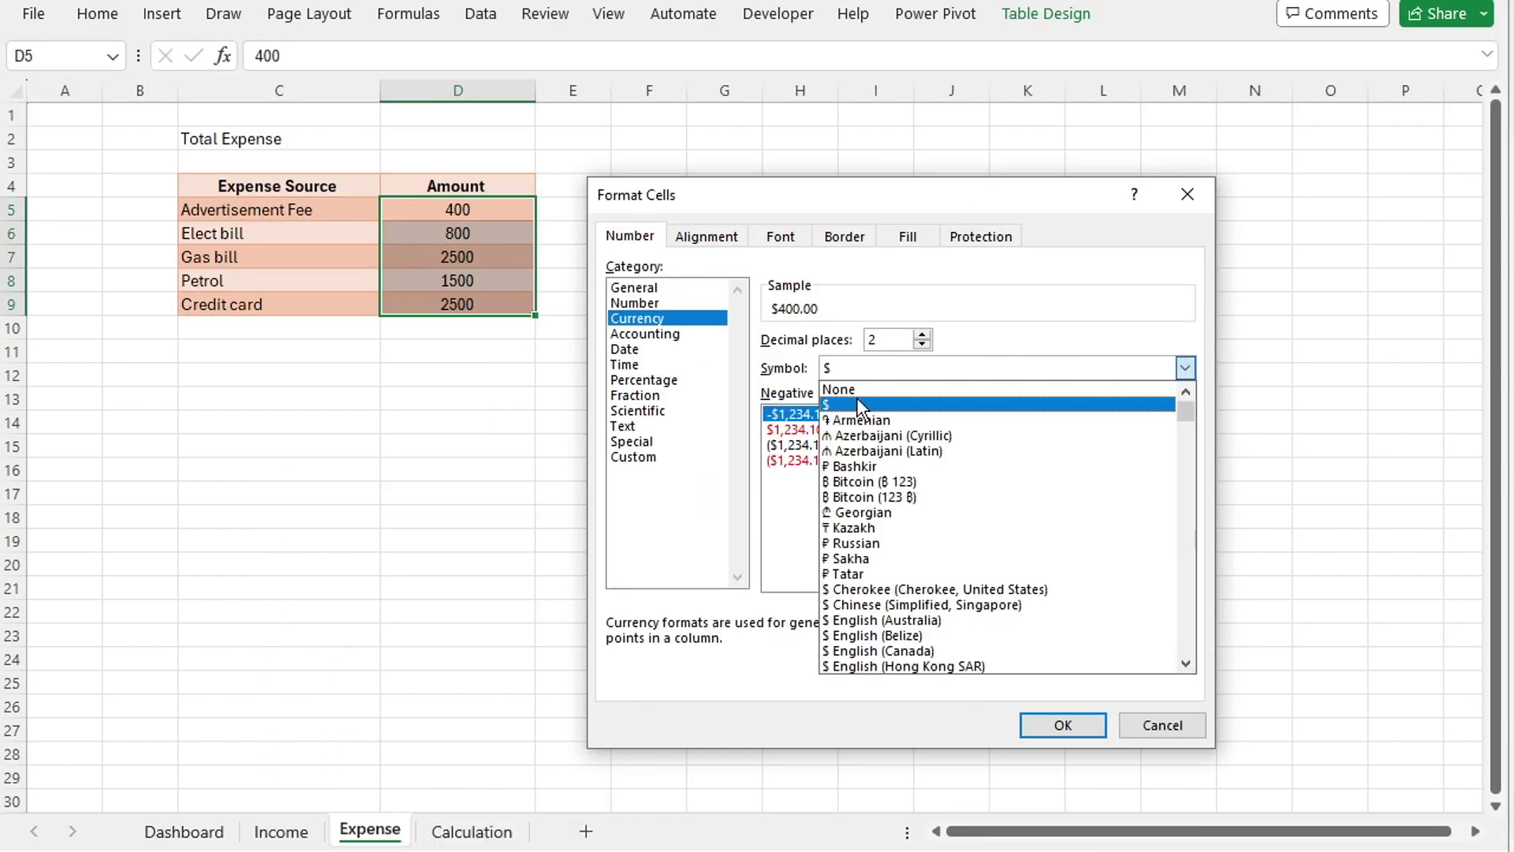
pyautogui.click(867, 407)
pyautogui.click(1063, 725)
pyautogui.click(466, 444)
# - Re-enter the SUM total in D2 so it reads $7,700.00, then return to Income
pyautogui.click(436, 138)
pyautogui.write('=sum')
pyautogui.press('Tab')
pyautogui.moveTo(436, 208); pyautogui.dragTo(458, 304)
pyautogui.press('Return')
pyautogui.click(492, 483)
pyautogui.hotkey('ctrl', 'pageup')
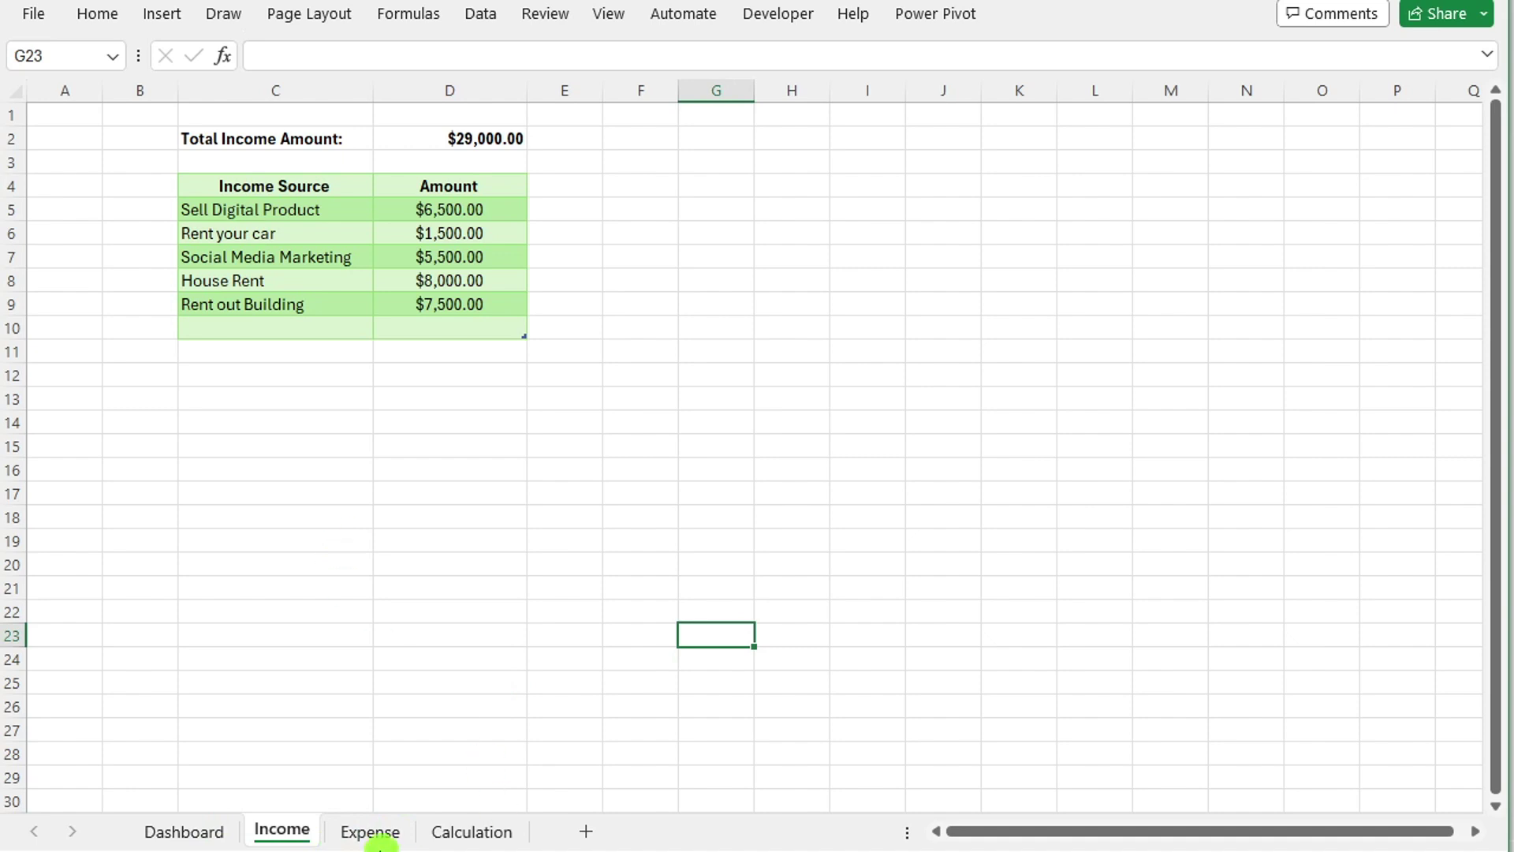
# - Paste Income, Expense, Balance and percentage headers into D8:G8, widen the columns and centre them
pyautogui.click(390, 832)
pyautogui.click(447, 836)
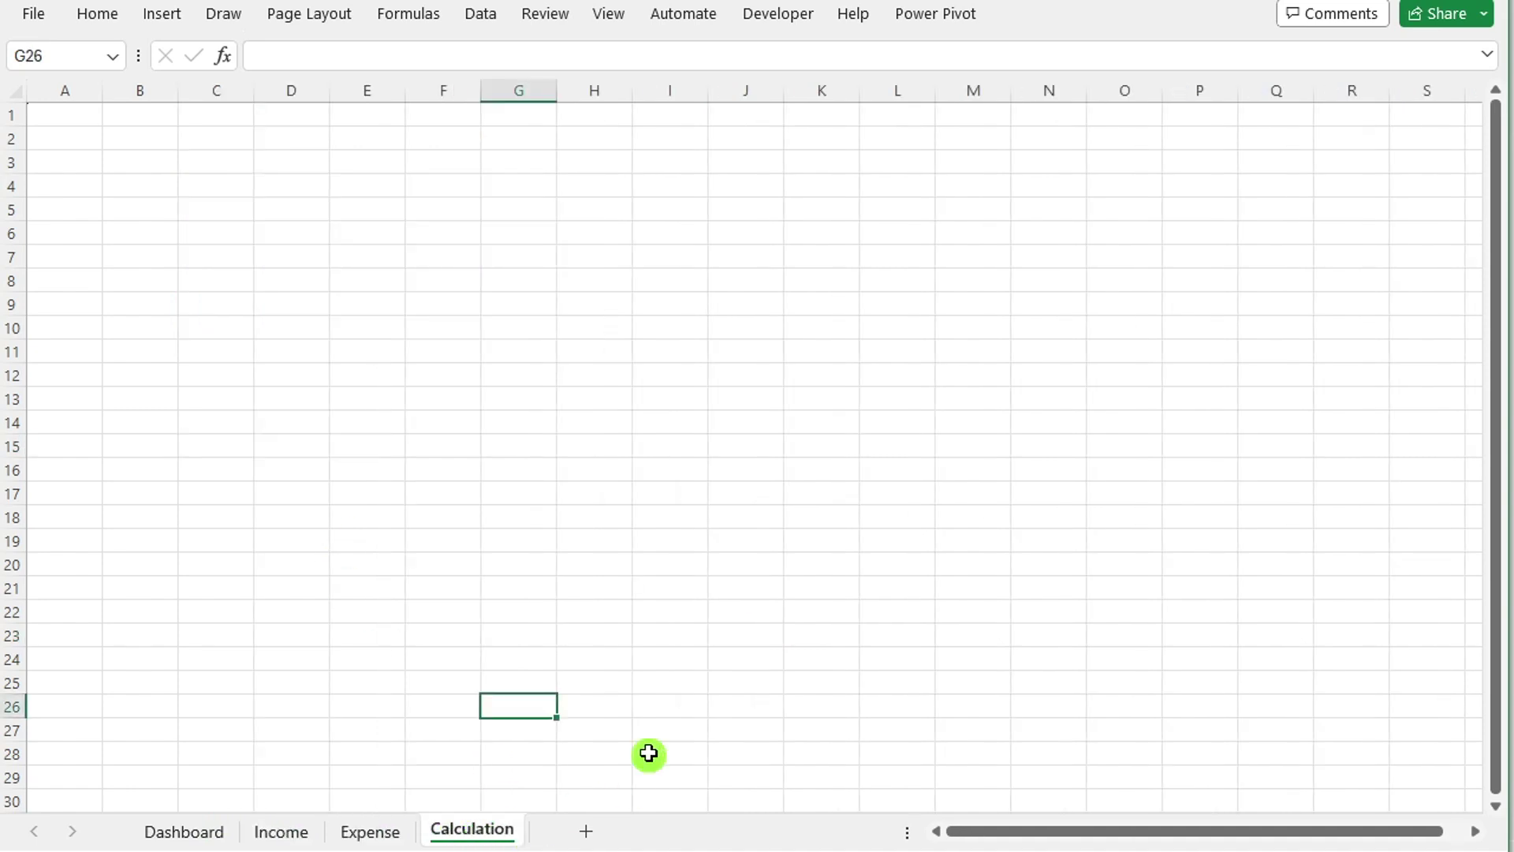
pyautogui.click(286, 281)
pyautogui.write('Income\tExpense\tBalance\tpercentage')
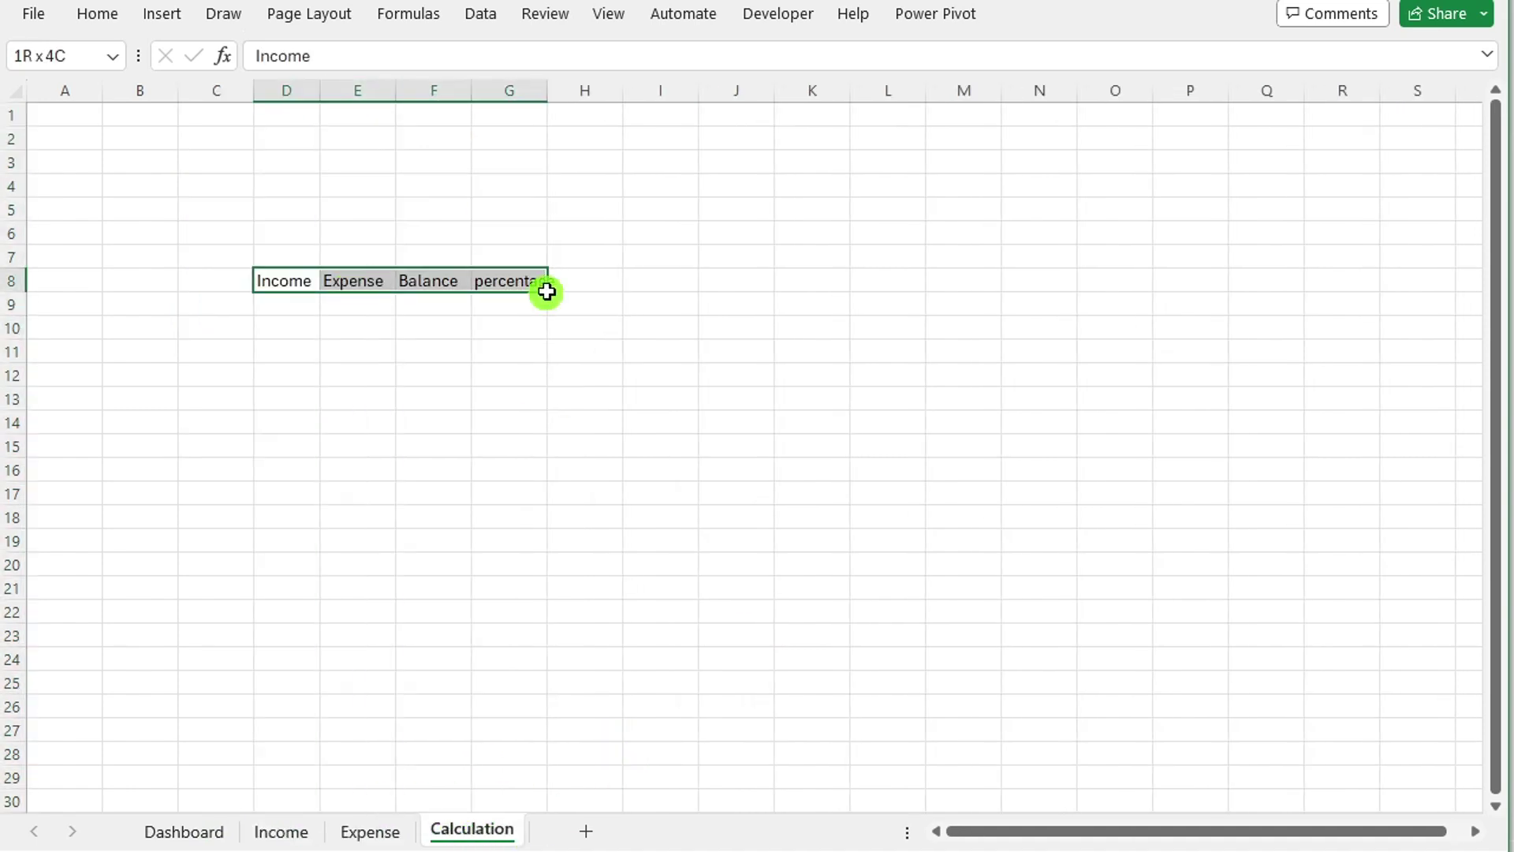
pyautogui.moveTo(429, 102); pyautogui.dragTo(939, 90)
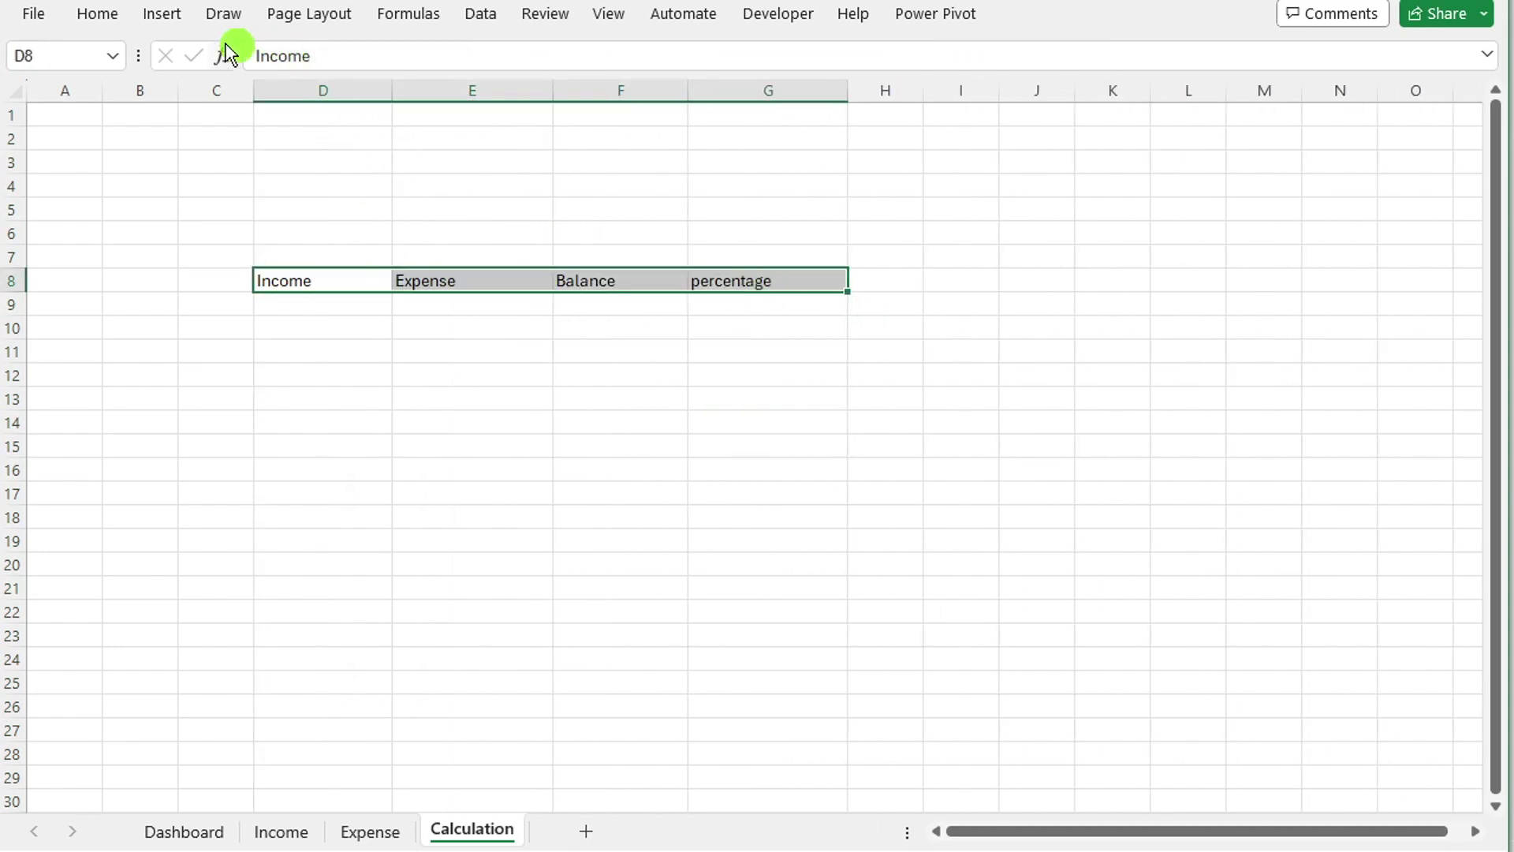
pyautogui.click(97, 14)
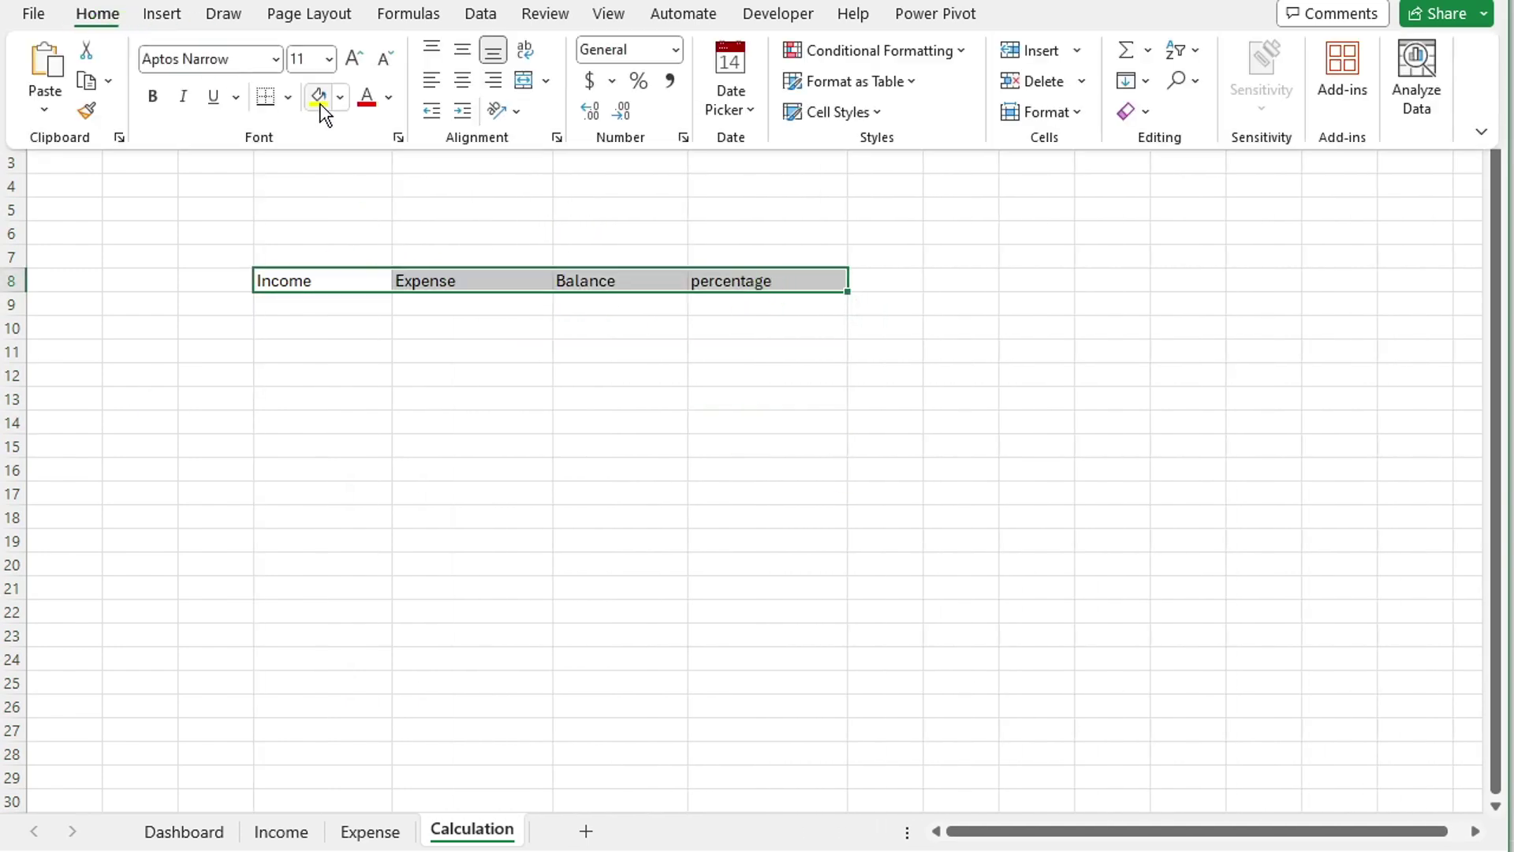
pyautogui.click(463, 84)
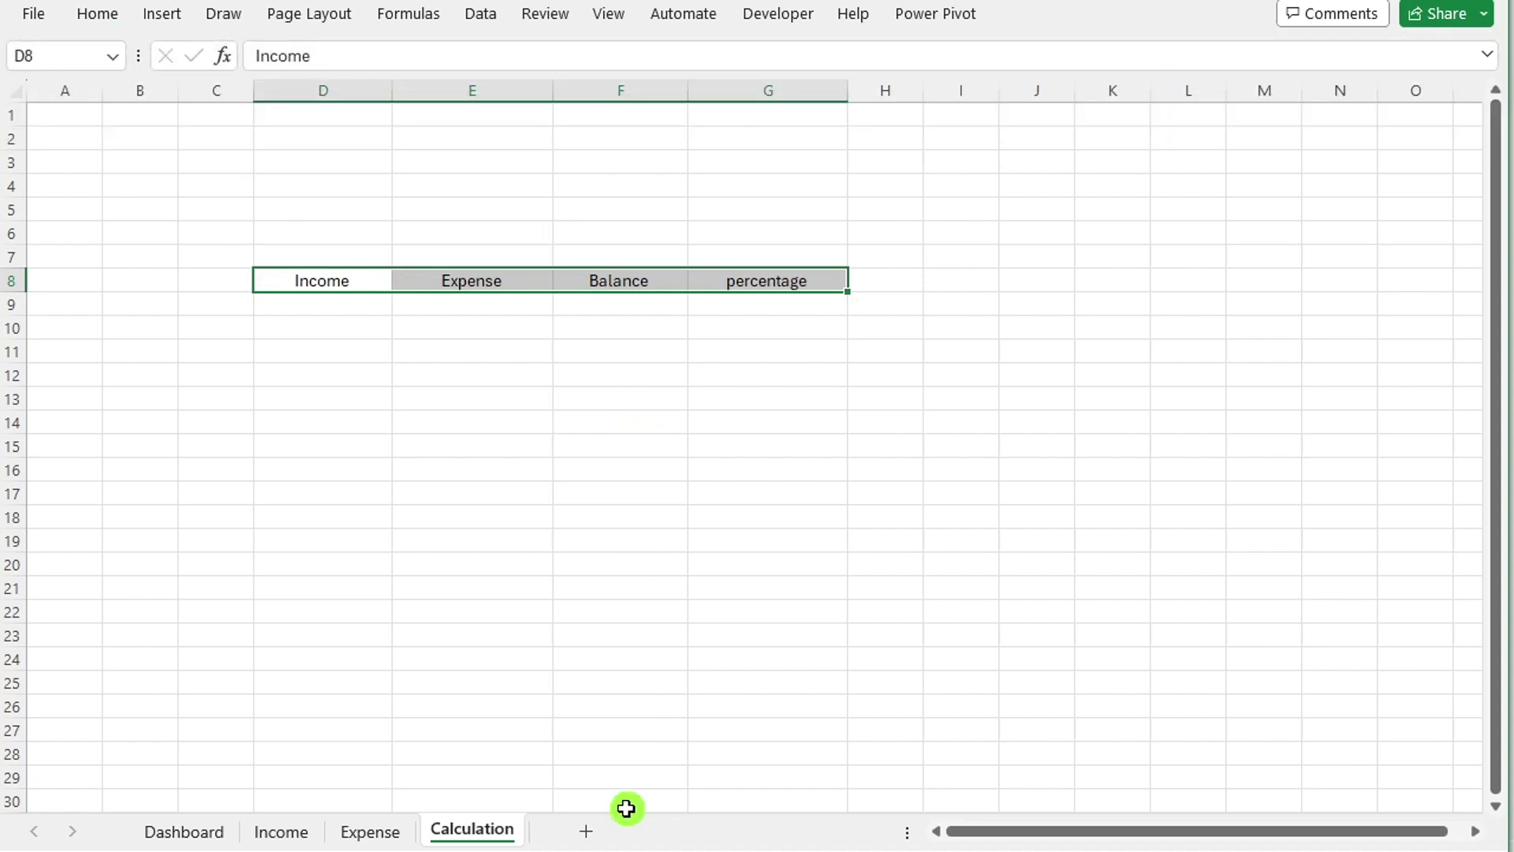
pyautogui.click(365, 322)
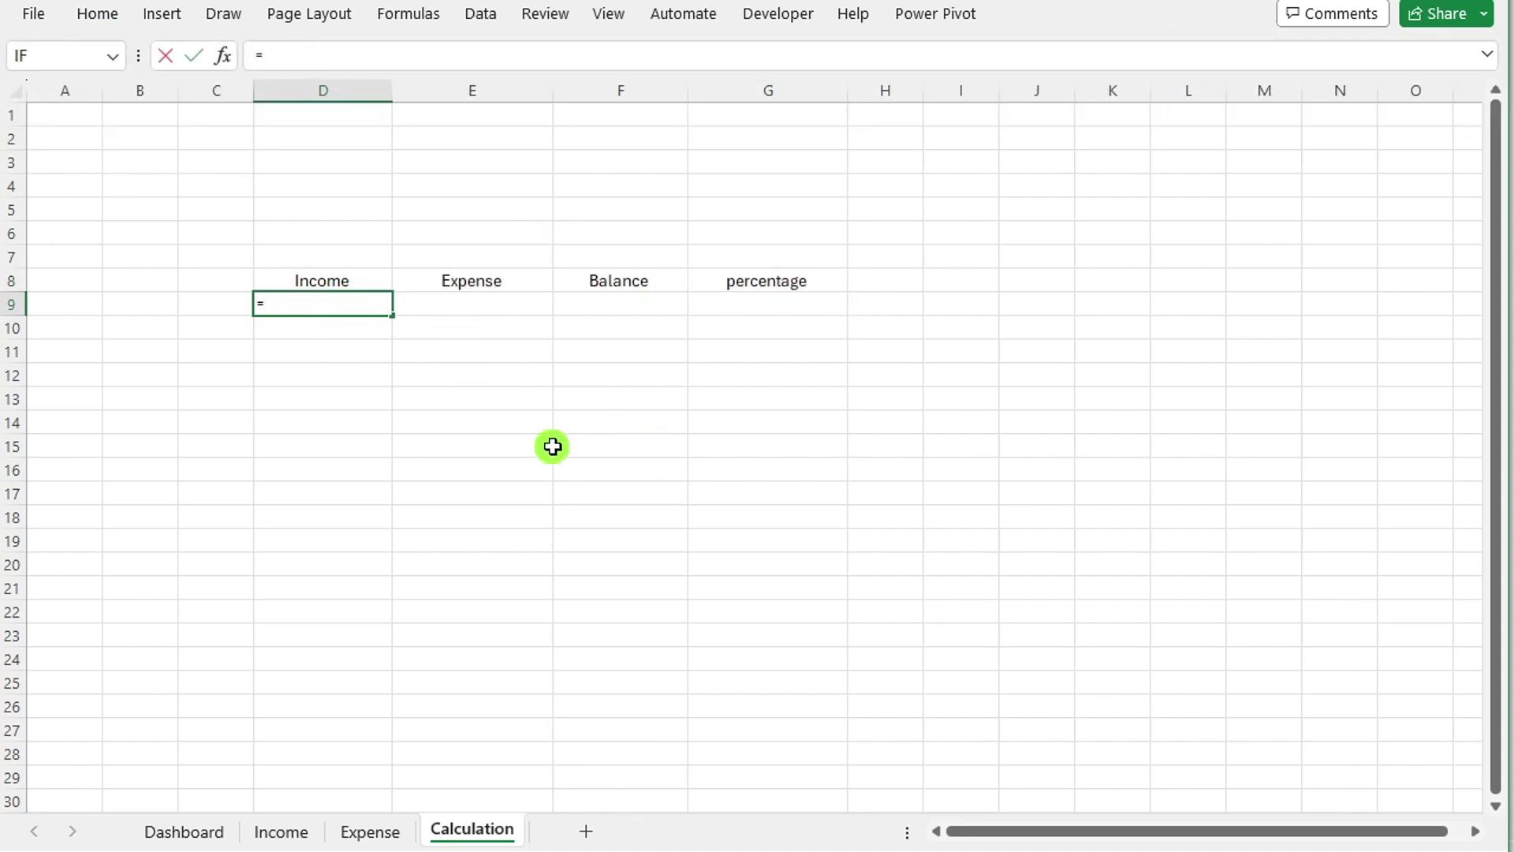
# - Link D9 to the Income sheet's total in D2, showing 29000
pyautogui.write('=')
pyautogui.click(281, 831)
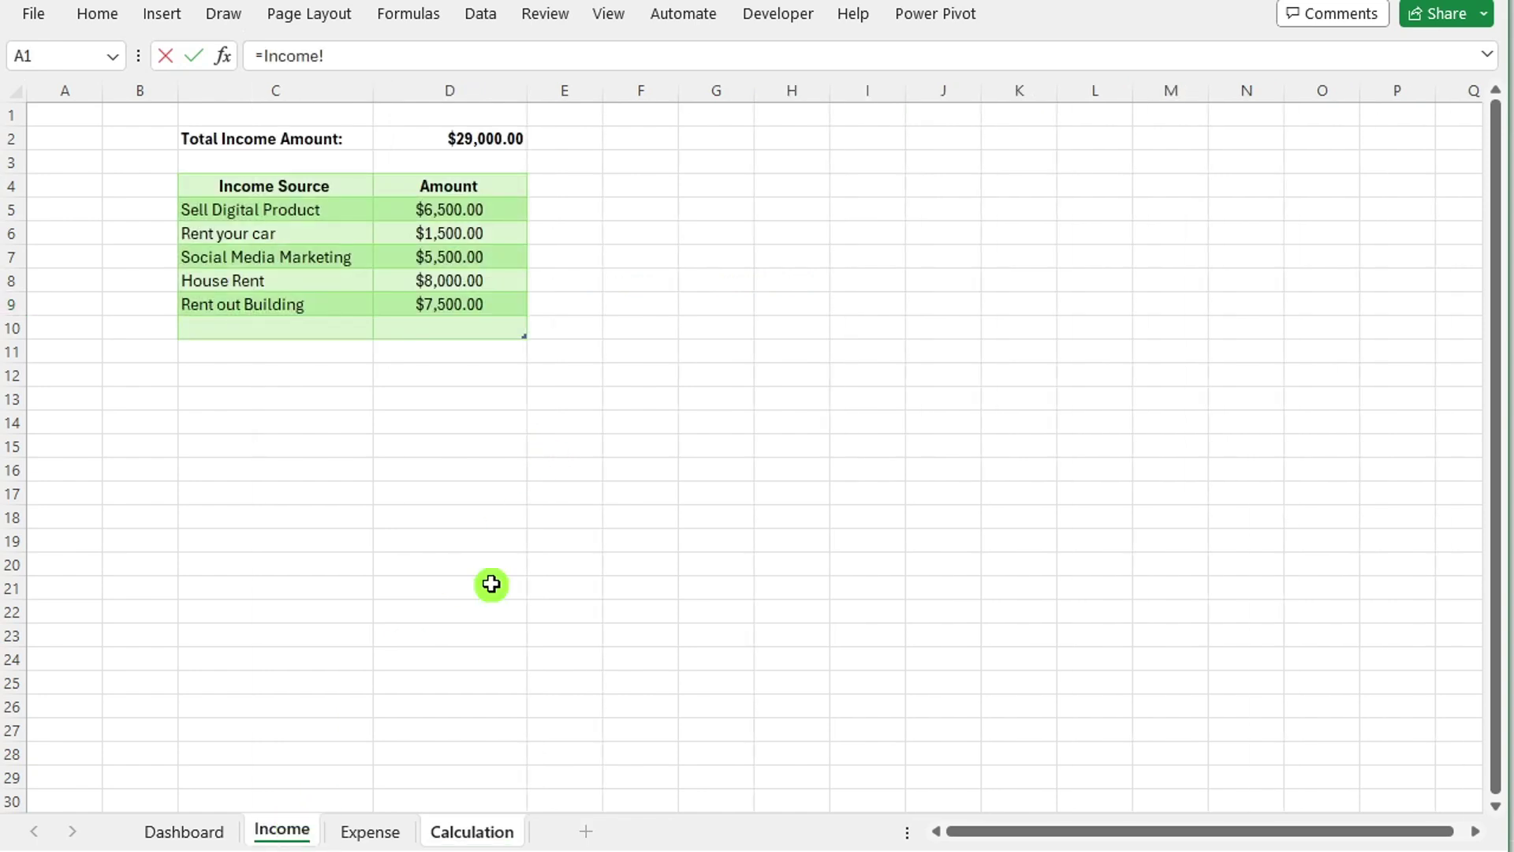
pyautogui.click(485, 138)
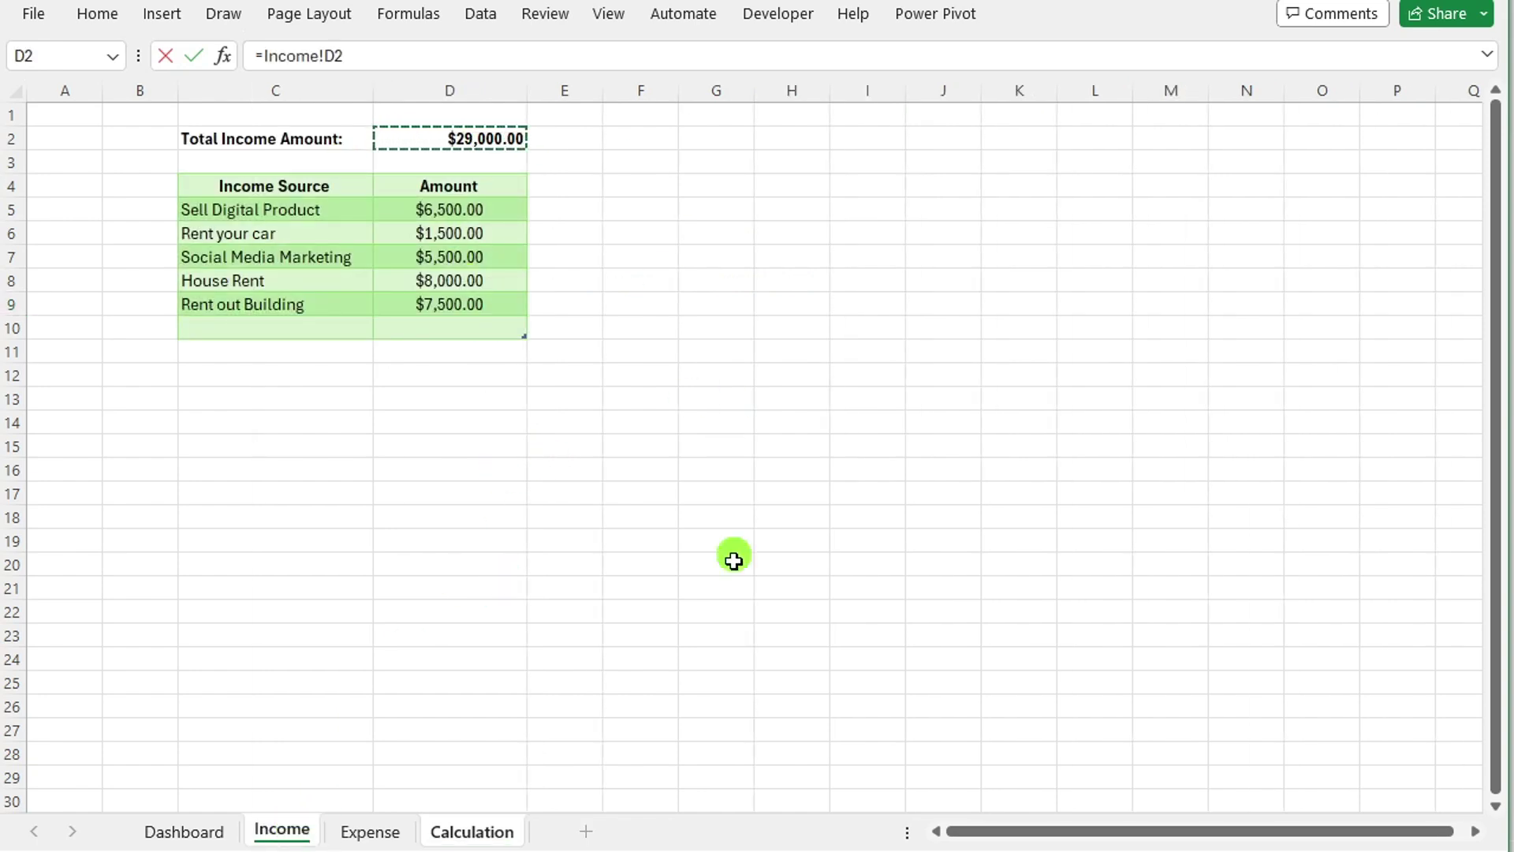
pyautogui.press('Return')
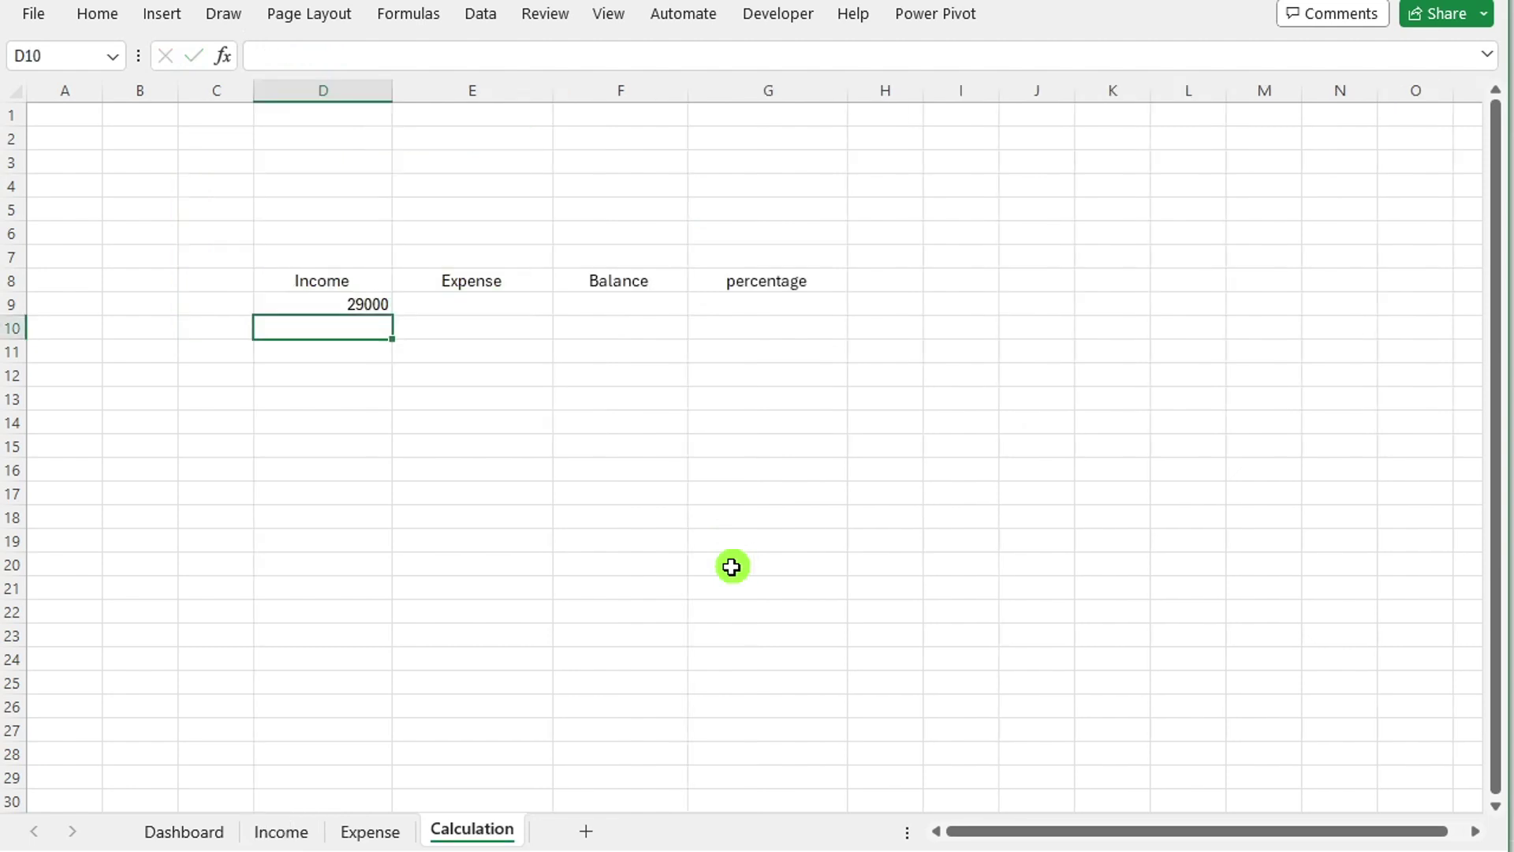
# - Link E9 to the Expense sheet's Total Expense in D2, showing 7700
pyautogui.click(464, 306)
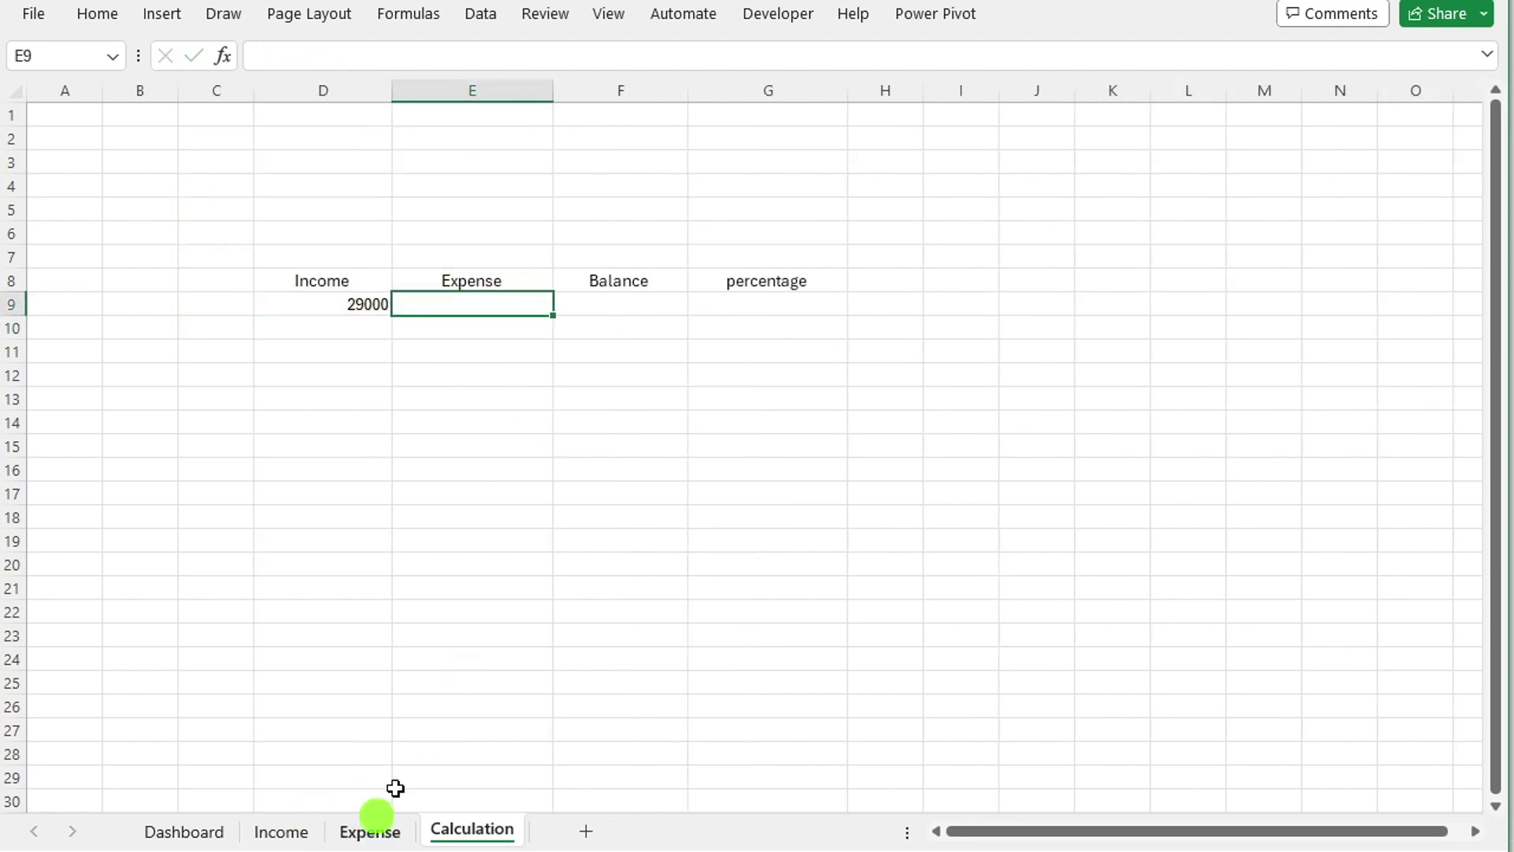
pyautogui.press('Left')
pyautogui.press('Down')
pyautogui.click(463, 312)
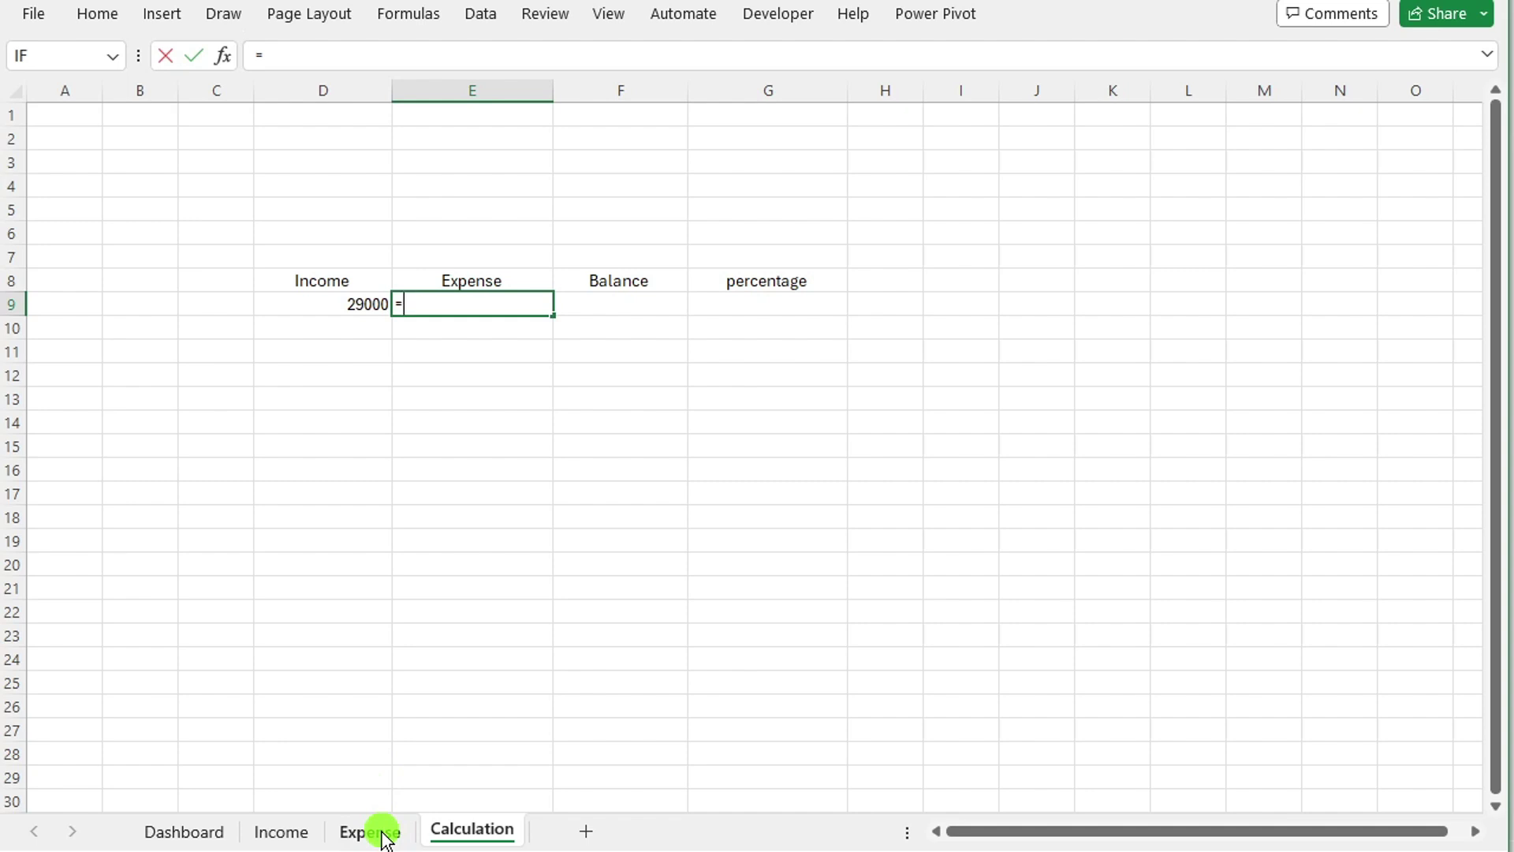
pyautogui.click(369, 832)
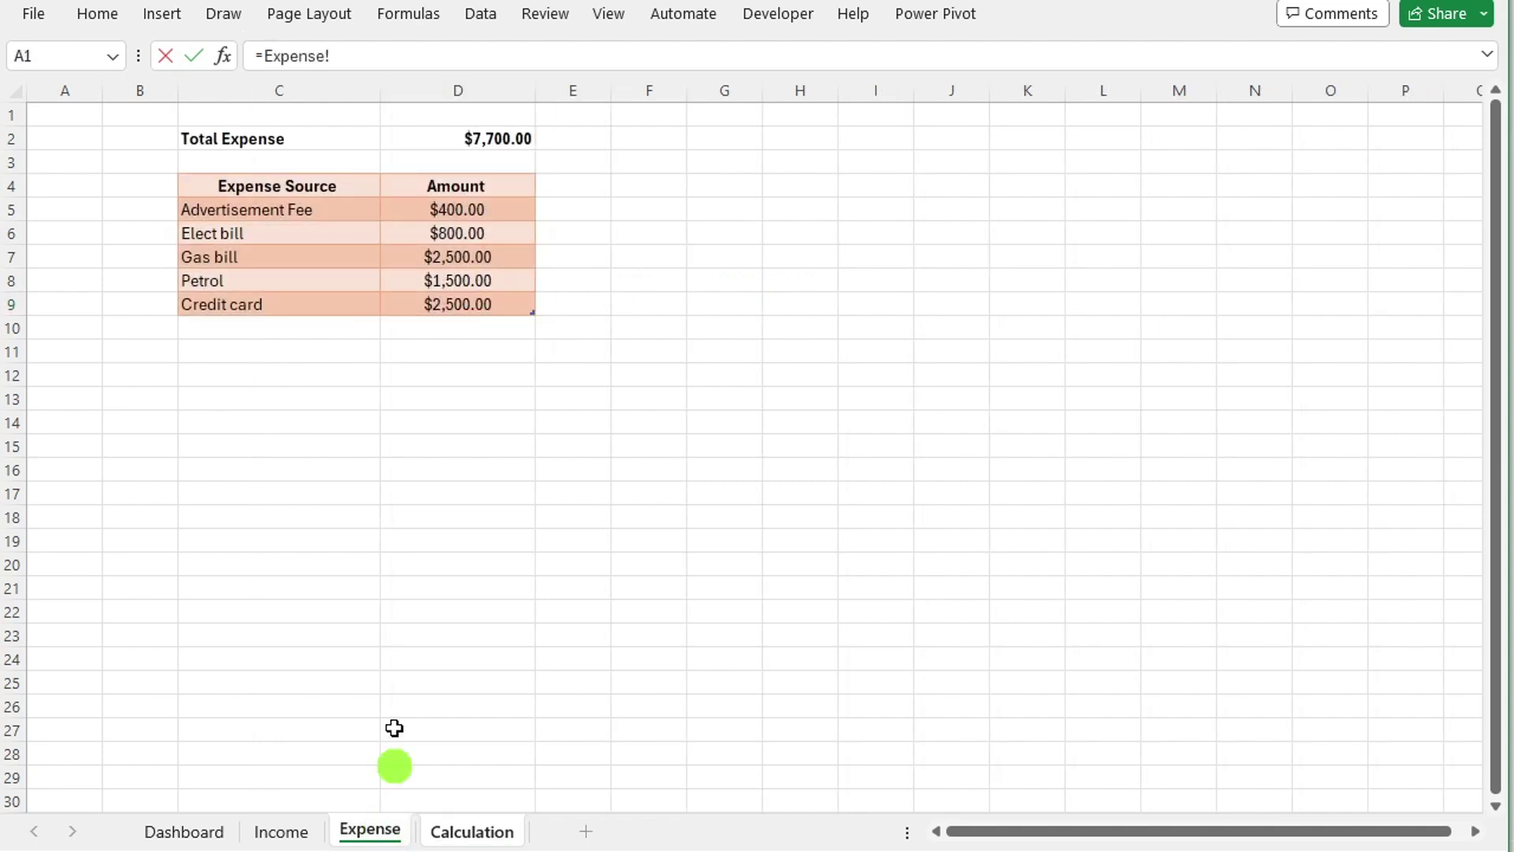
pyautogui.click(495, 139)
pyautogui.press('Return')
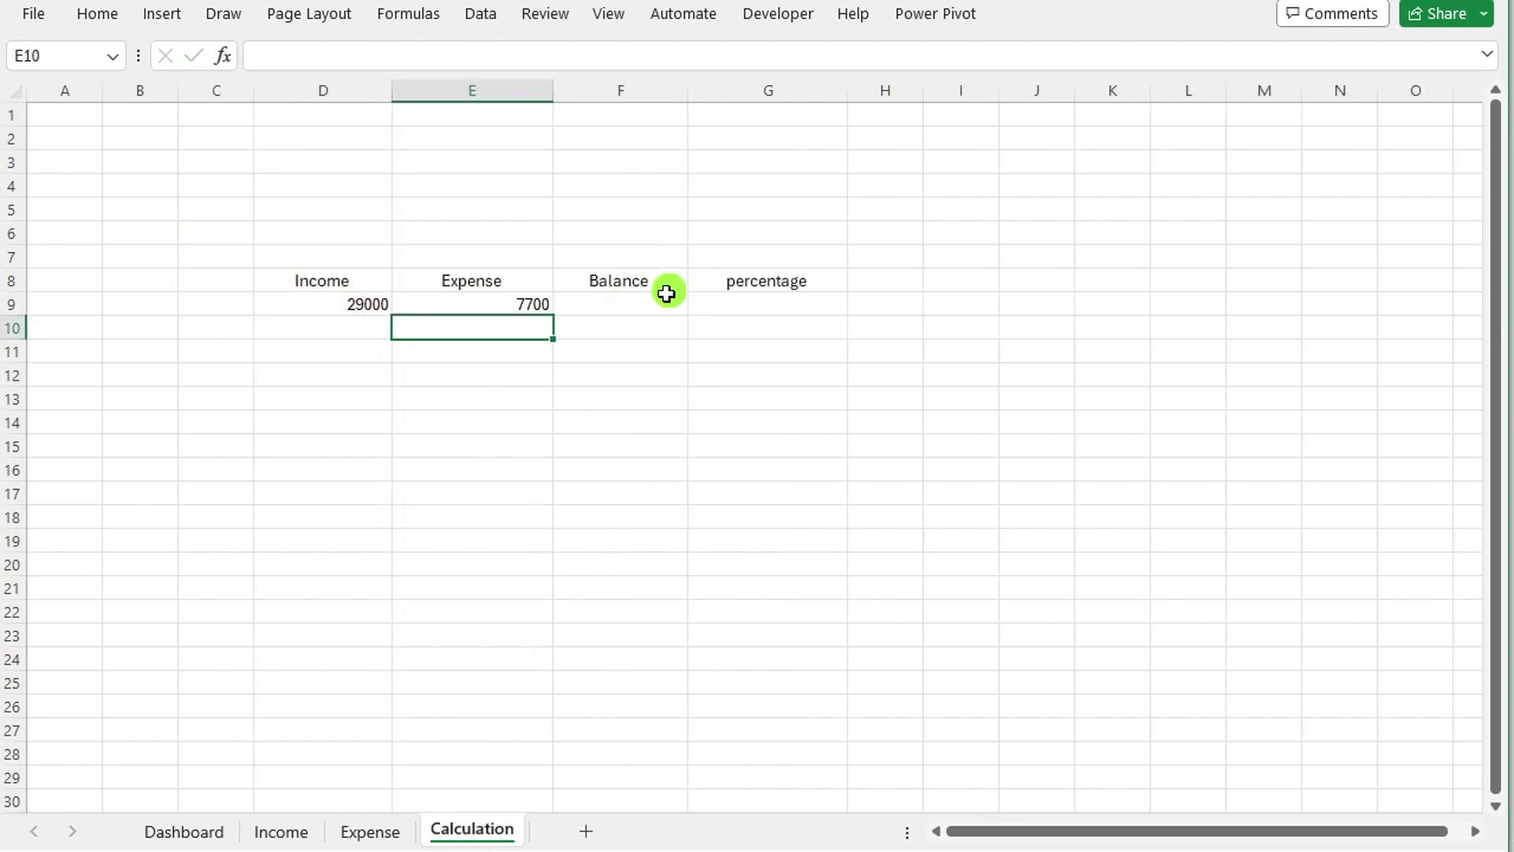
# - Enter =D9-E9 in F9 to compute the balance 21300
pyautogui.click(638, 306)
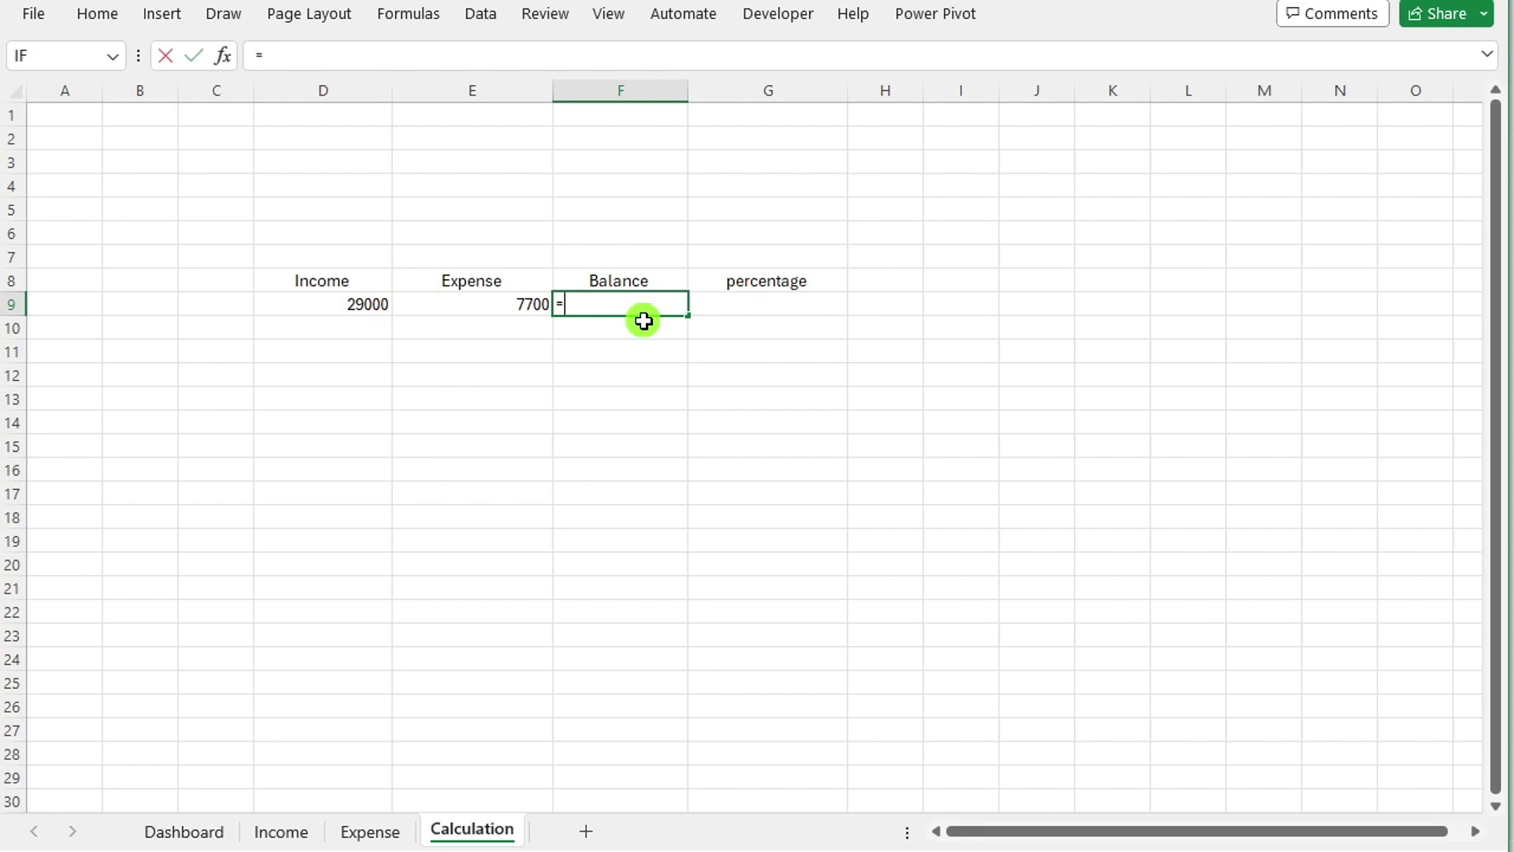
pyautogui.write('=')
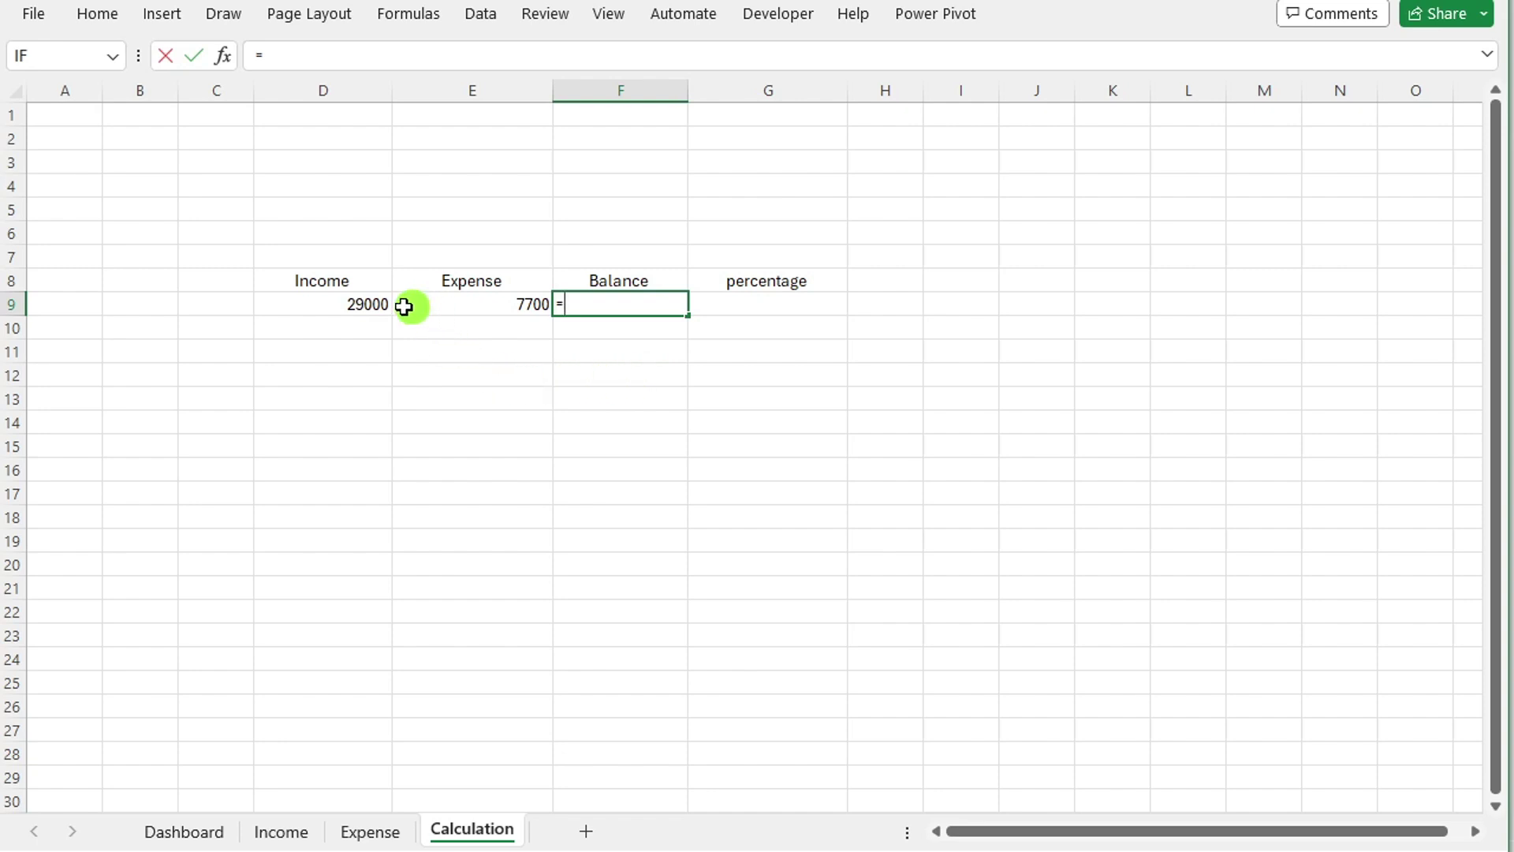
pyautogui.click(343, 302)
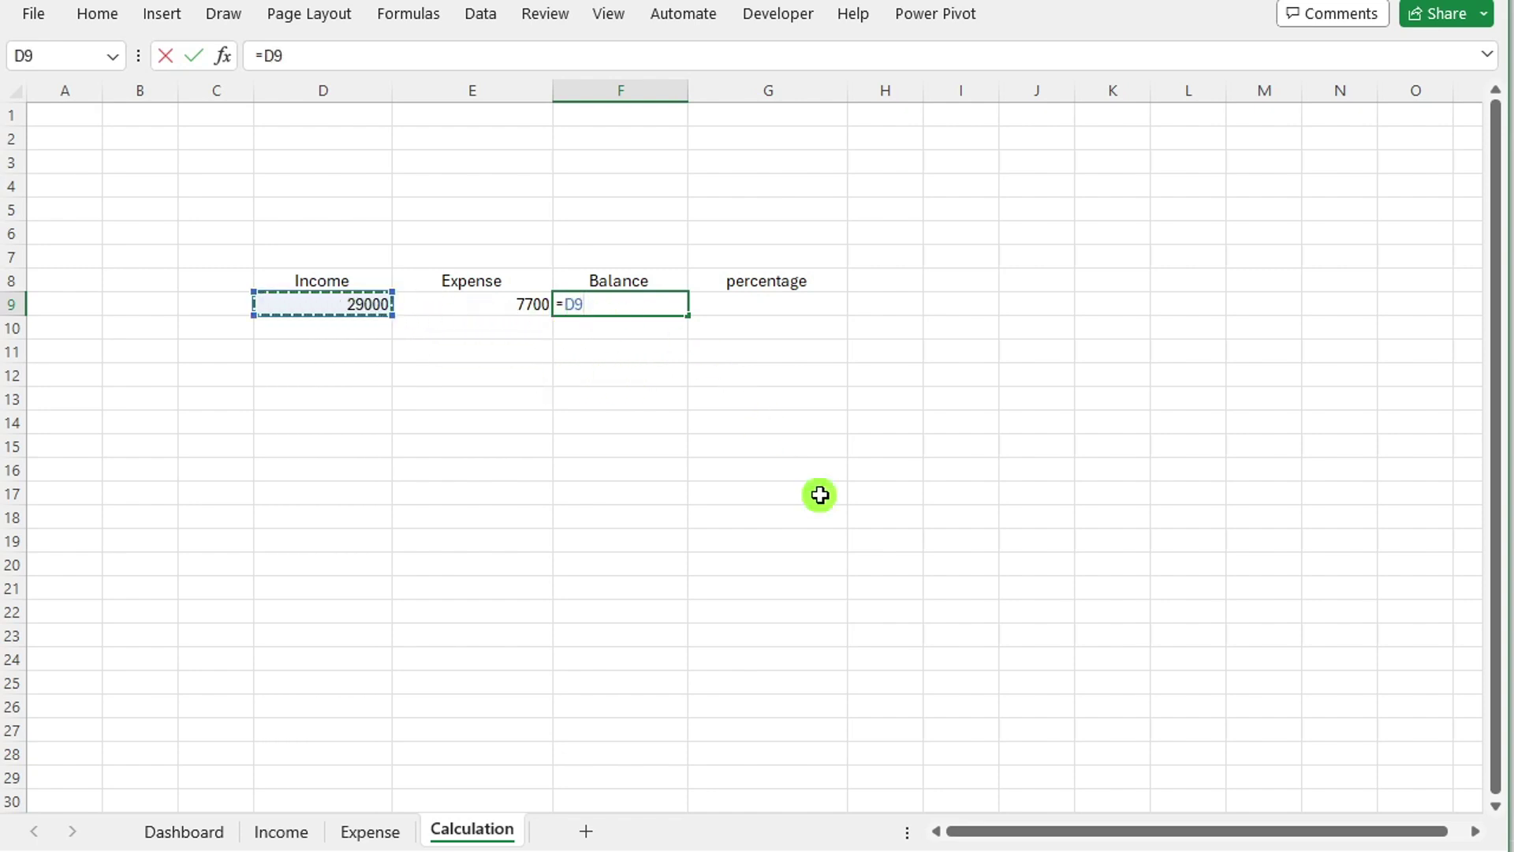
pyautogui.click(497, 306)
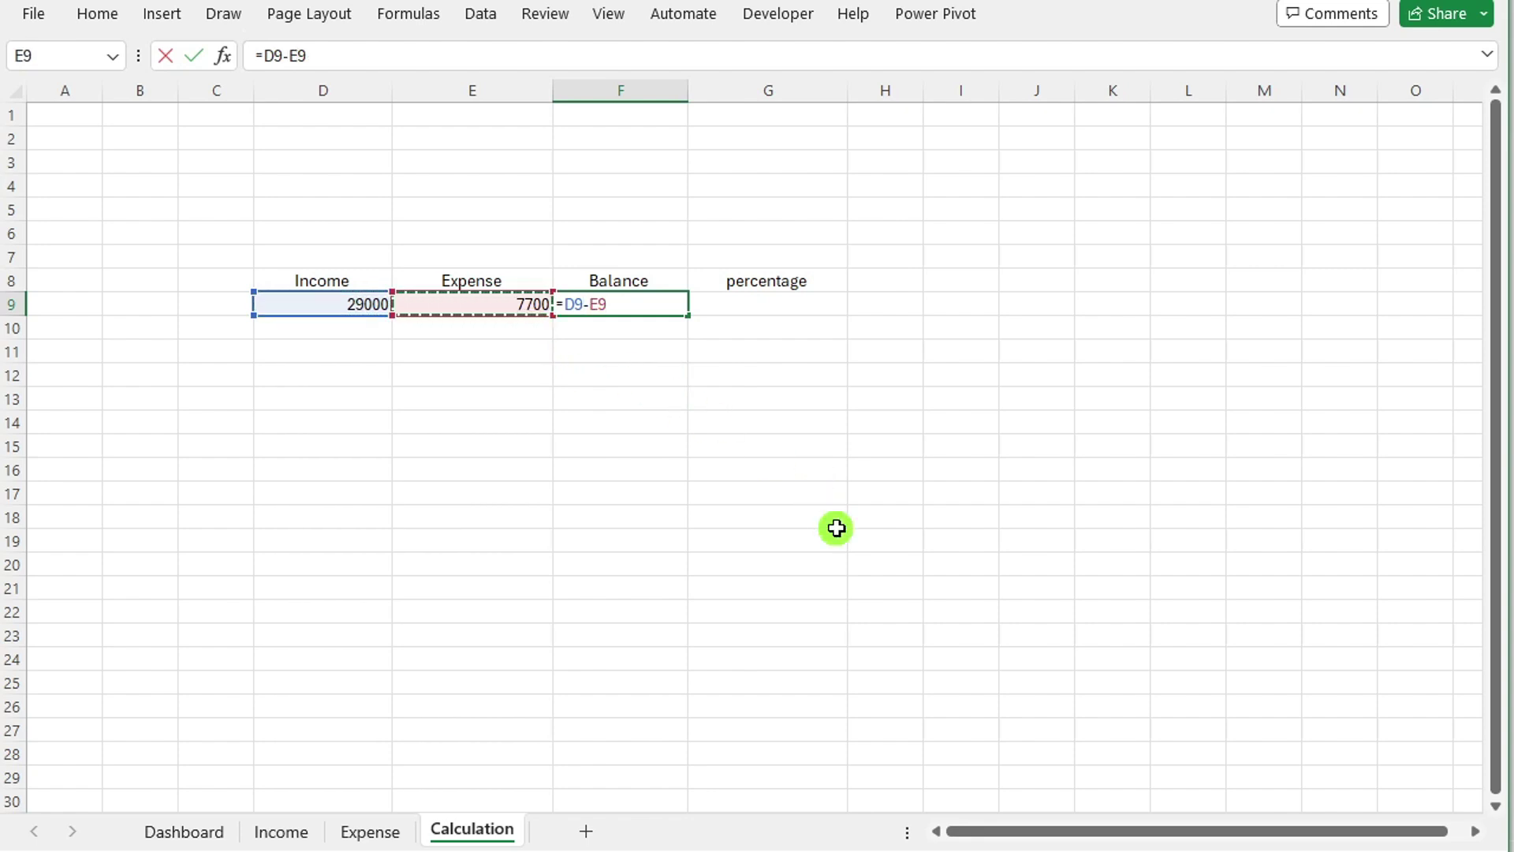
pyautogui.press('Return')
# - Enter =E9/D9 in G9 to get the expense-to-income ratio
pyautogui.click(745, 298)
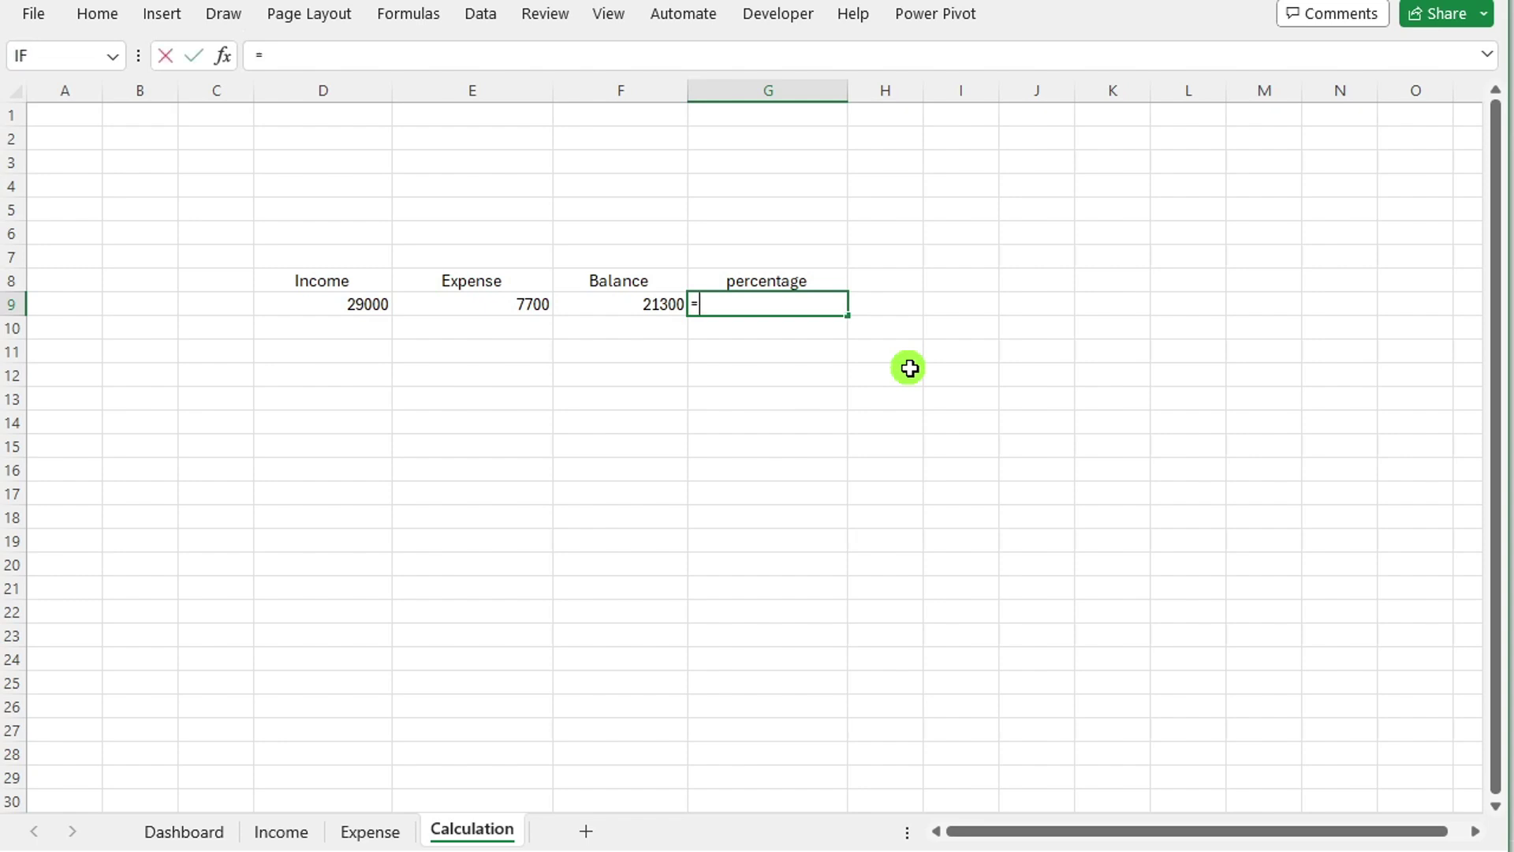
pyautogui.write('=')
pyautogui.click(508, 307)
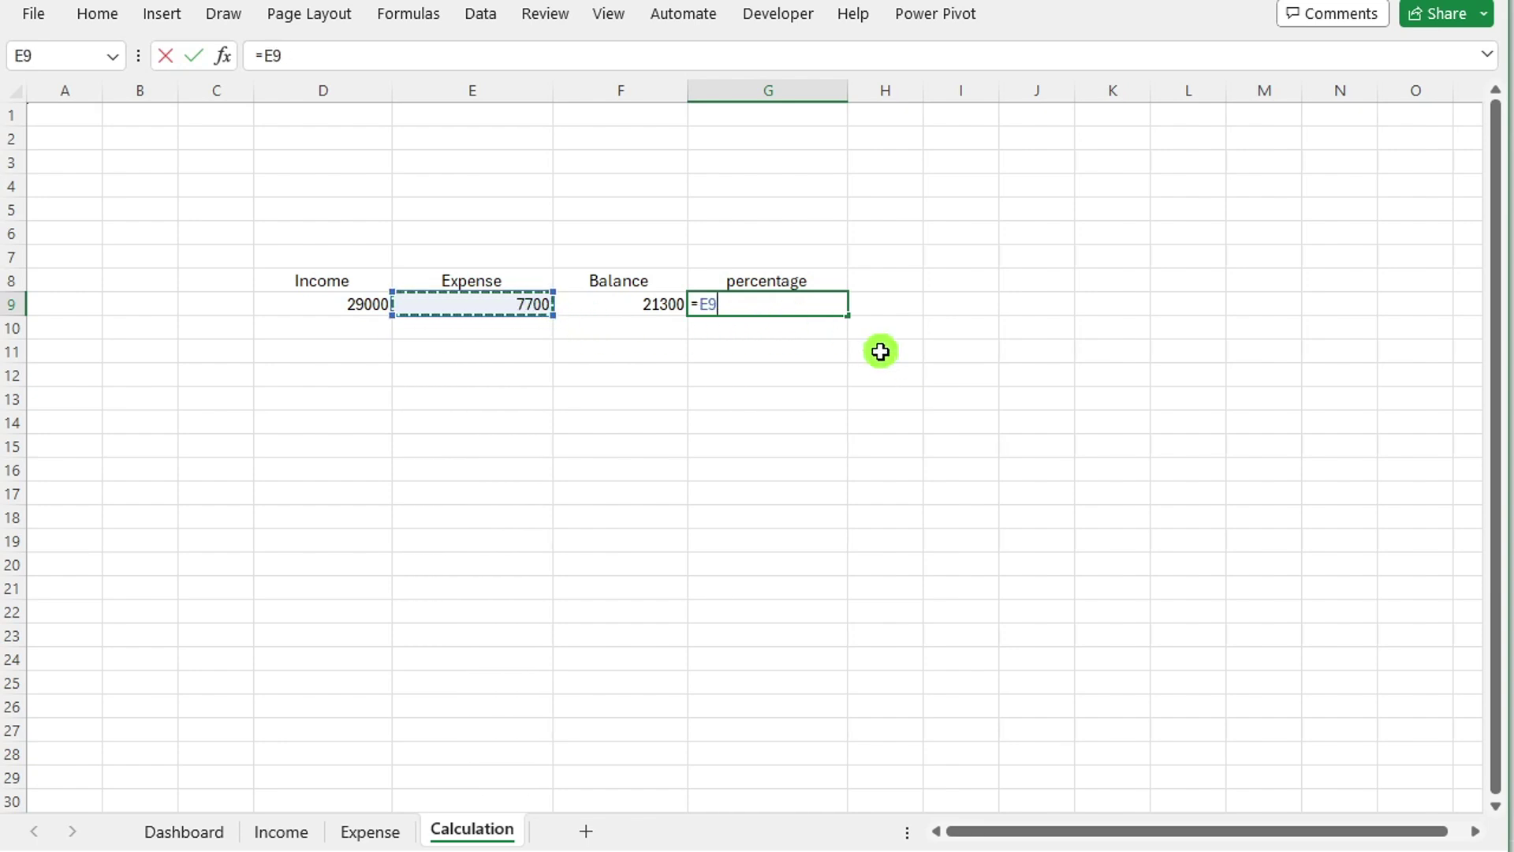
pyautogui.click(352, 300)
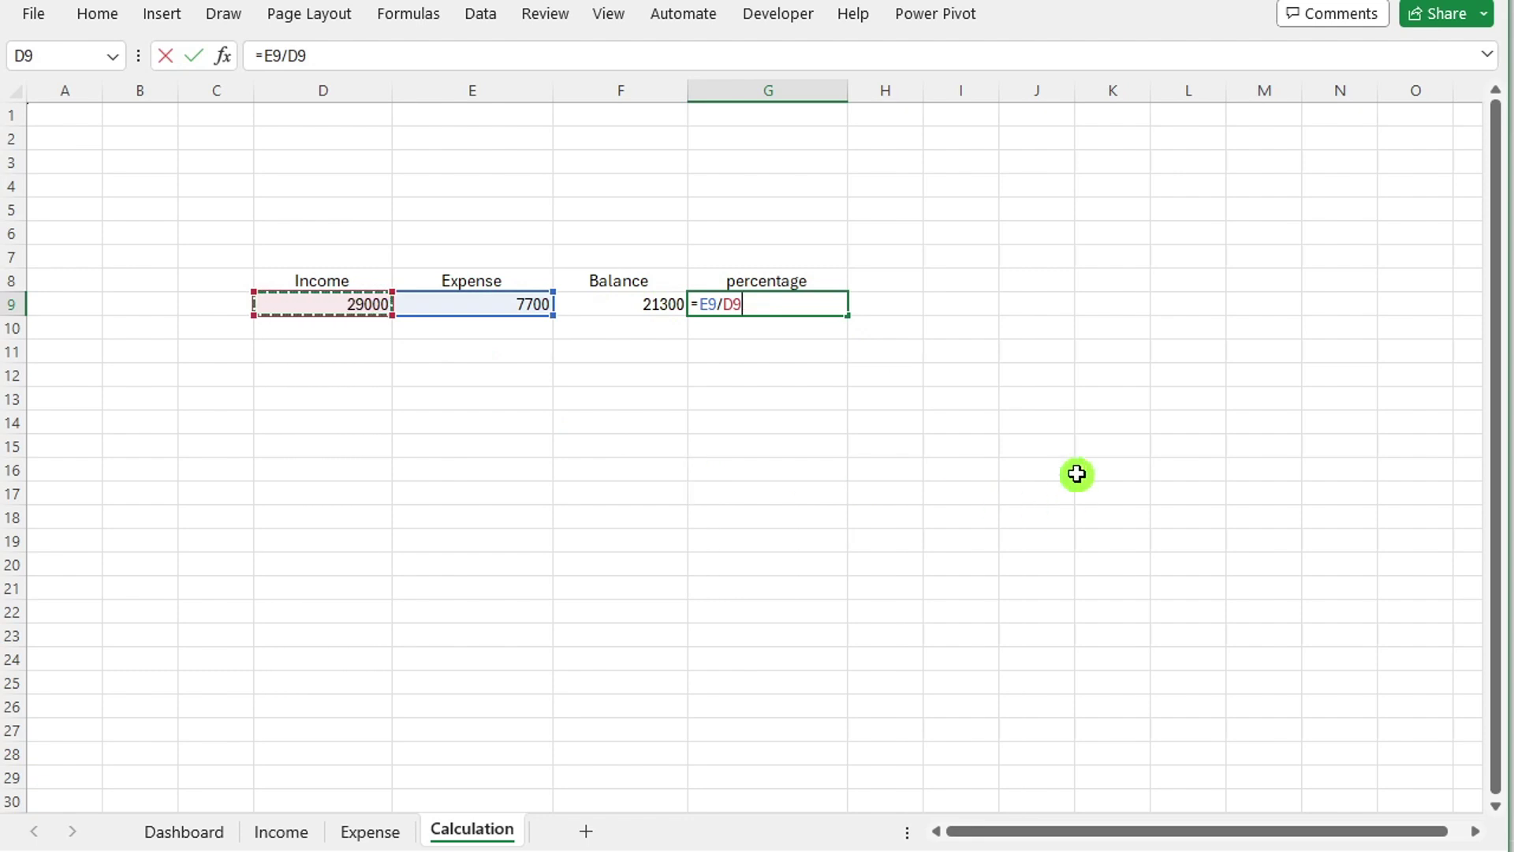
pyautogui.press('Return')
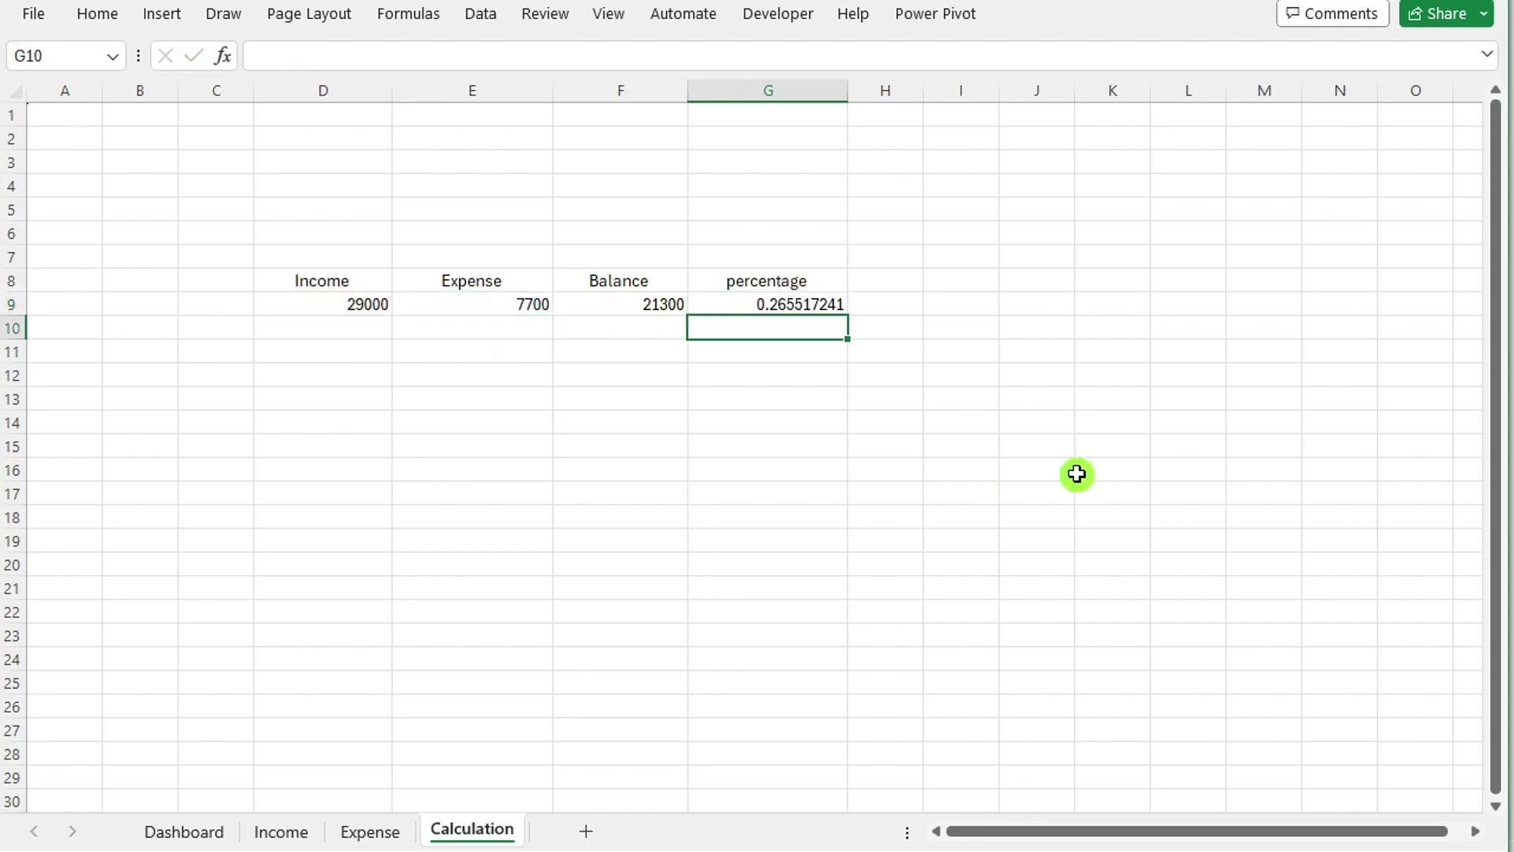
# - Apply Percent Style to G9 so the ratio shows 27%
pyautogui.click(769, 306)
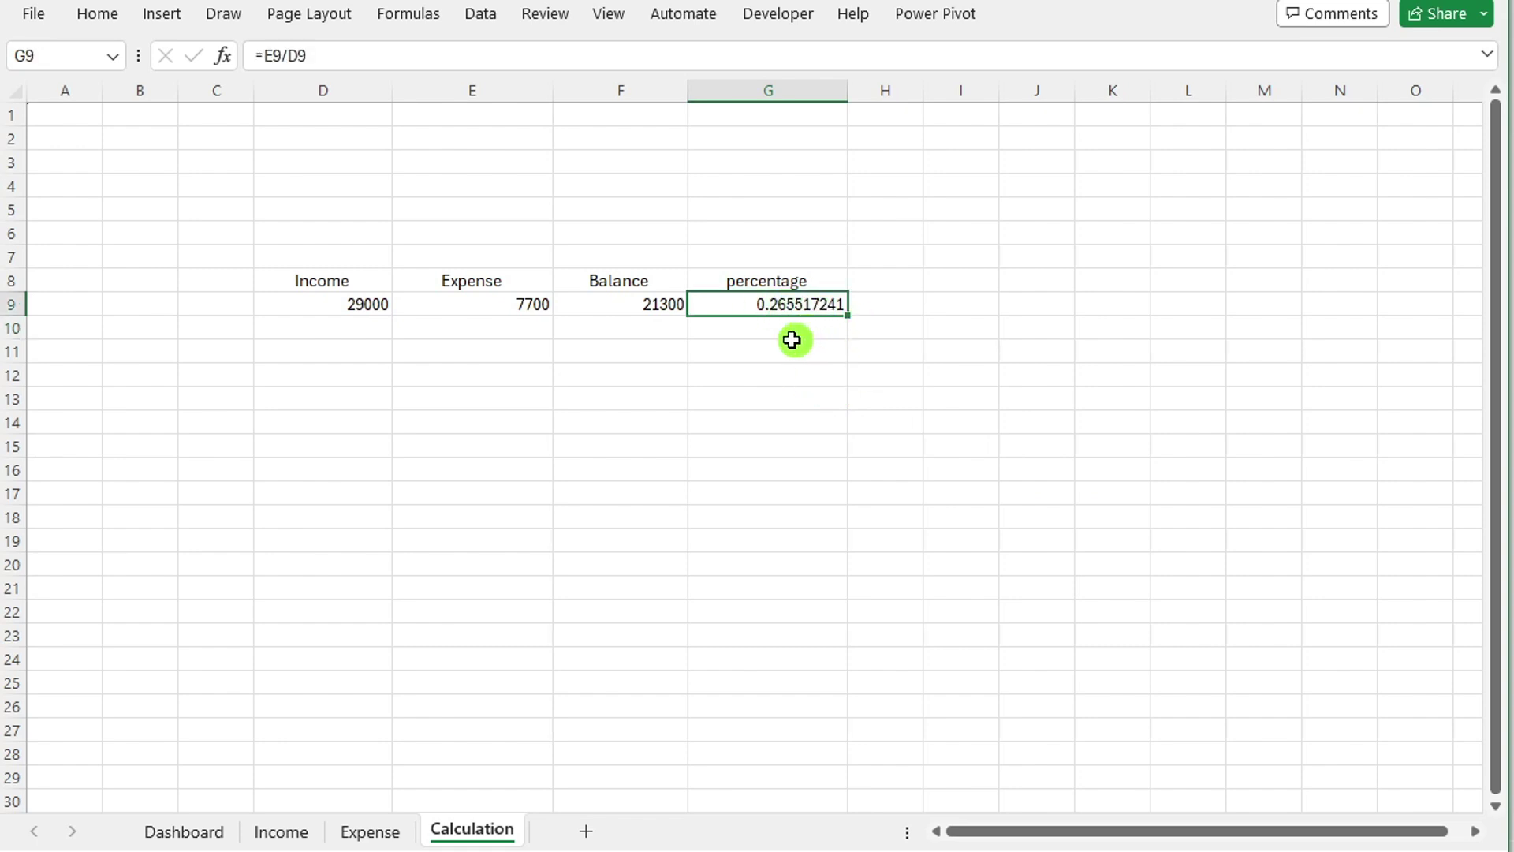
pyautogui.click(97, 13)
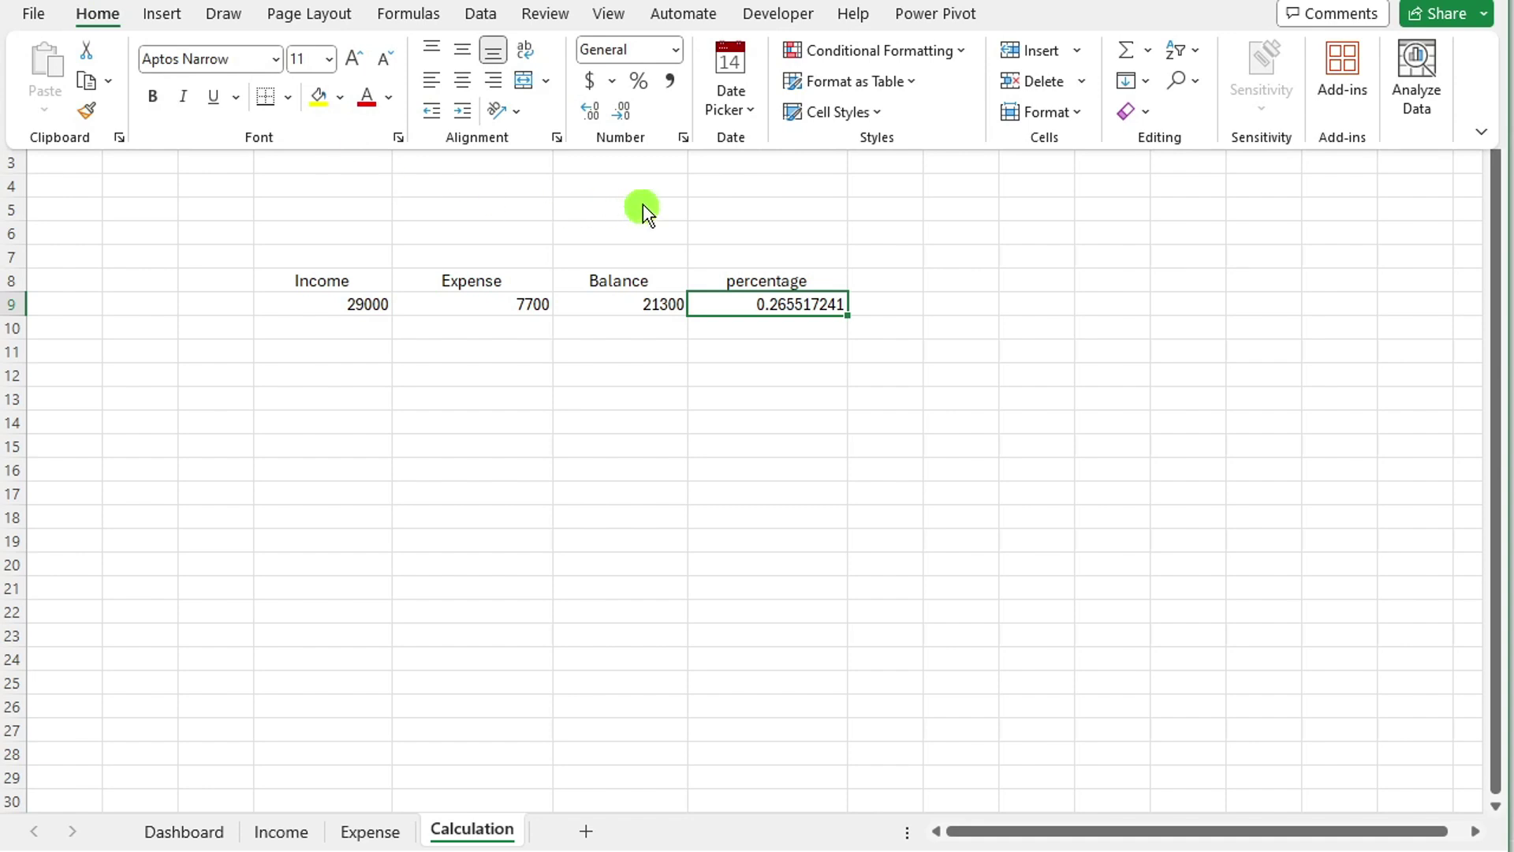
pyautogui.click(638, 82)
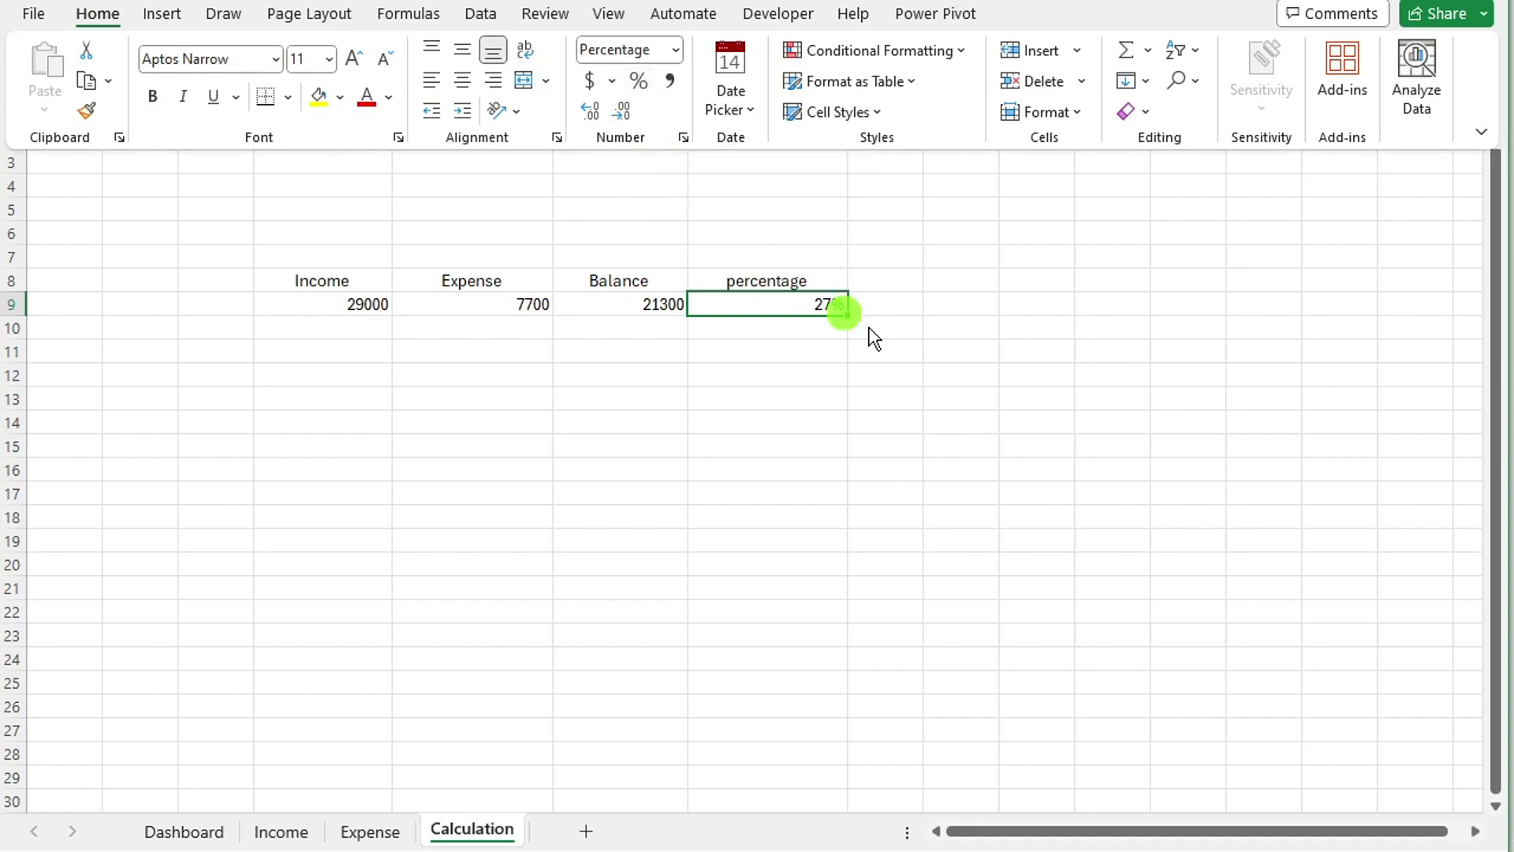
pyautogui.click(824, 379)
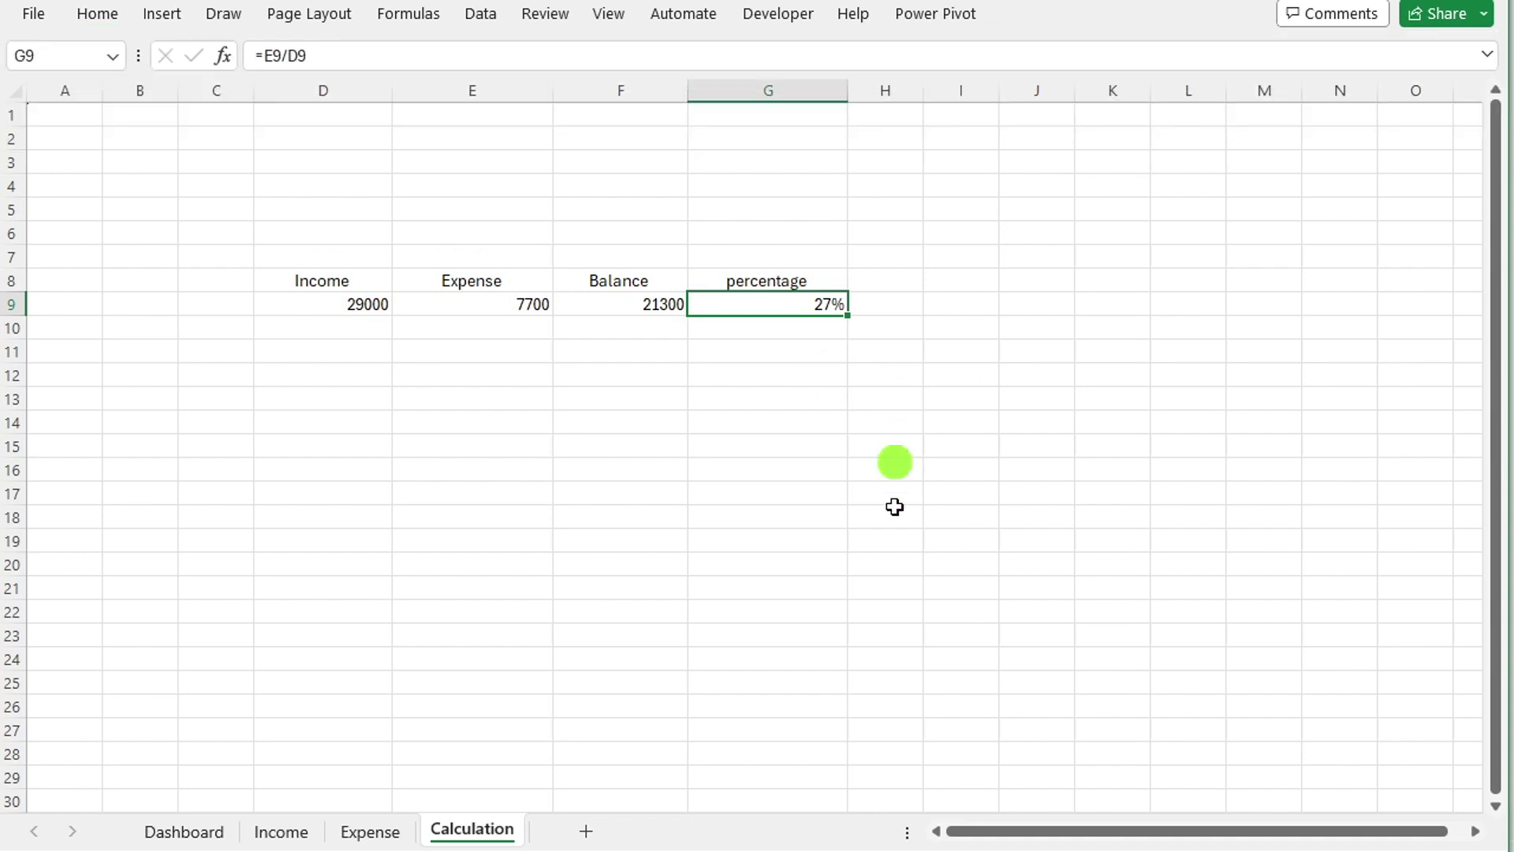
pyautogui.click(433, 358)
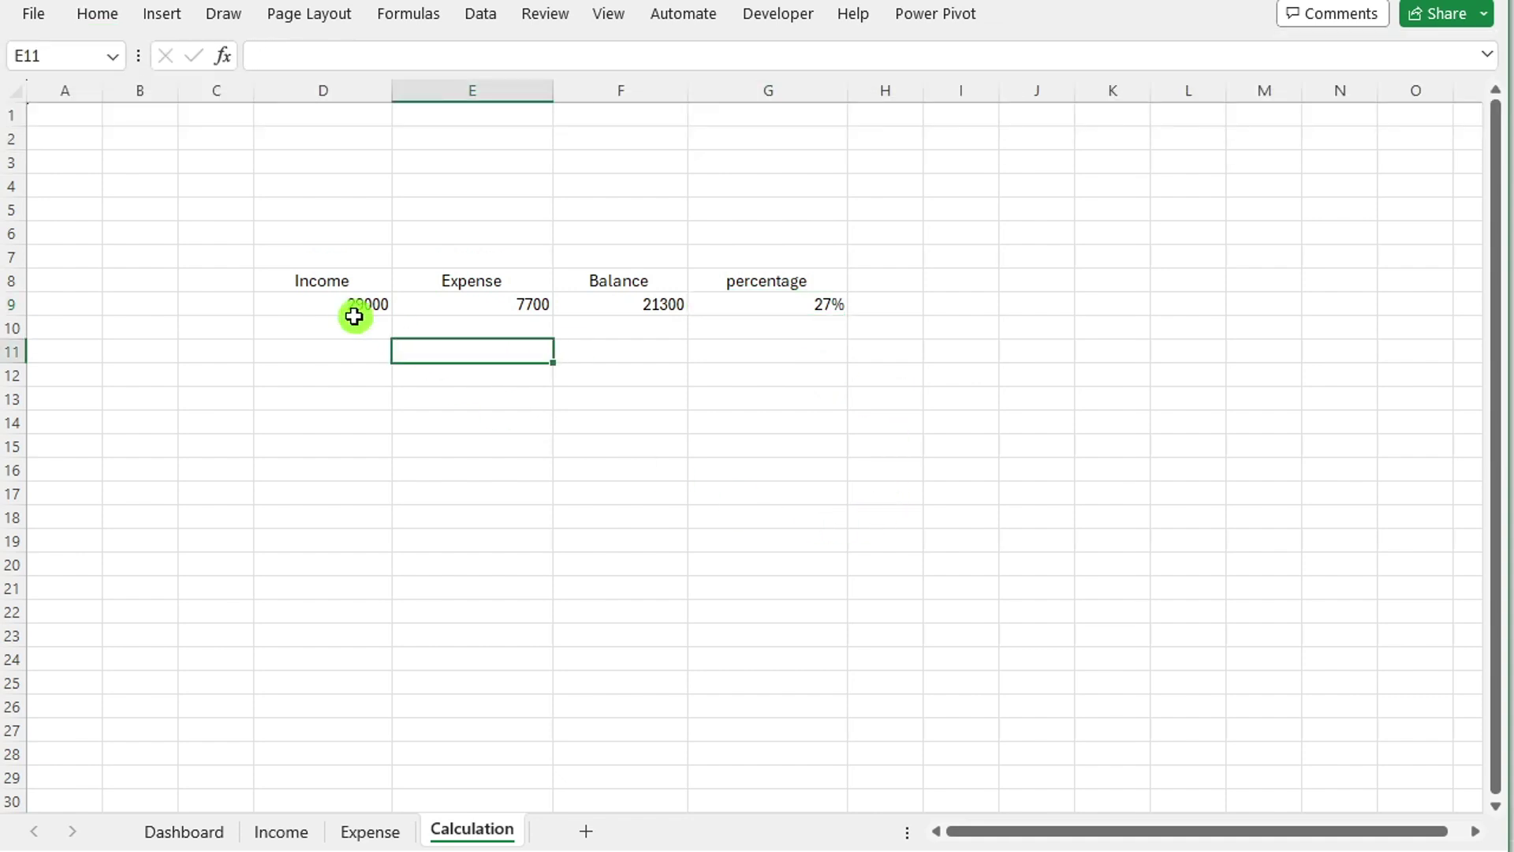
# - Centre-align the values in D9:G9
pyautogui.moveTo(355, 308); pyautogui.dragTo(791, 305)
pyautogui.click(100, 15)
pyautogui.click(462, 79)
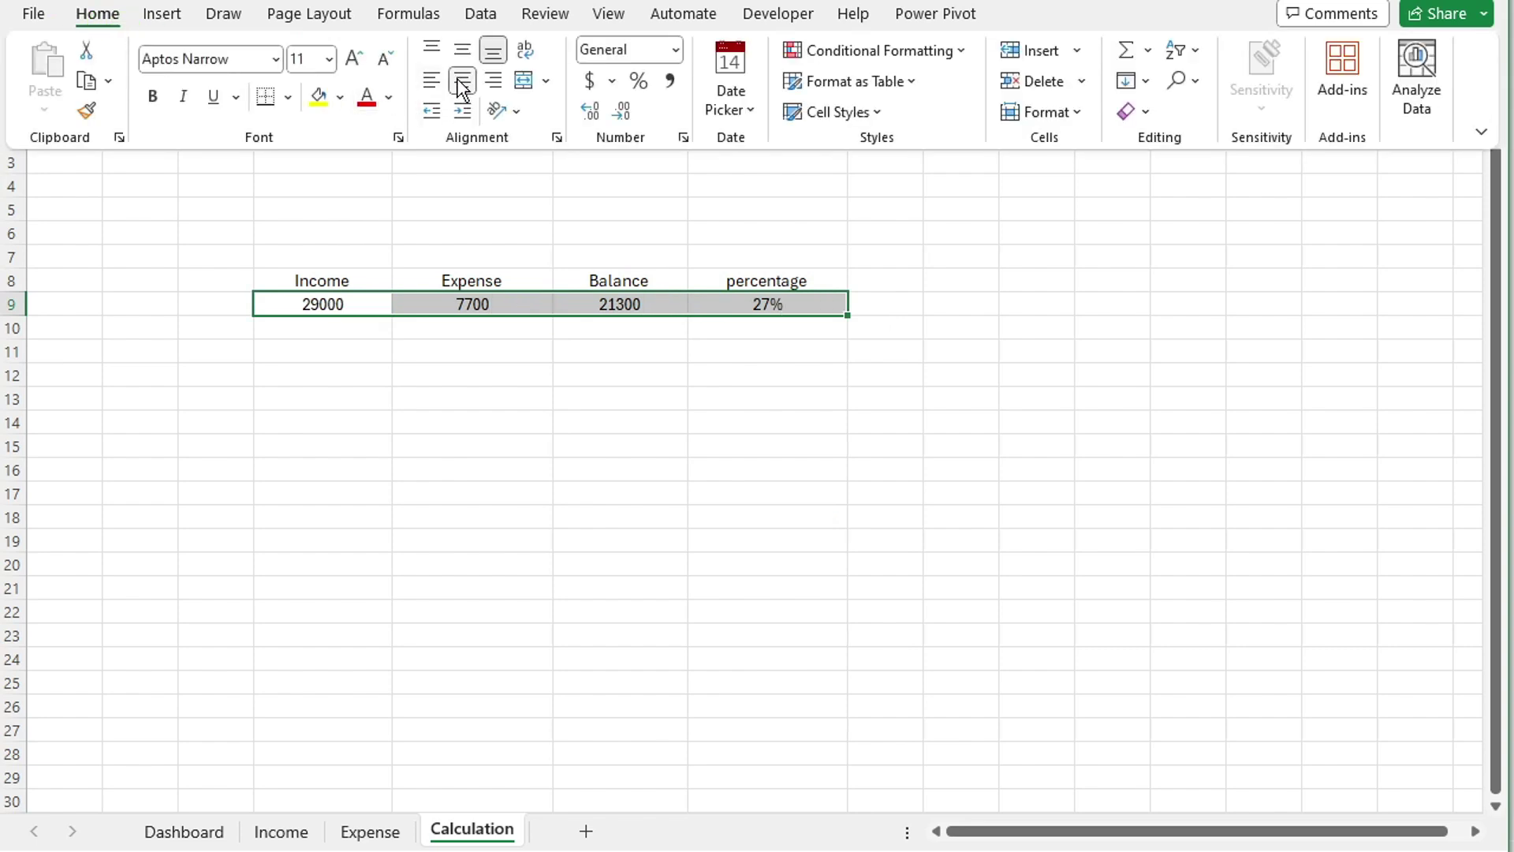
pyautogui.click(812, 477)
pyautogui.click(812, 477)
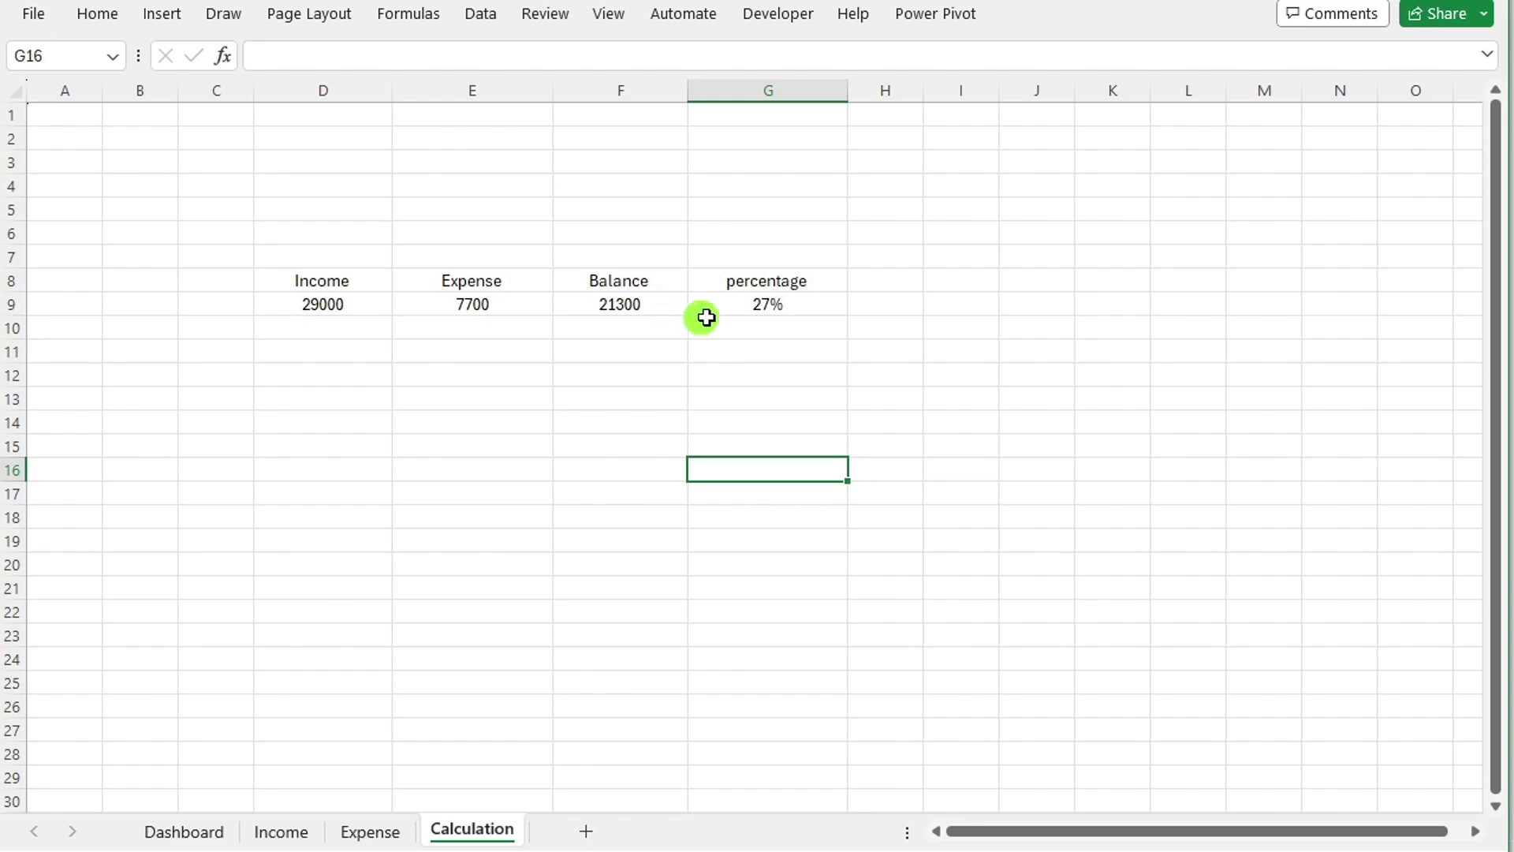
# - On the Dashboard sheet, select all cells and fill them light blue instead of light orange
pyautogui.click(370, 832)
pyautogui.hotkey('ctrl', 'pagedown')
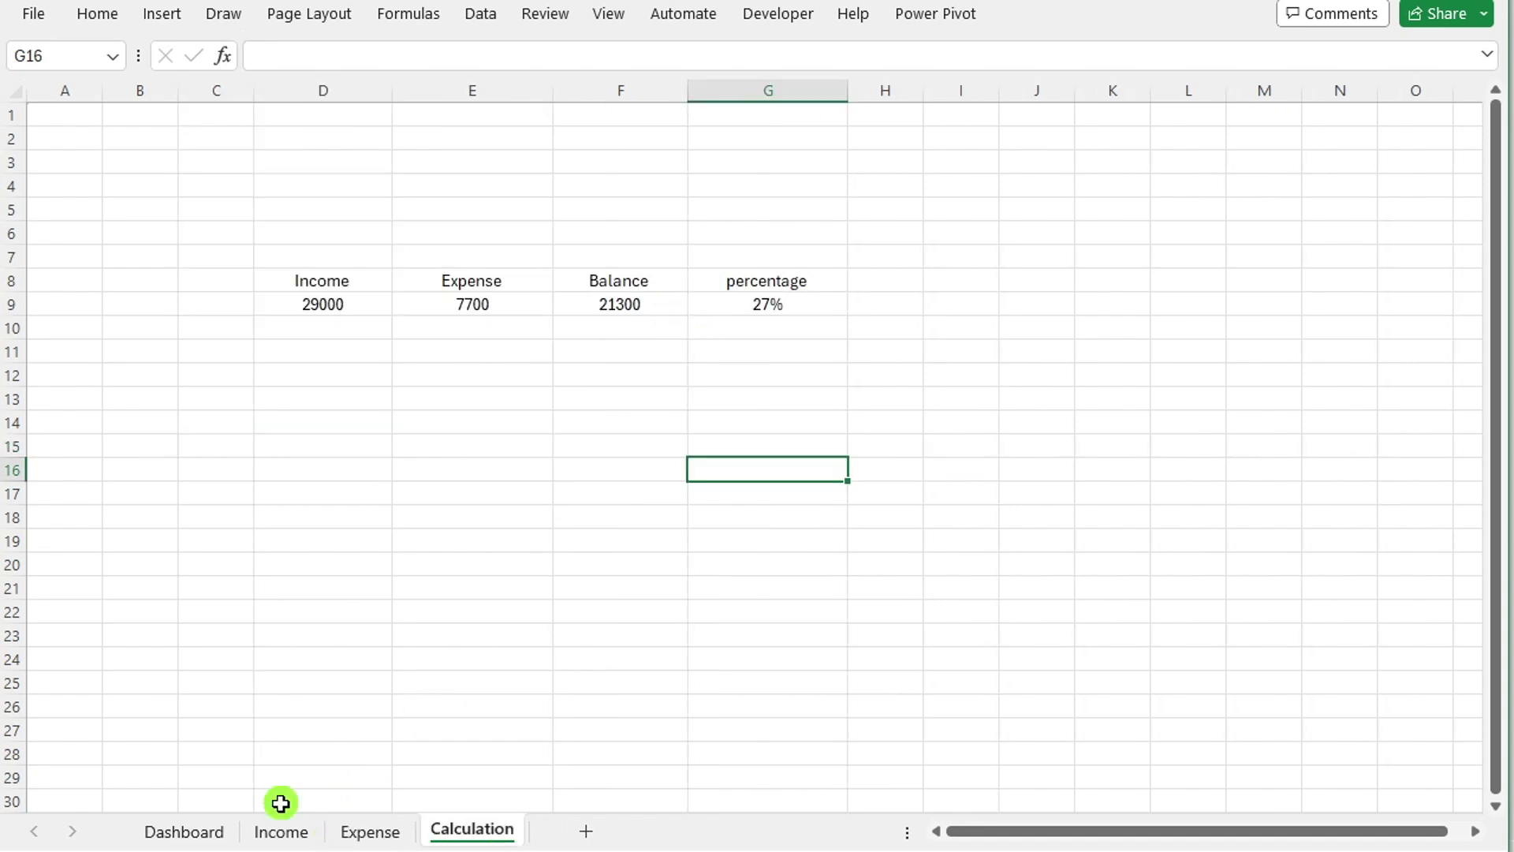
pyautogui.click(186, 835)
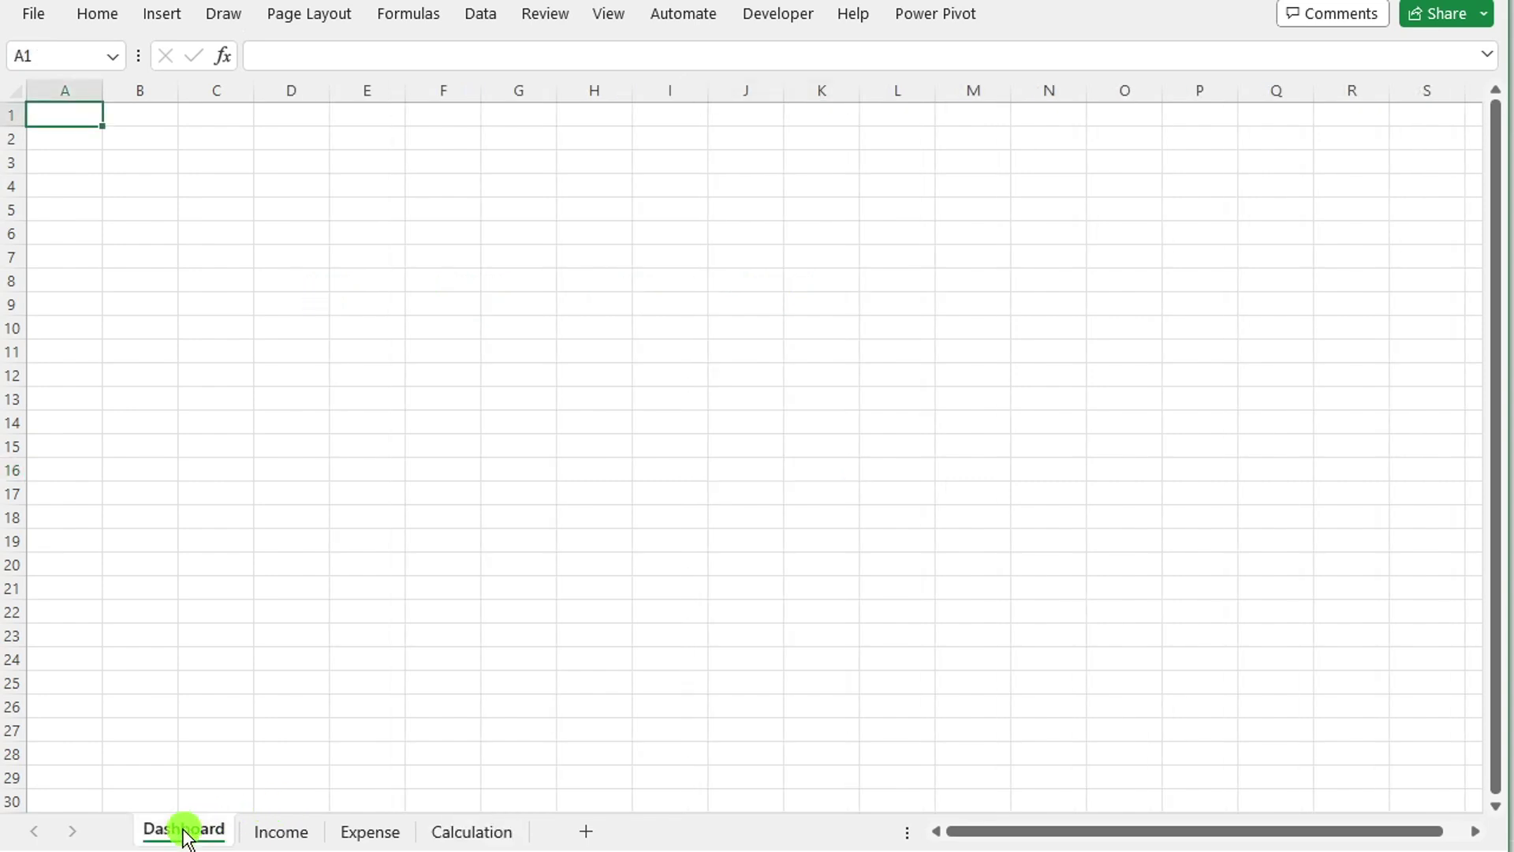
pyautogui.click(444, 233)
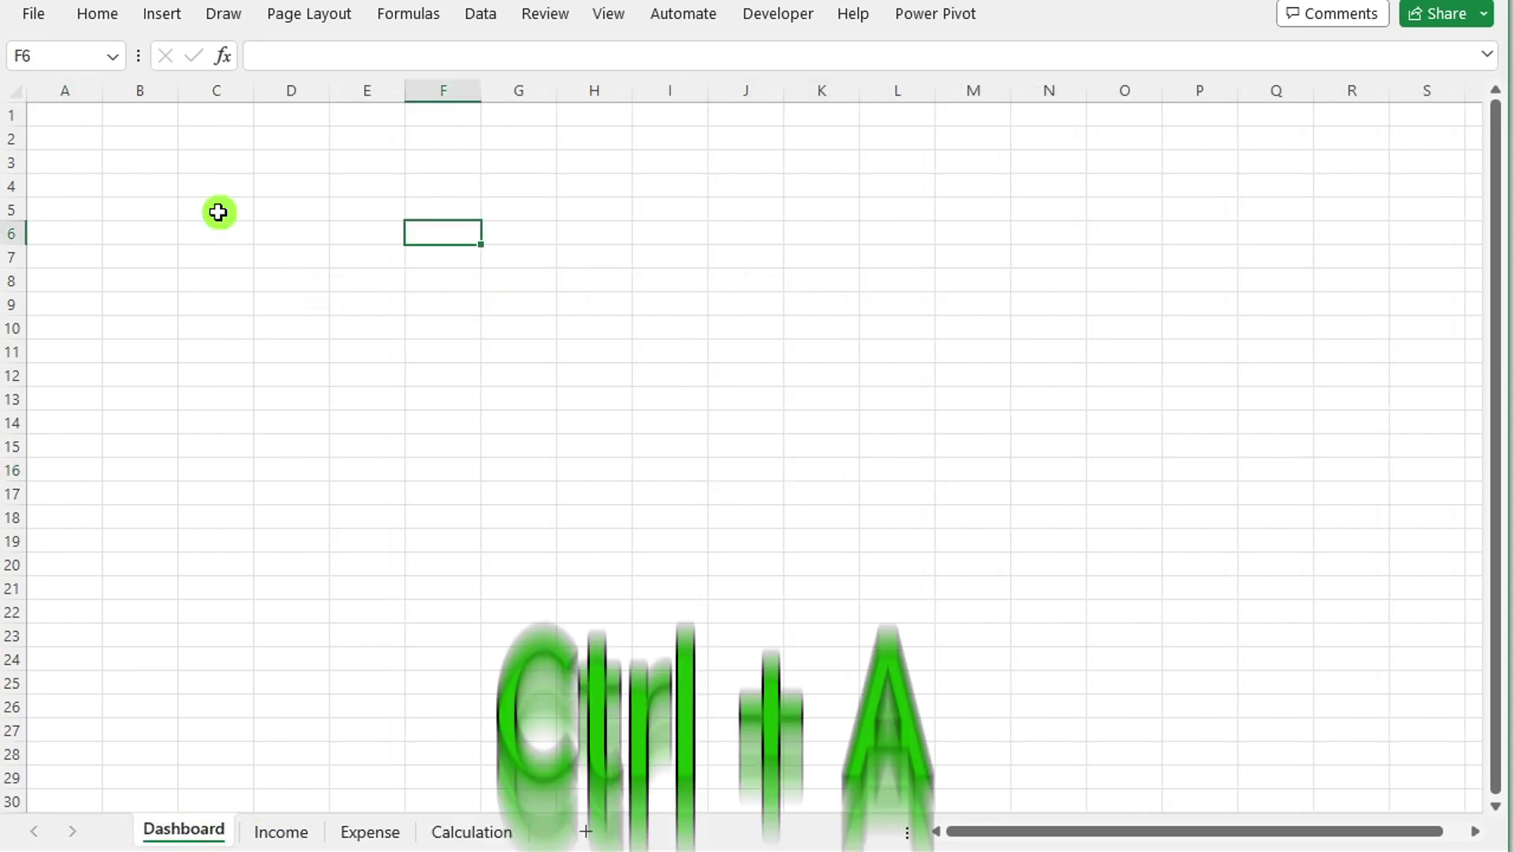
pyautogui.hotkey('ctrl', 'a')
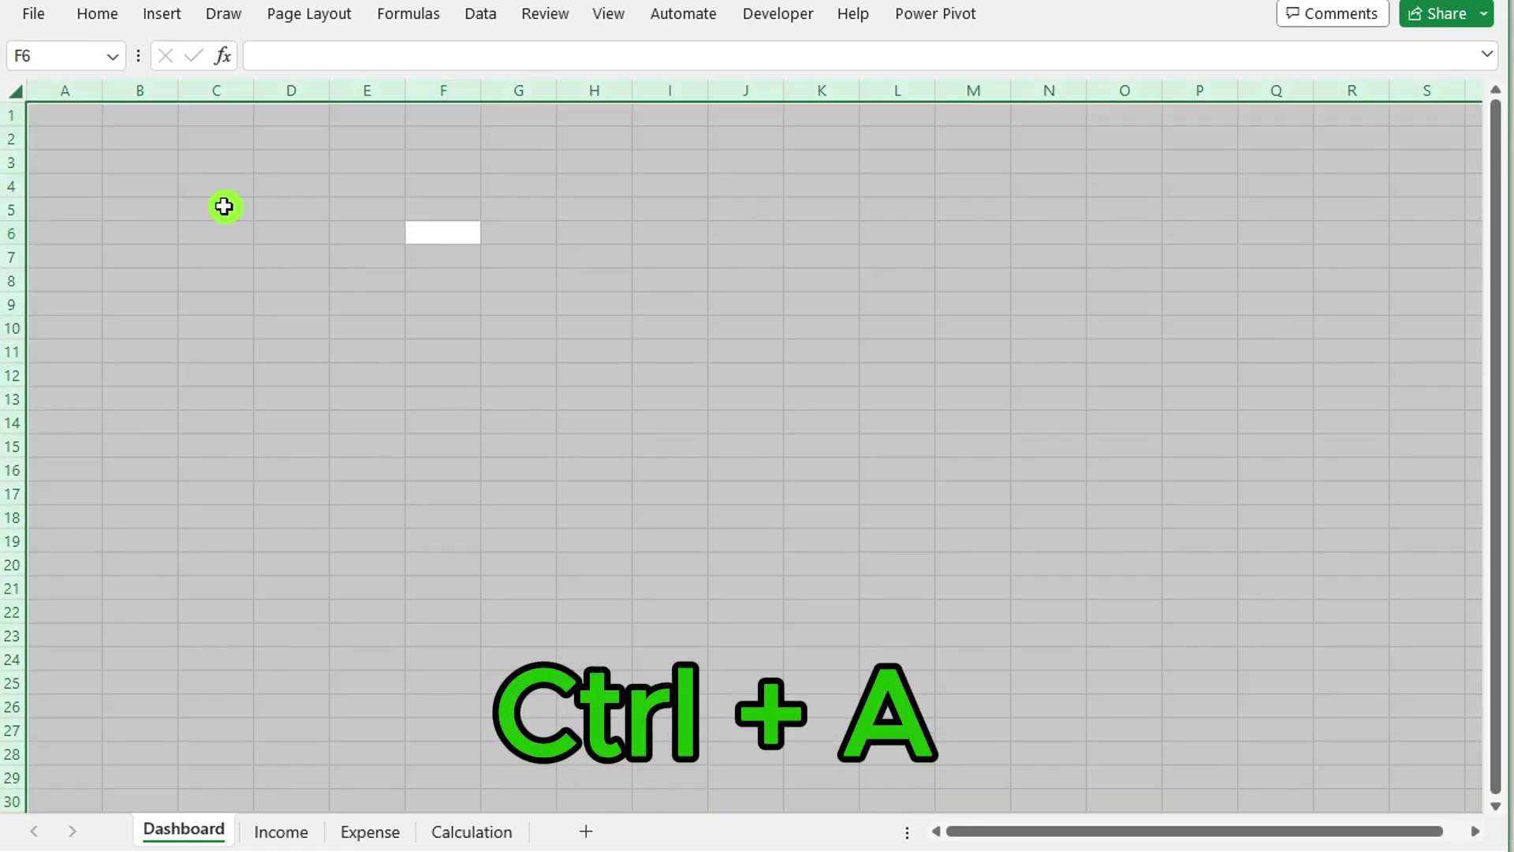
pyautogui.click(106, 16)
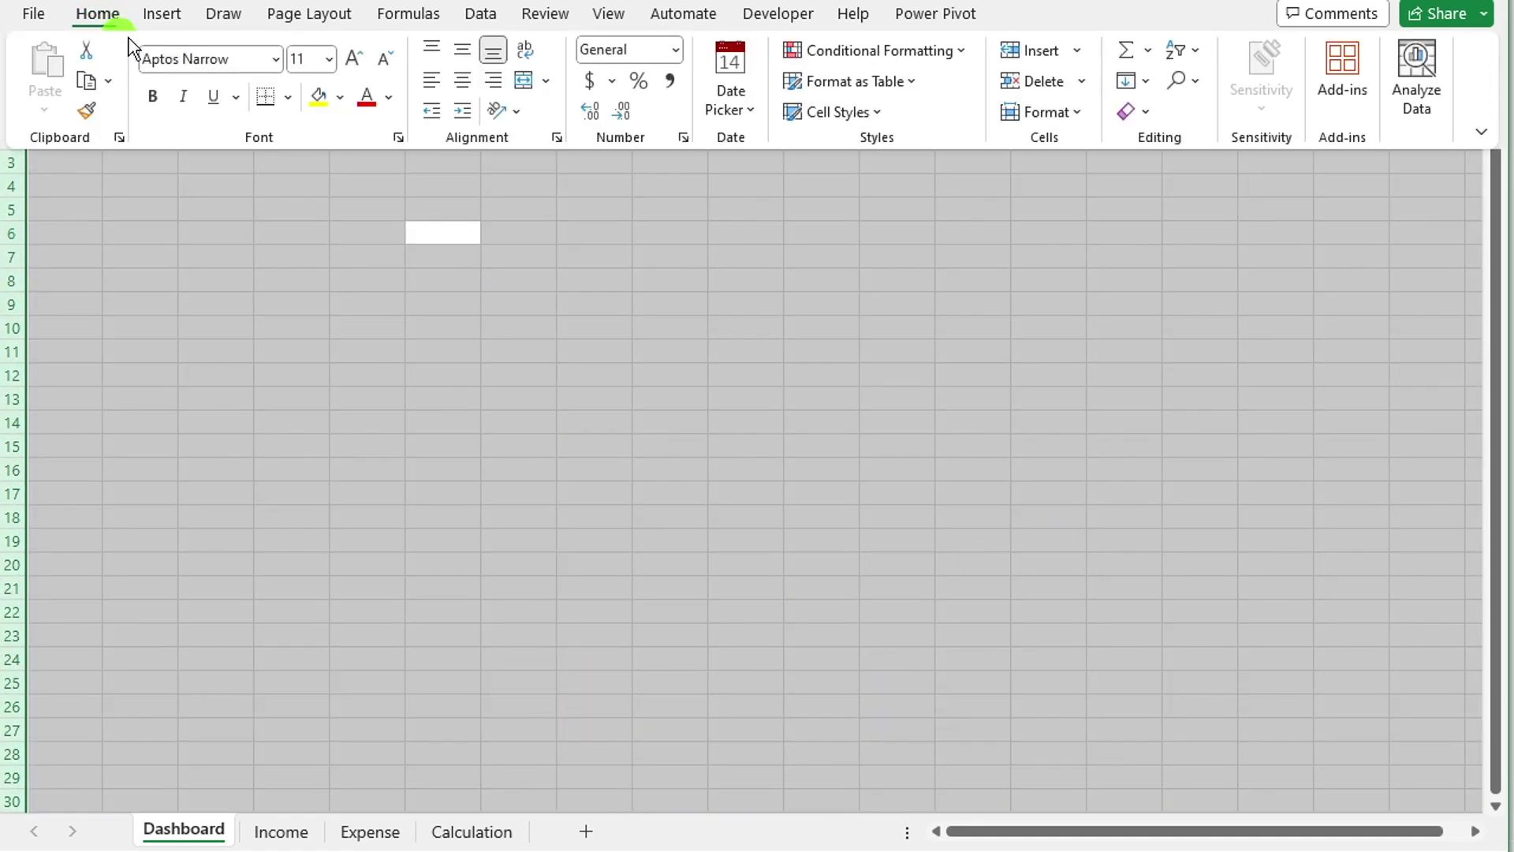
pyautogui.click(340, 97)
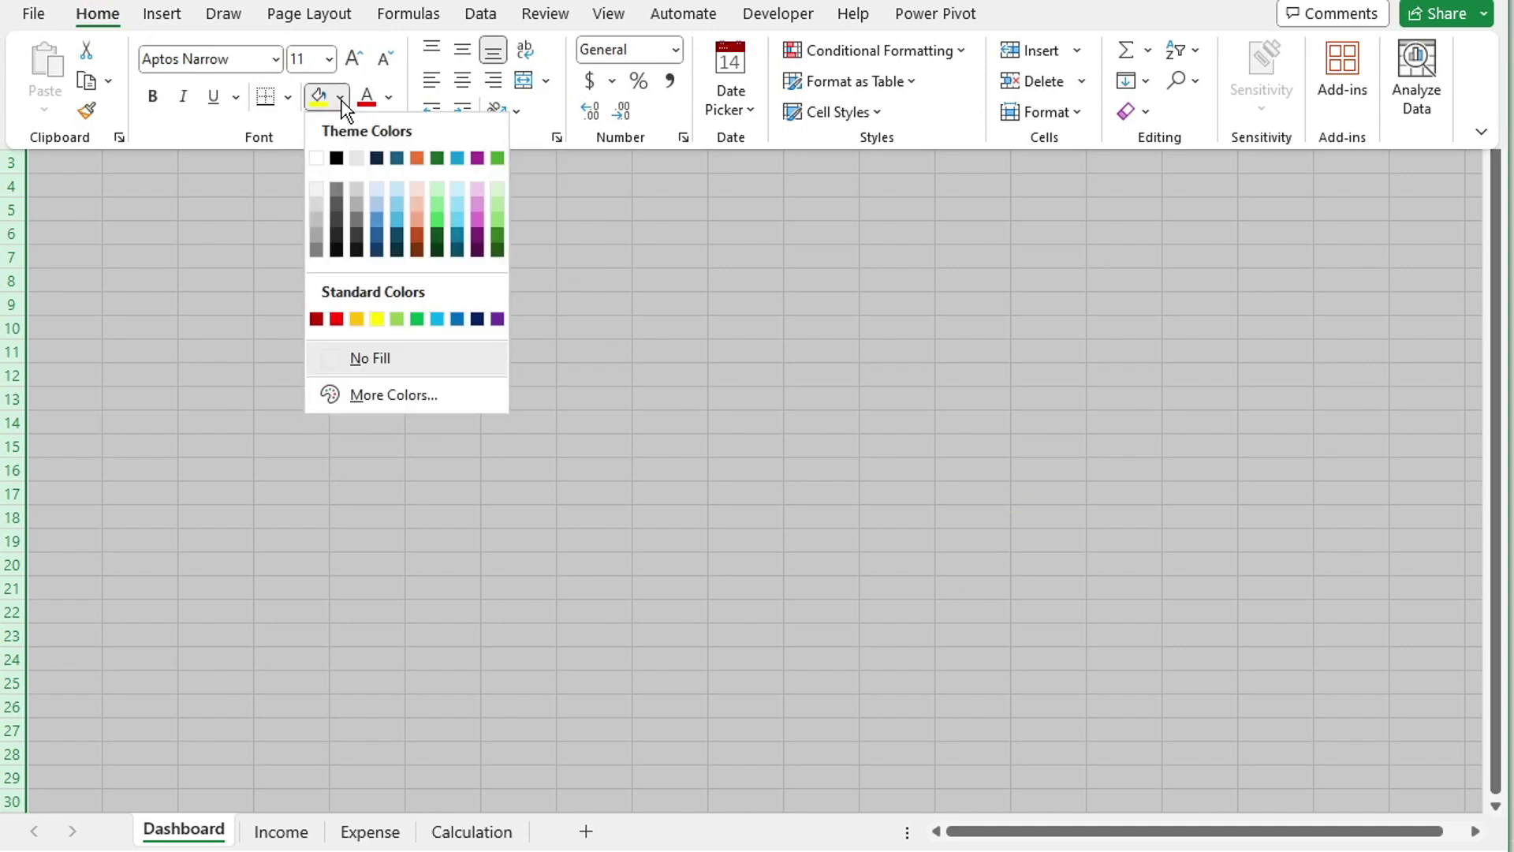
pyautogui.click(416, 220)
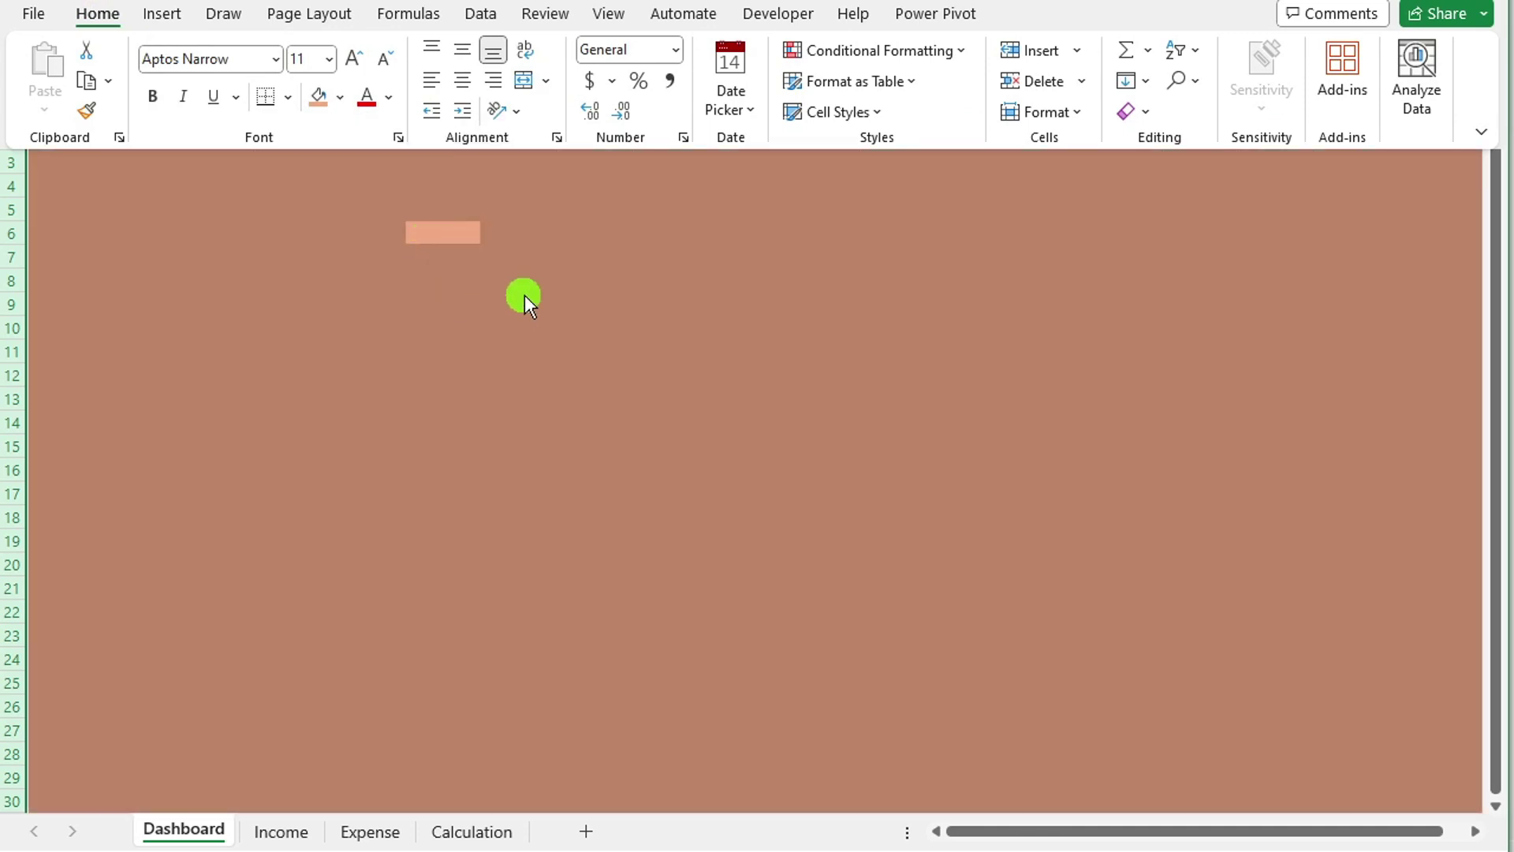
pyautogui.click(340, 97)
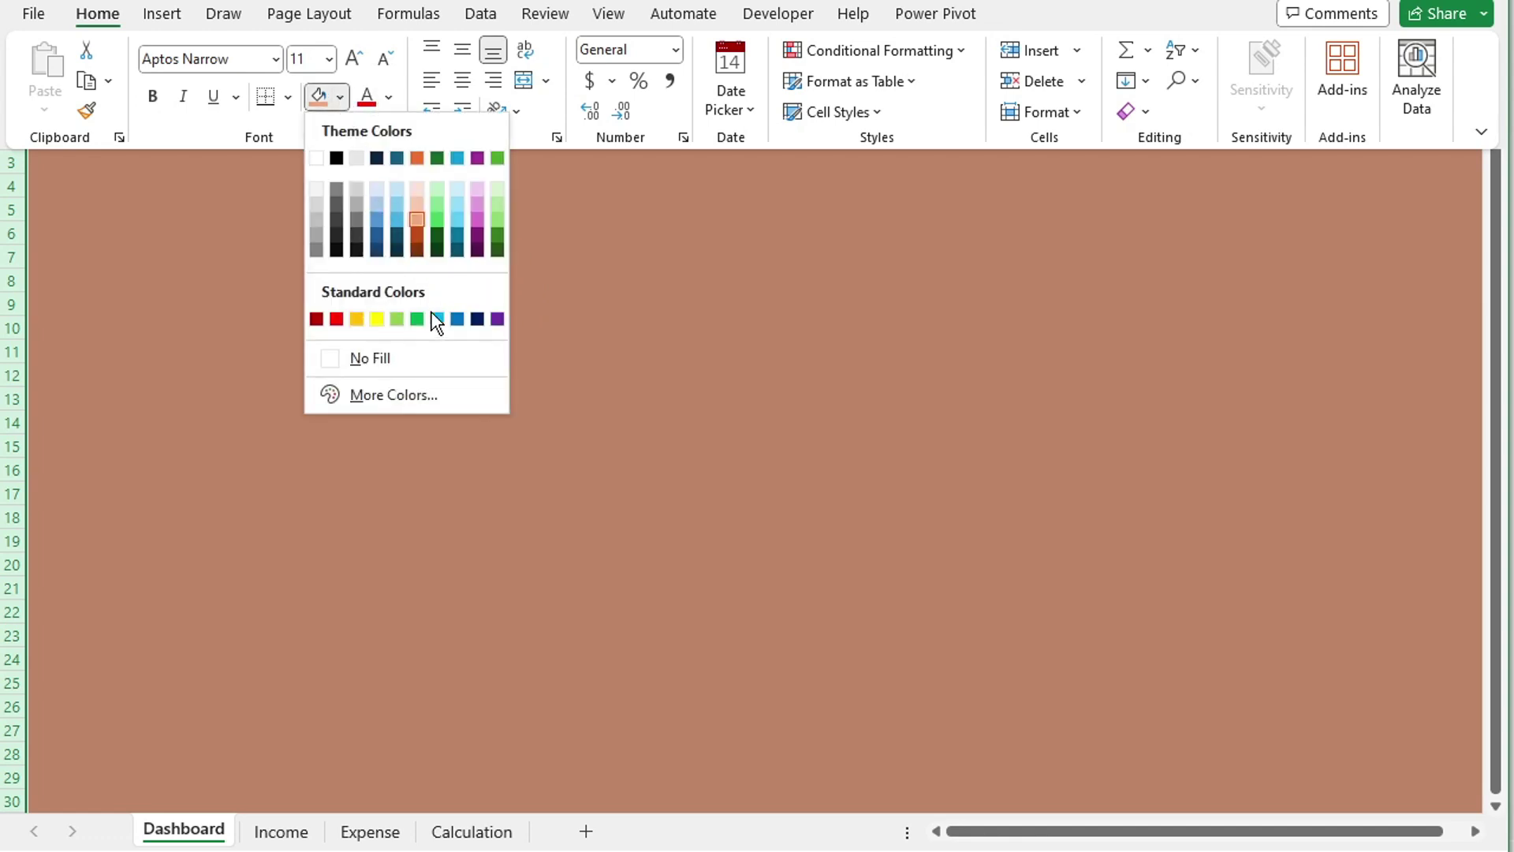
pyautogui.click(455, 205)
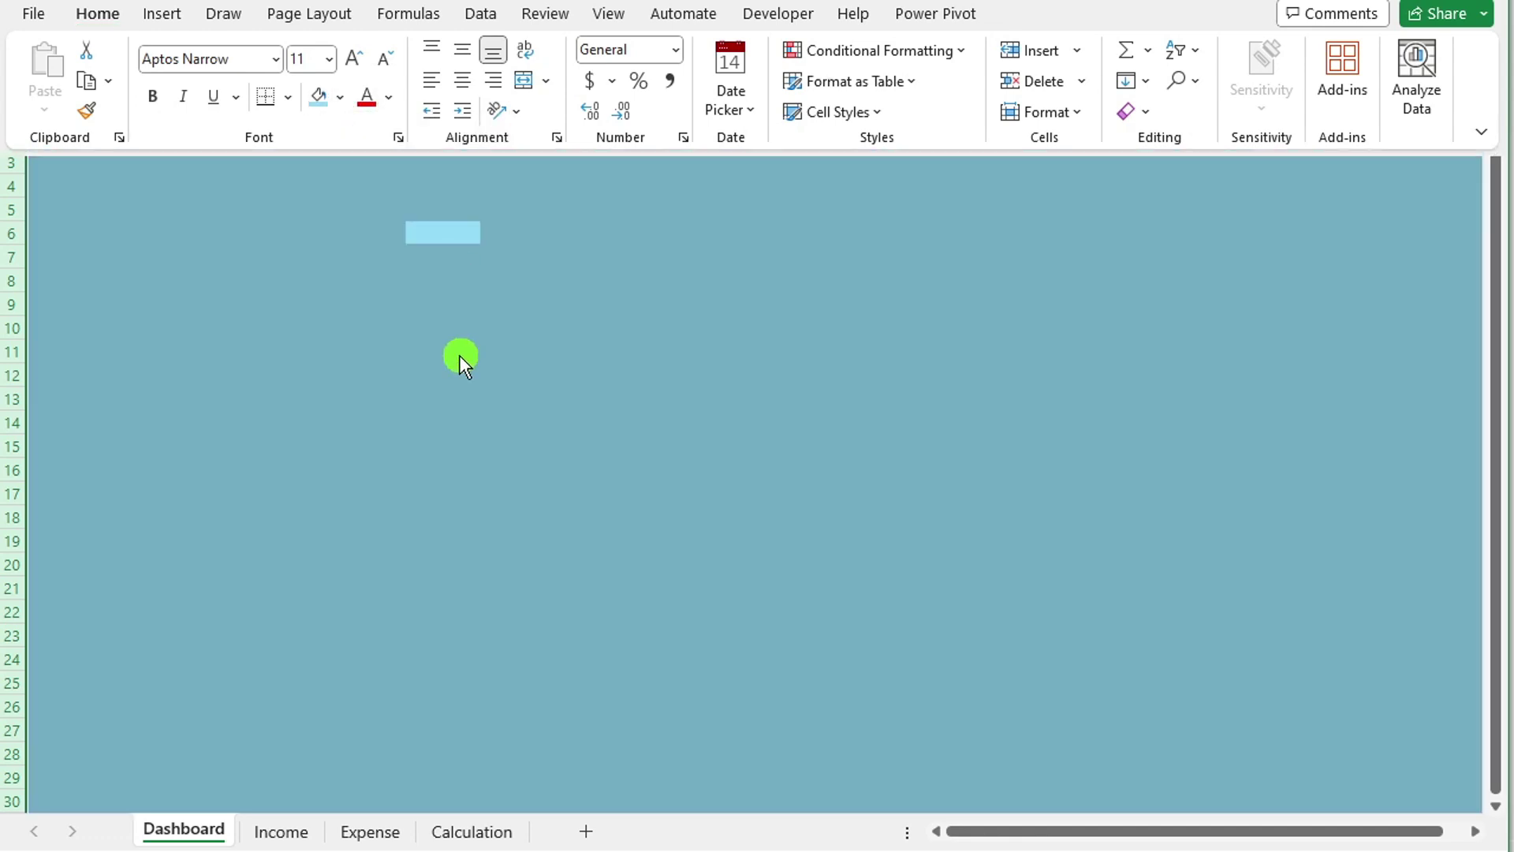
pyautogui.hotkey('ctrl', 'F1')
pyautogui.click(384, 281)
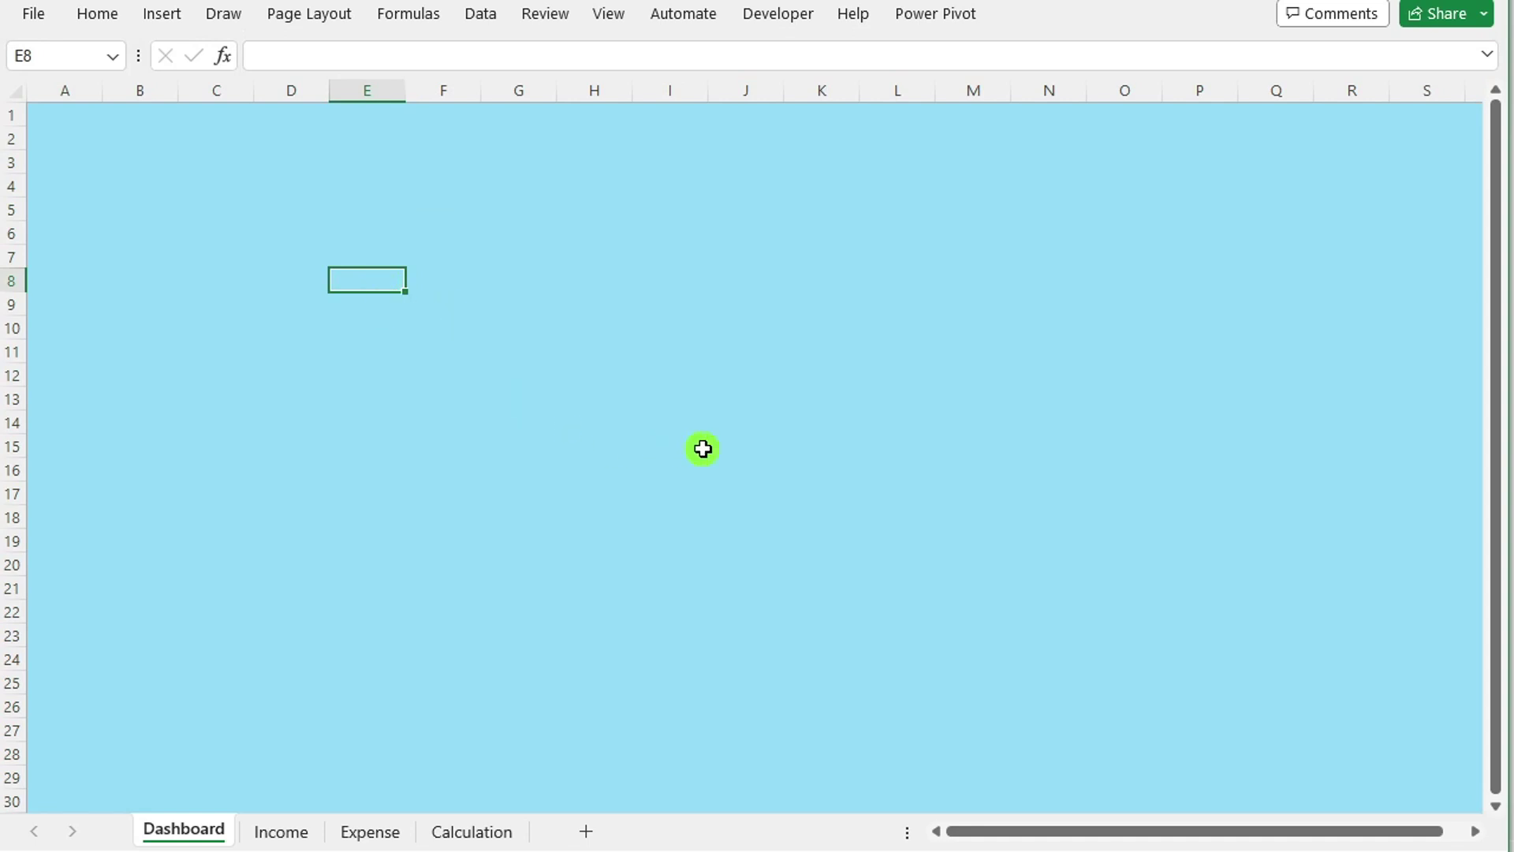
# - Draw a large rounded rectangle covering nearly the whole Dashboard sheet
pyautogui.click(178, 26)
pyautogui.click(297, 79)
pyautogui.click(347, 209)
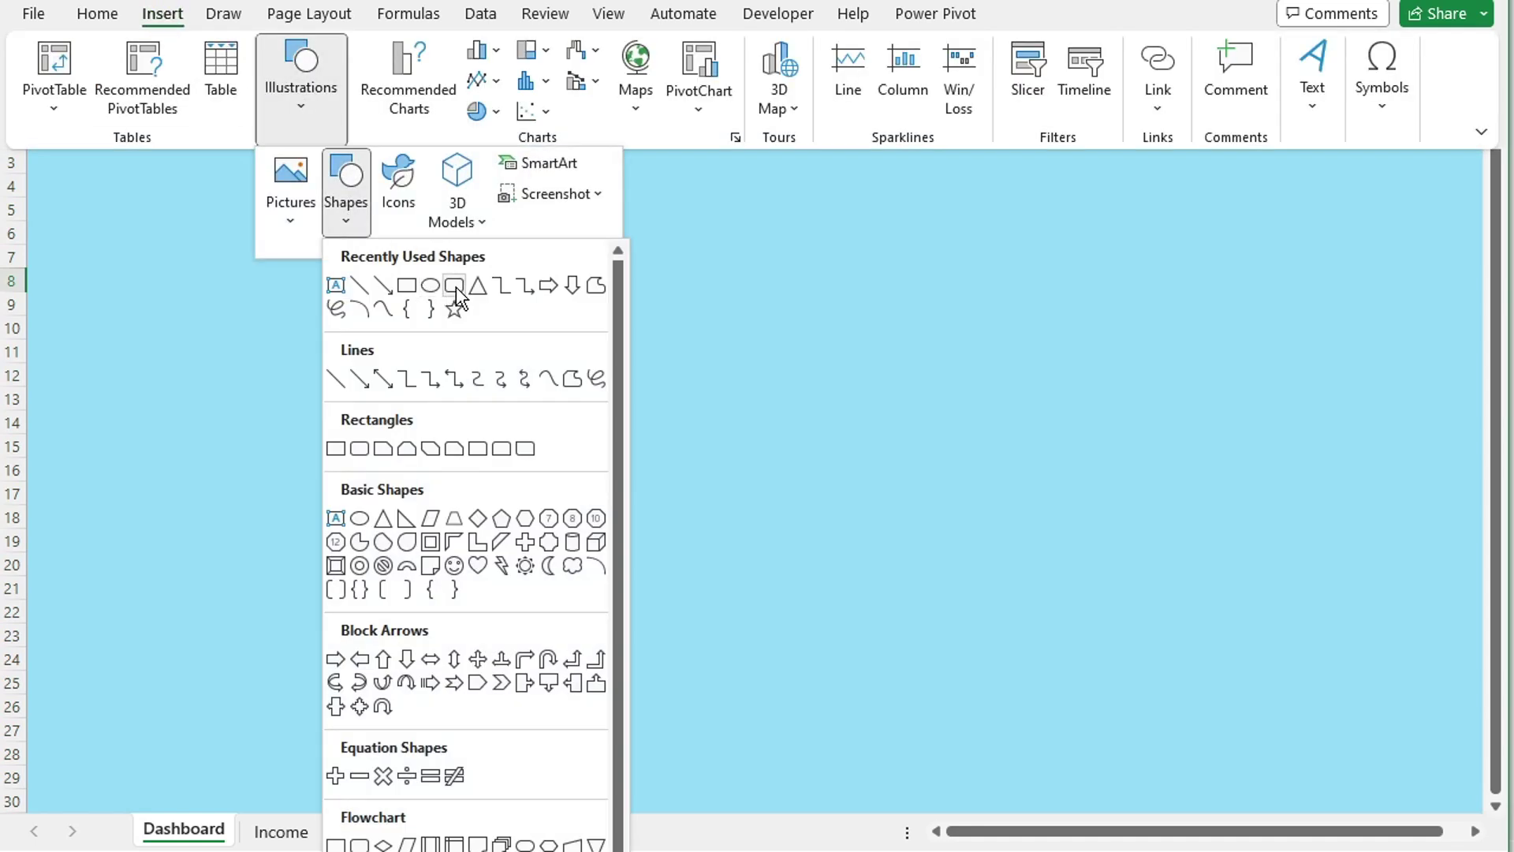
pyautogui.click(456, 286)
pyautogui.moveTo(126, 135)
pyautogui.mouseDown()
pyautogui.moveTo(290, 249)
pyautogui.moveTo(1461, 794)
pyautogui.mouseUp()
pyautogui.moveTo(125, 464); pyautogui.dragTo(73, 465)
pyautogui.click(66, 123)
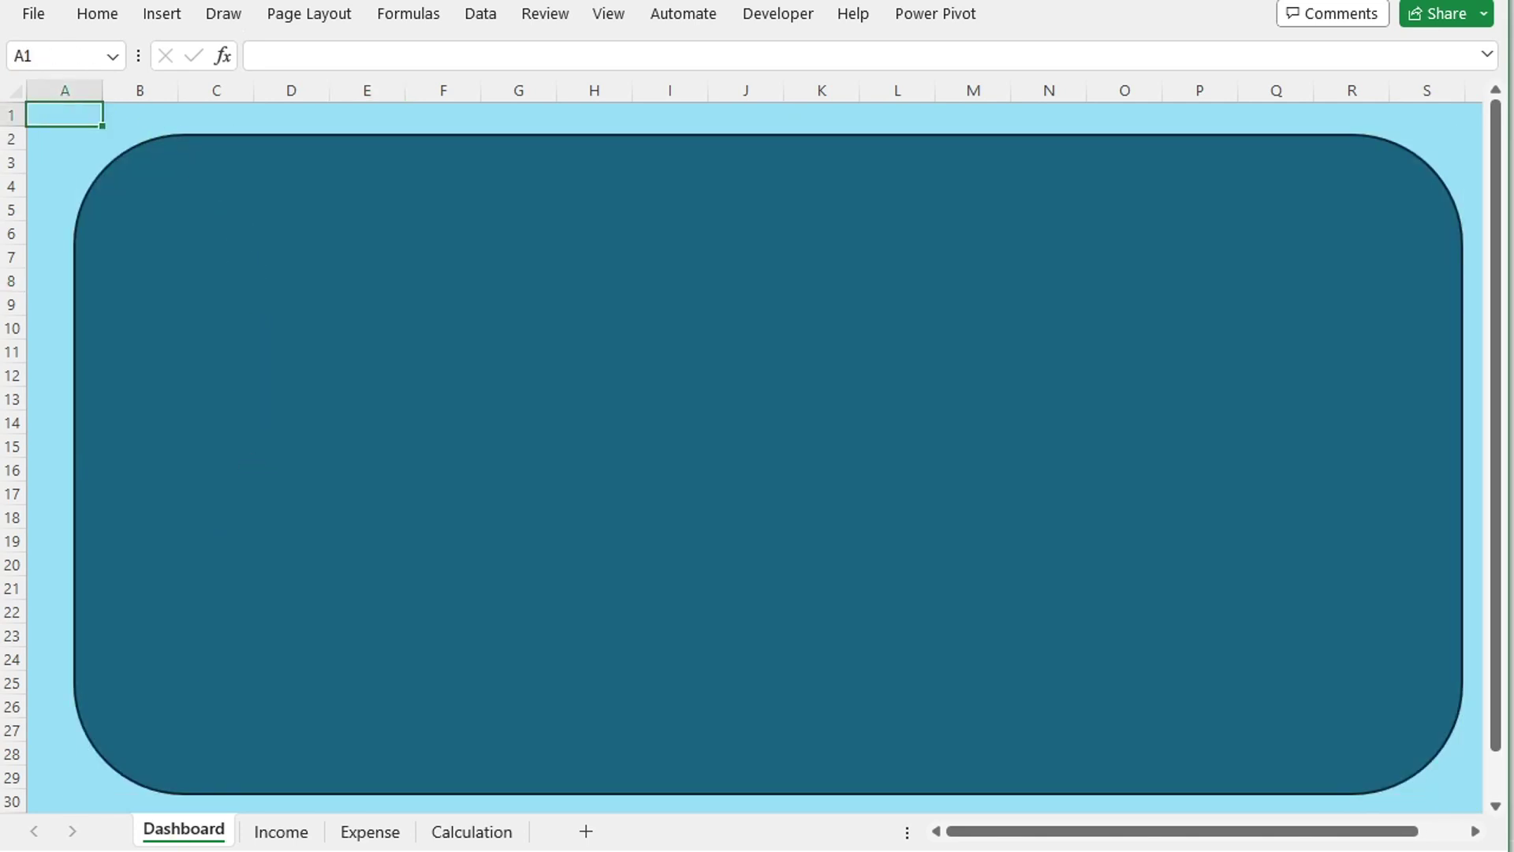
# - Fill the rounded panel with standard Orange
pyautogui.click(436, 342)
pyautogui.click(1052, 14)
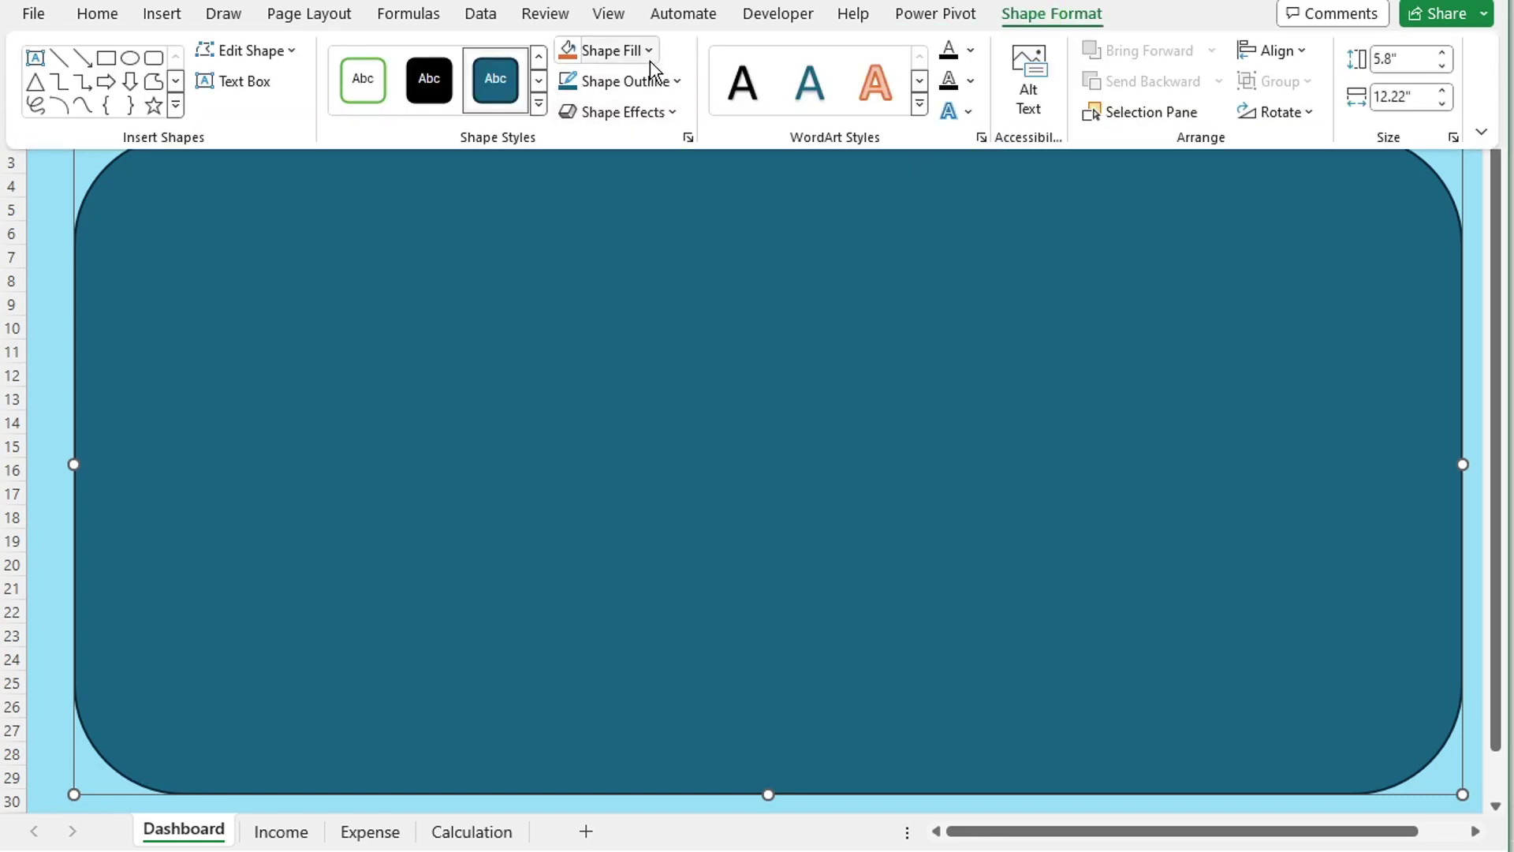
pyautogui.click(650, 53)
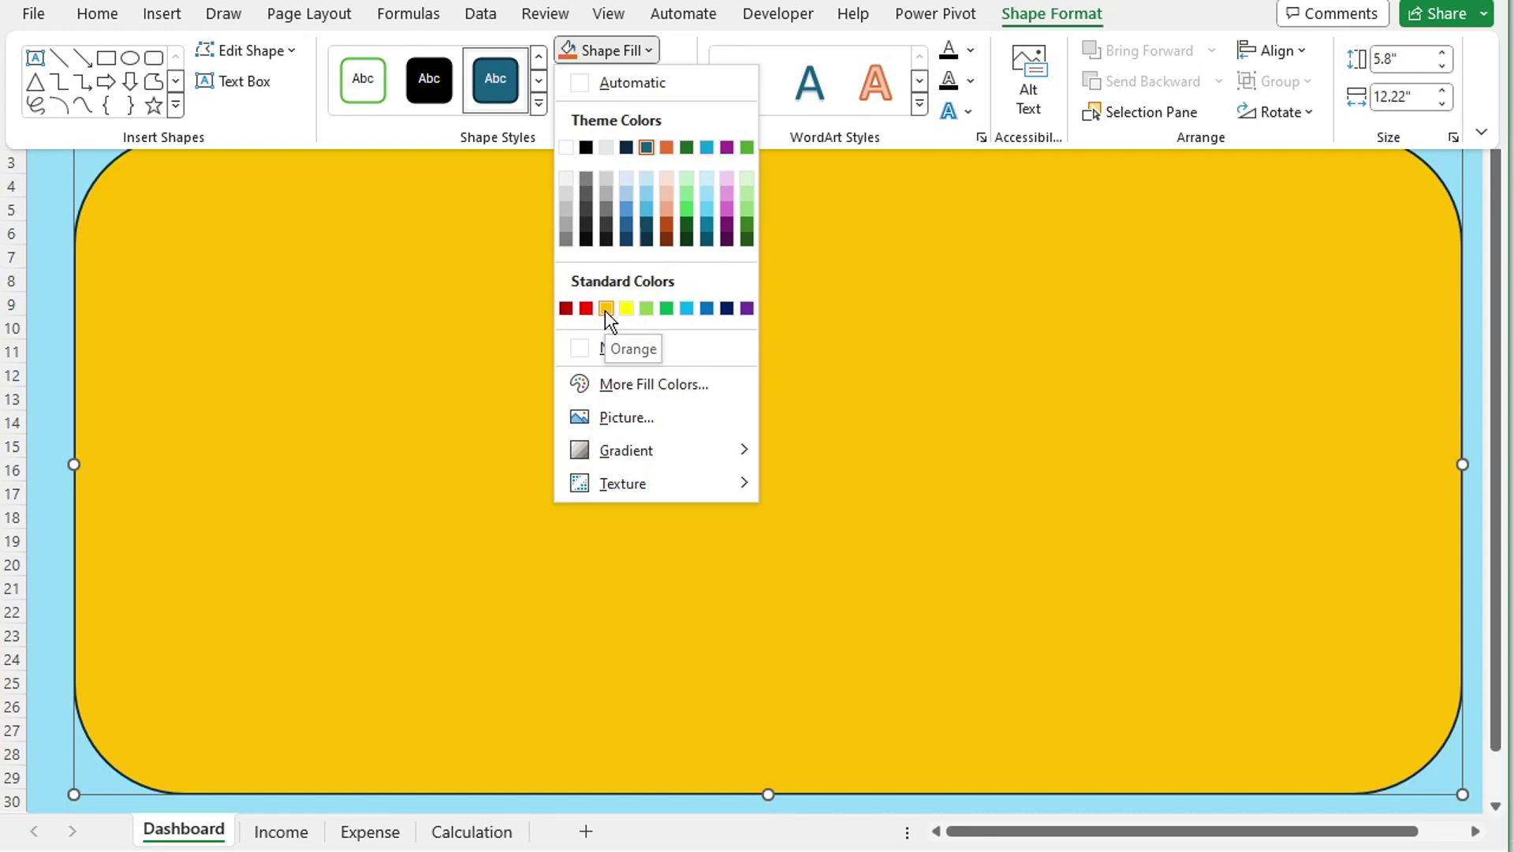
pyautogui.click(605, 309)
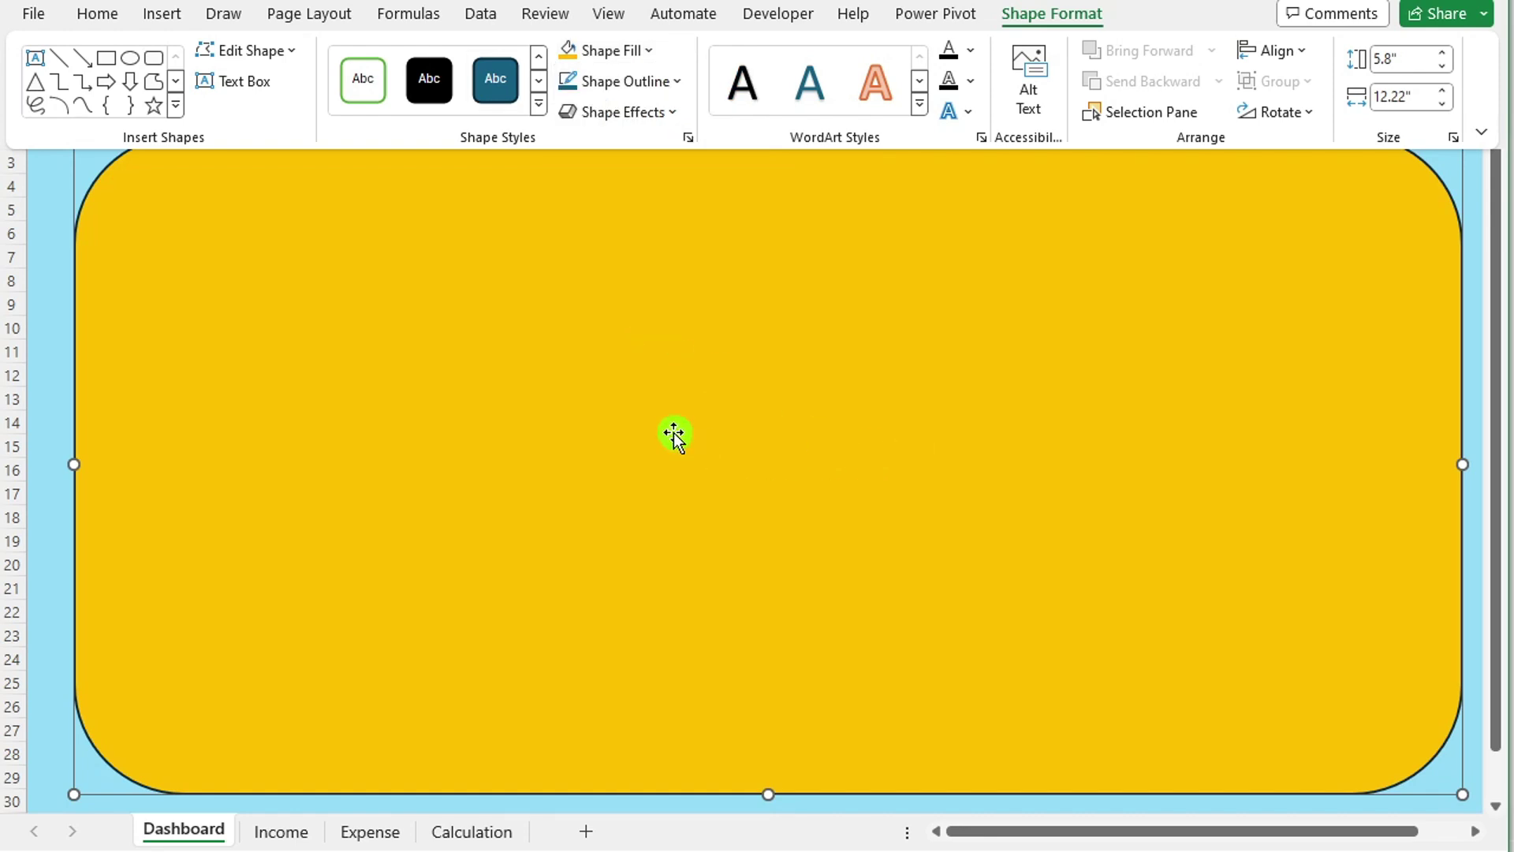
# - Draw a small rectangle near the panel's top-left and duplicate it with Ctrl+D
pyautogui.click(162, 19)
pyautogui.click(304, 103)
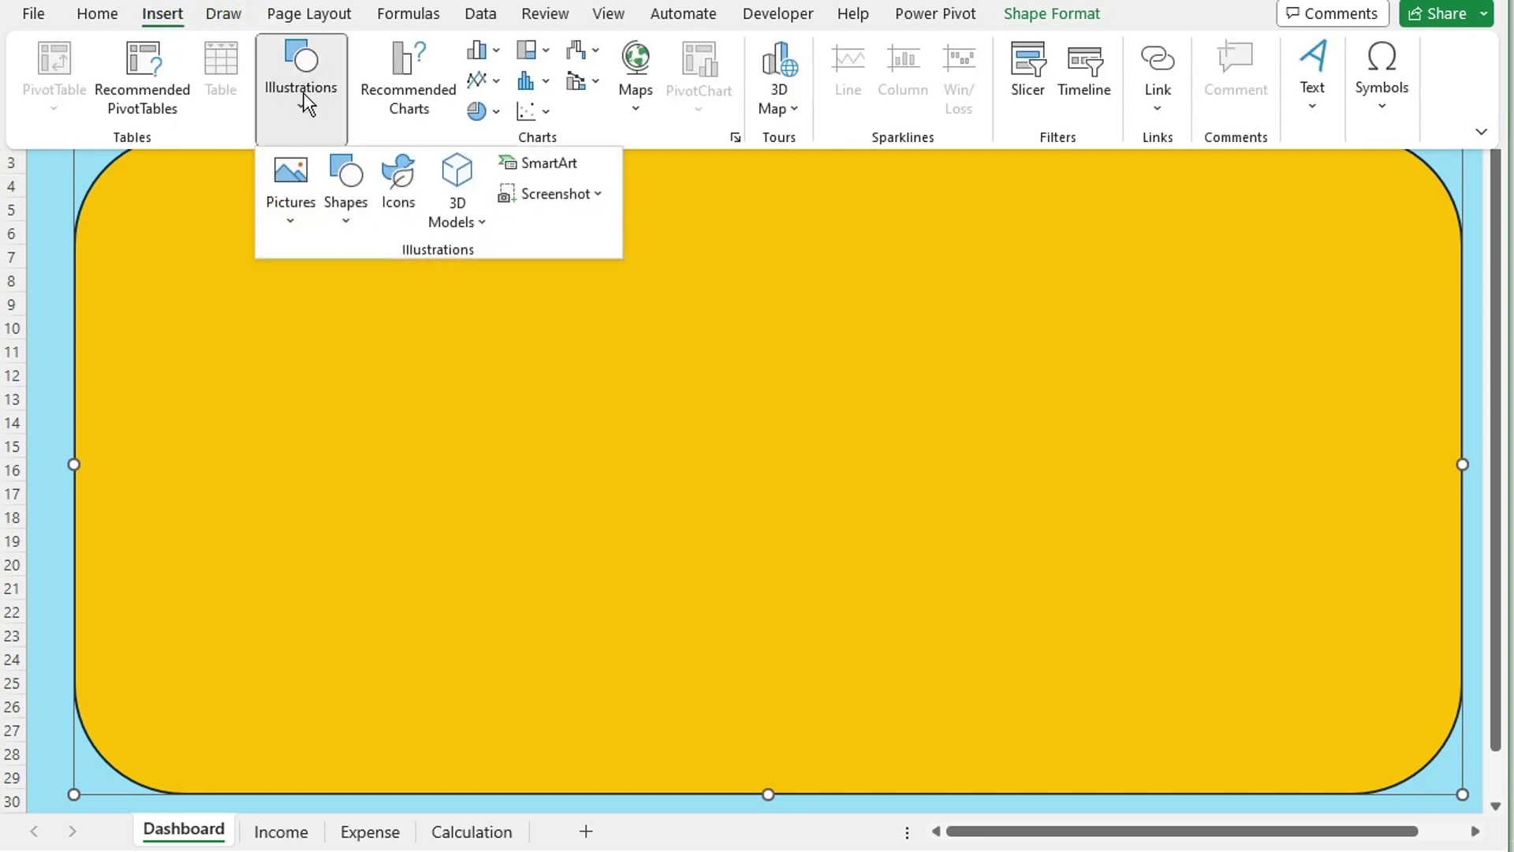
pyautogui.click(344, 197)
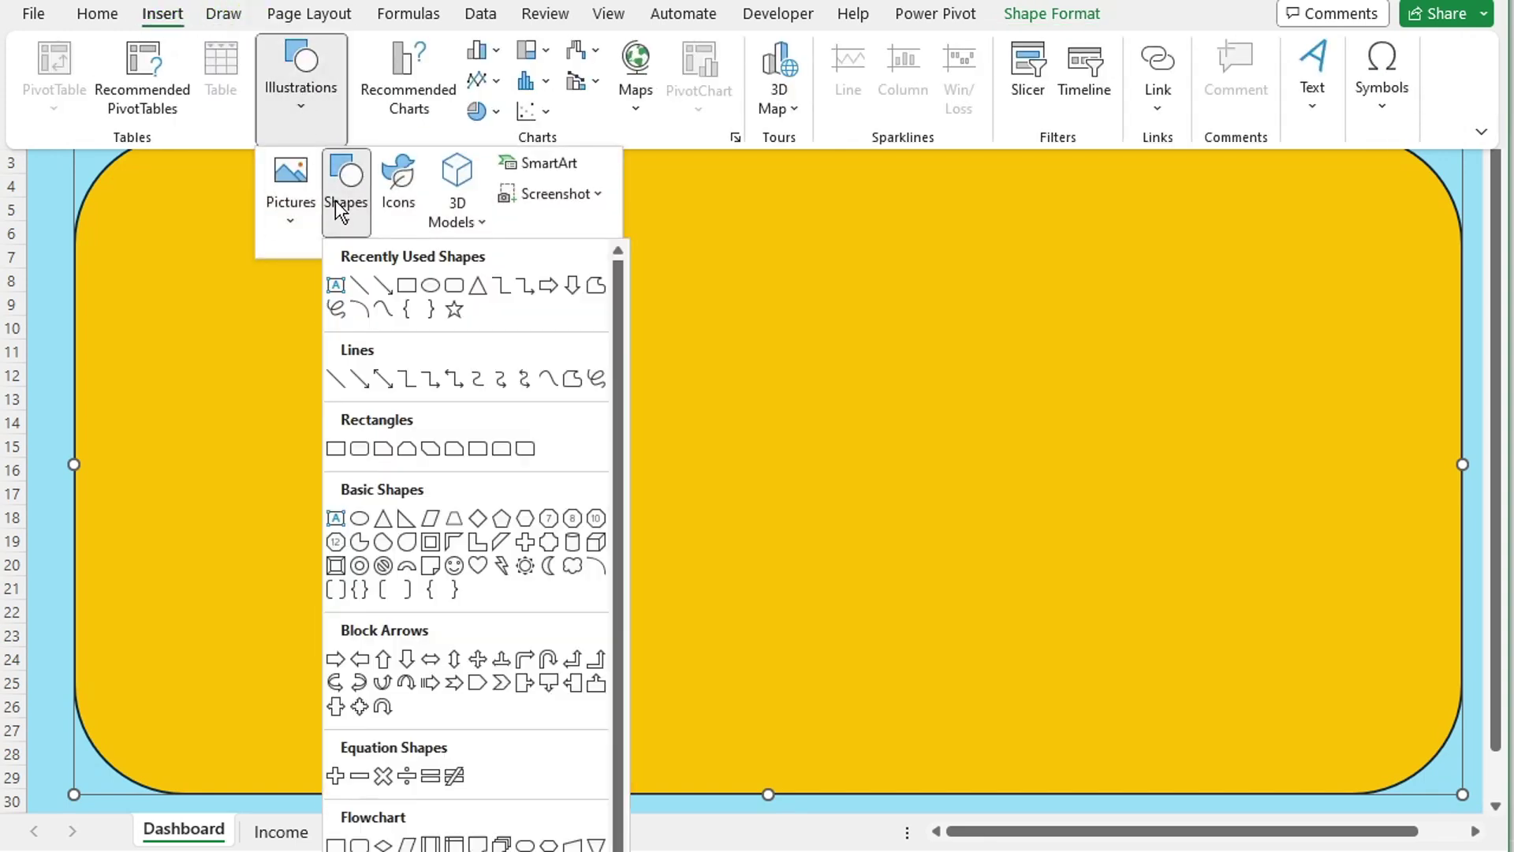
pyautogui.click(406, 287)
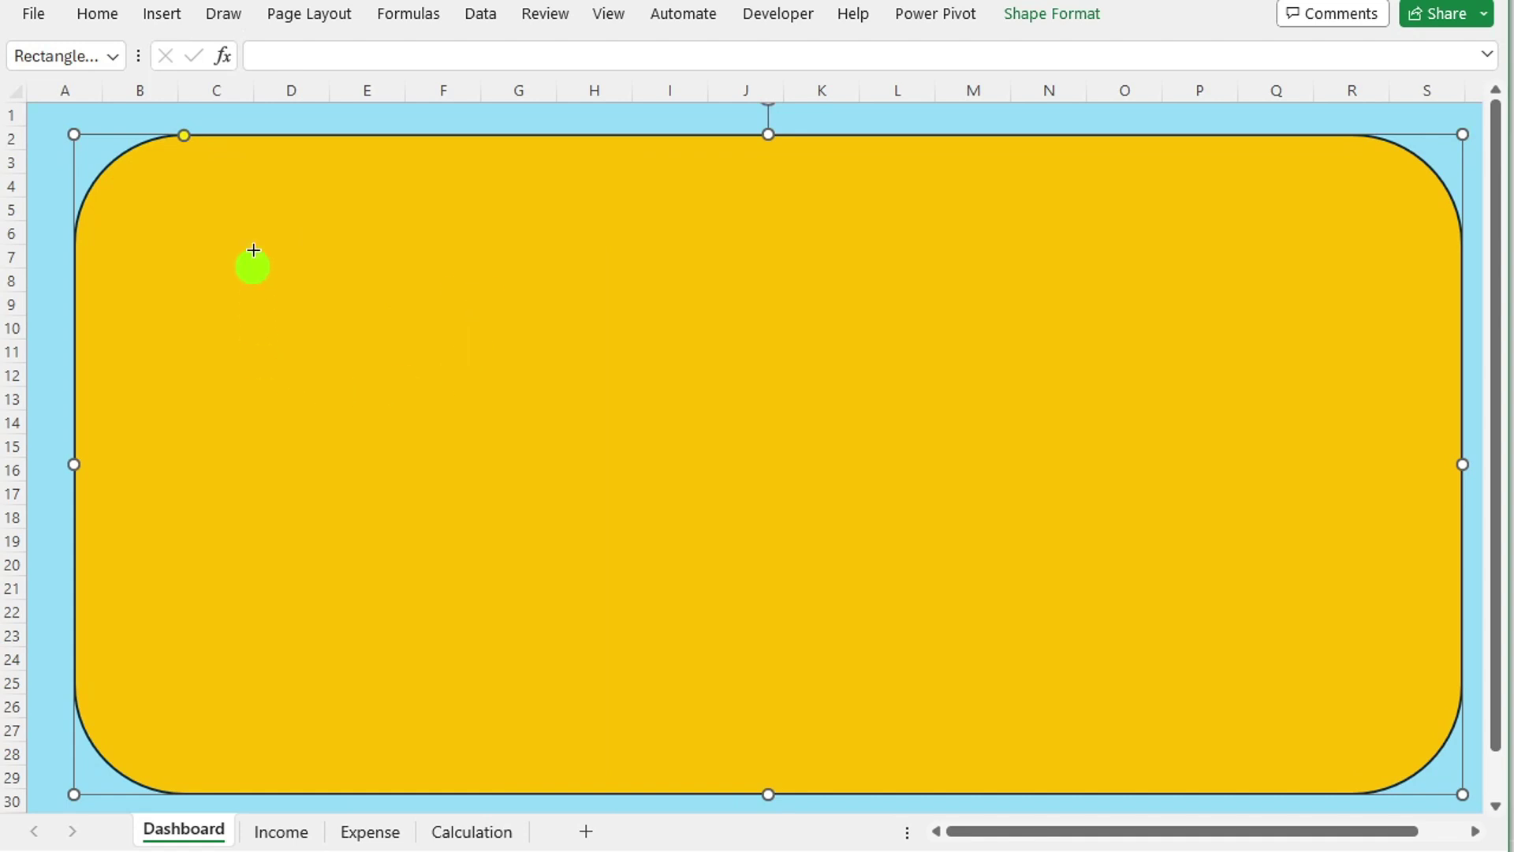
pyautogui.moveTo(242, 212); pyautogui.dragTo(493, 261)
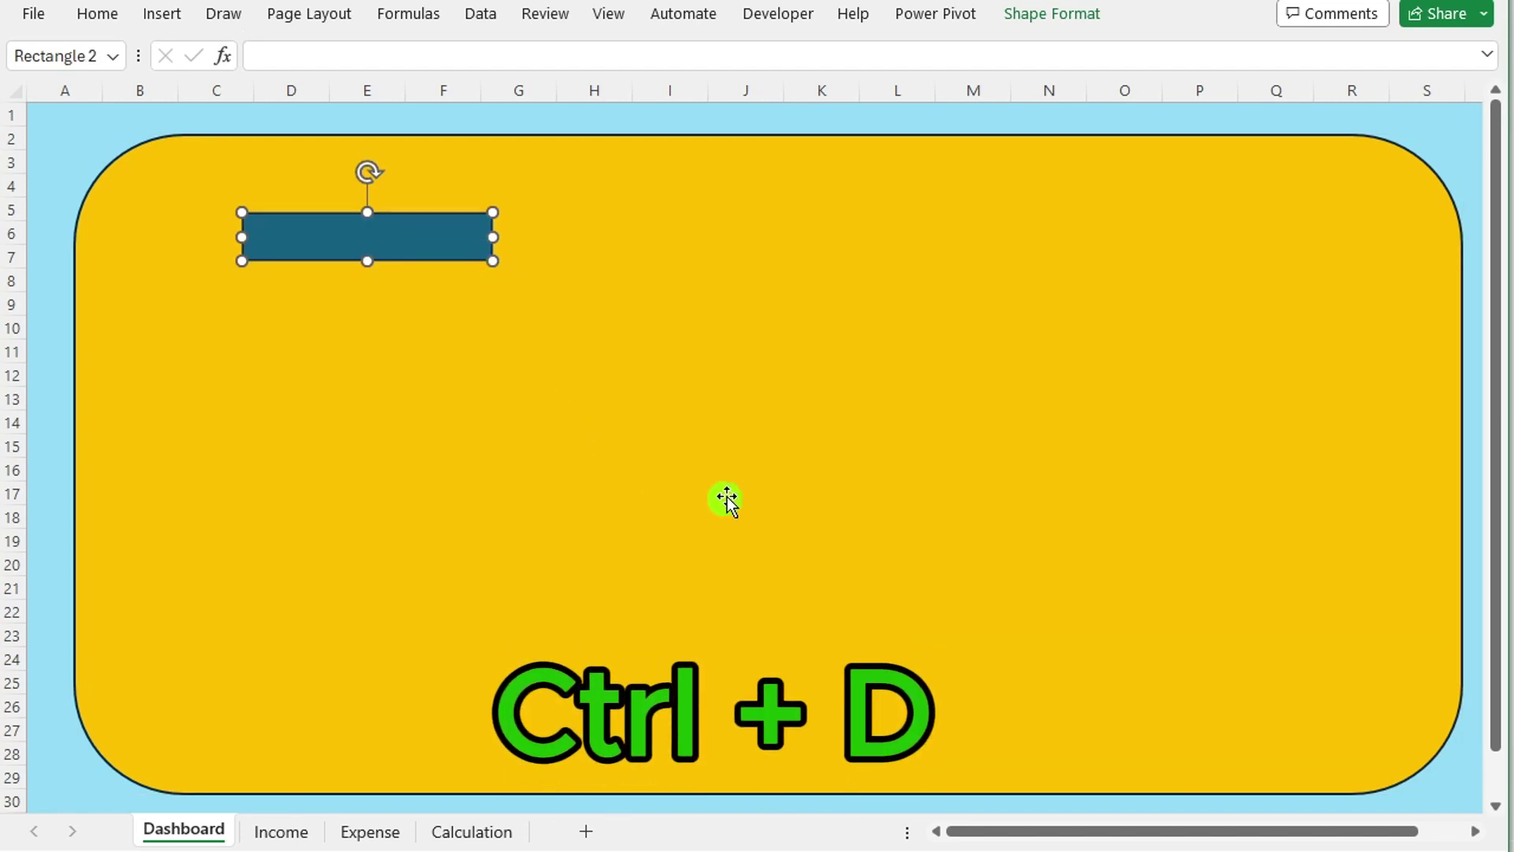
pyautogui.hotkey('ctrl', 'd')
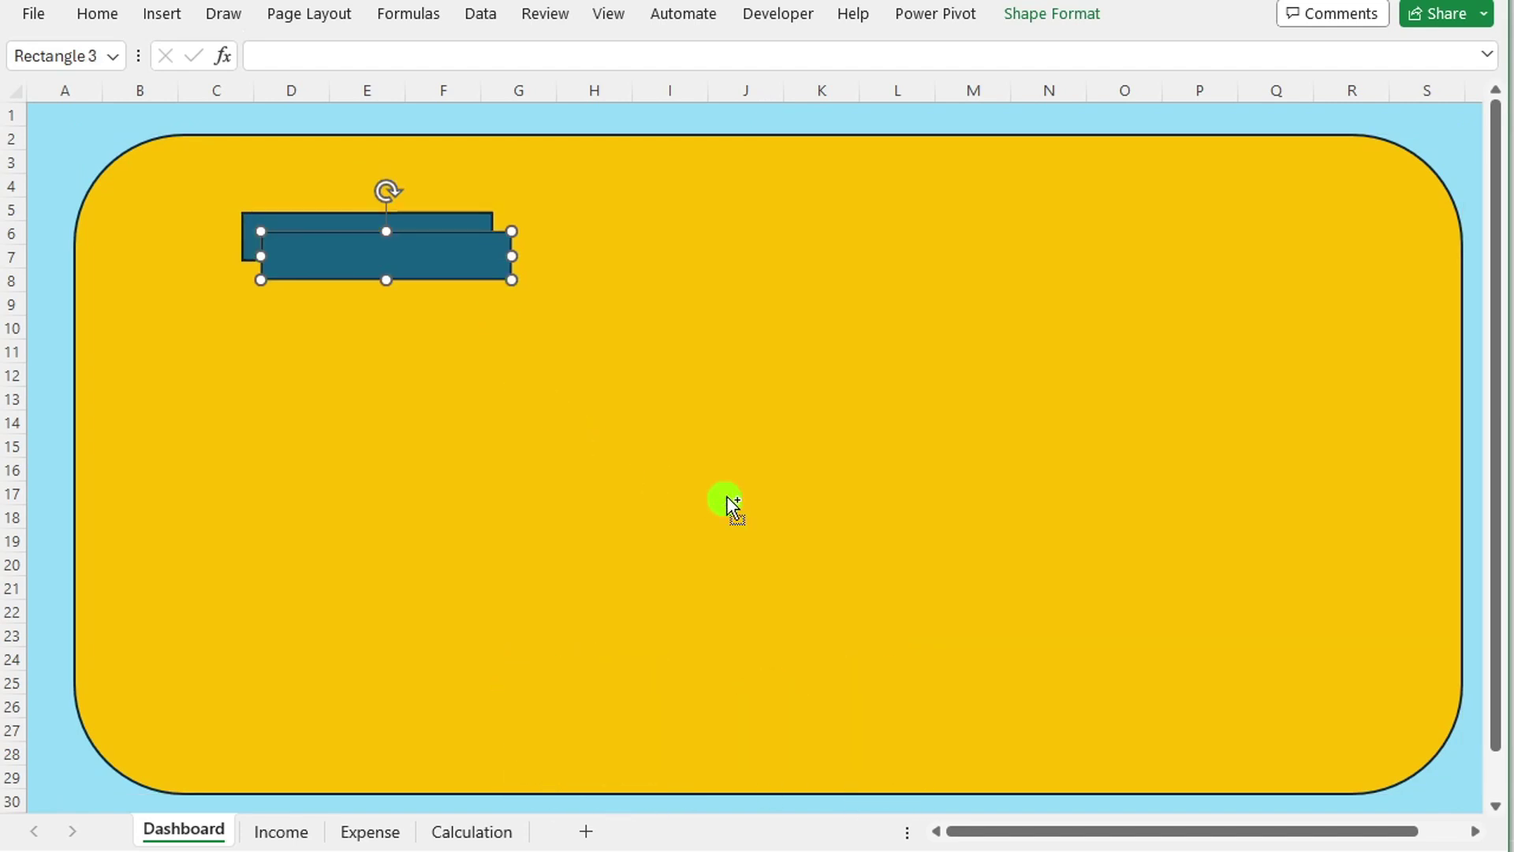
pyautogui.hotkey('ctrl', 'd')
pyautogui.hotkey('ctrl', 'd')
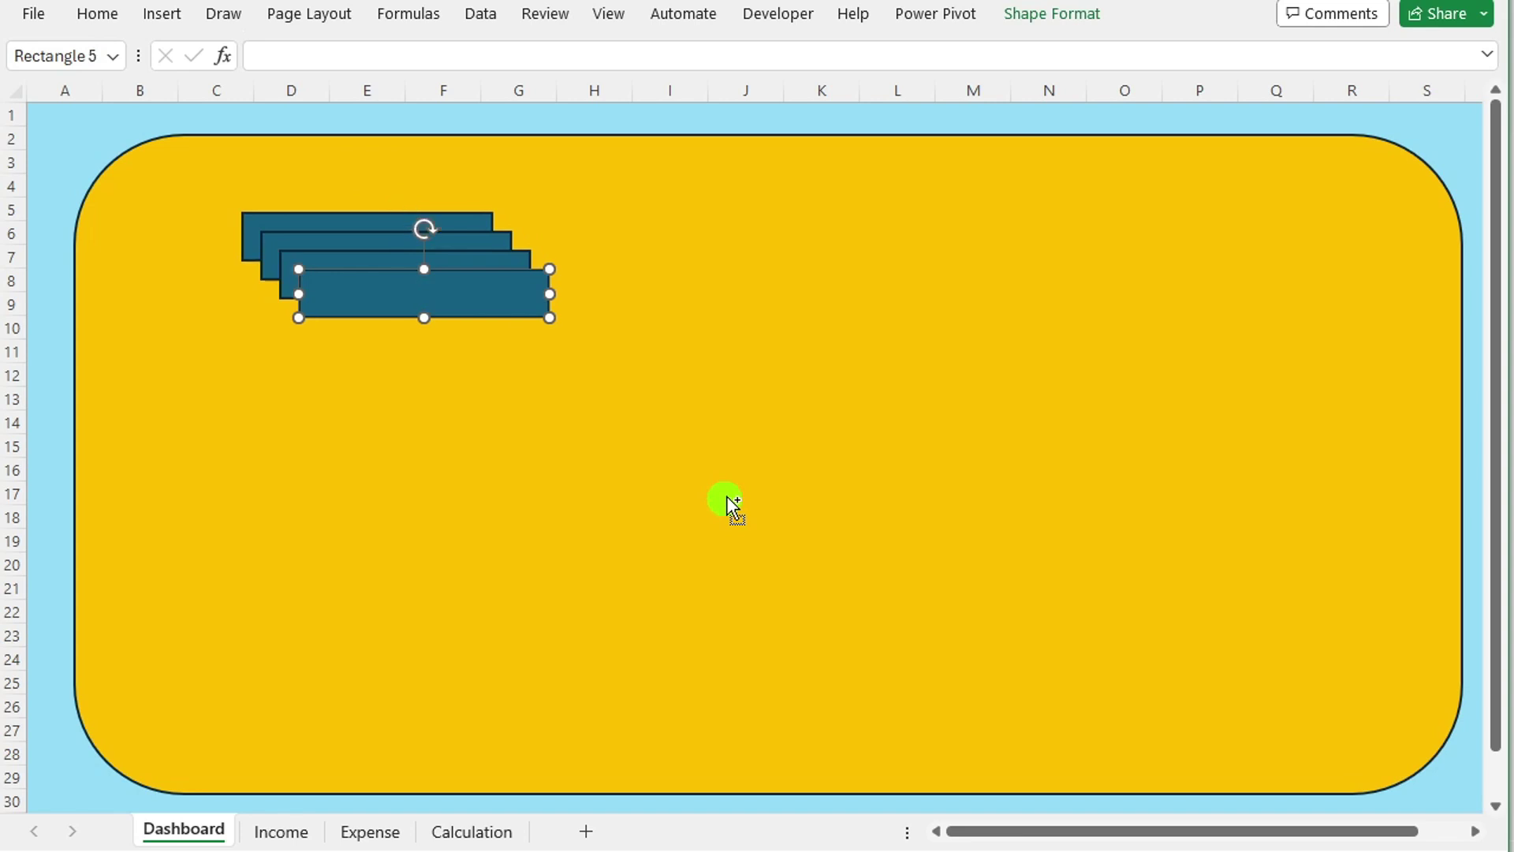
pyautogui.hotkey('ctrl', 'd')
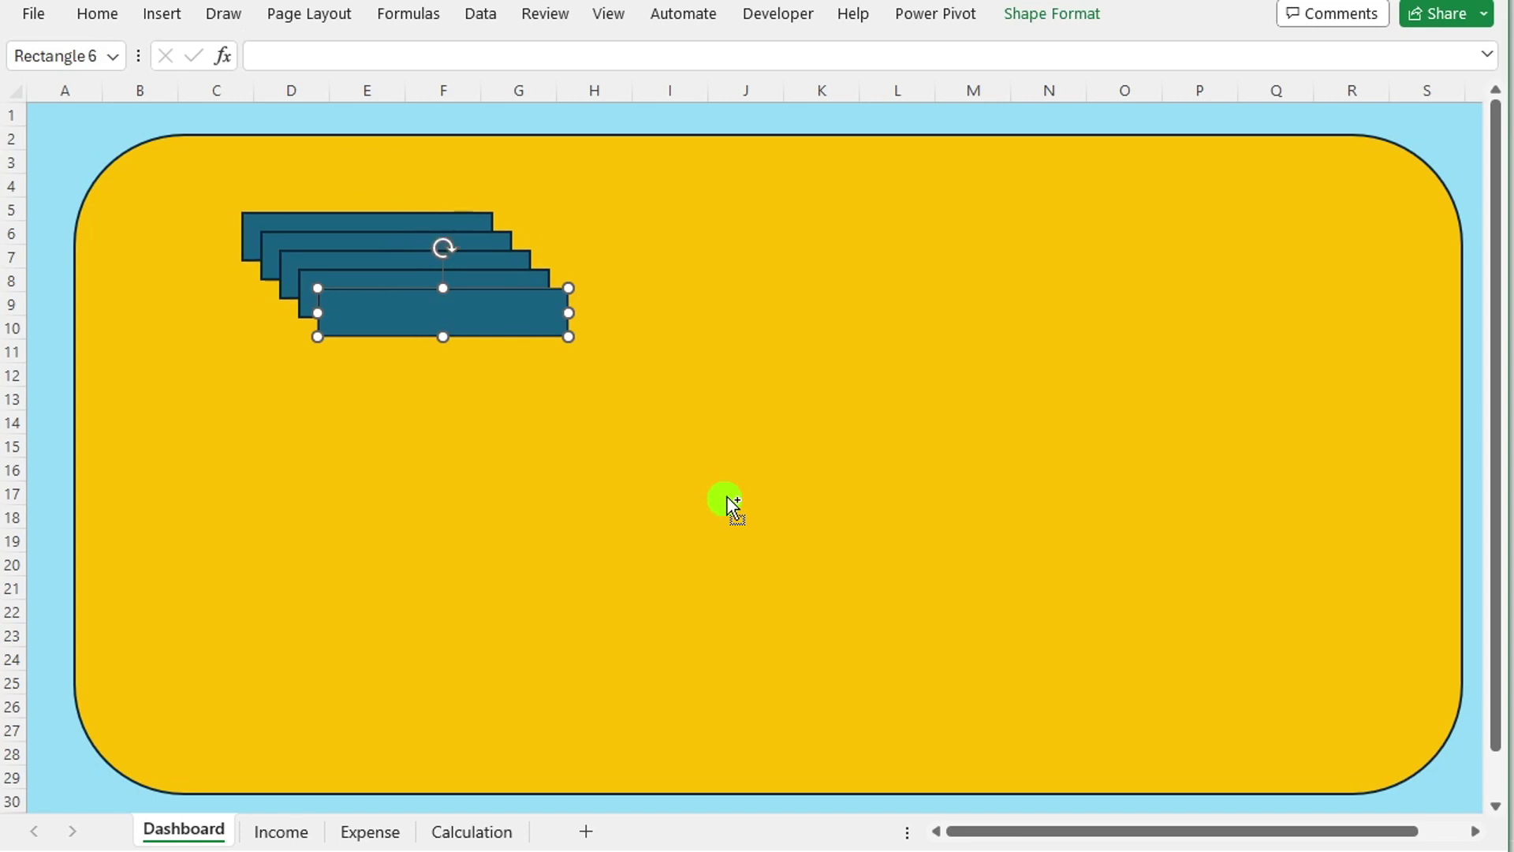
pyautogui.hotkey('ctrl', 'd')
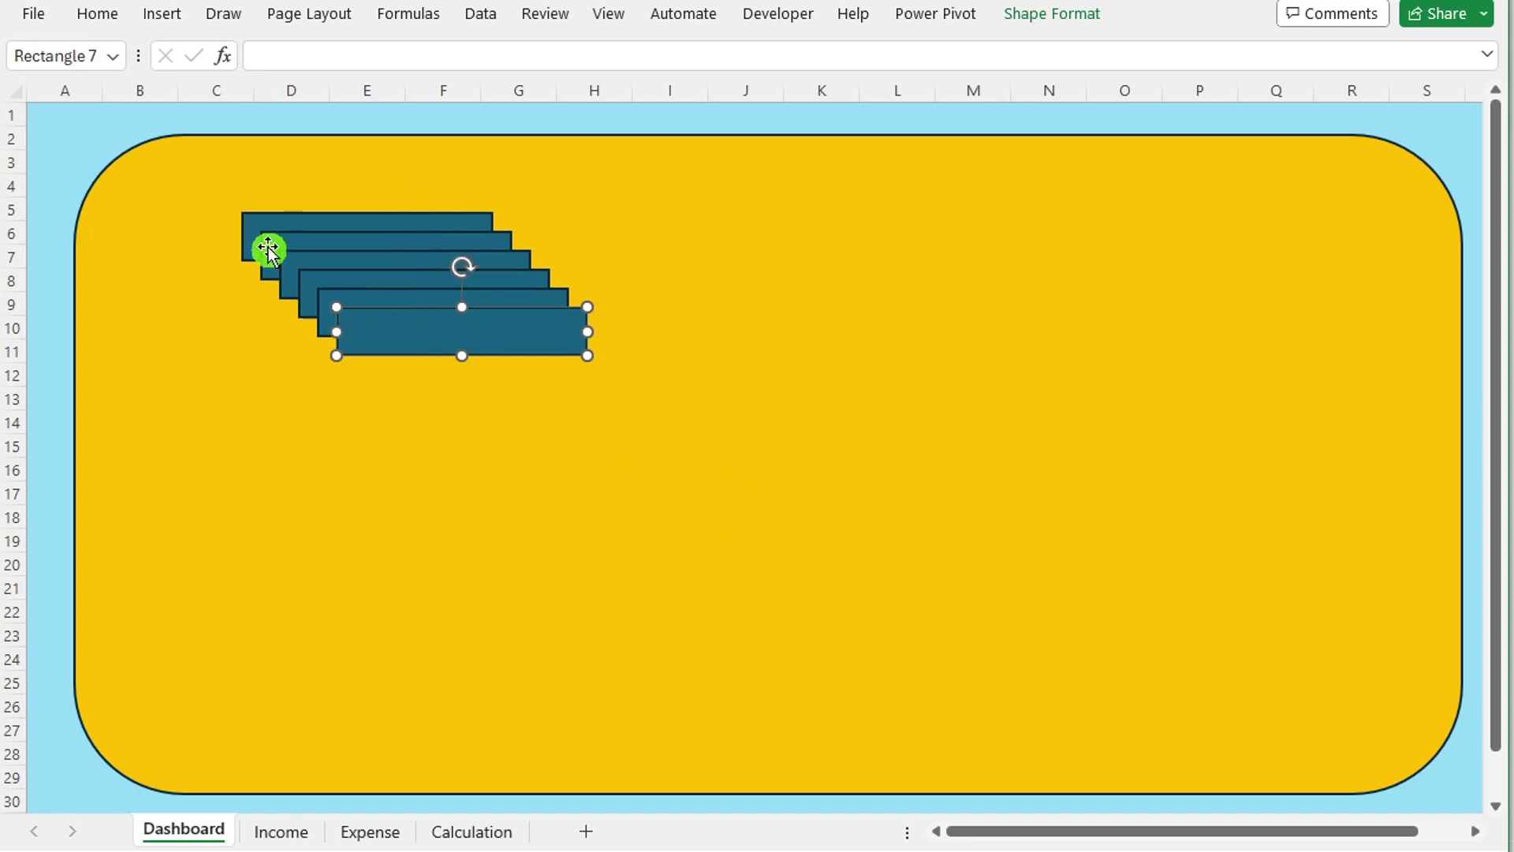
# - Drag the rectangle copies into a single vertical column from rows 5 to 19
pyautogui.moveTo(483, 312); pyautogui.dragTo(381, 477)
pyautogui.moveTo(477, 290); pyautogui.dragTo(395, 409)
pyautogui.moveTo(475, 273); pyautogui.dragTo(412, 349)
pyautogui.moveTo(439, 254); pyautogui.dragTo(396, 293)
pyautogui.moveTo(403, 213); pyautogui.dragTo(403, 181)
pyautogui.moveTo(362, 473); pyautogui.dragTo(360, 509)
pyautogui.moveTo(359, 411); pyautogui.dragTo(355, 451)
pyautogui.moveTo(362, 351)
pyautogui.mouseDown()
pyautogui.moveTo(358, 391)
pyautogui.moveTo(358, 378)
pyautogui.mouseUp()
pyautogui.moveTo(369, 237); pyautogui.dragTo(338, 277)
pyautogui.moveTo(379, 178); pyautogui.dragTo(419, 219)
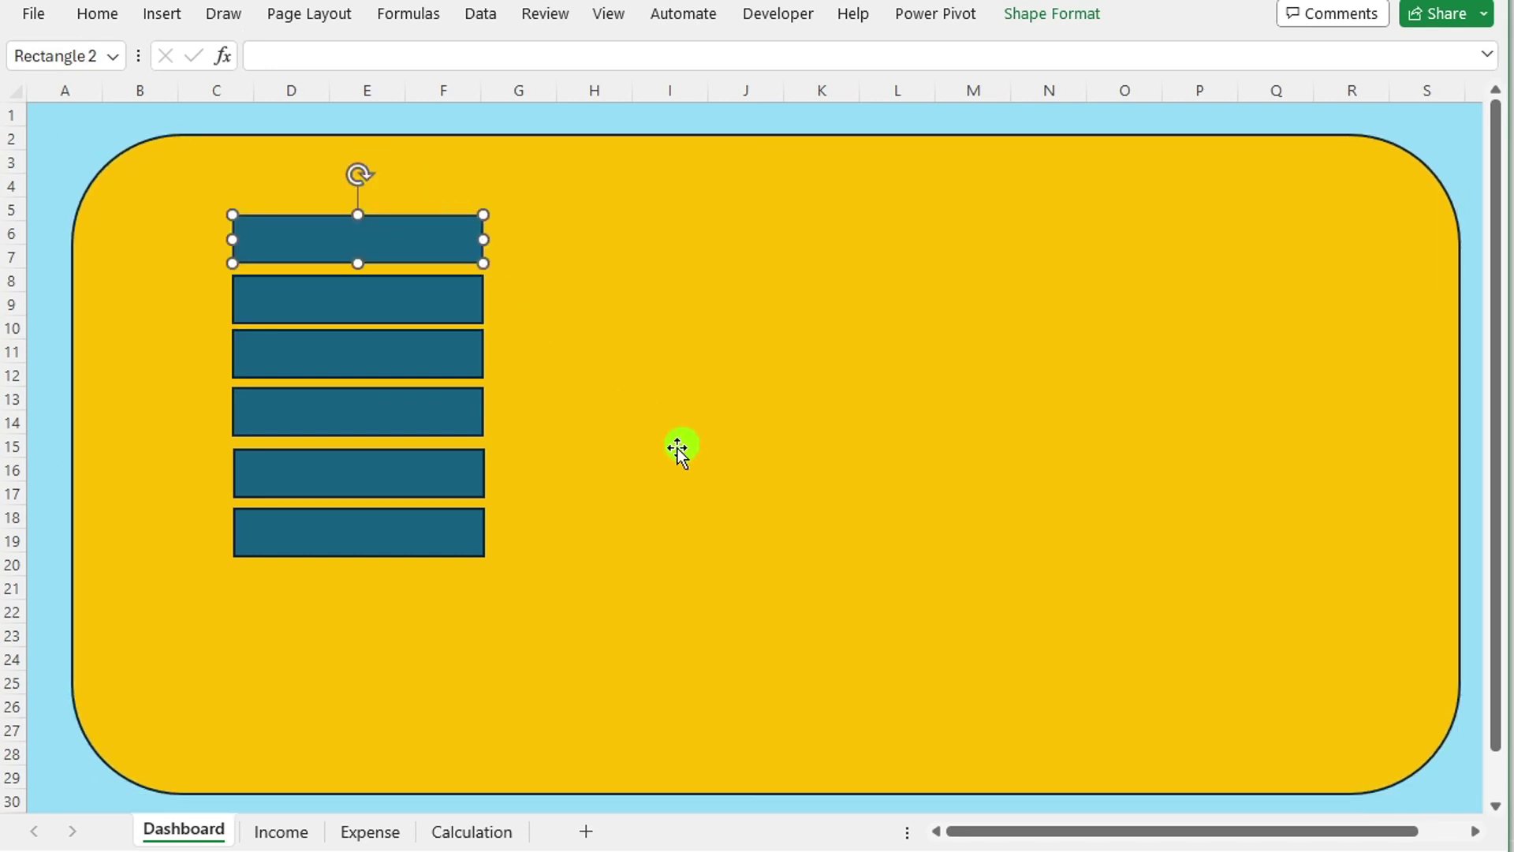
# - Select all six teal rectangles, then apply Align Center and Distribute Vertically
pyautogui.keyDown('shift'); pyautogui.click(394, 298); pyautogui.keyUp('shift')
pyautogui.keyDown('shift'); pyautogui.click(410, 350); pyautogui.keyUp('shift')
pyautogui.keyDown('shift'); pyautogui.click(405, 412); pyautogui.keyUp('shift')
pyautogui.keyDown('shift'); pyautogui.click(413, 474); pyautogui.keyUp('shift')
pyautogui.keyDown('shift'); pyautogui.click(424, 536); pyautogui.keyUp('shift')
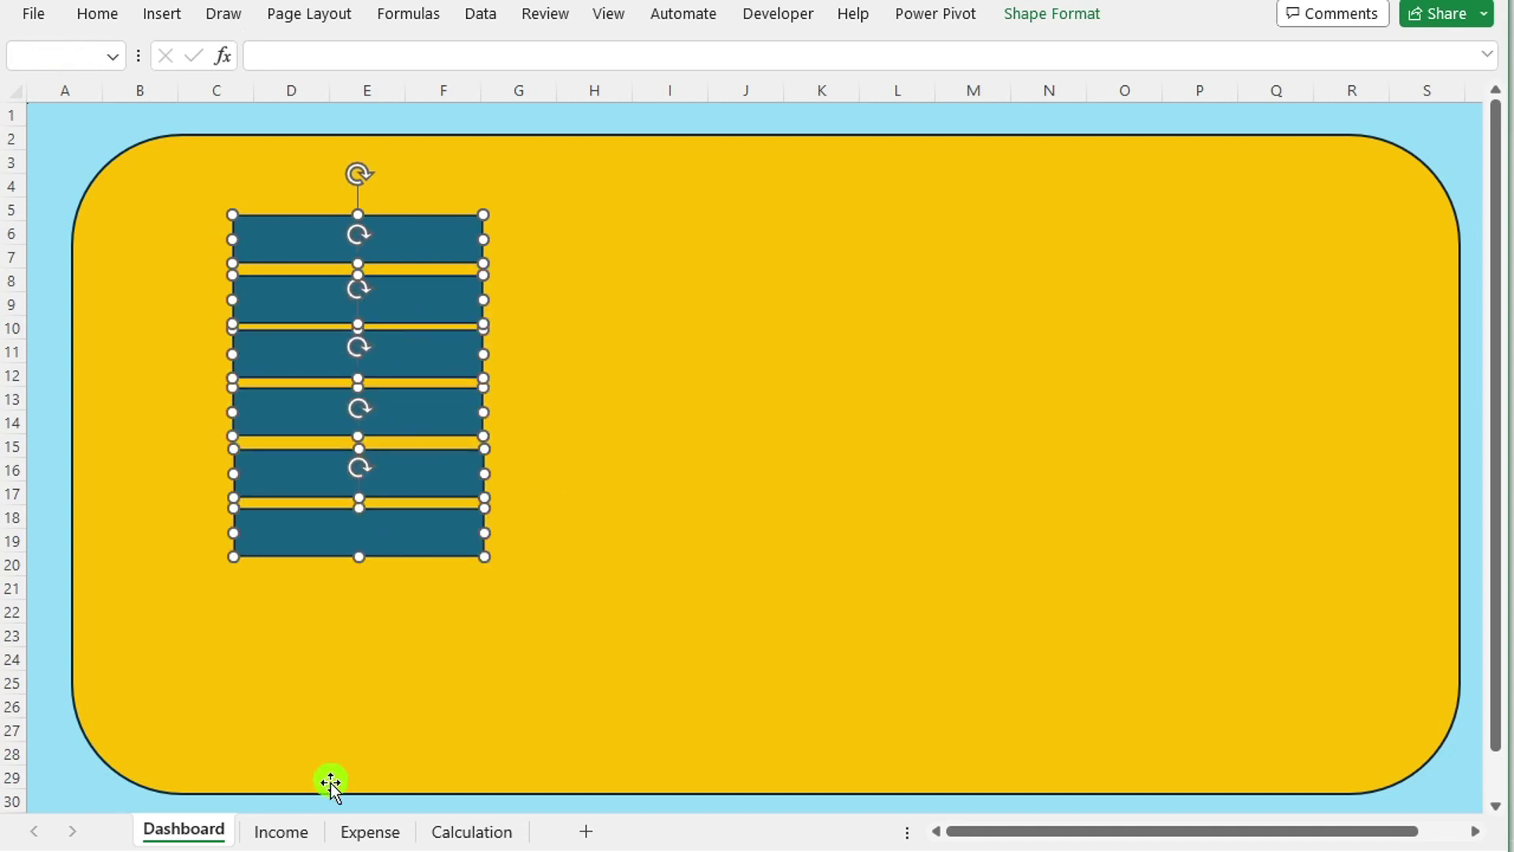
pyautogui.click(1039, 15)
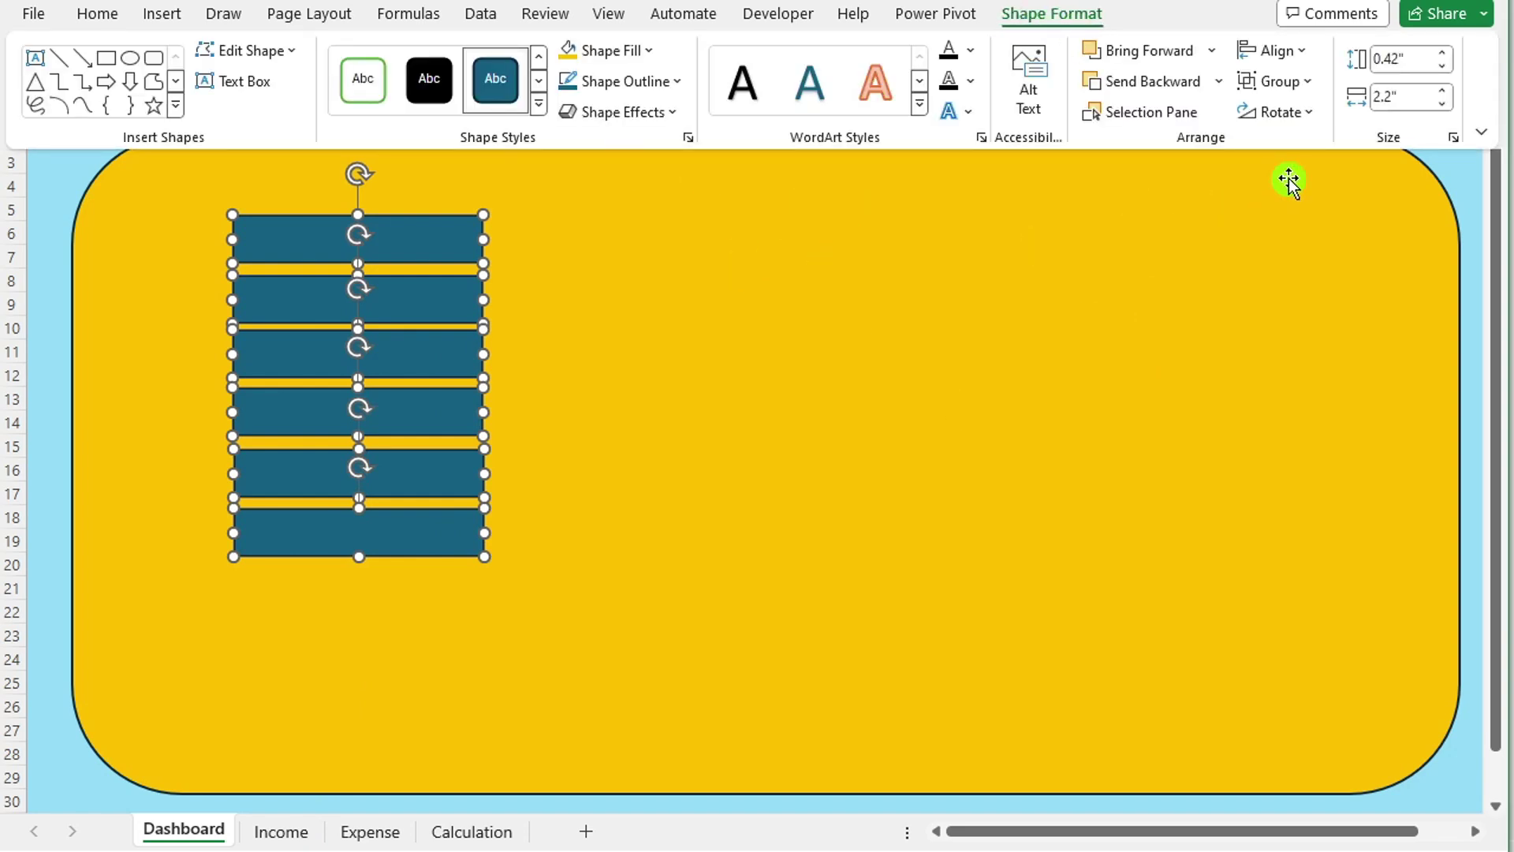
pyautogui.click(1305, 55)
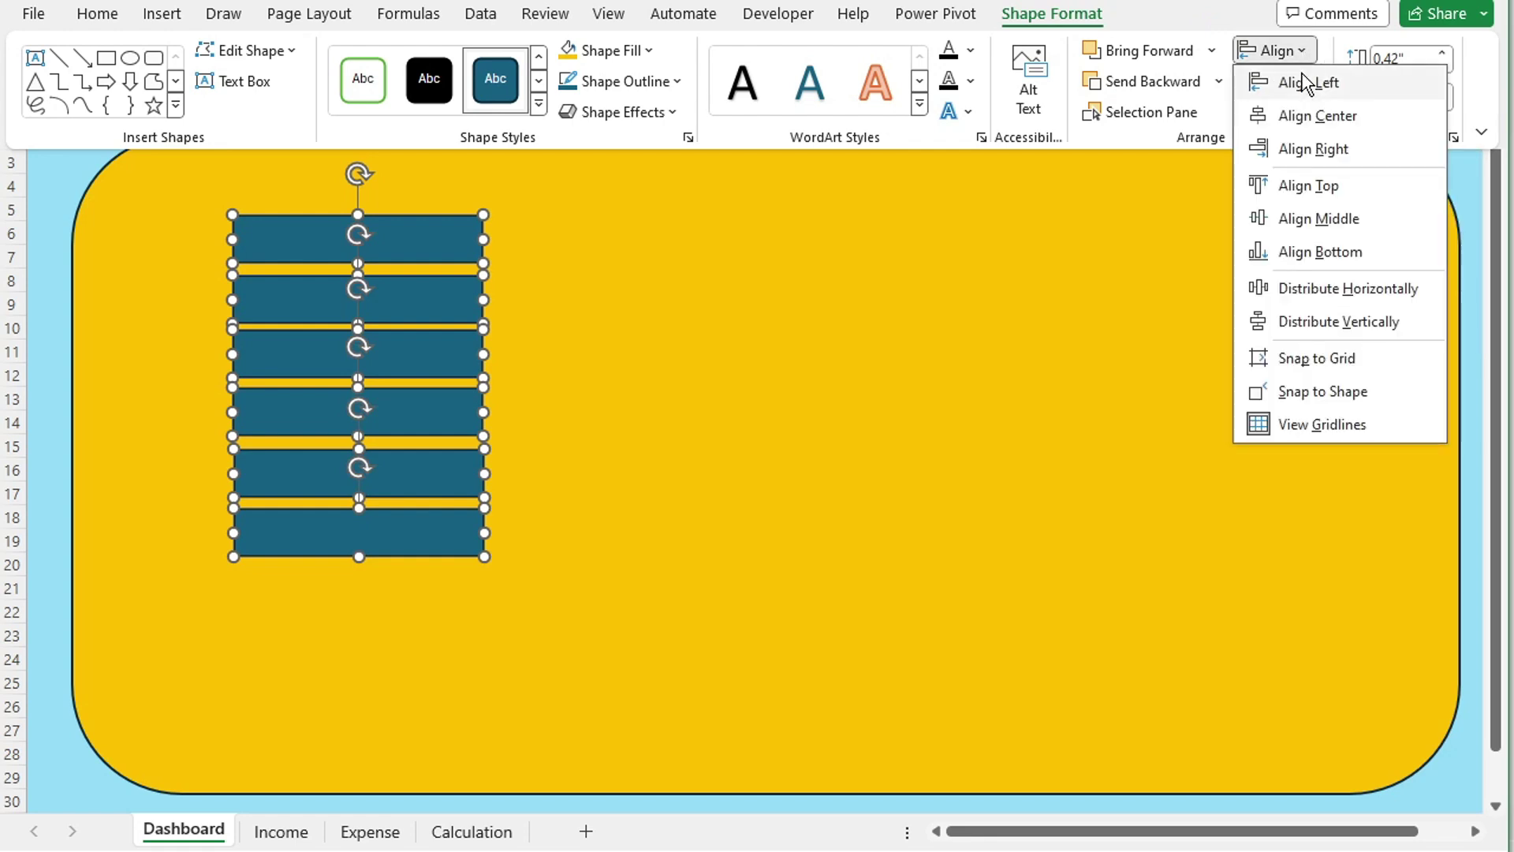
pyautogui.click(1301, 125)
pyautogui.click(1303, 49)
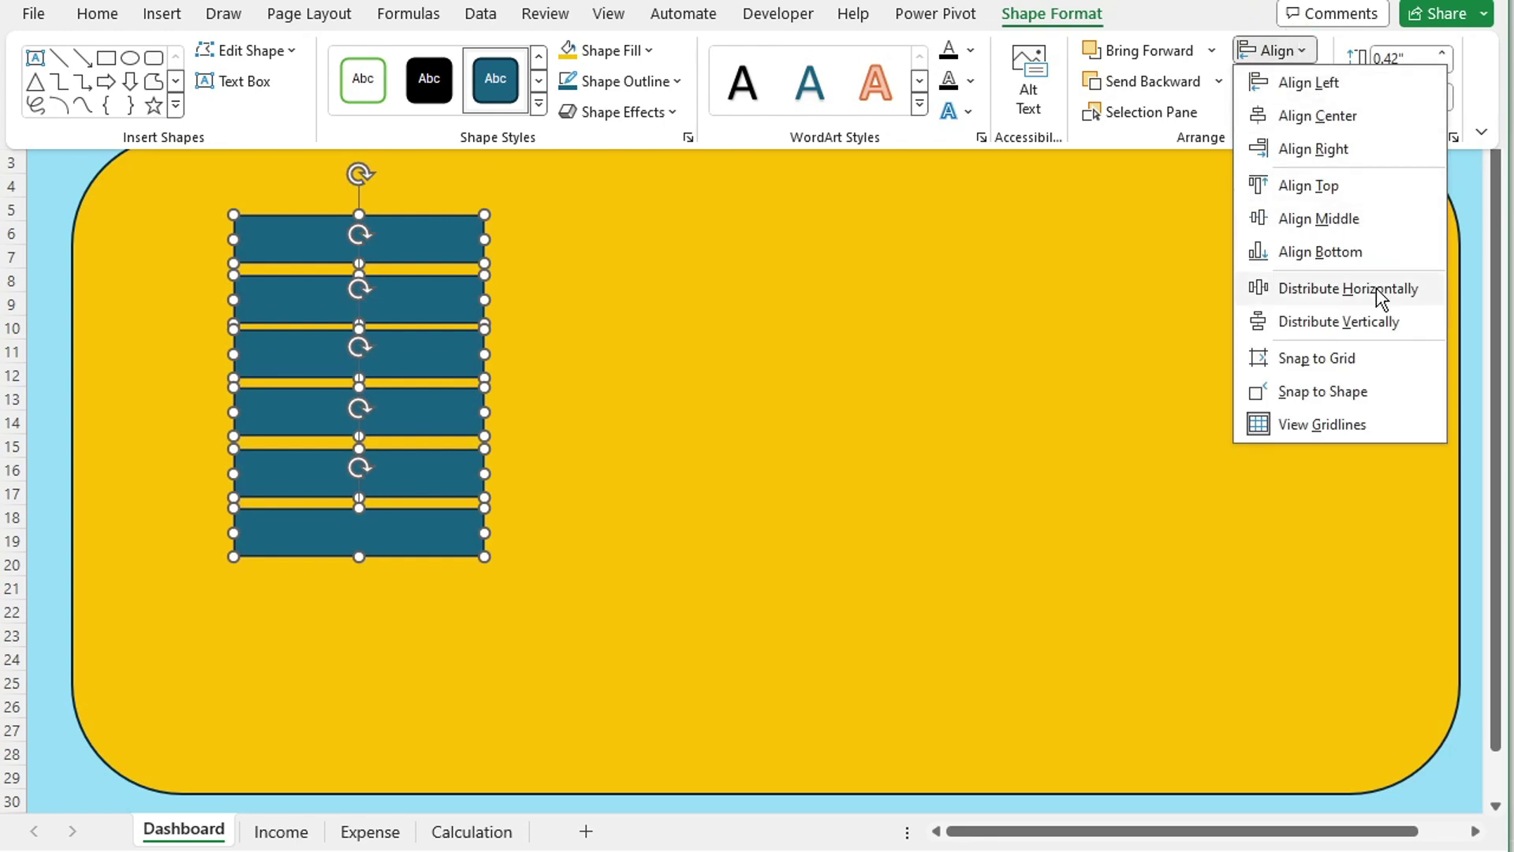
pyautogui.click(1301, 321)
# - Start a label in the top box with bold 16-pt black text on yellow fill
pyautogui.write('Total Income Amount')
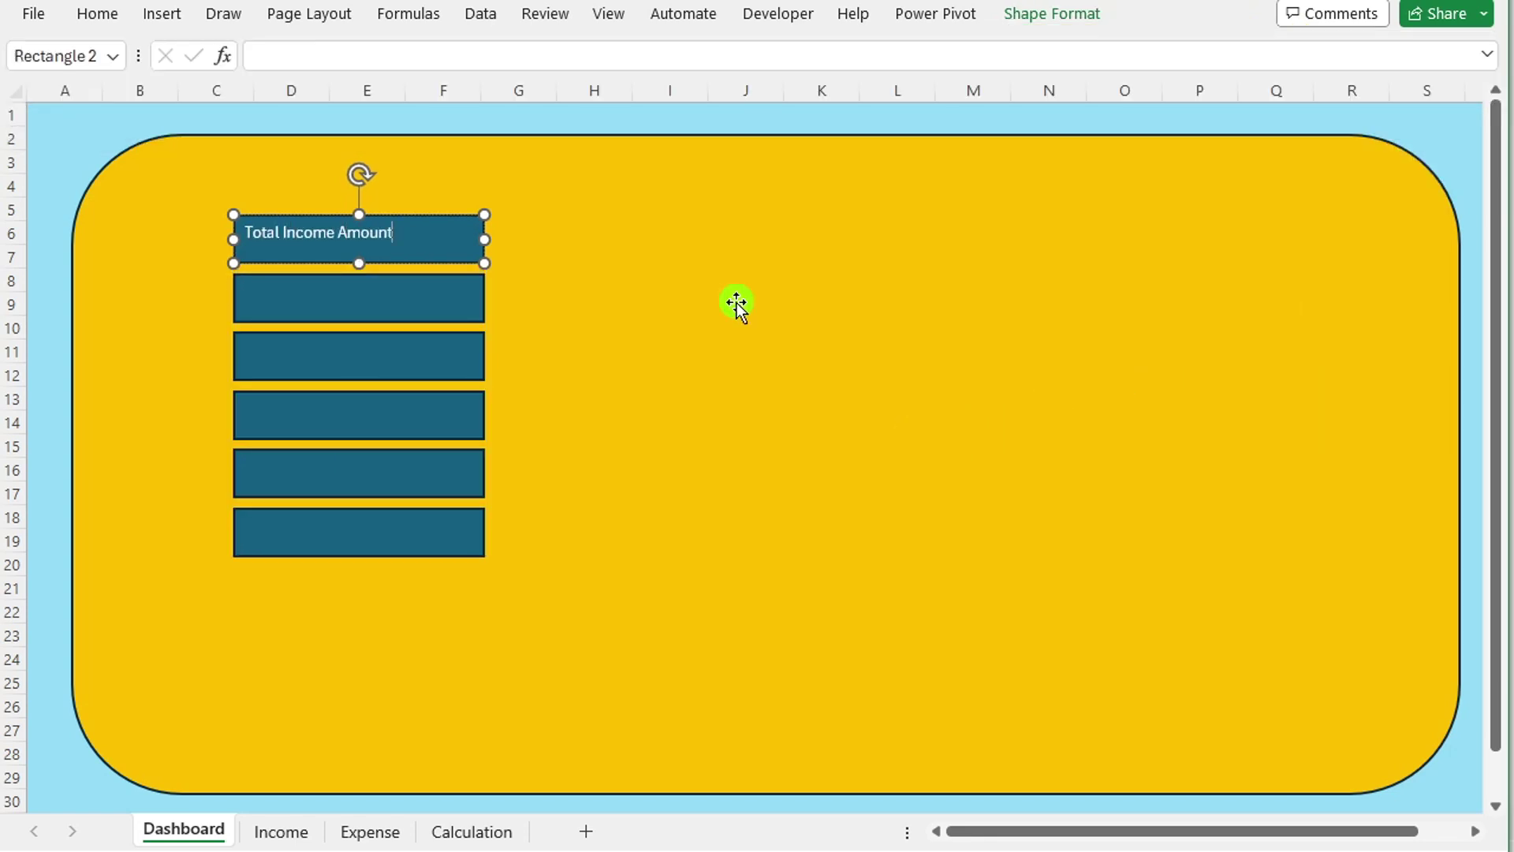
pyautogui.moveTo(393, 232); pyautogui.dragTo(244, 234)
pyautogui.click(97, 13)
pyautogui.click(328, 59)
pyautogui.click(310, 282)
pyautogui.click(149, 97)
pyautogui.click(319, 97)
pyautogui.click(388, 97)
# - Add a 'Total Income Amount' label in 14-pt bold black text on a yellow box
pyautogui.click(387, 196)
pyautogui.click(426, 356)
pyautogui.write('Total Income Amount')
pyautogui.click(97, 14)
pyautogui.click(328, 59)
pyautogui.click(309, 252)
pyautogui.click(97, 13)
pyautogui.click(152, 96)
pyautogui.click(1052, 13)
pyautogui.click(615, 49)
pyautogui.click(618, 300)
# - Style the Total Expense Amount label and add a yellow 'Total Balance' label with black text
pyautogui.click(97, 13)
pyautogui.click(367, 97)
pyautogui.click(358, 465)
pyautogui.write('Total Balance')
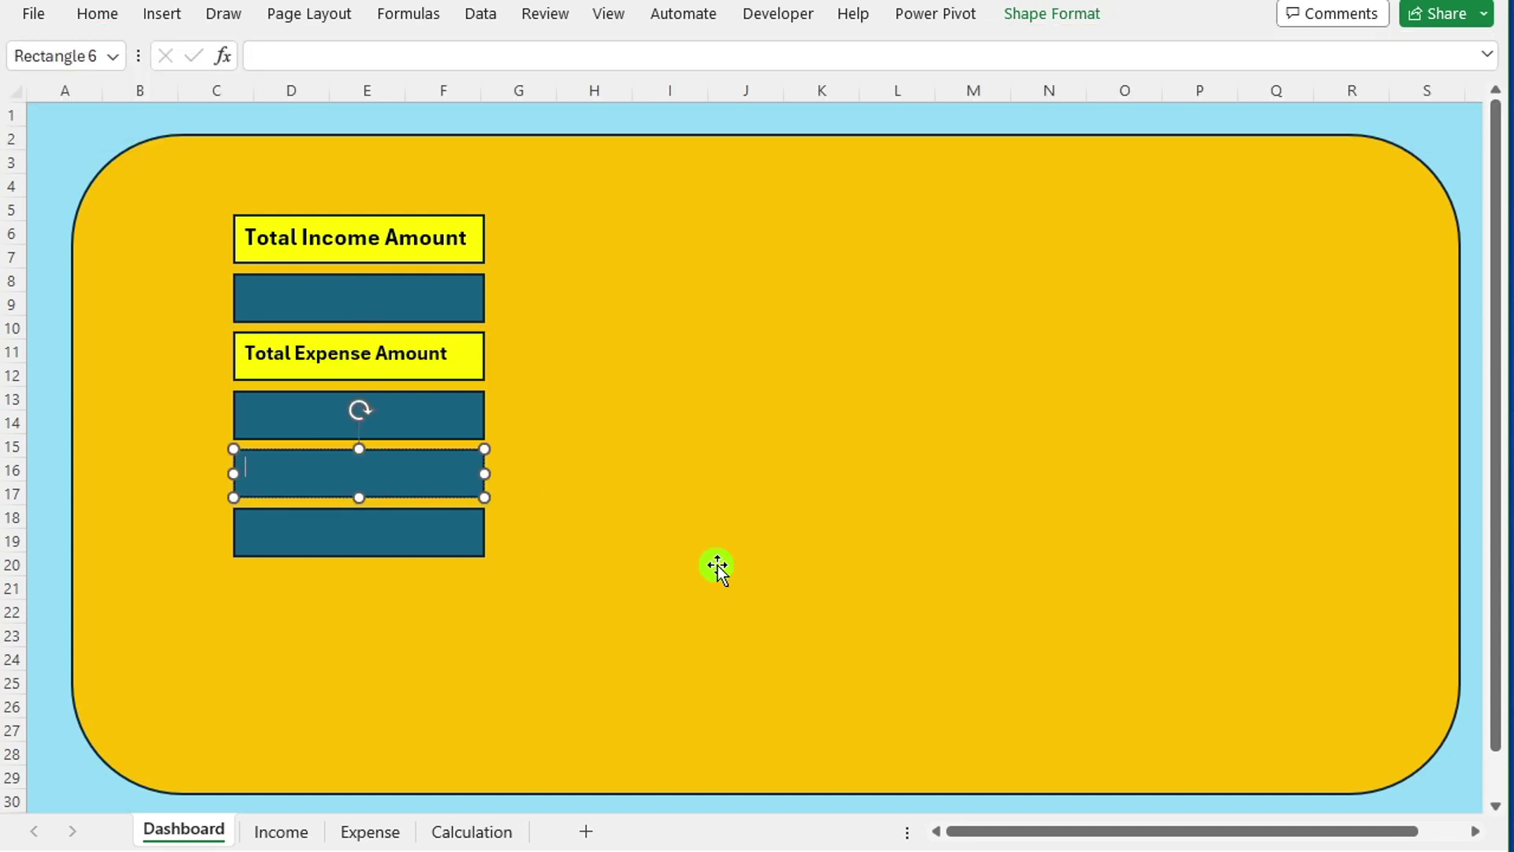
pyautogui.moveTo(383, 471); pyautogui.dragTo(243, 471)
pyautogui.click(97, 13)
pyautogui.click(318, 97)
pyautogui.click(367, 97)
pyautogui.click(433, 495)
# - Make the label text bold and centred
pyautogui.keyDown('shift'); pyautogui.click(438, 358); pyautogui.keyUp('shift')
pyautogui.click(97, 13)
pyautogui.click(152, 97)
pyautogui.click(367, 97)
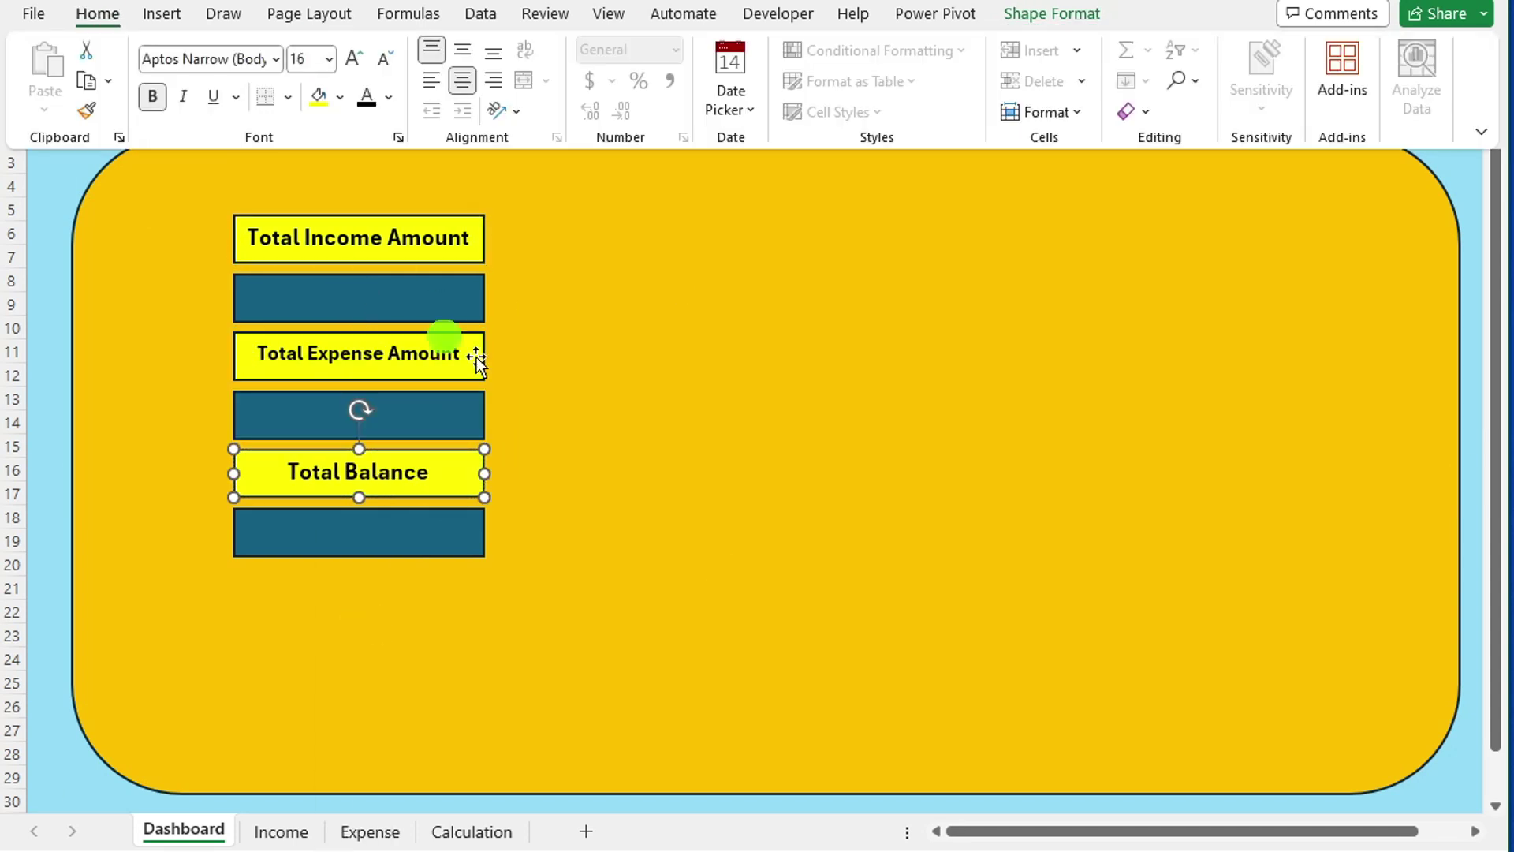
pyautogui.click(666, 463)
# - Select the three yellow labels and distribute them evenly top to bottom
pyautogui.click(451, 451)
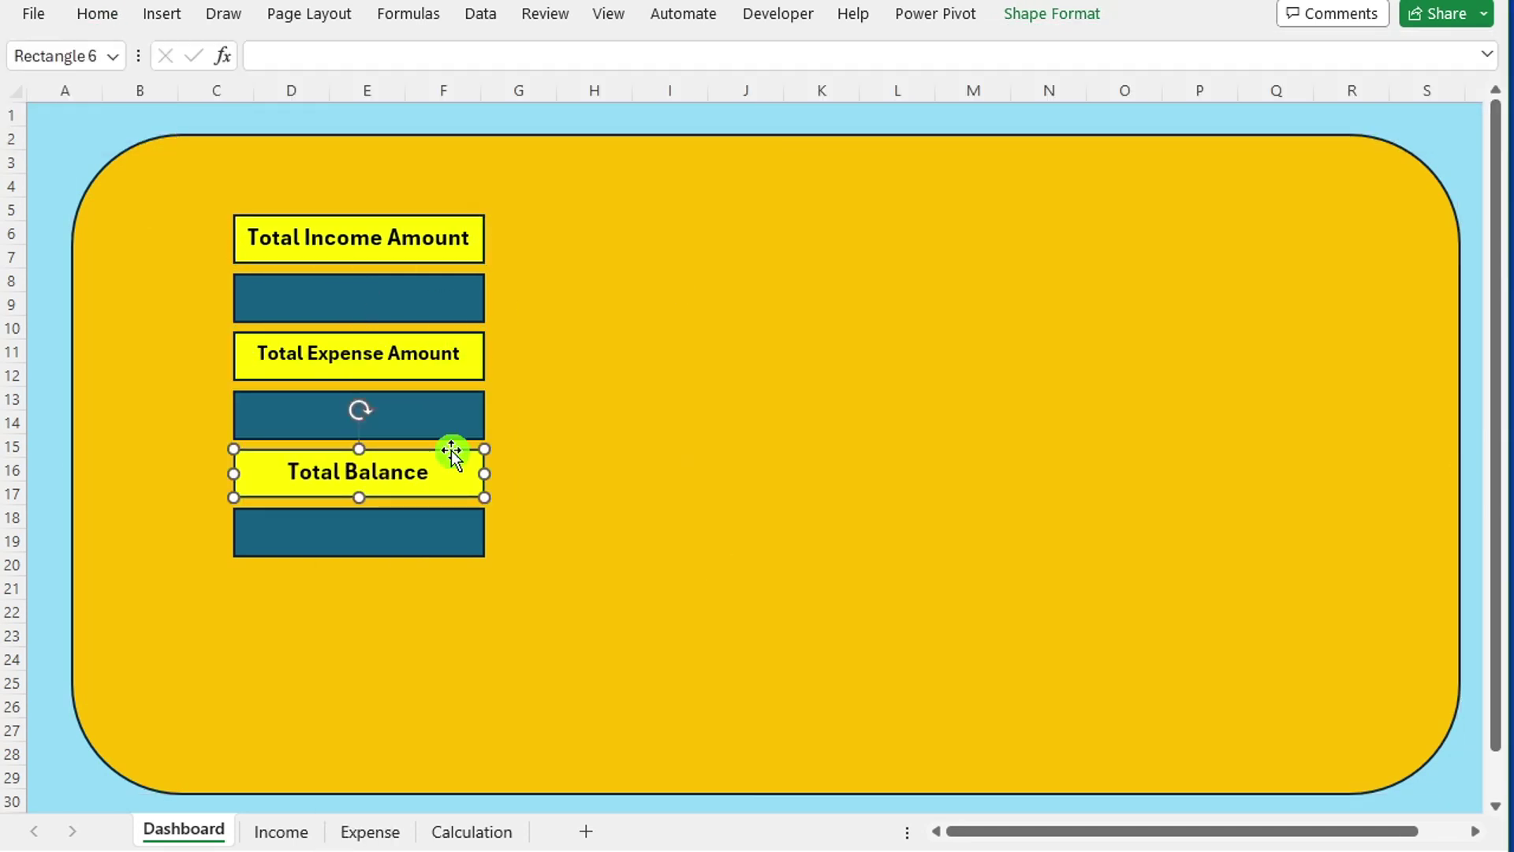
pyautogui.keyDown('shift'); pyautogui.click(461, 336); pyautogui.keyUp('shift')
pyautogui.keyDown('shift'); pyautogui.click(467, 216); pyautogui.keyUp('shift')
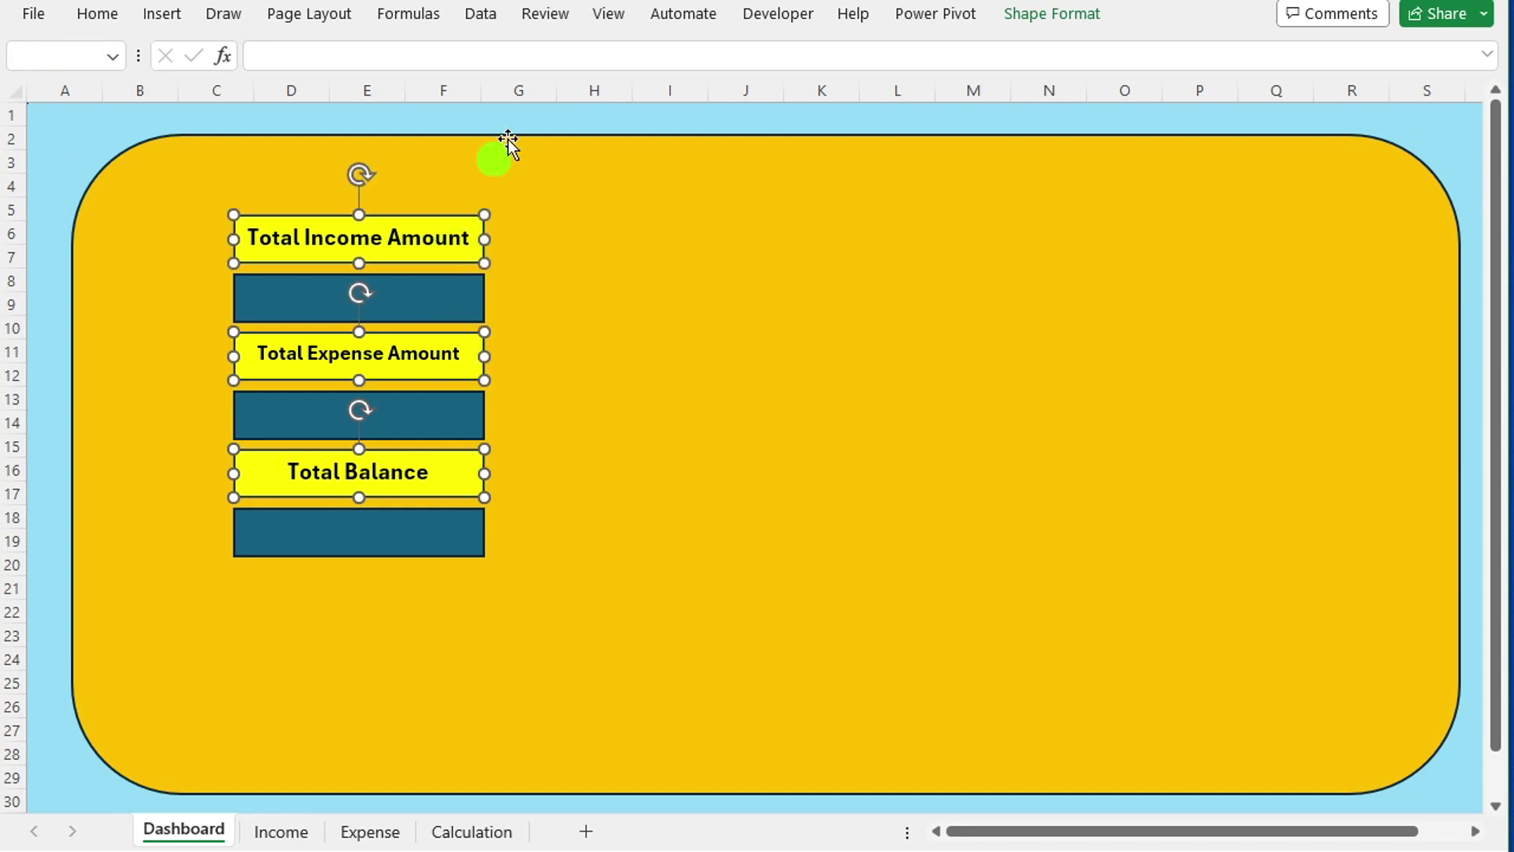
pyautogui.click(1033, 22)
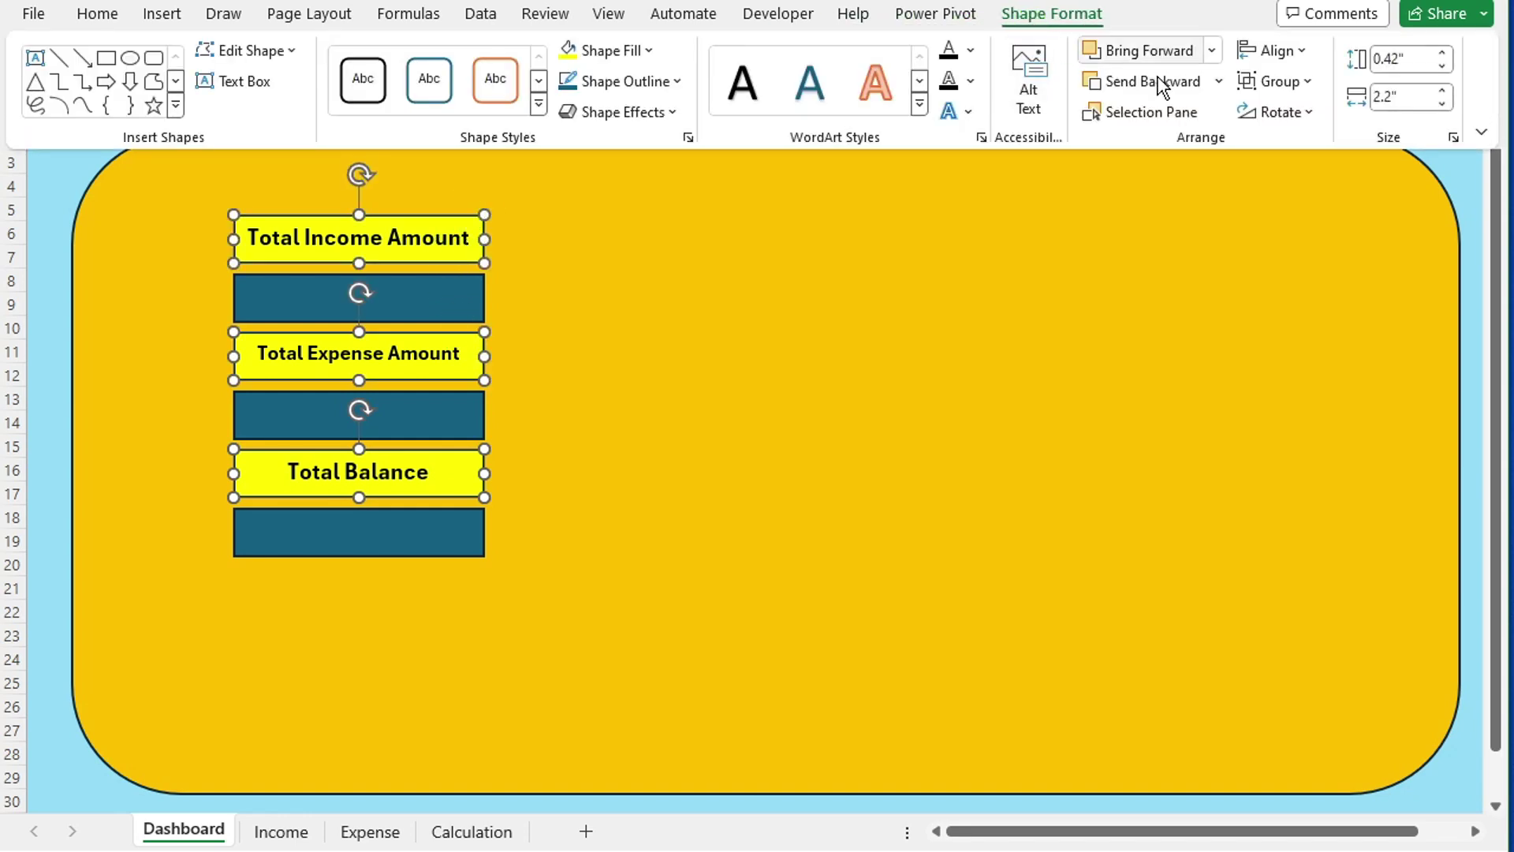
pyautogui.click(1300, 57)
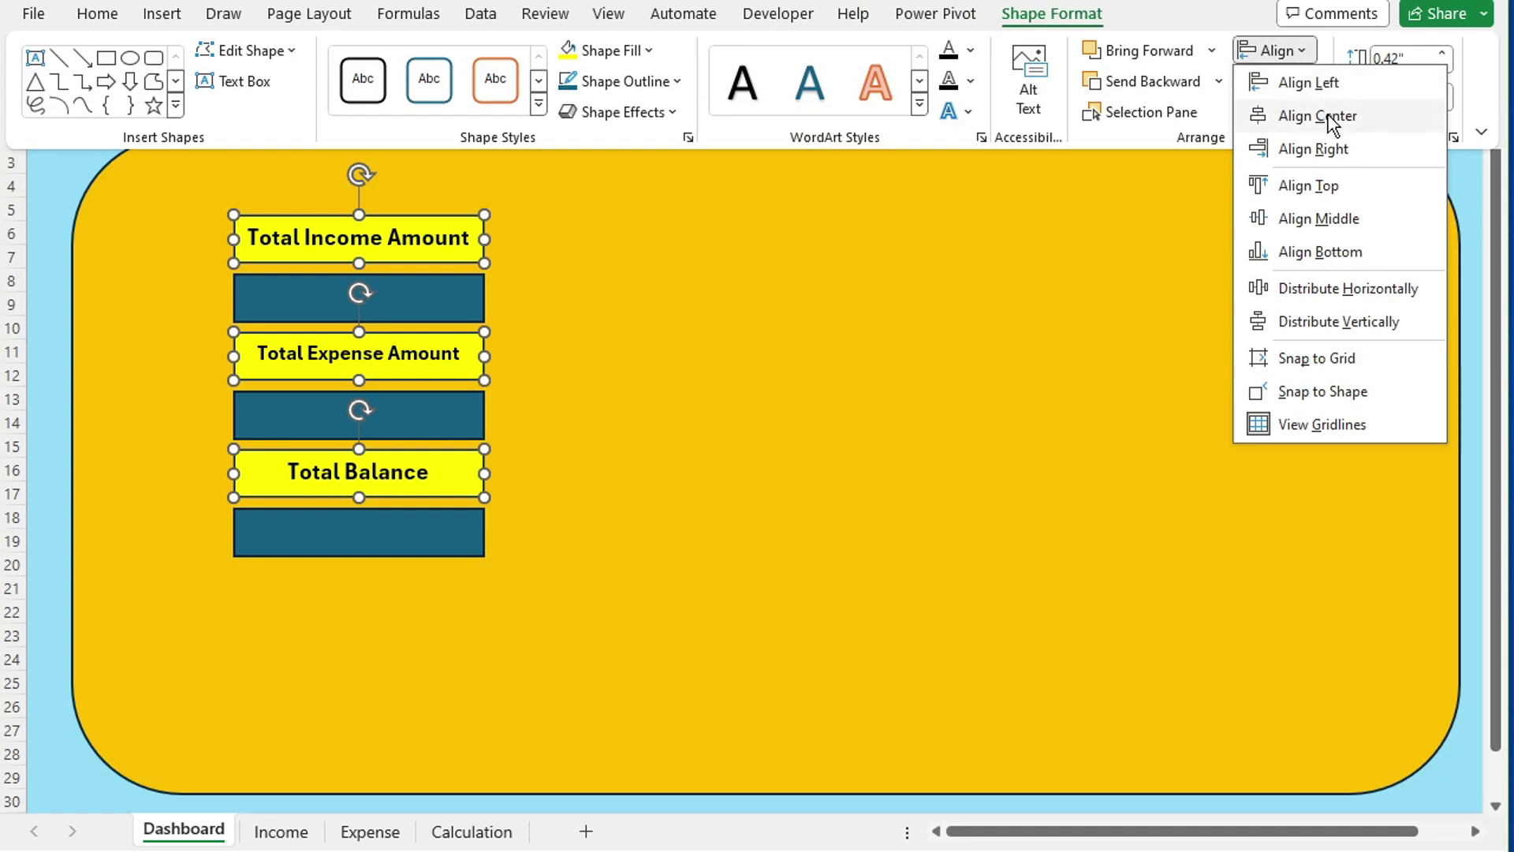
pyautogui.click(1341, 320)
pyautogui.click(1197, 30)
pyautogui.click(1302, 53)
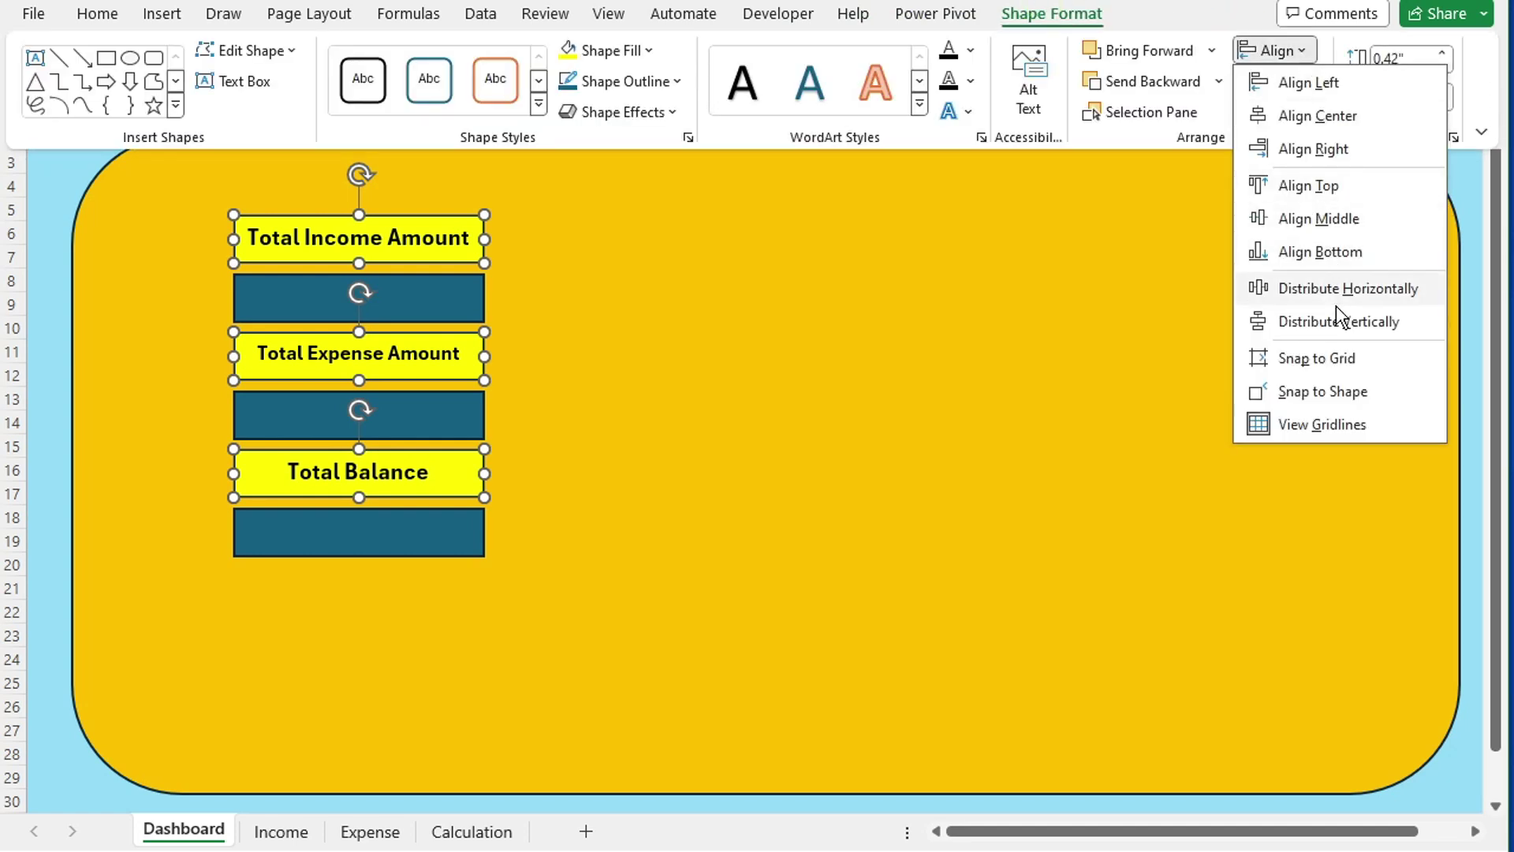
pyautogui.click(1180, 48)
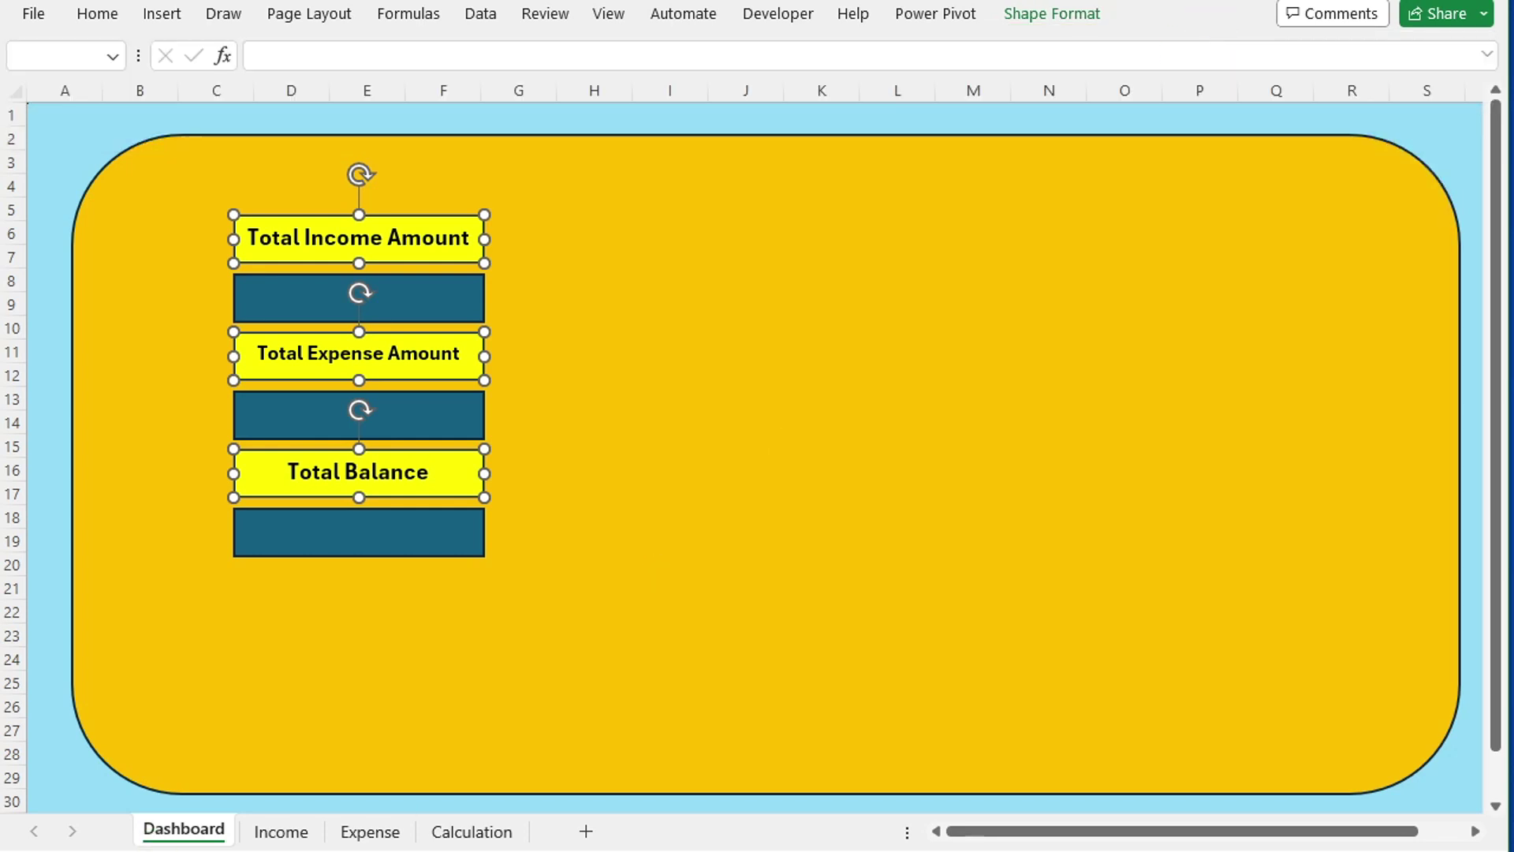
# - Group the three labels and nudge the group slightly up and right
pyautogui.click(1088, 14)
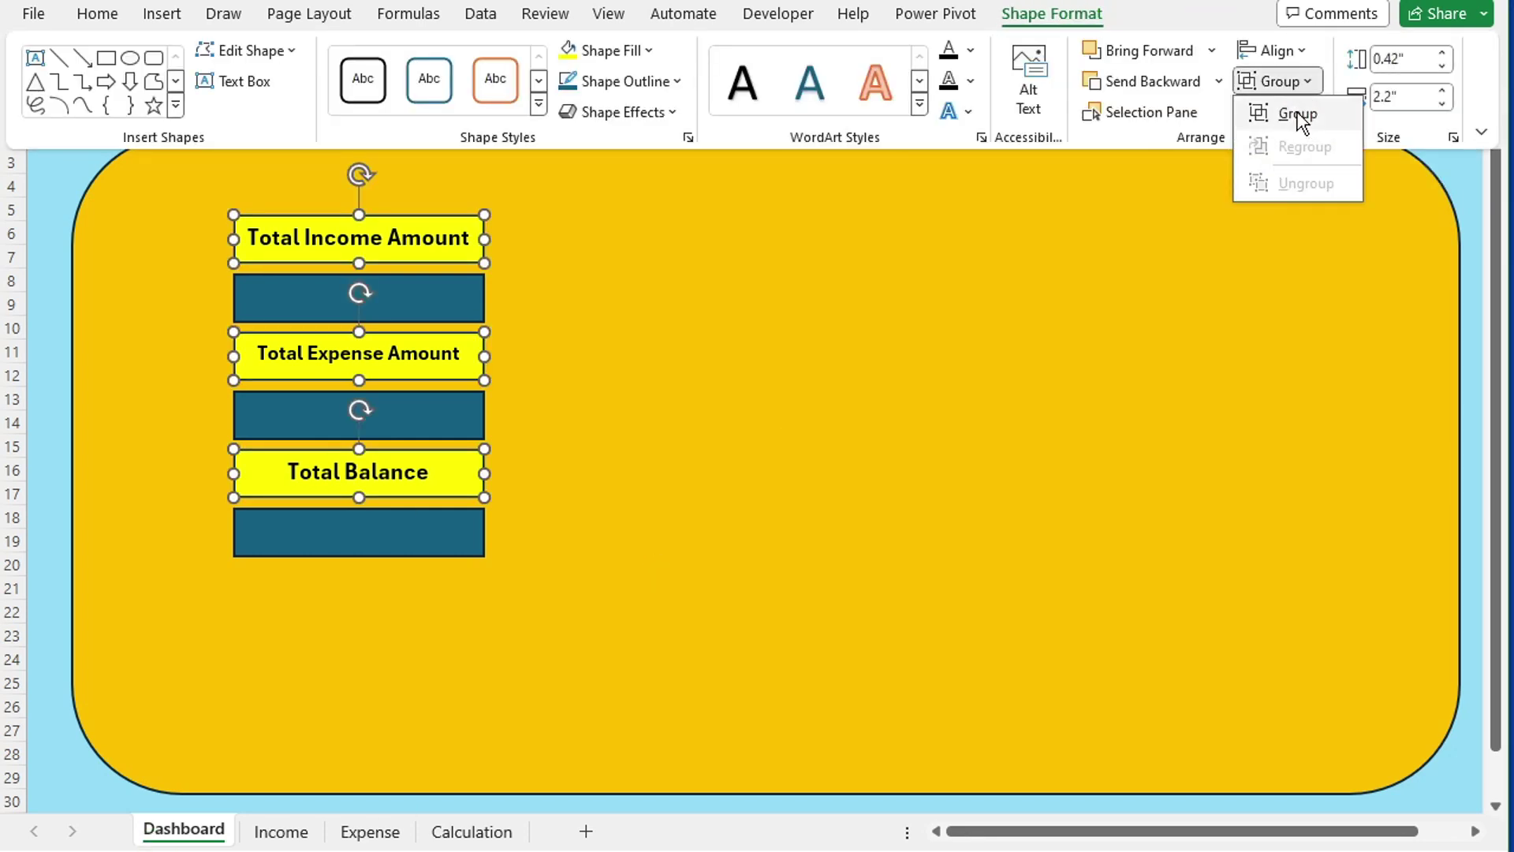
pyautogui.click(1297, 87)
pyautogui.click(1294, 111)
pyautogui.moveTo(436, 203)
pyautogui.mouseDown()
pyautogui.moveTo(456, 202)
pyautogui.moveTo(440, 205)
pyautogui.mouseUp()
pyautogui.click(236, 150)
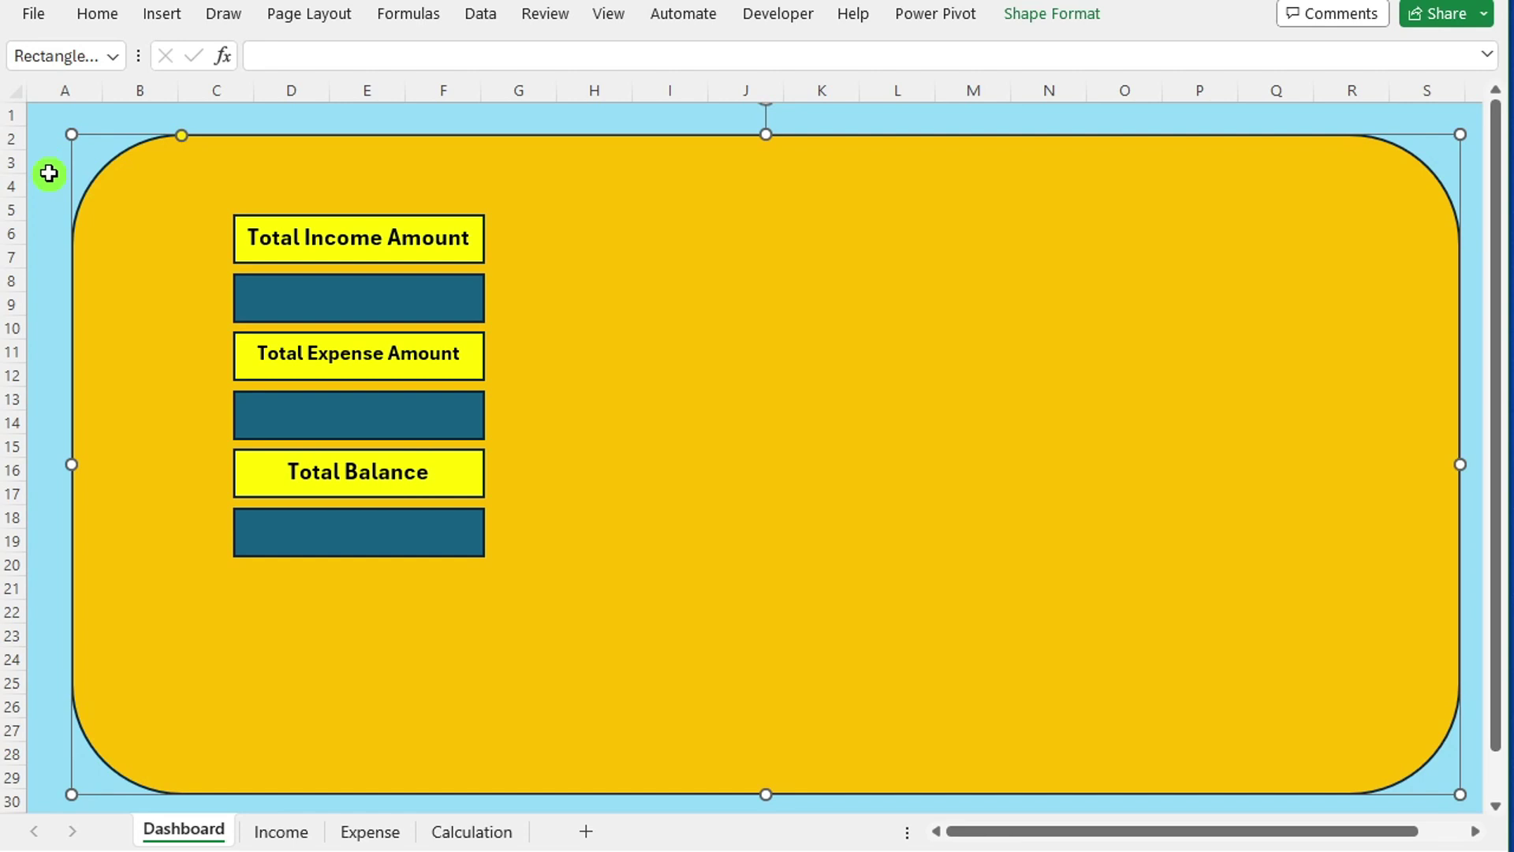
# - Link the box under Total Income Amount to Income!D2 to show $29,000.00
pyautogui.click(316, 298)
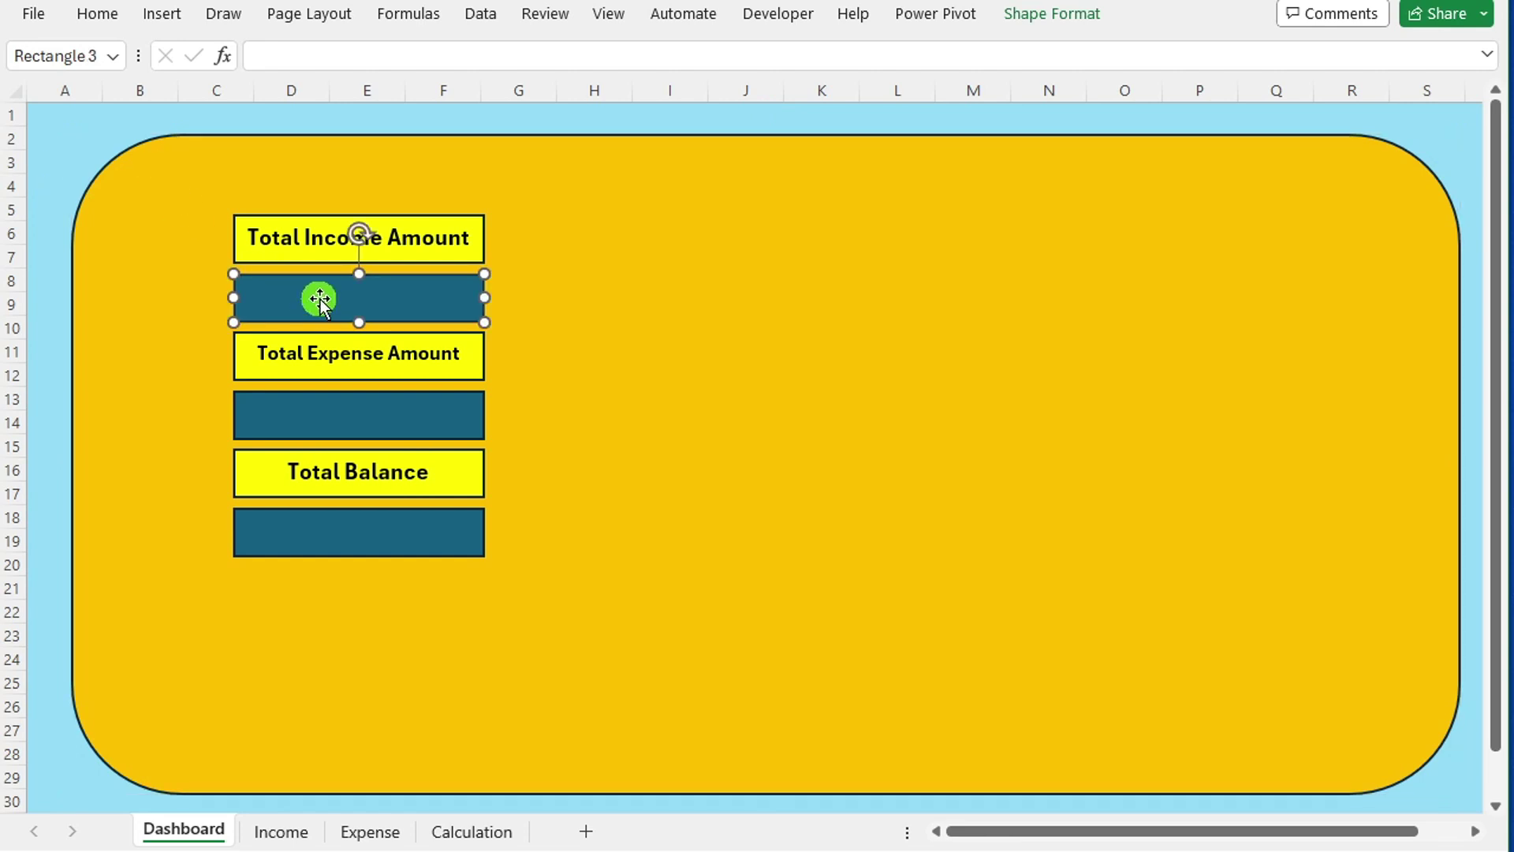
pyautogui.click(314, 54)
pyautogui.write('=')
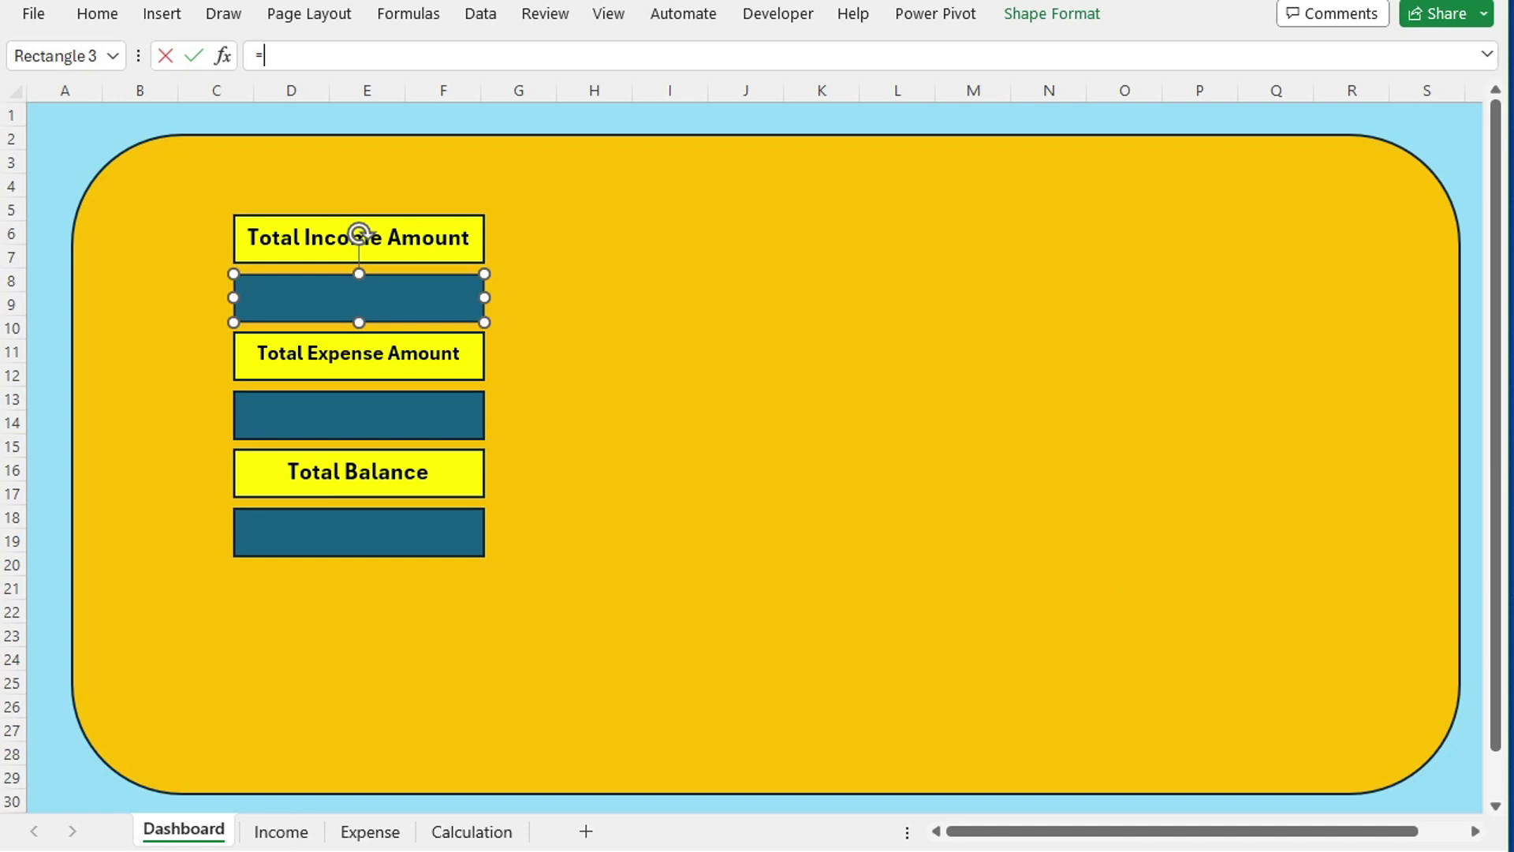
pyautogui.click(281, 831)
pyautogui.click(487, 138)
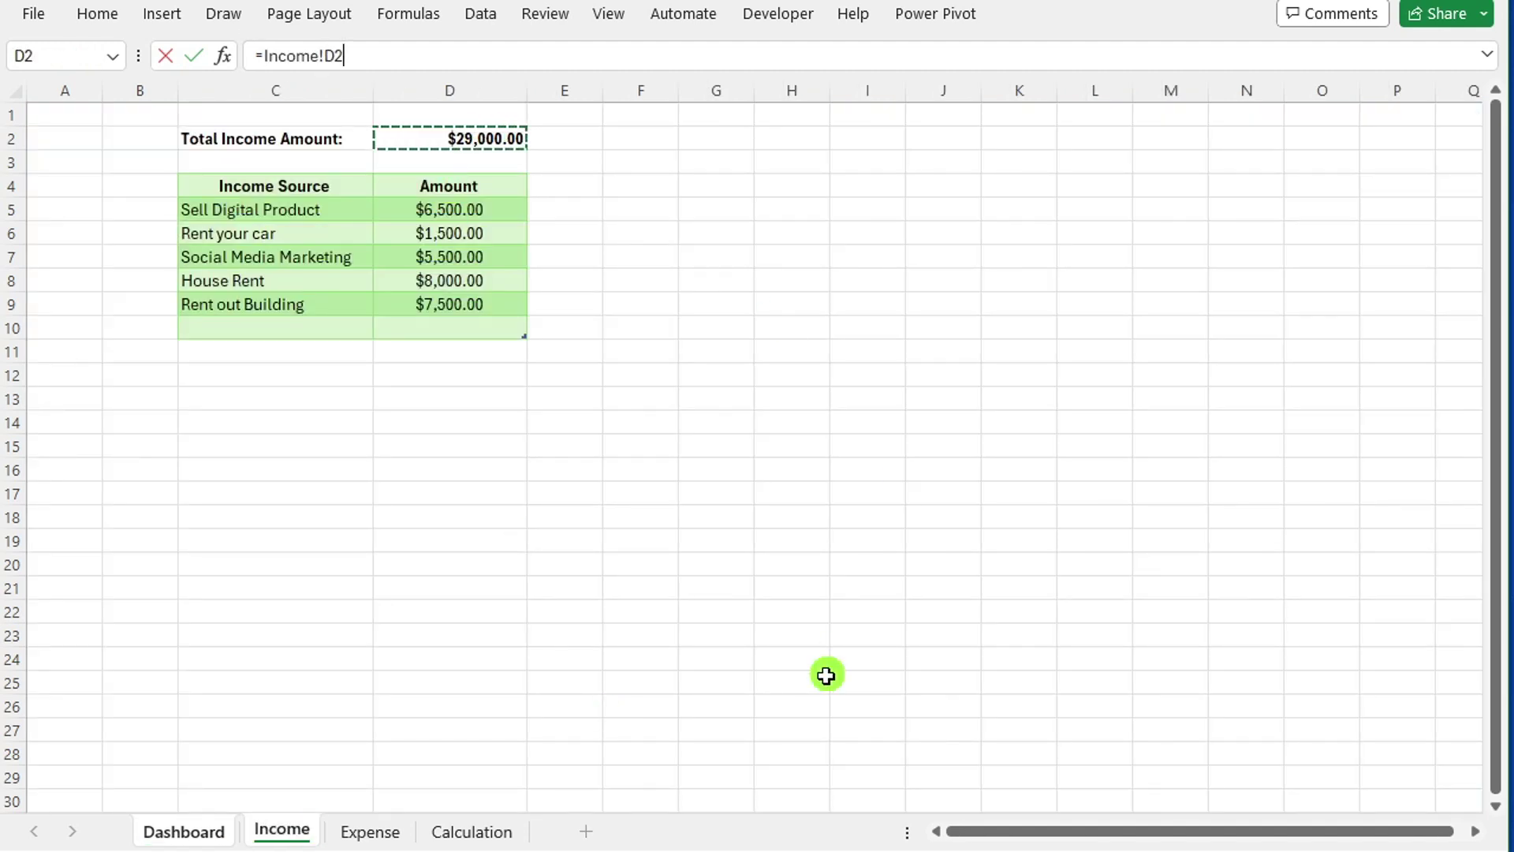
pyautogui.press('Return')
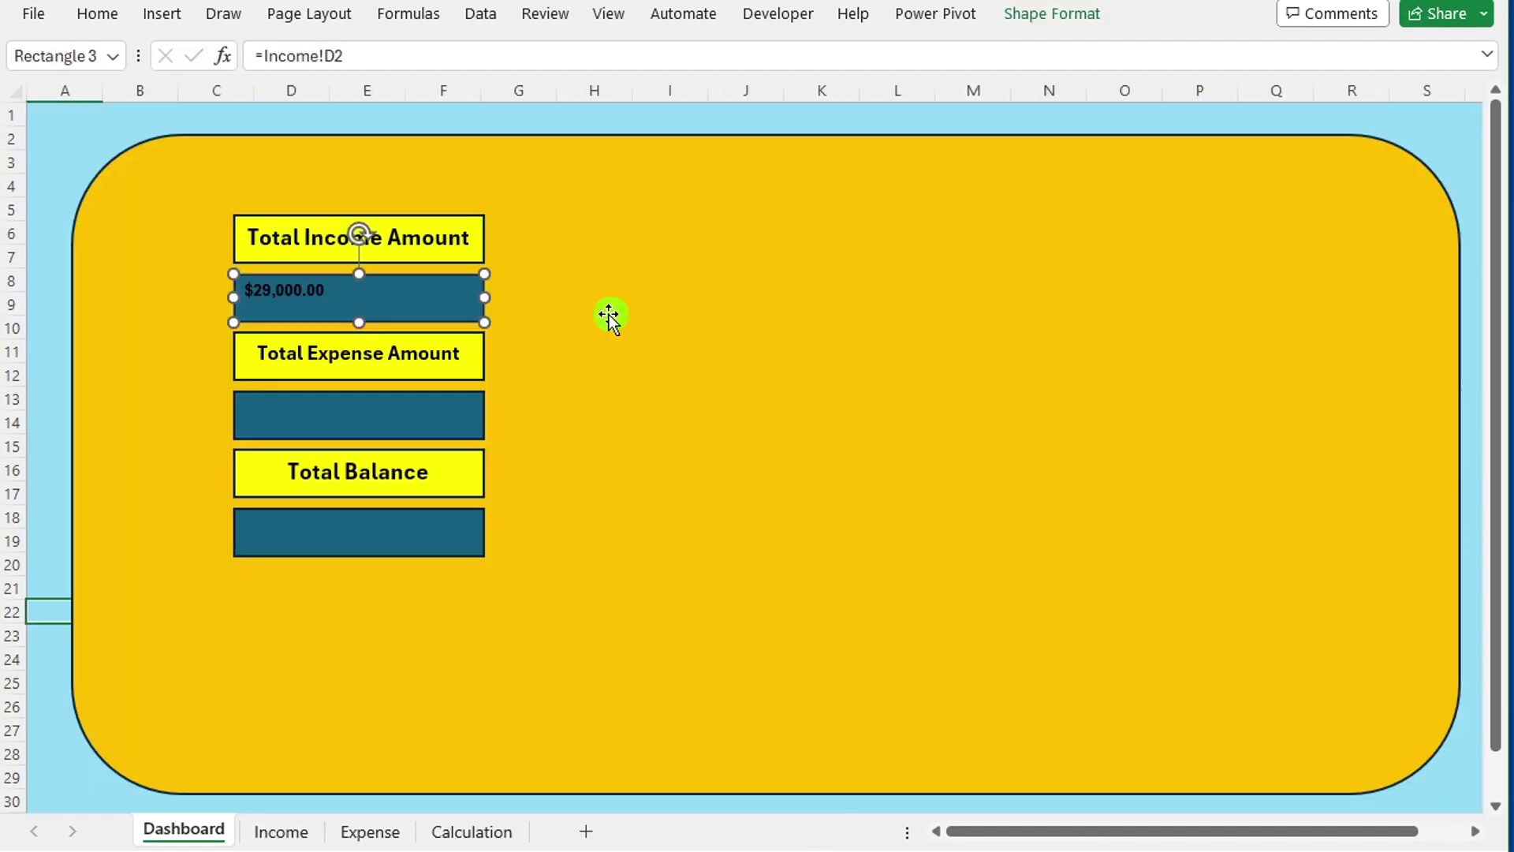
# - Link the box under Total Expense Amount to Expense!D2 to show $7,700.00
pyautogui.click(356, 398)
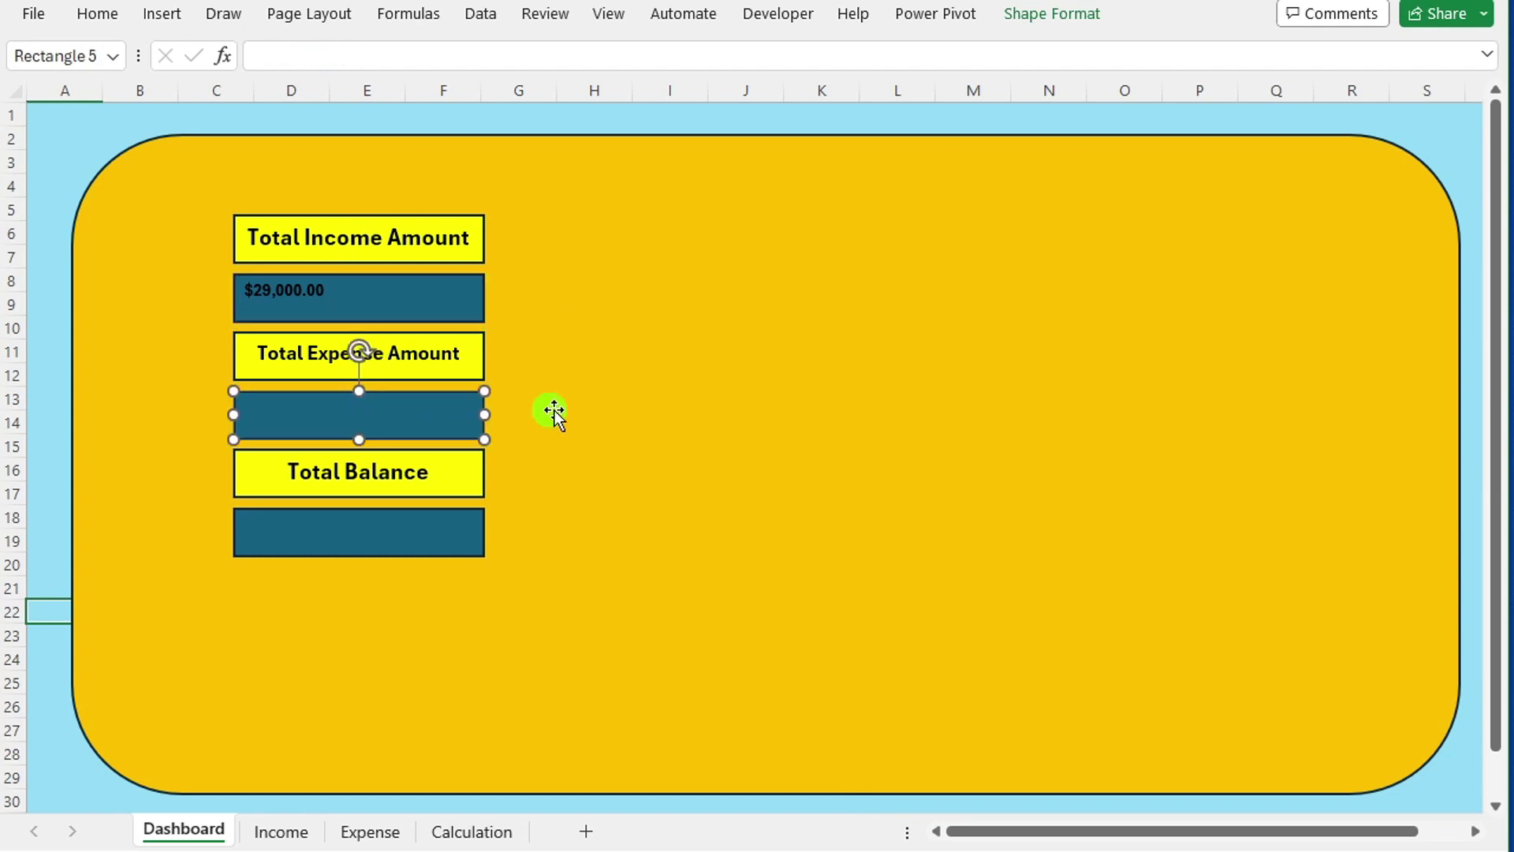
pyautogui.click(321, 53)
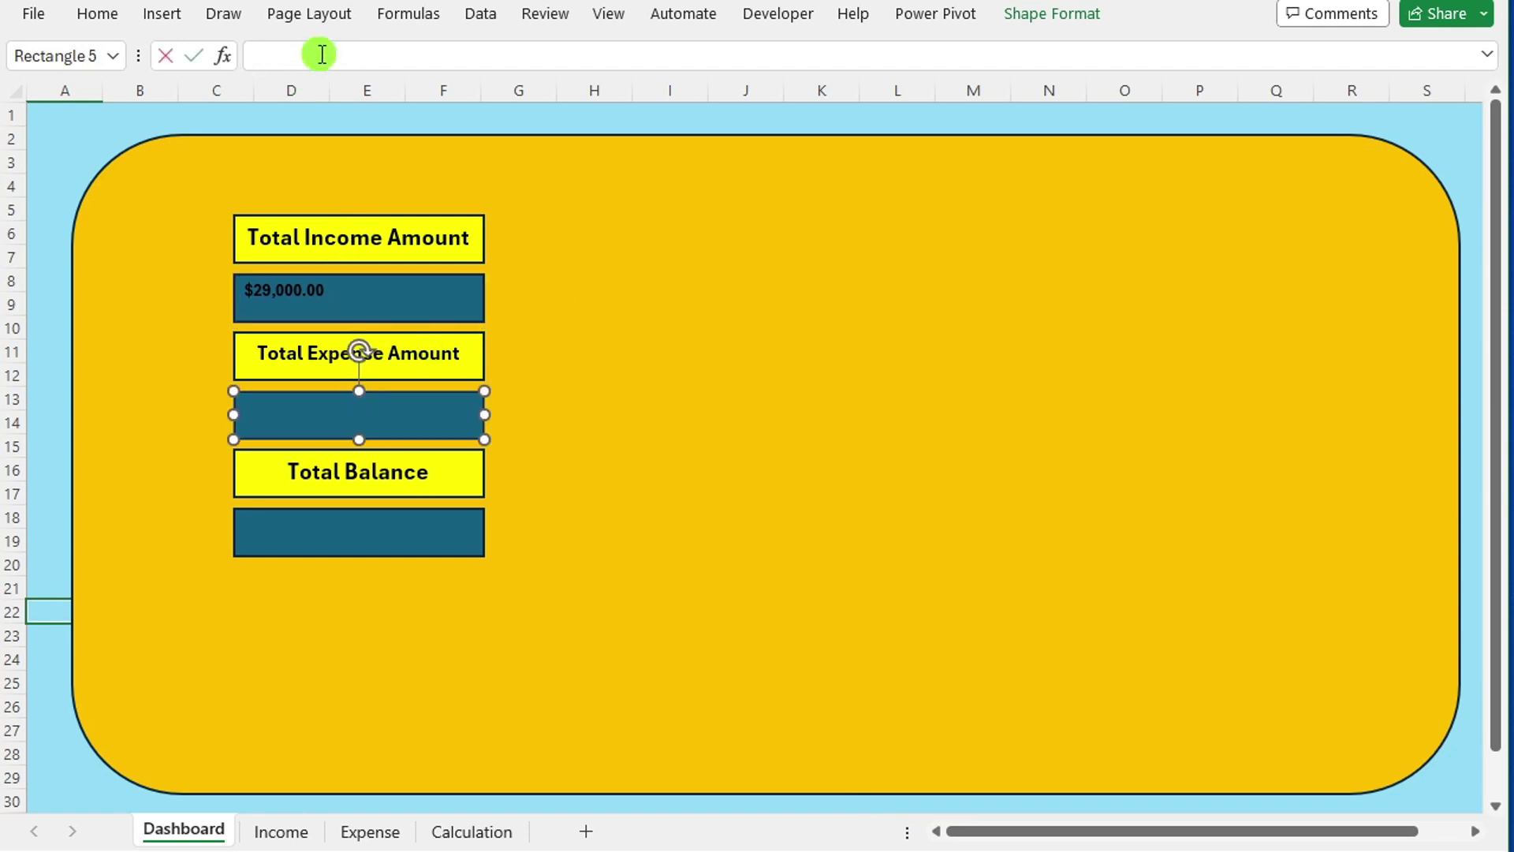
pyautogui.click(395, 830)
pyautogui.click(485, 141)
pyautogui.press('Return')
# - Link the box under Total Balance to Calculation!F9 to show $21,300.00
pyautogui.click(334, 524)
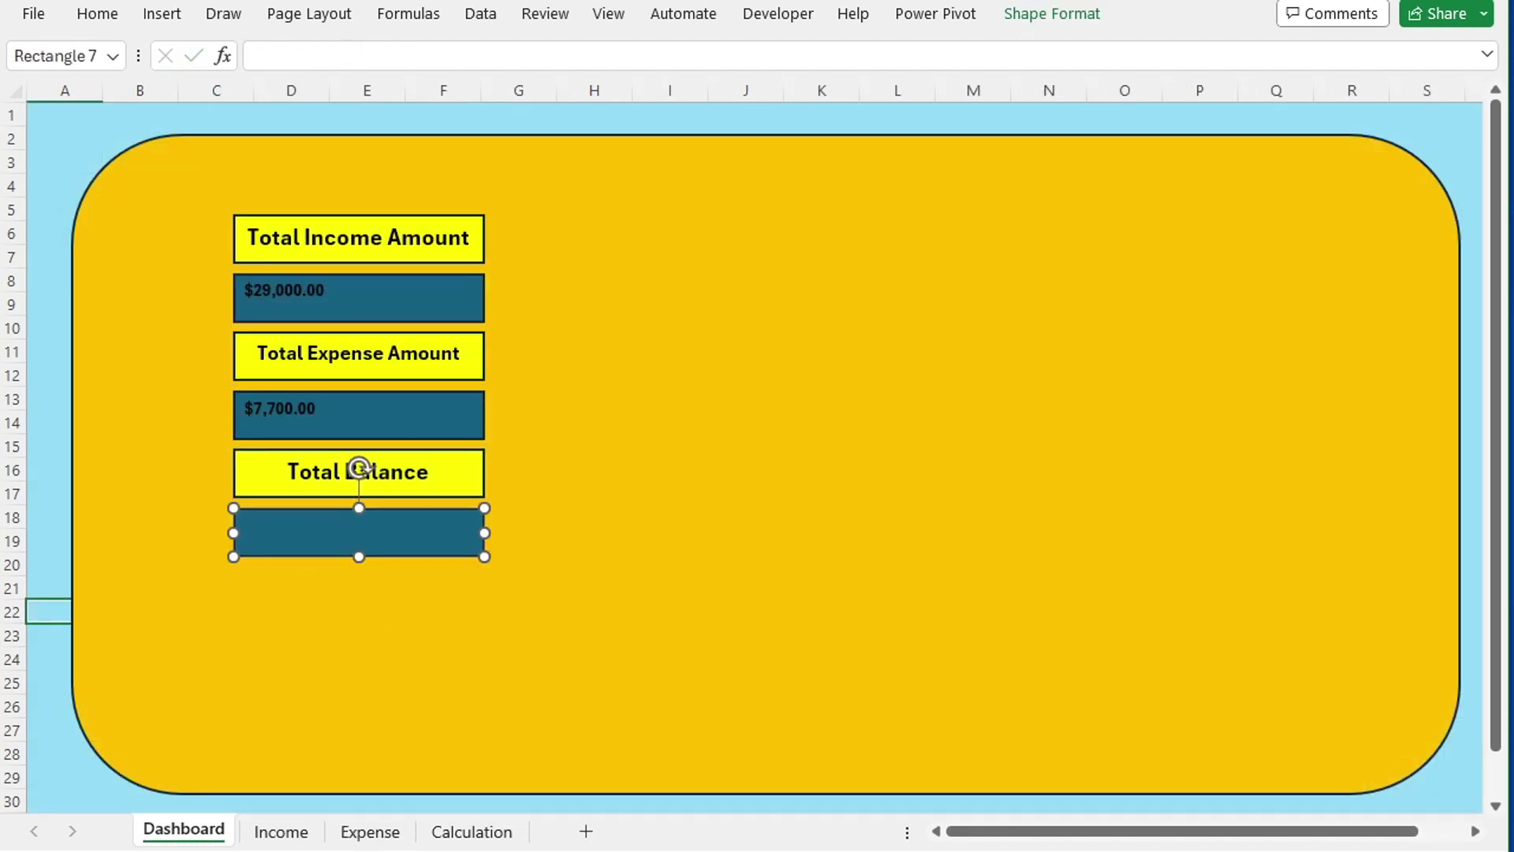
pyautogui.click(383, 832)
pyautogui.click(466, 836)
pyautogui.click(639, 304)
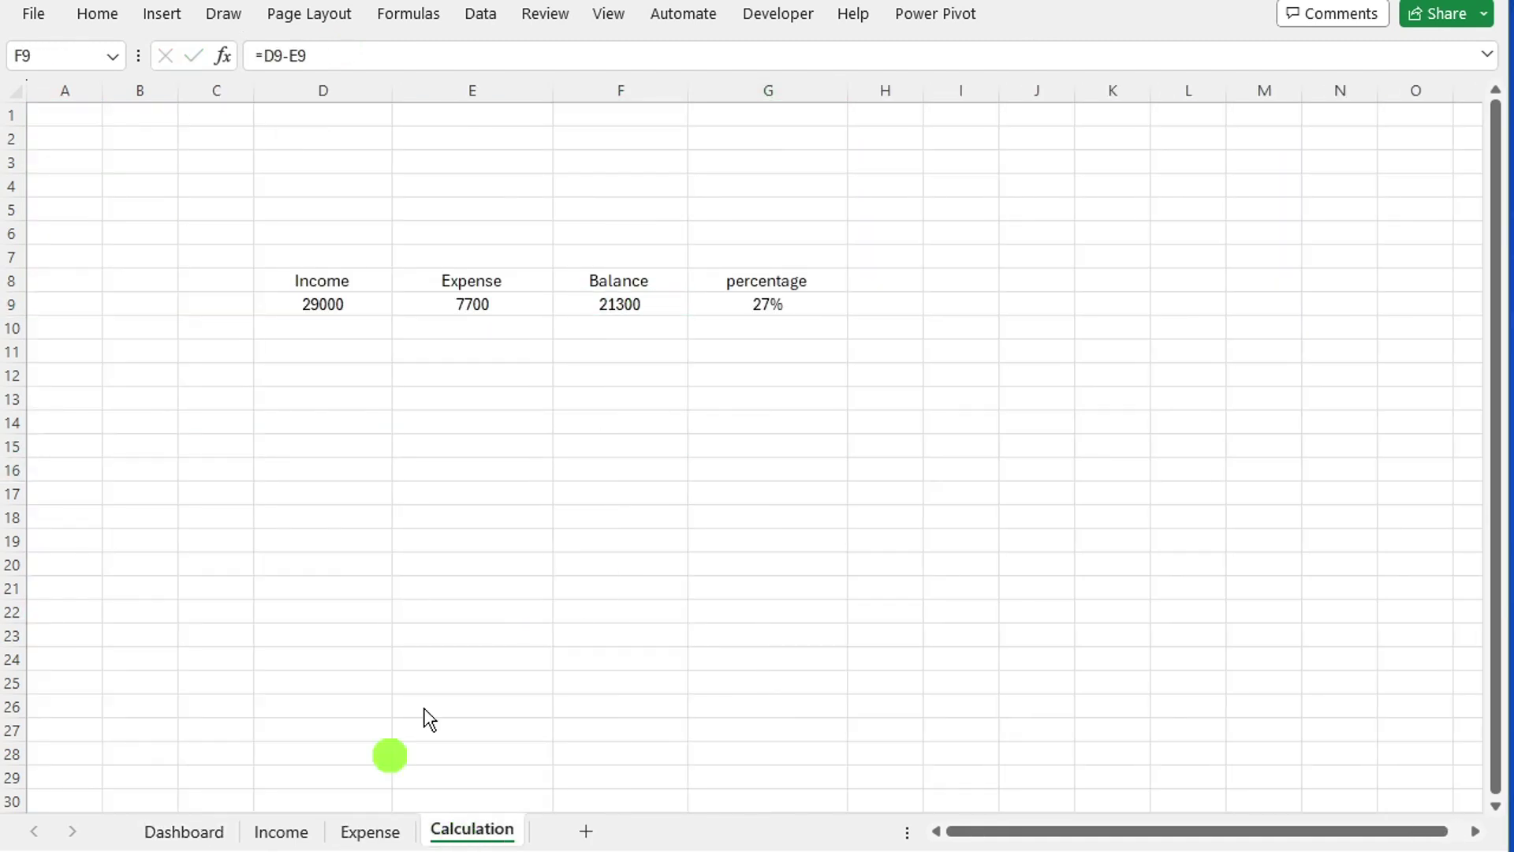
pyautogui.click(198, 834)
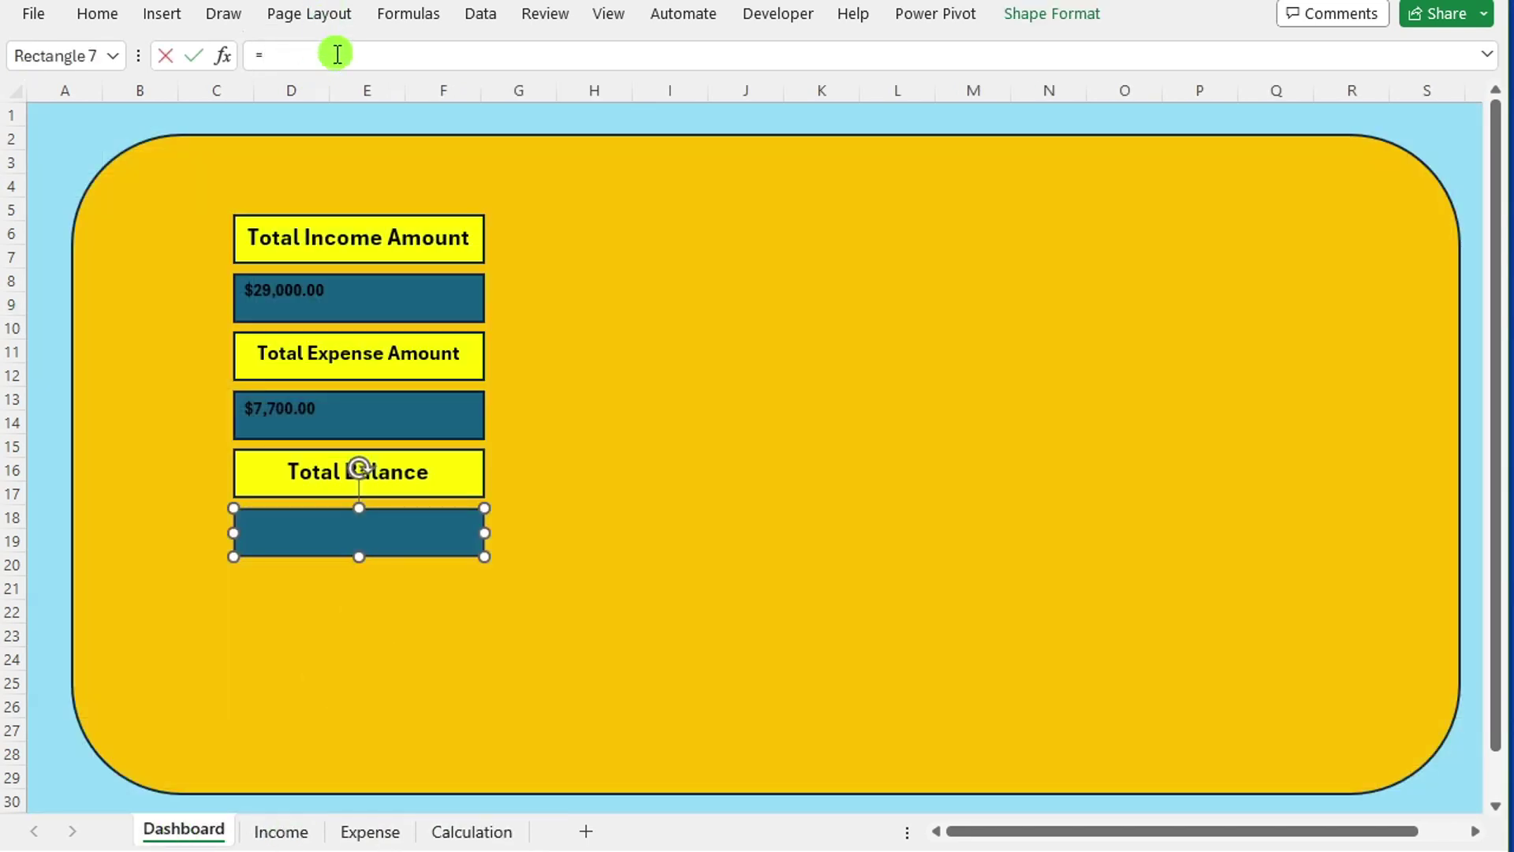
pyautogui.click(471, 832)
pyautogui.click(611, 306)
pyautogui.press('Return')
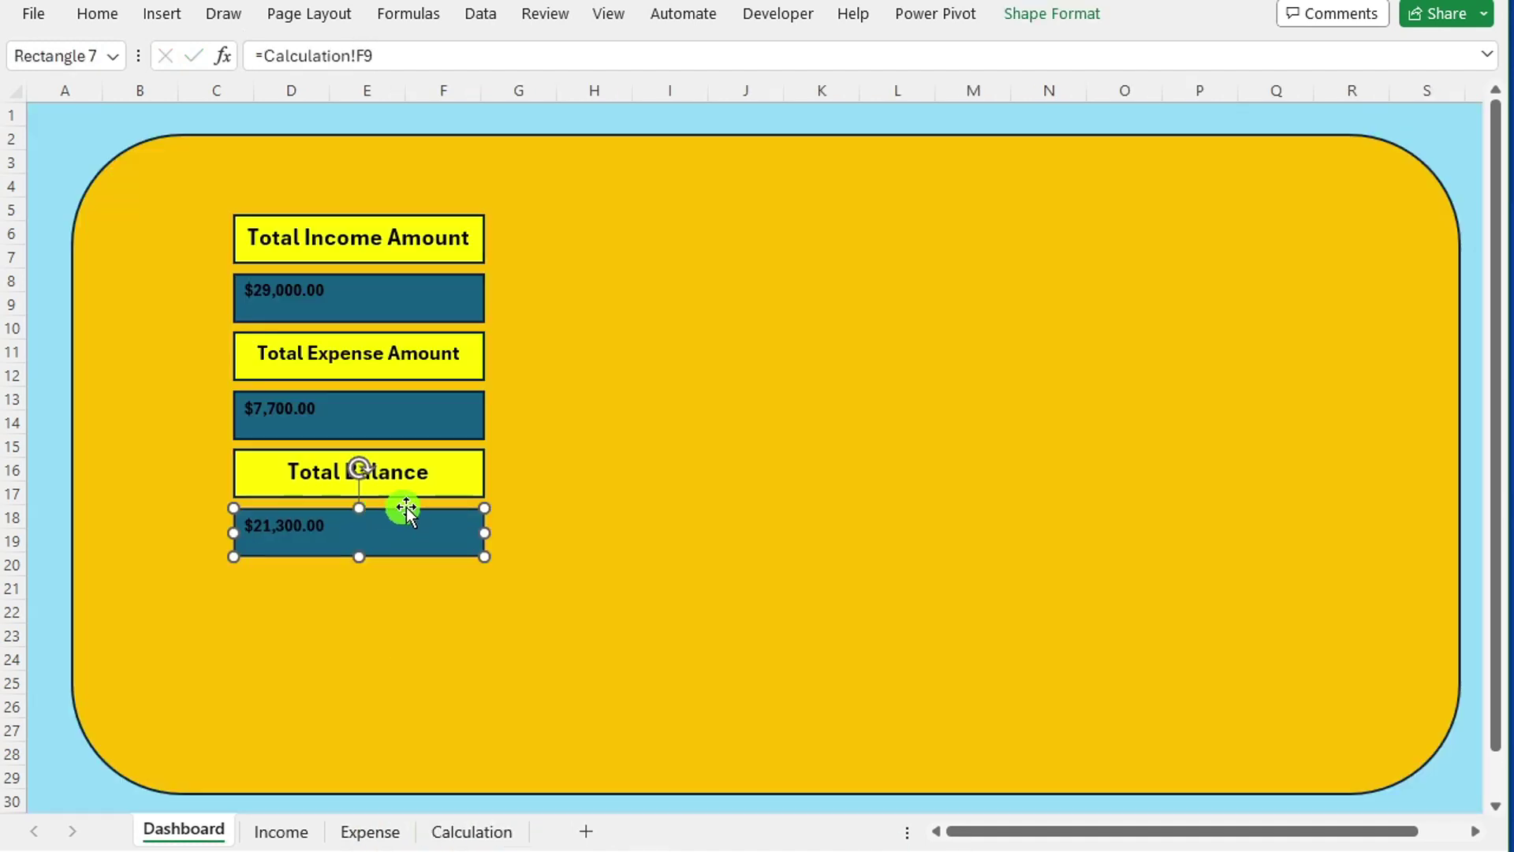
pyautogui.click(411, 277)
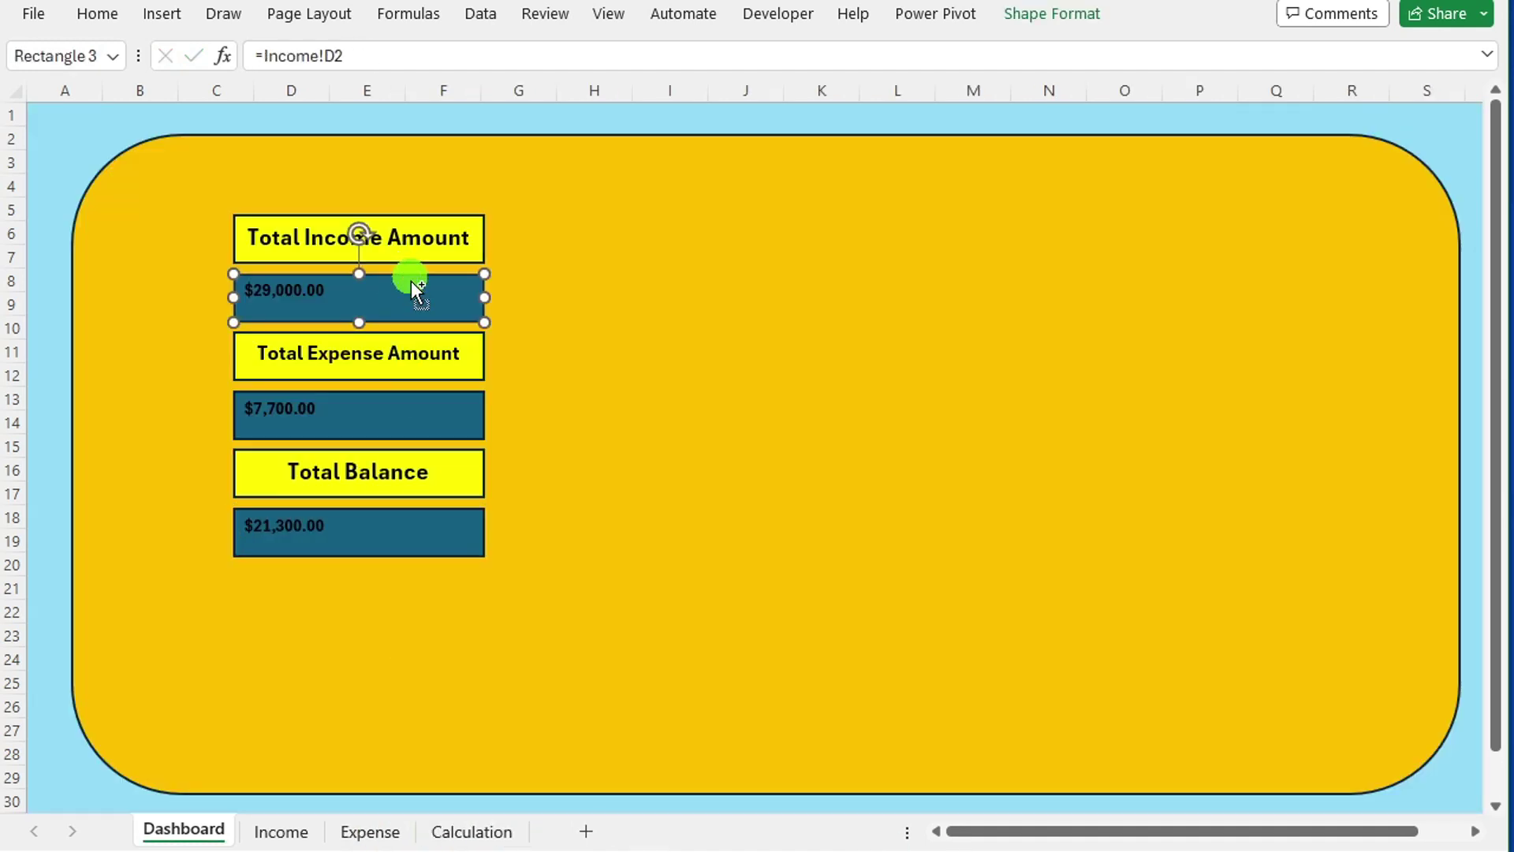
pyautogui.keyDown('ctrl'); pyautogui.click(416, 396); pyautogui.keyUp('ctrl')
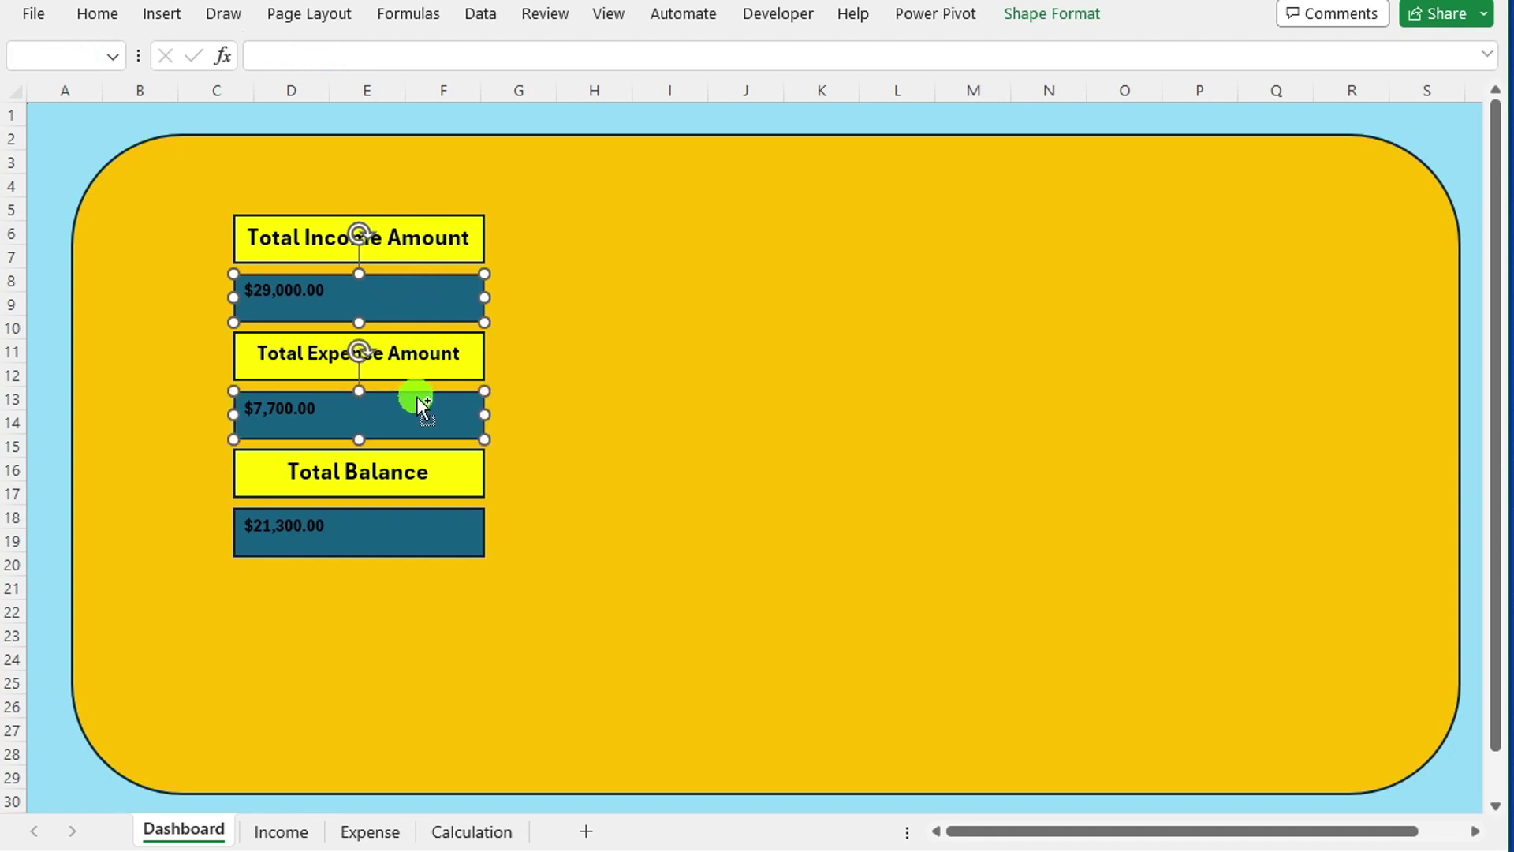
# - Give the $29,000.00, $7,700.00 and $21,300.00 value boxes no fill and no outline
pyautogui.keyDown('ctrl'); pyautogui.click(385, 512); pyautogui.keyUp('ctrl')
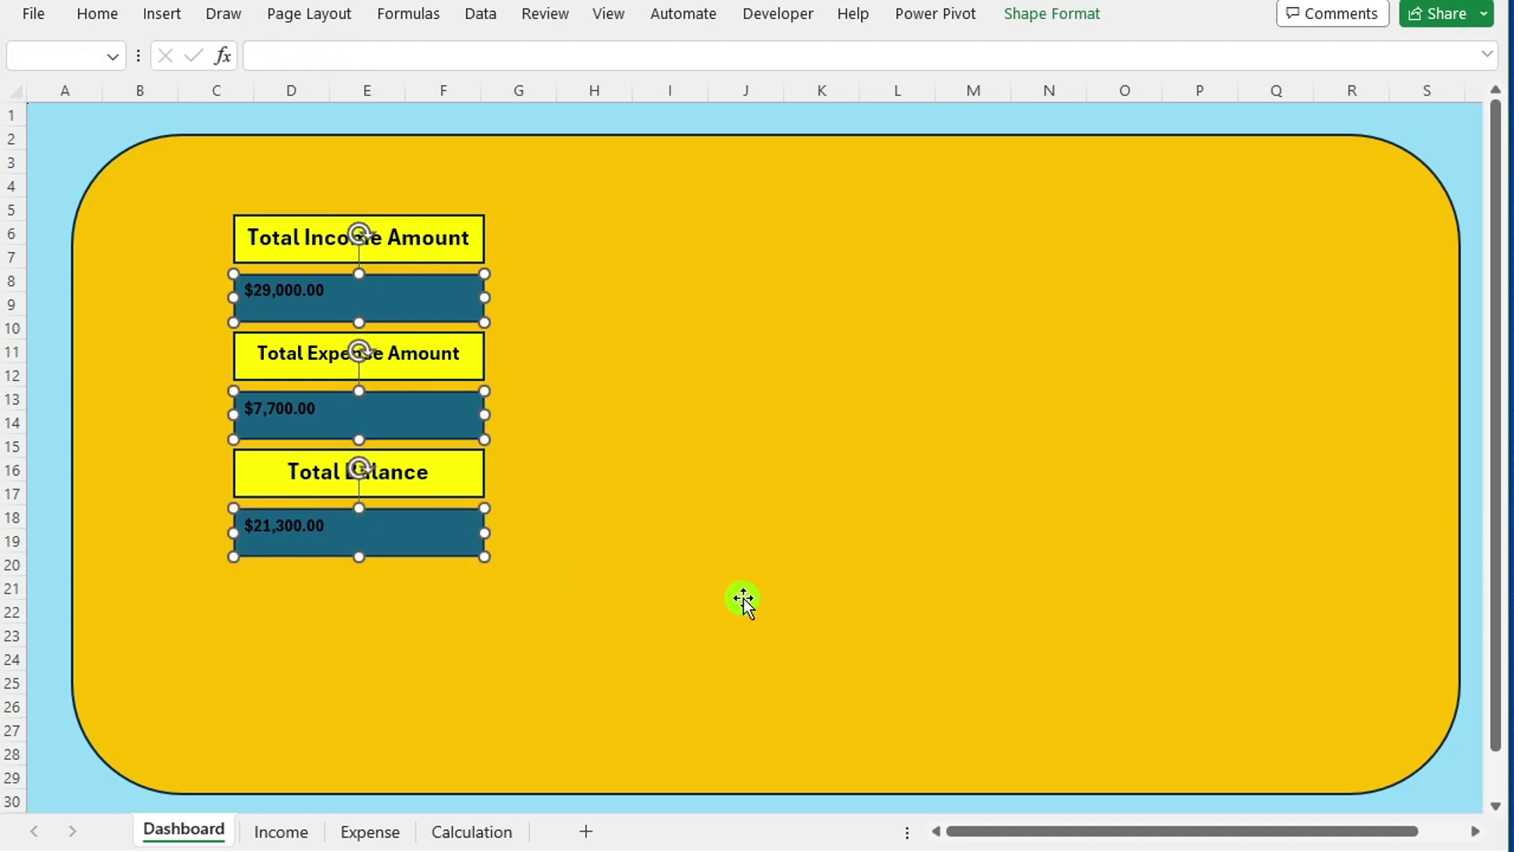
pyautogui.click(1080, 15)
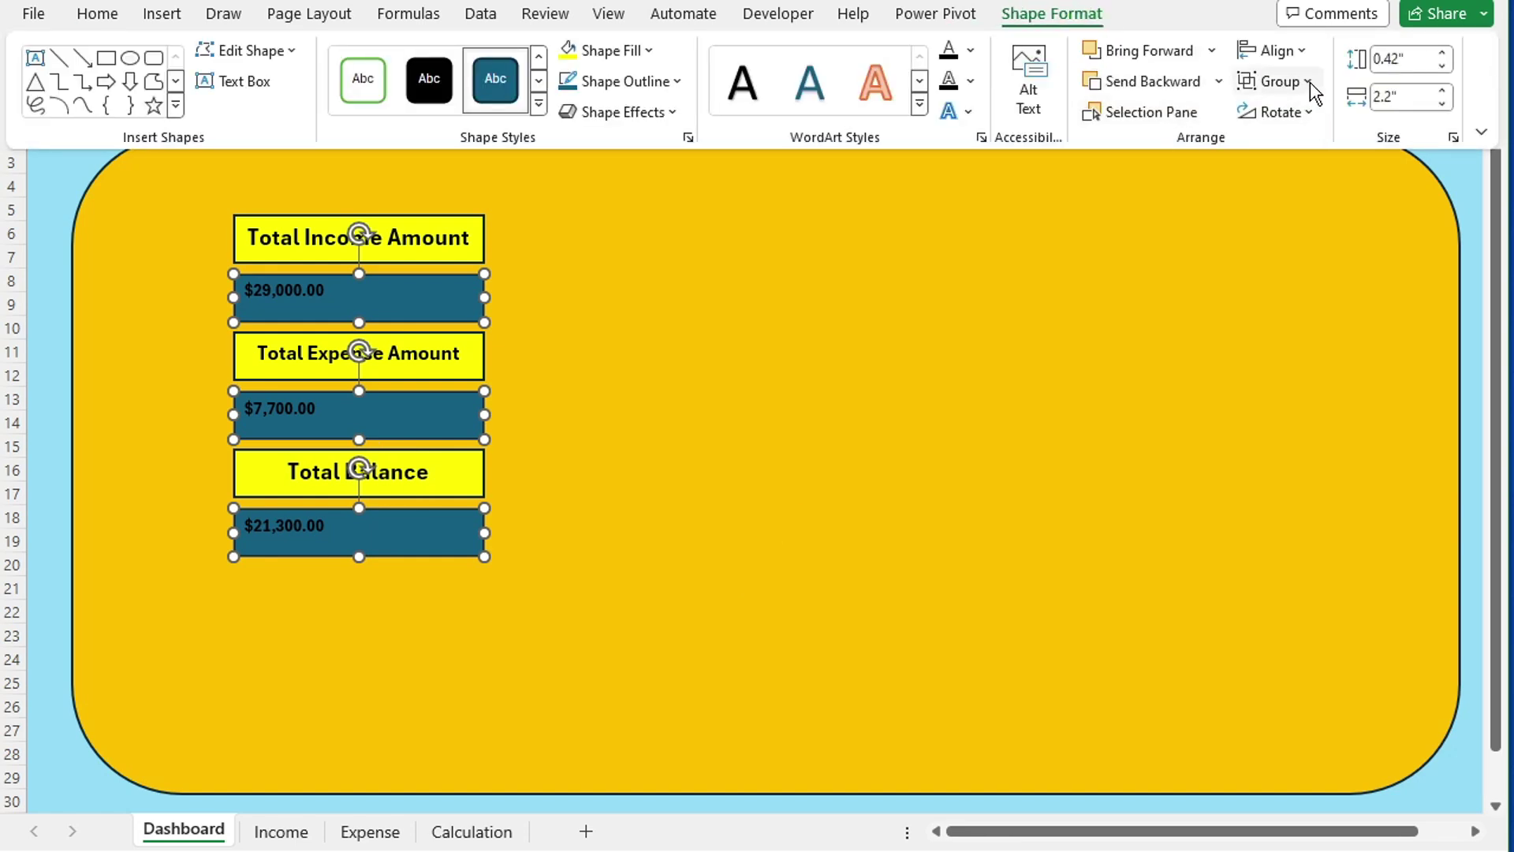
pyautogui.click(648, 50)
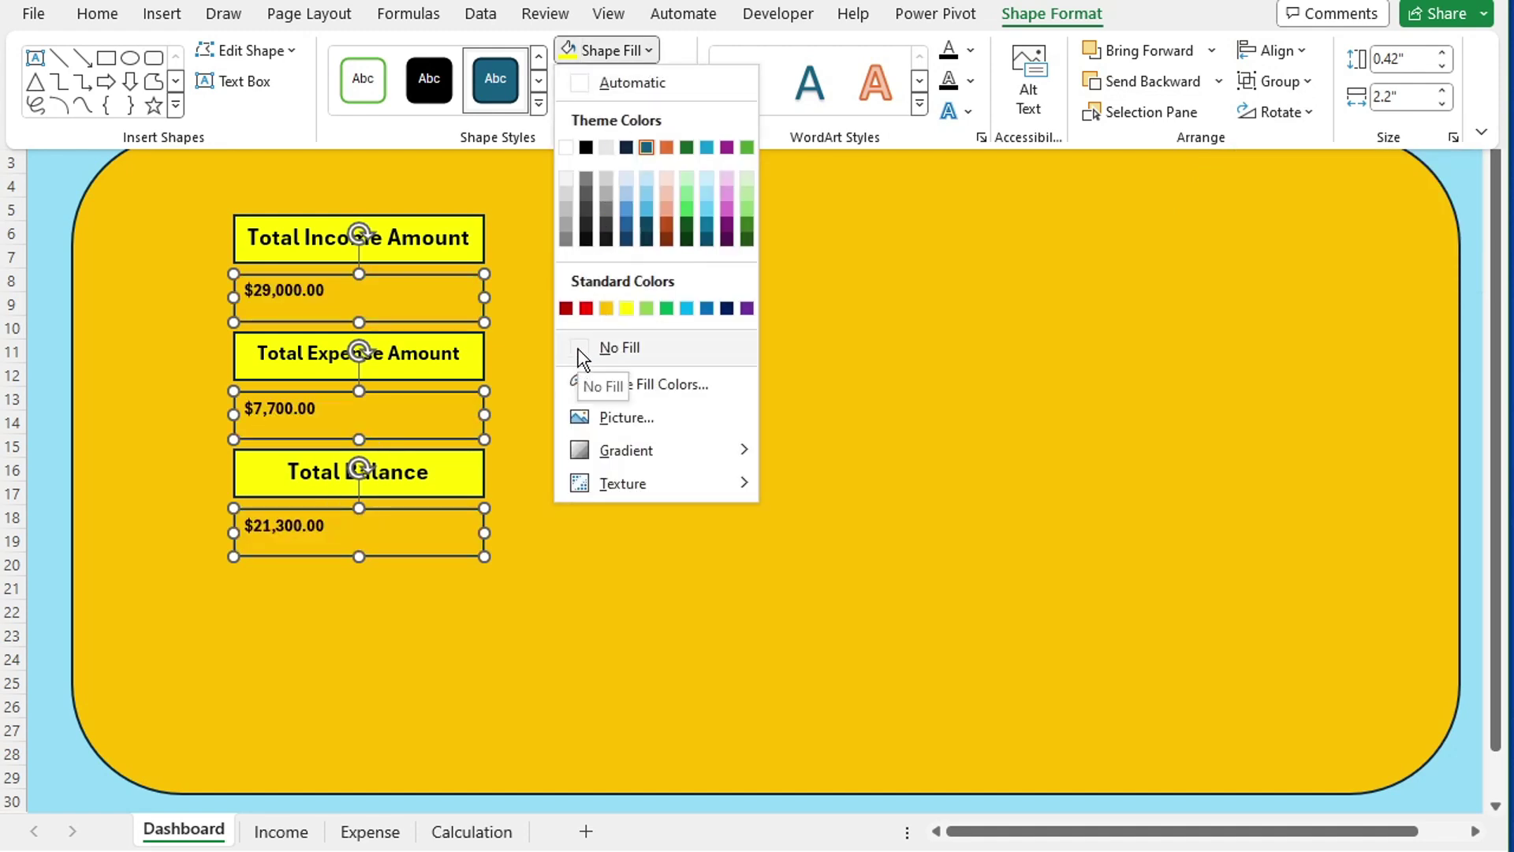
pyautogui.click(599, 349)
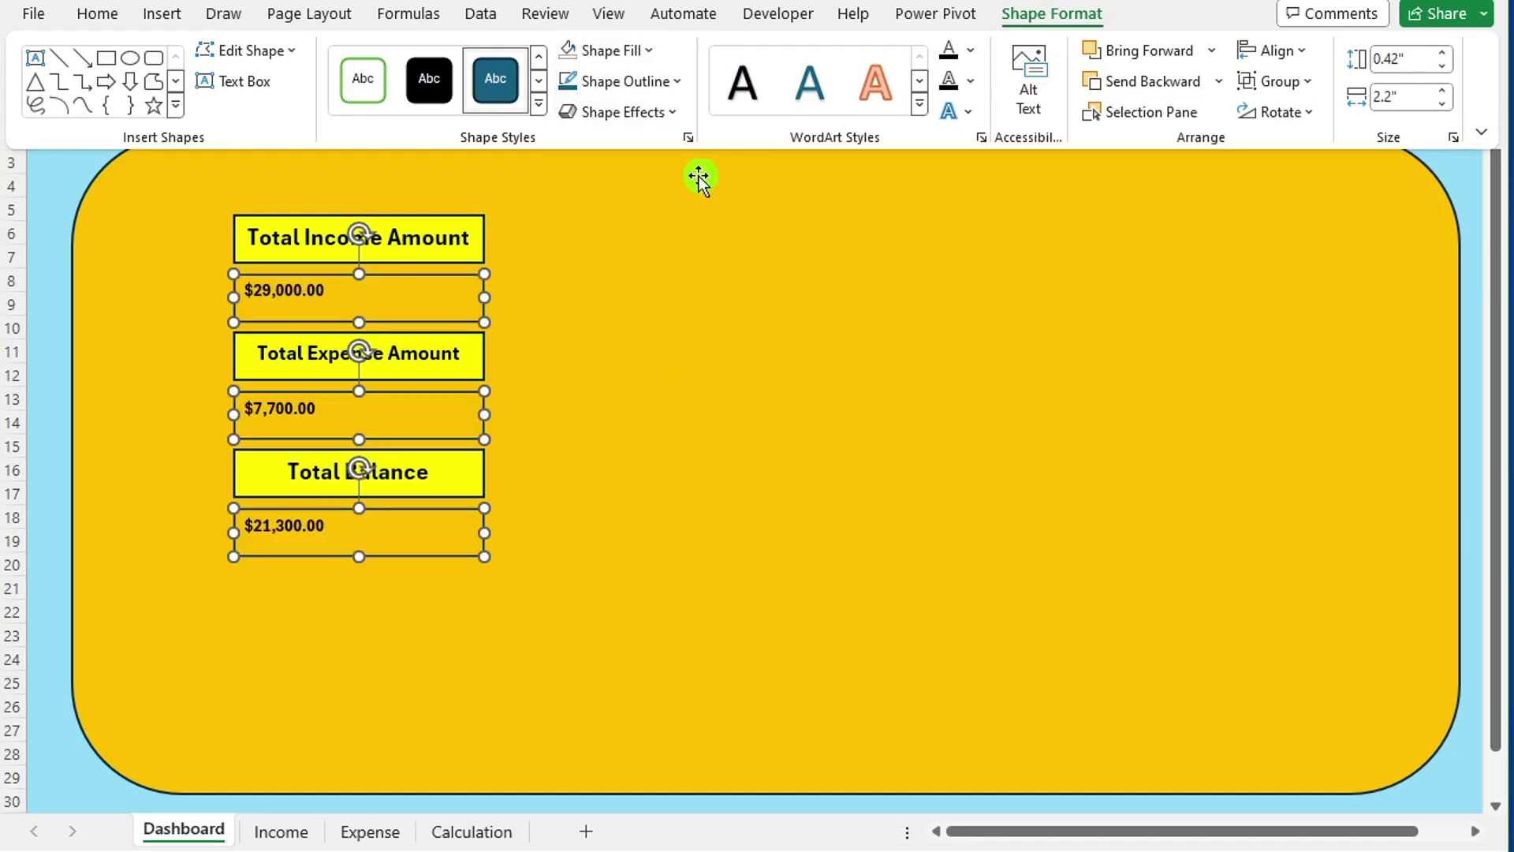
pyautogui.click(677, 82)
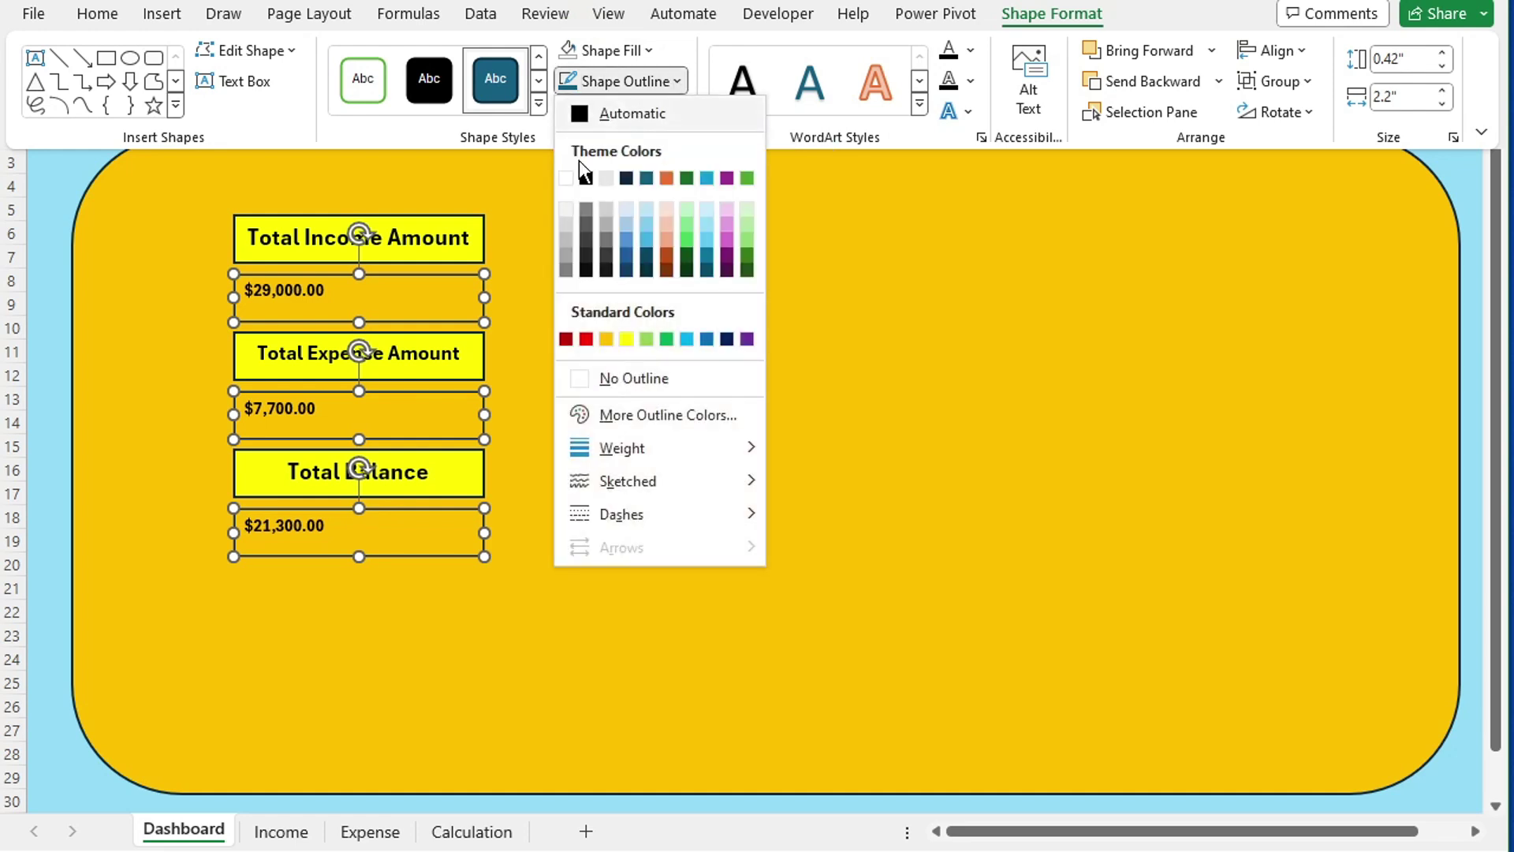
pyautogui.click(584, 383)
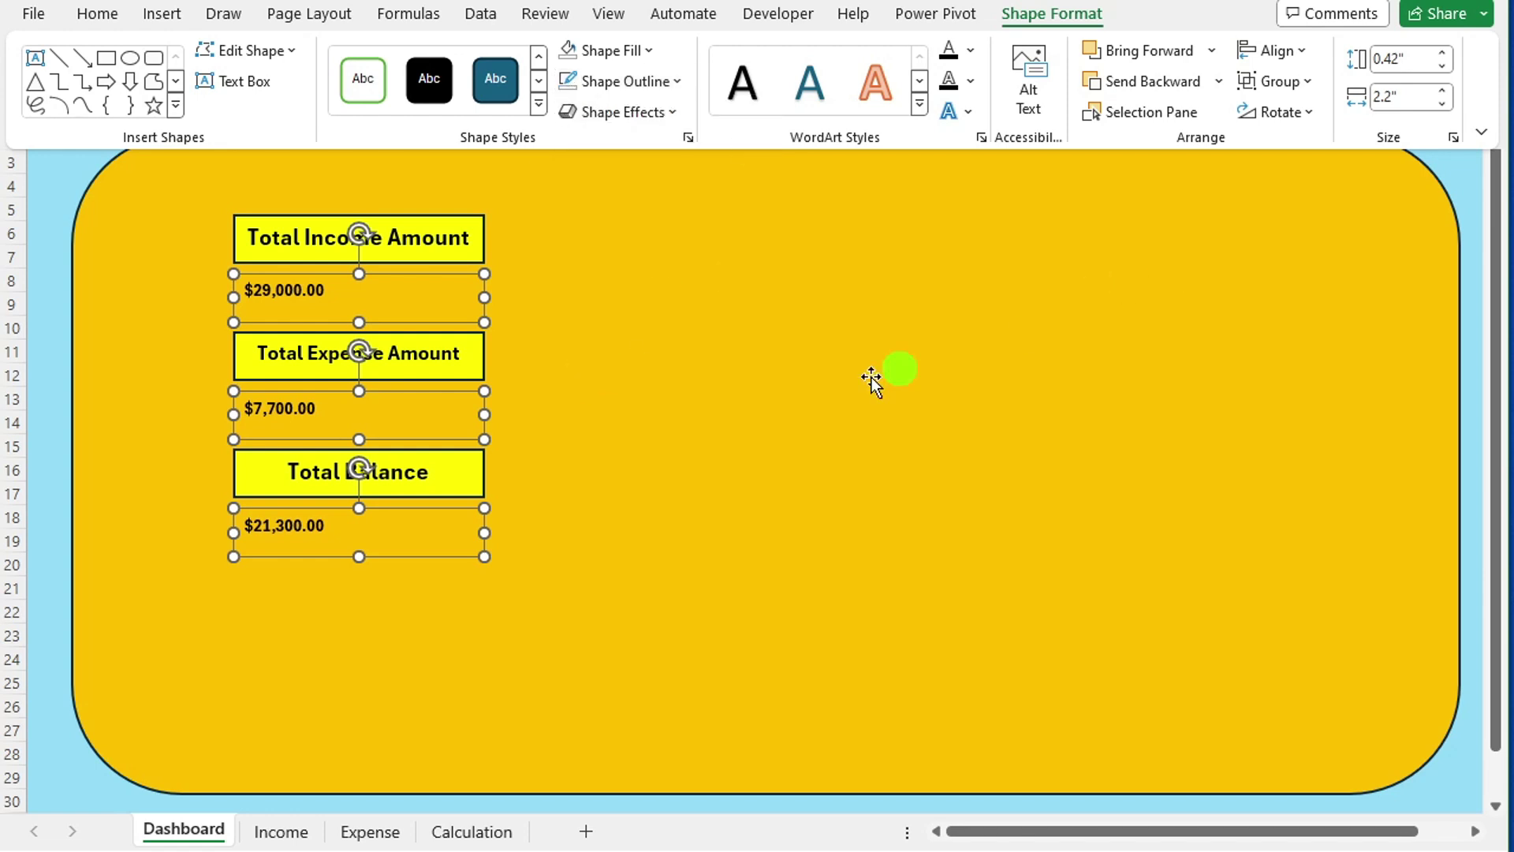
pyautogui.click(99, 13)
# - Enlarge the three totals to size 16 and centre them in their boxes
pyautogui.click(354, 58)
pyautogui.click(354, 58)
pyautogui.click(354, 58)
pyautogui.click(462, 80)
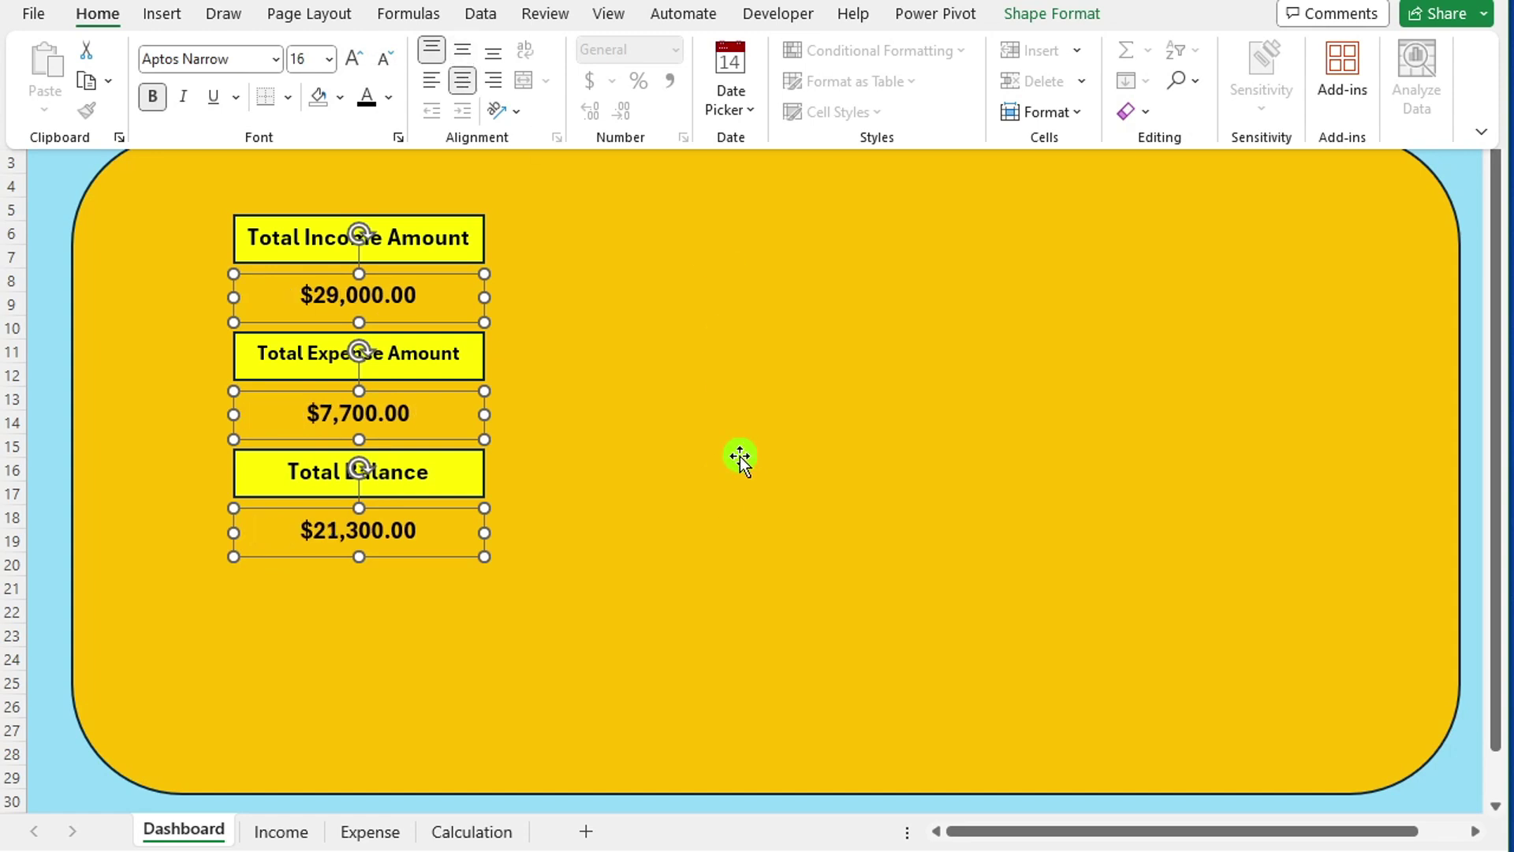
pyautogui.click(661, 463)
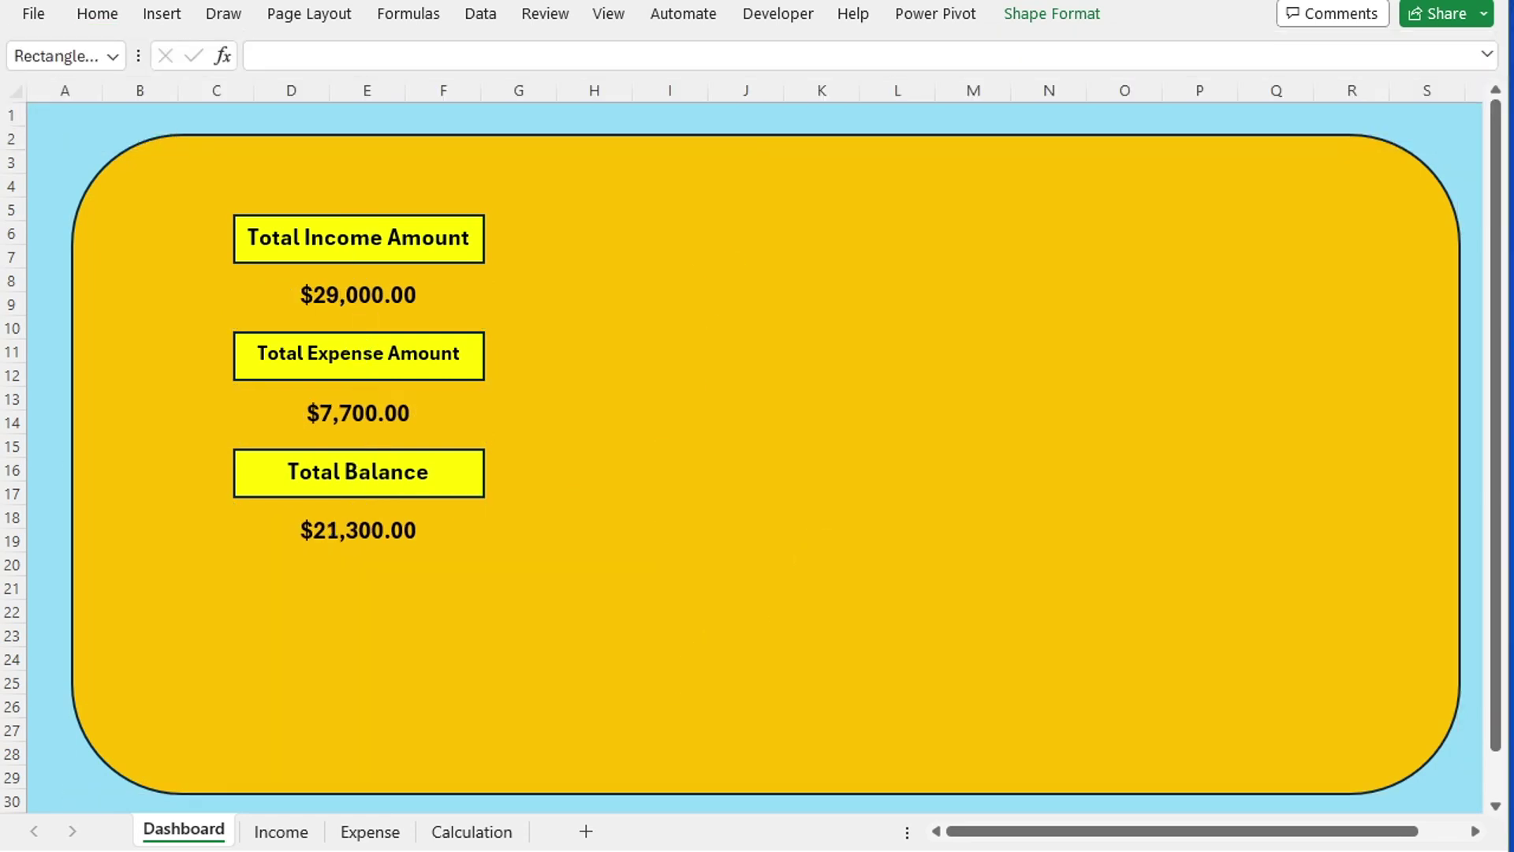
# - Draw a rectangle below the totals and duplicate it into a 2x2 grid of boxes
pyautogui.click(162, 13)
pyautogui.click(304, 102)
pyautogui.click(345, 162)
pyautogui.click(315, 260)
pyautogui.moveTo(140, 585); pyautogui.dragTo(365, 621)
pyautogui.hotkey('ctrl', 'd')
pyautogui.hotkey('ctrl', 'd')
pyautogui.hotkey('ctrl', 'd')
pyautogui.moveTo(268, 623); pyautogui.dragTo(505, 596)
pyautogui.moveTo(403, 645); pyautogui.dragTo(612, 618)
pyautogui.moveTo(299, 640); pyautogui.dragTo(279, 642)
# - Align the bottom pair and the top pair of boxes with each other
pyautogui.keyDown('shift'); pyautogui.click(473, 640); pyautogui.keyUp('shift')
pyautogui.click(1052, 14)
pyautogui.click(1275, 50)
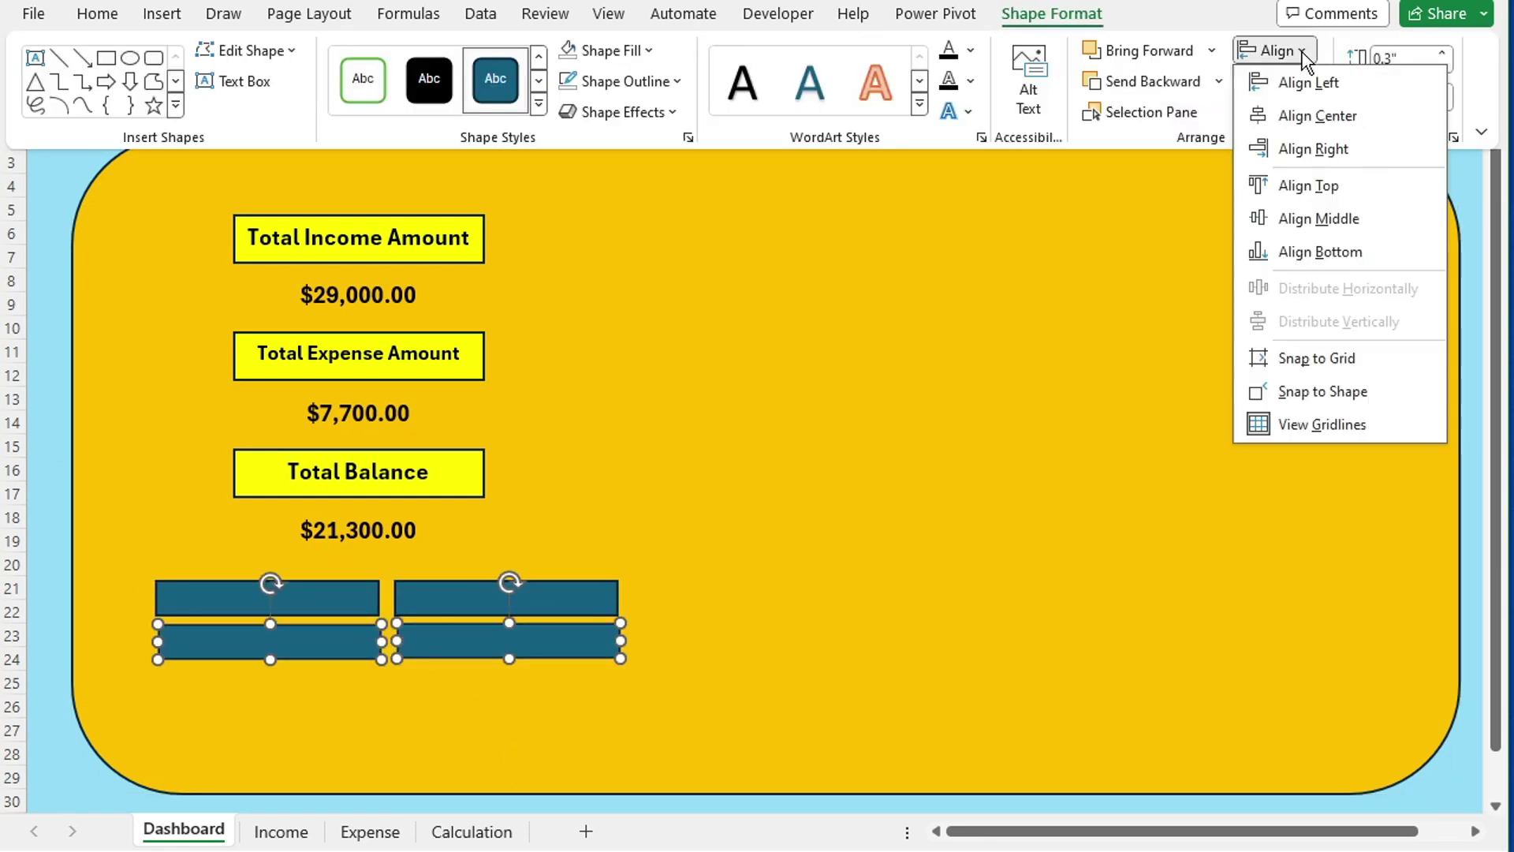
pyautogui.press('Escape')
pyautogui.click(1275, 50)
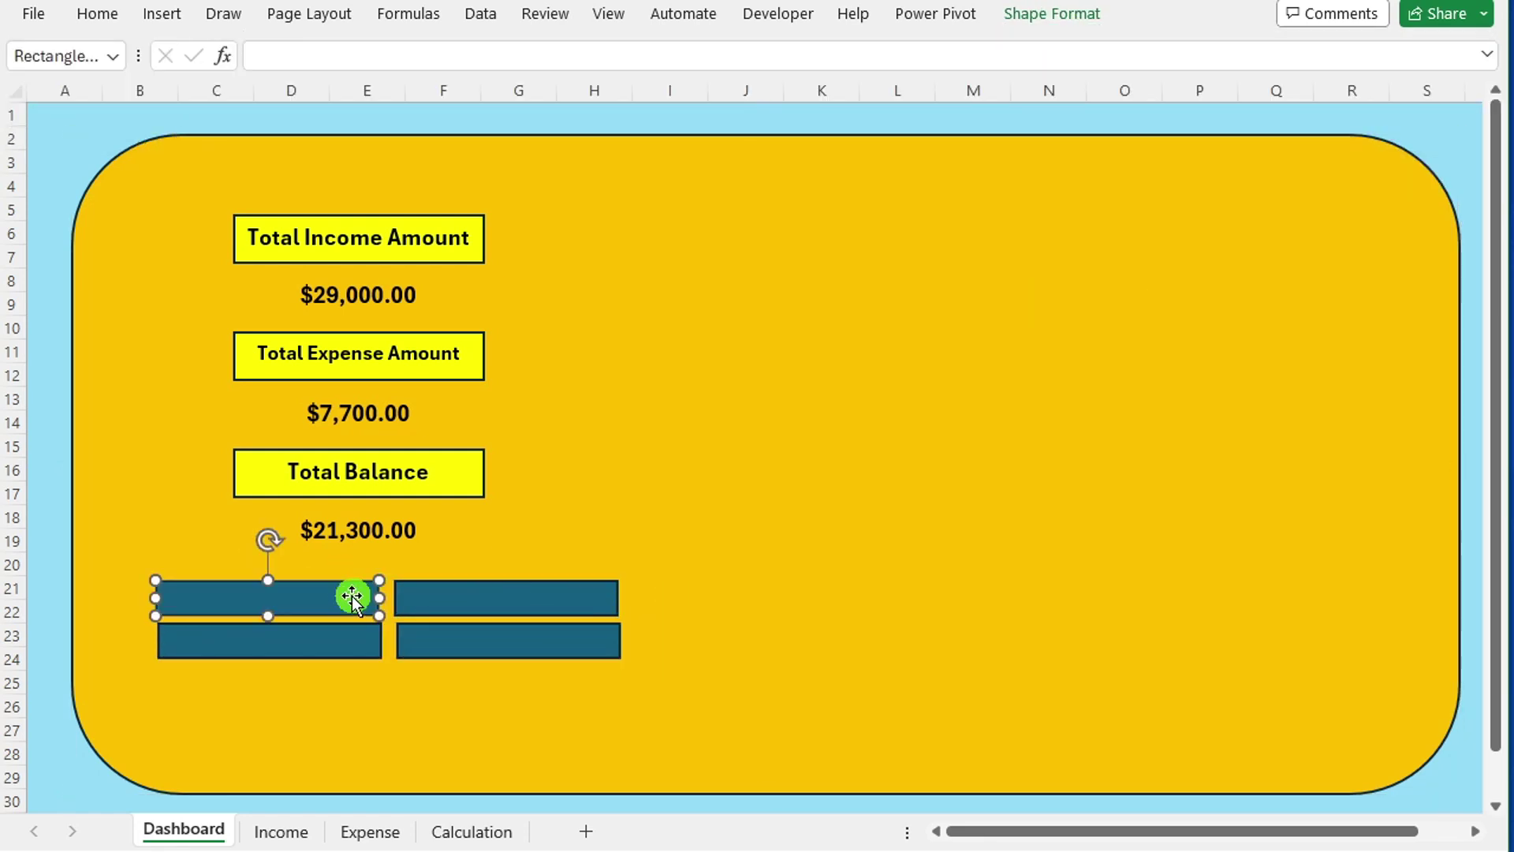
pyautogui.keyDown('shift'); pyautogui.click(347, 640); pyautogui.keyUp('shift')
pyautogui.click(1051, 13)
pyautogui.click(1275, 50)
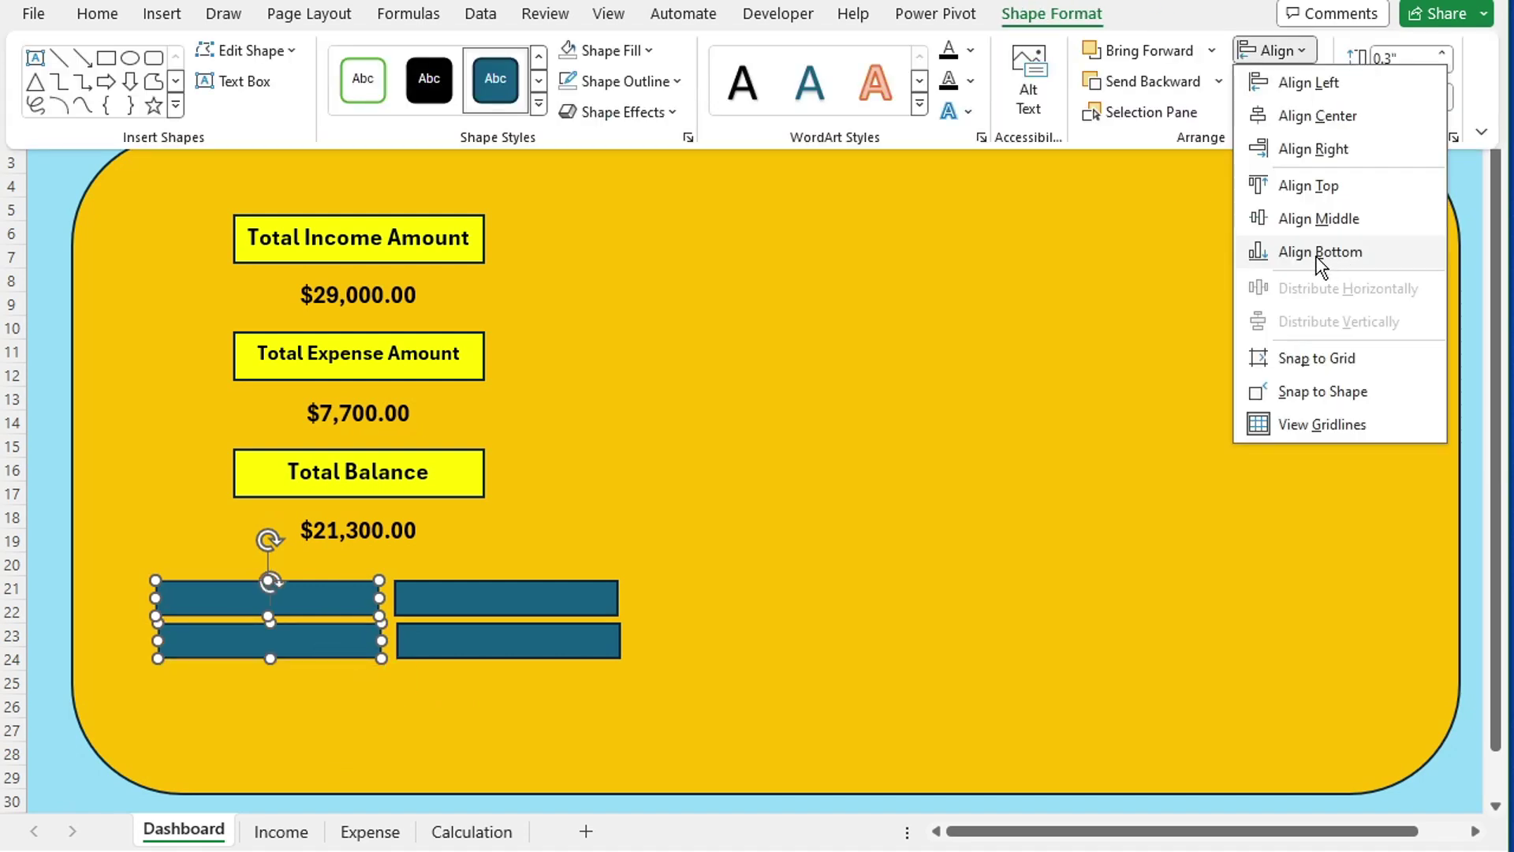
pyautogui.click(507, 597)
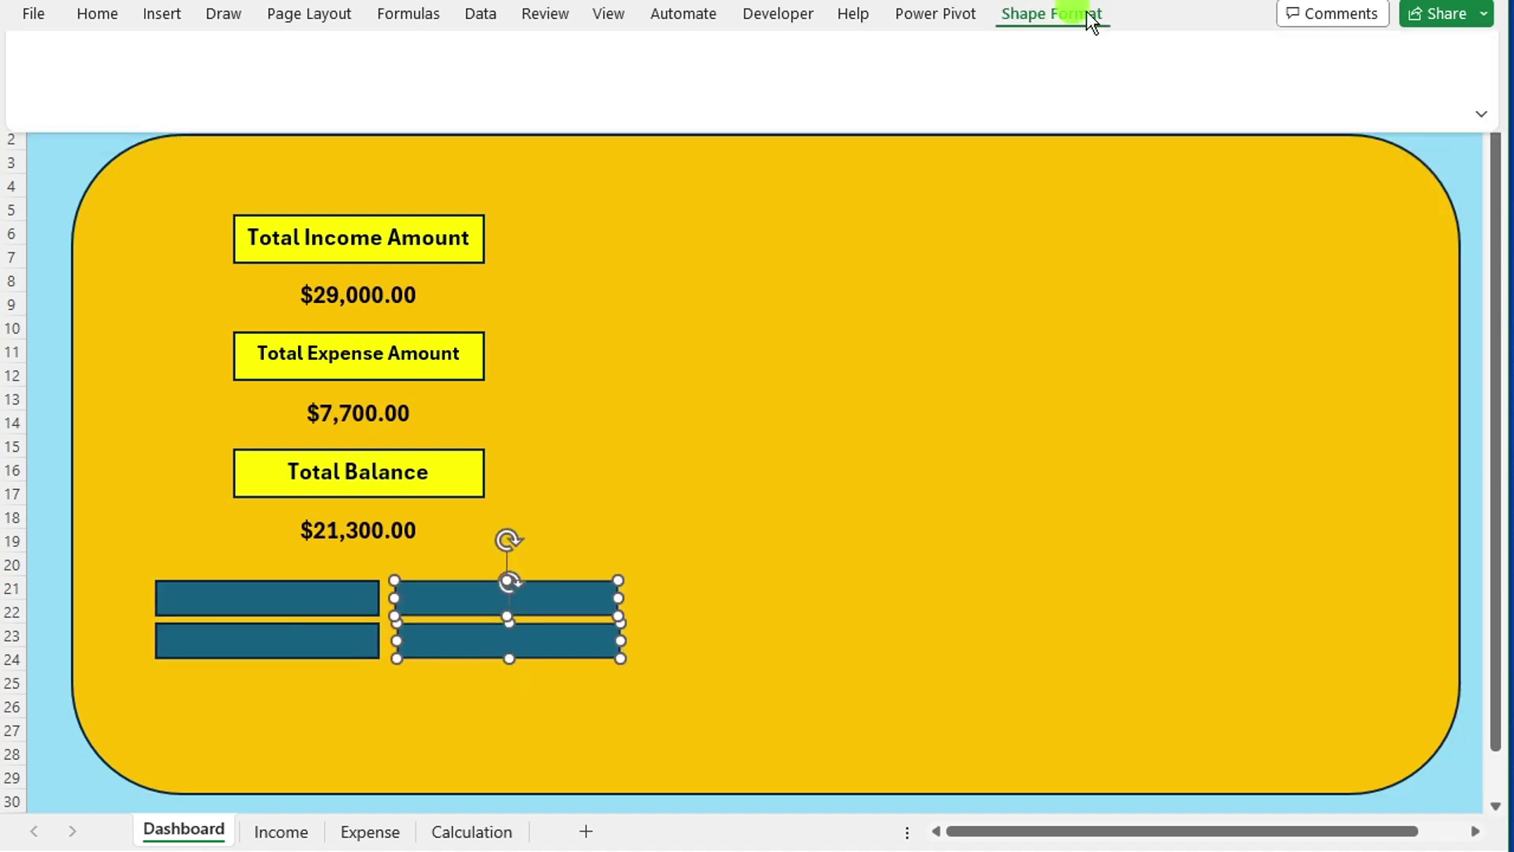
pyautogui.keyDown('shift'); pyautogui.click(268, 597); pyautogui.keyUp('shift')
pyautogui.click(1275, 50)
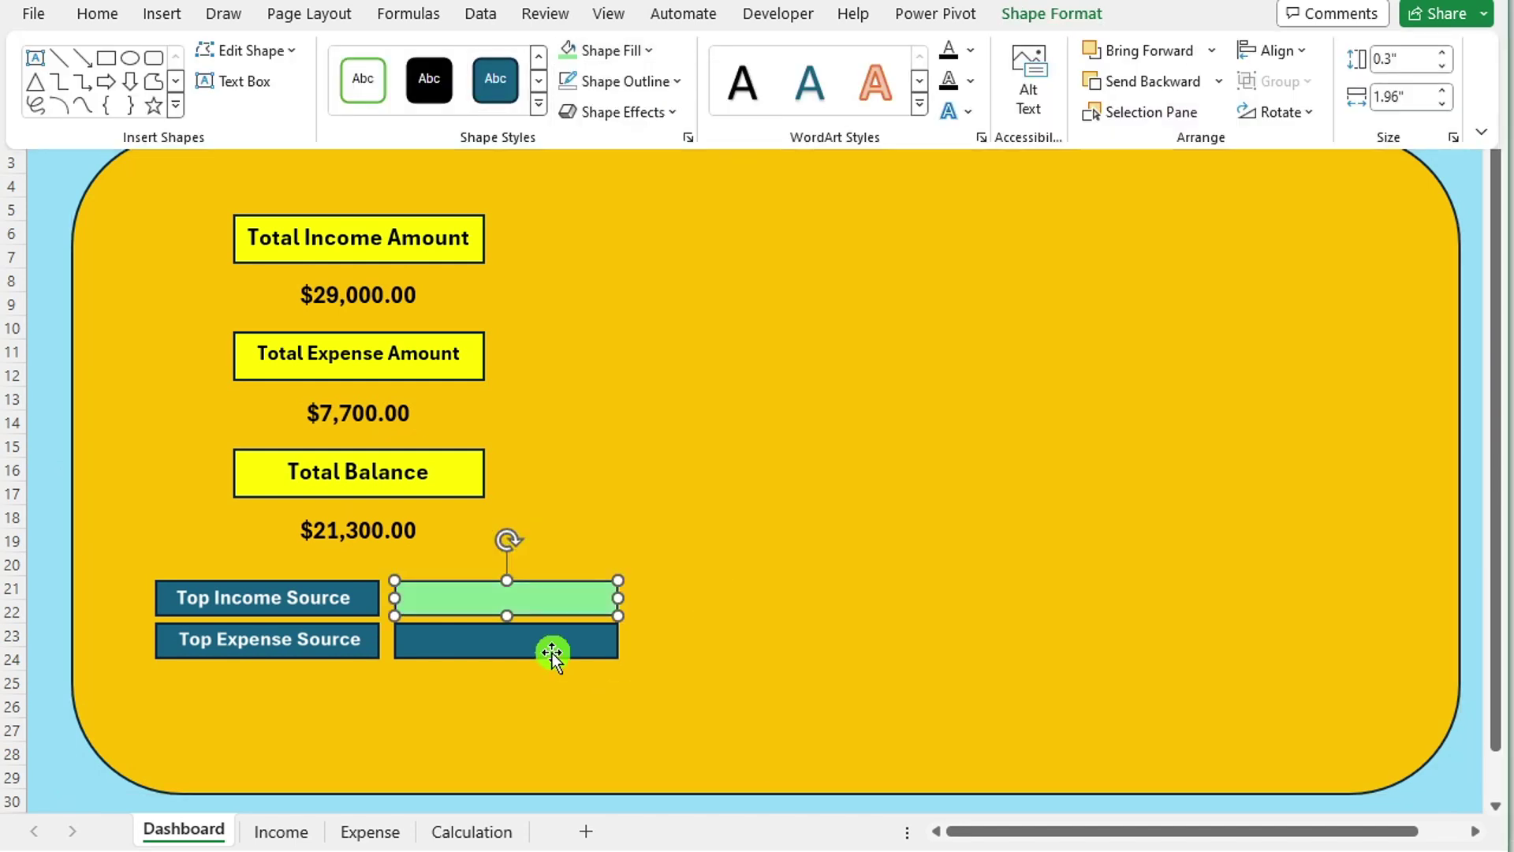
# - Fill the bottom-right box red for the Top Expense Source
pyautogui.click(551, 649)
pyautogui.click(648, 50)
pyautogui.click(586, 308)
pyautogui.click(773, 556)
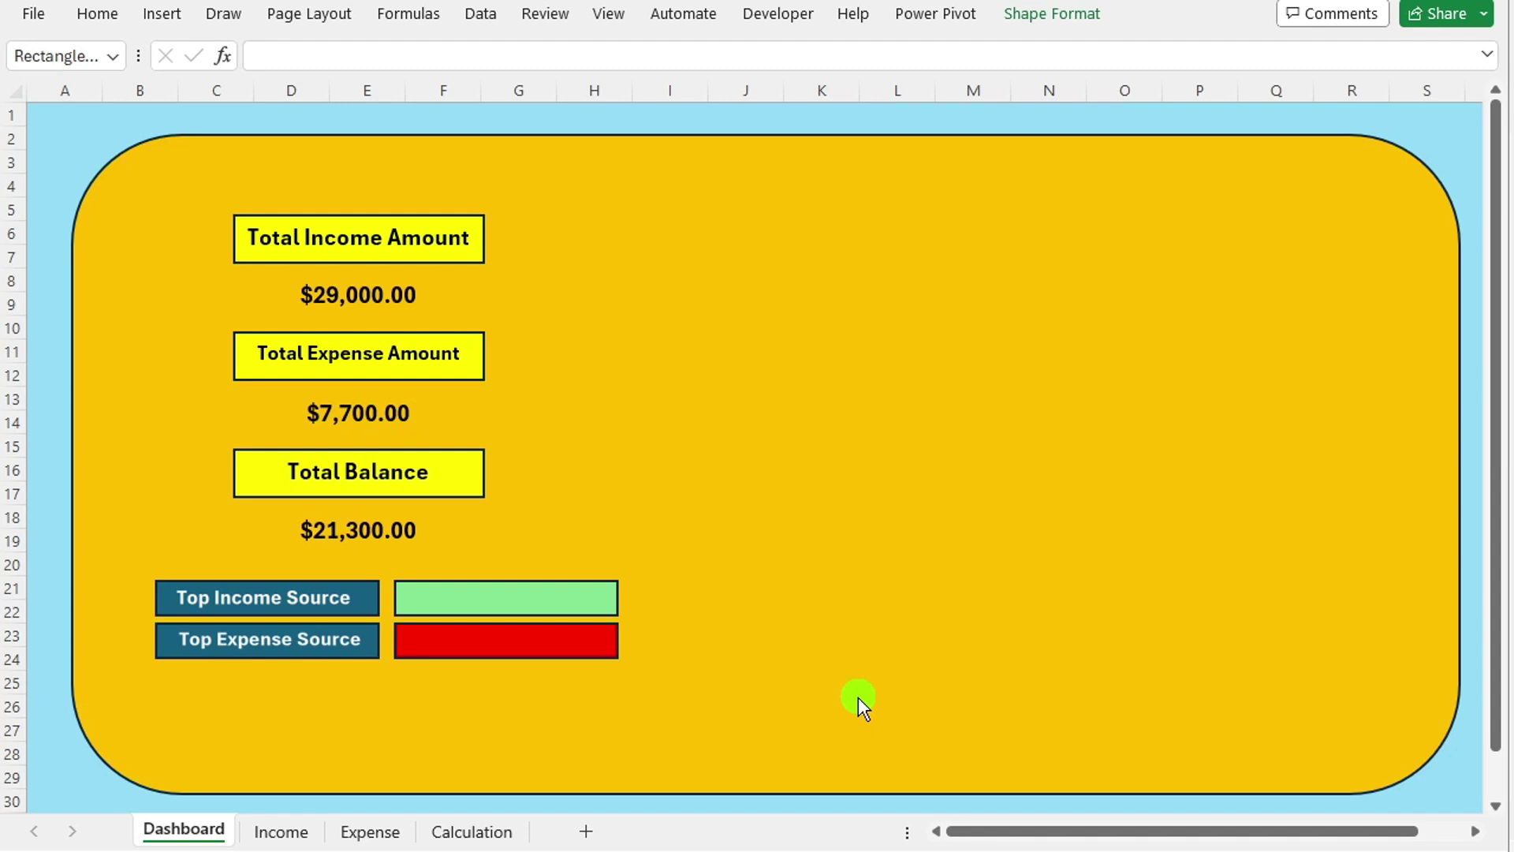
# - On the Income sheet, start an INDEX formula in F5 over the Income Source column
pyautogui.click(279, 836)
pyautogui.click(637, 207)
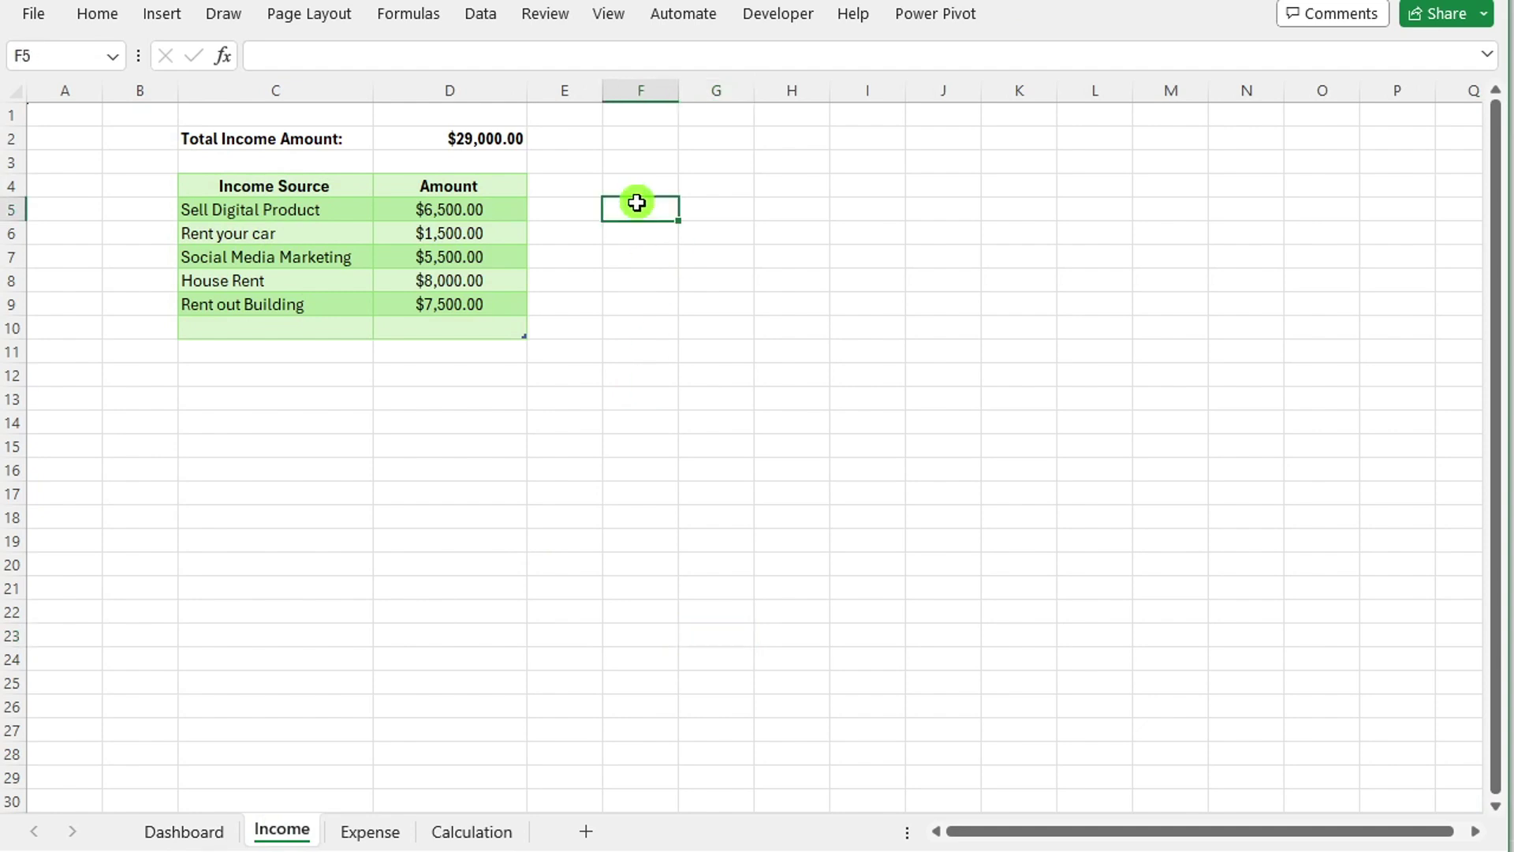
pyautogui.write('=ind')
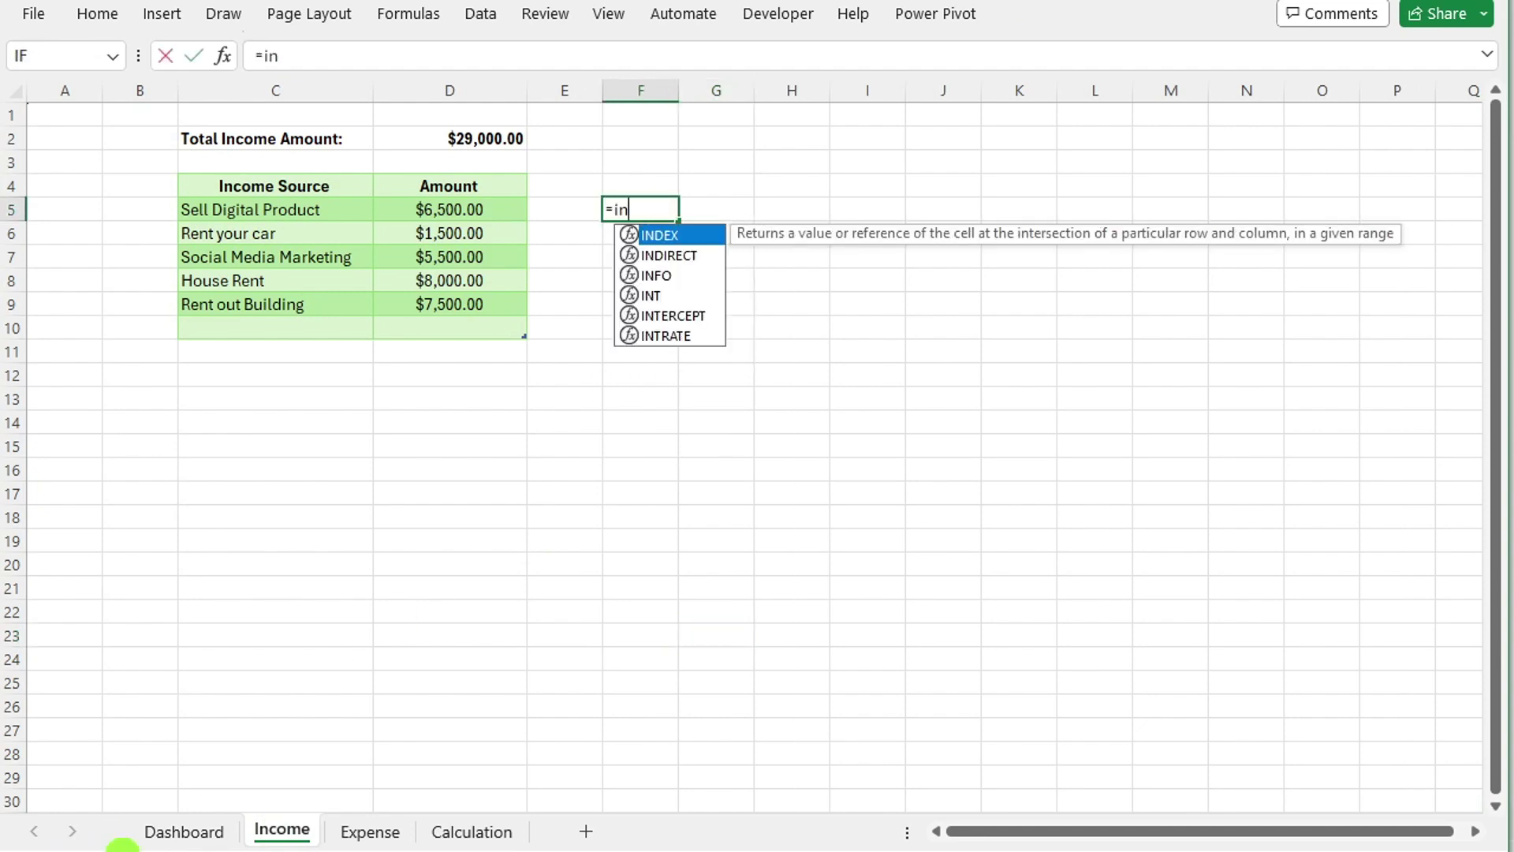
pyautogui.doubleClick(678, 235)
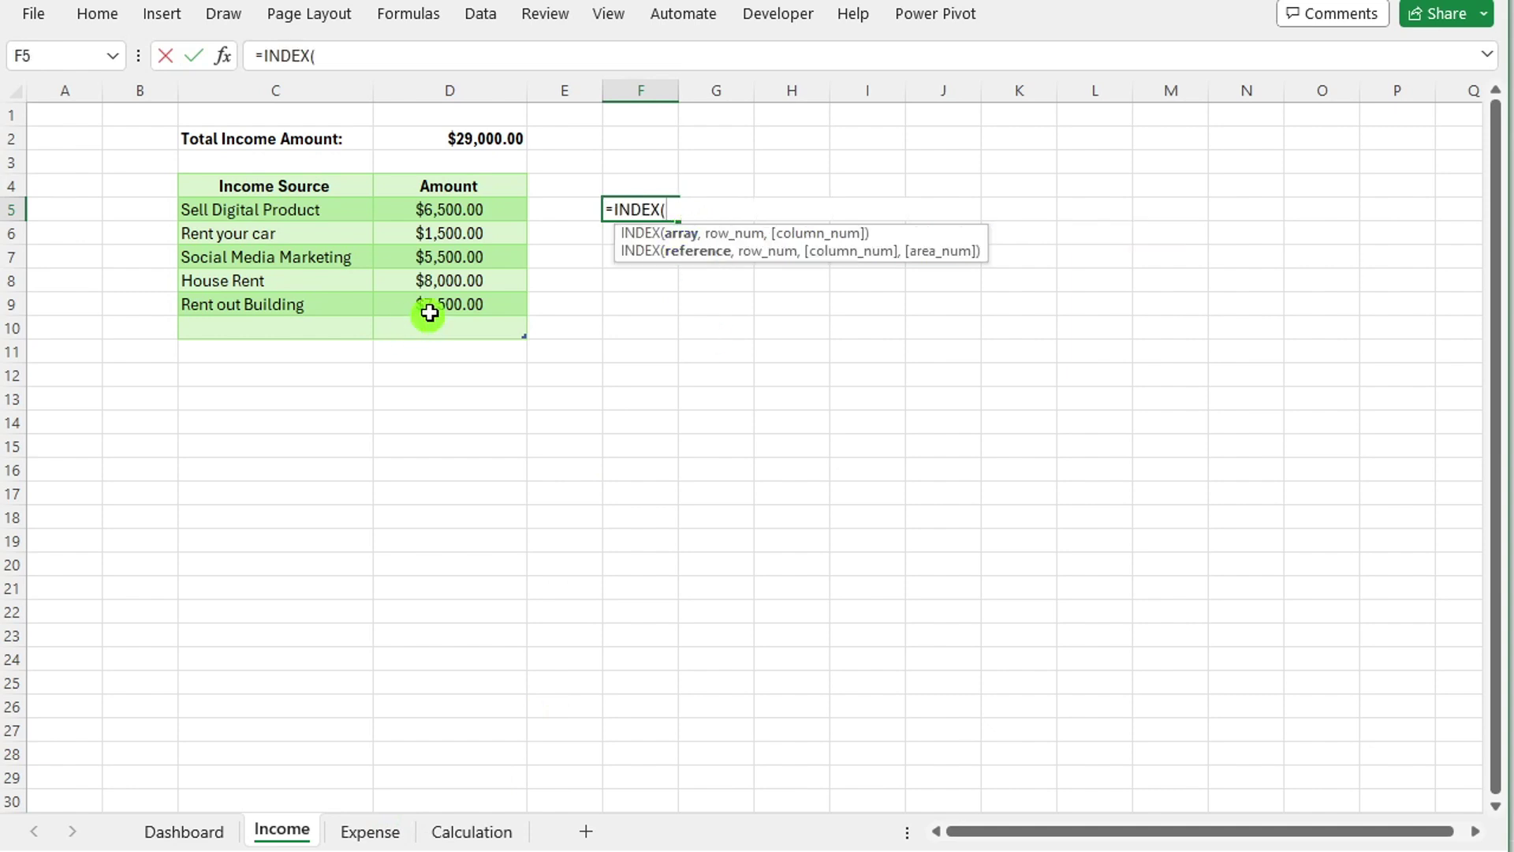
pyautogui.moveTo(229, 210); pyautogui.dragTo(290, 321)
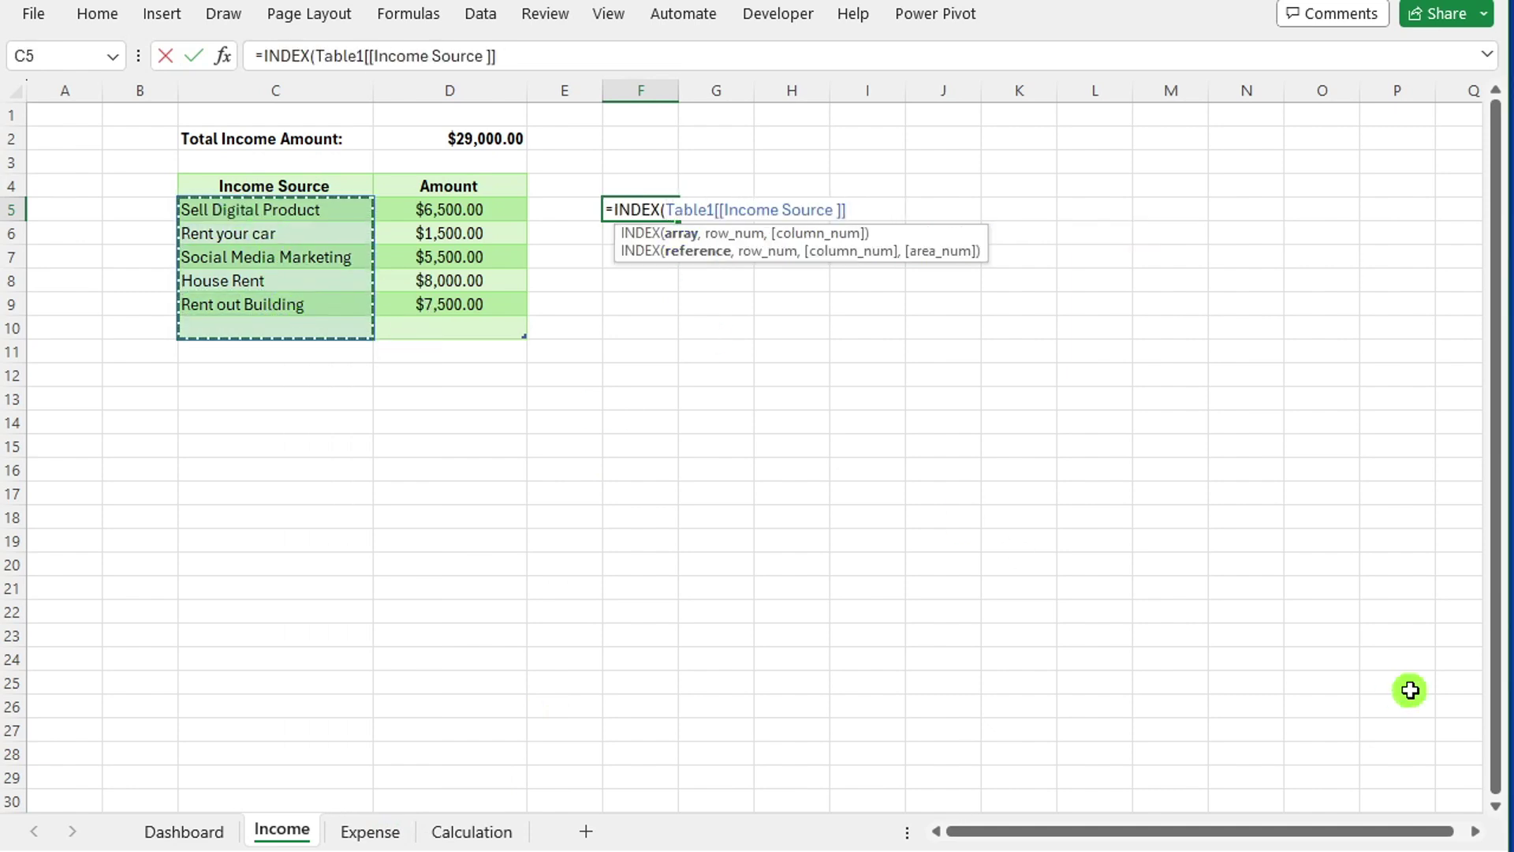
# - Complete it with MATCH(MAX(Amount), Amount, 0) so F5 returns House Rent
pyautogui.write(',ma')
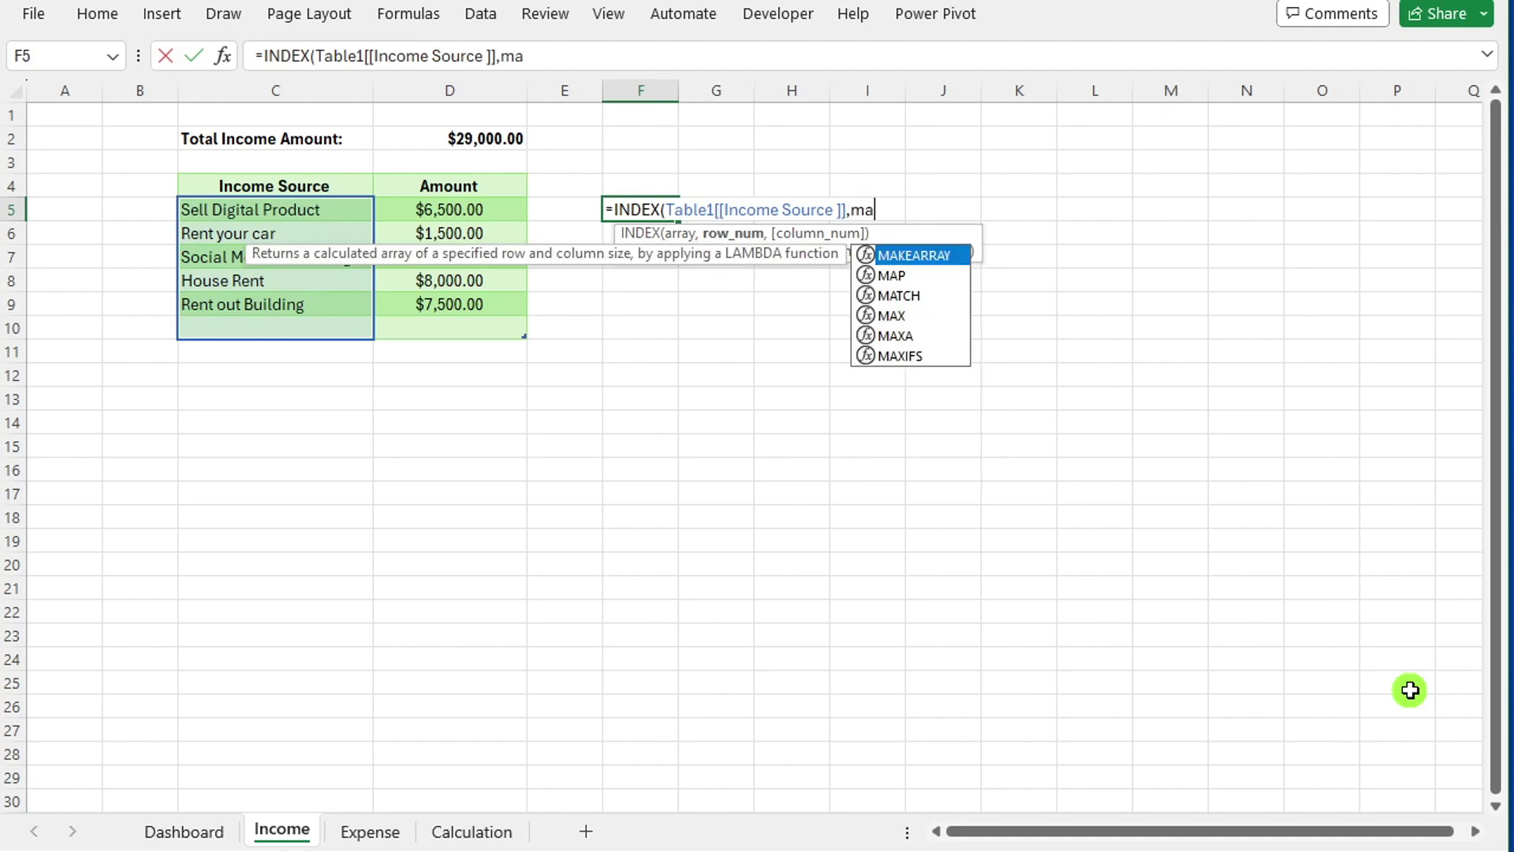
pyautogui.doubleClick(927, 300)
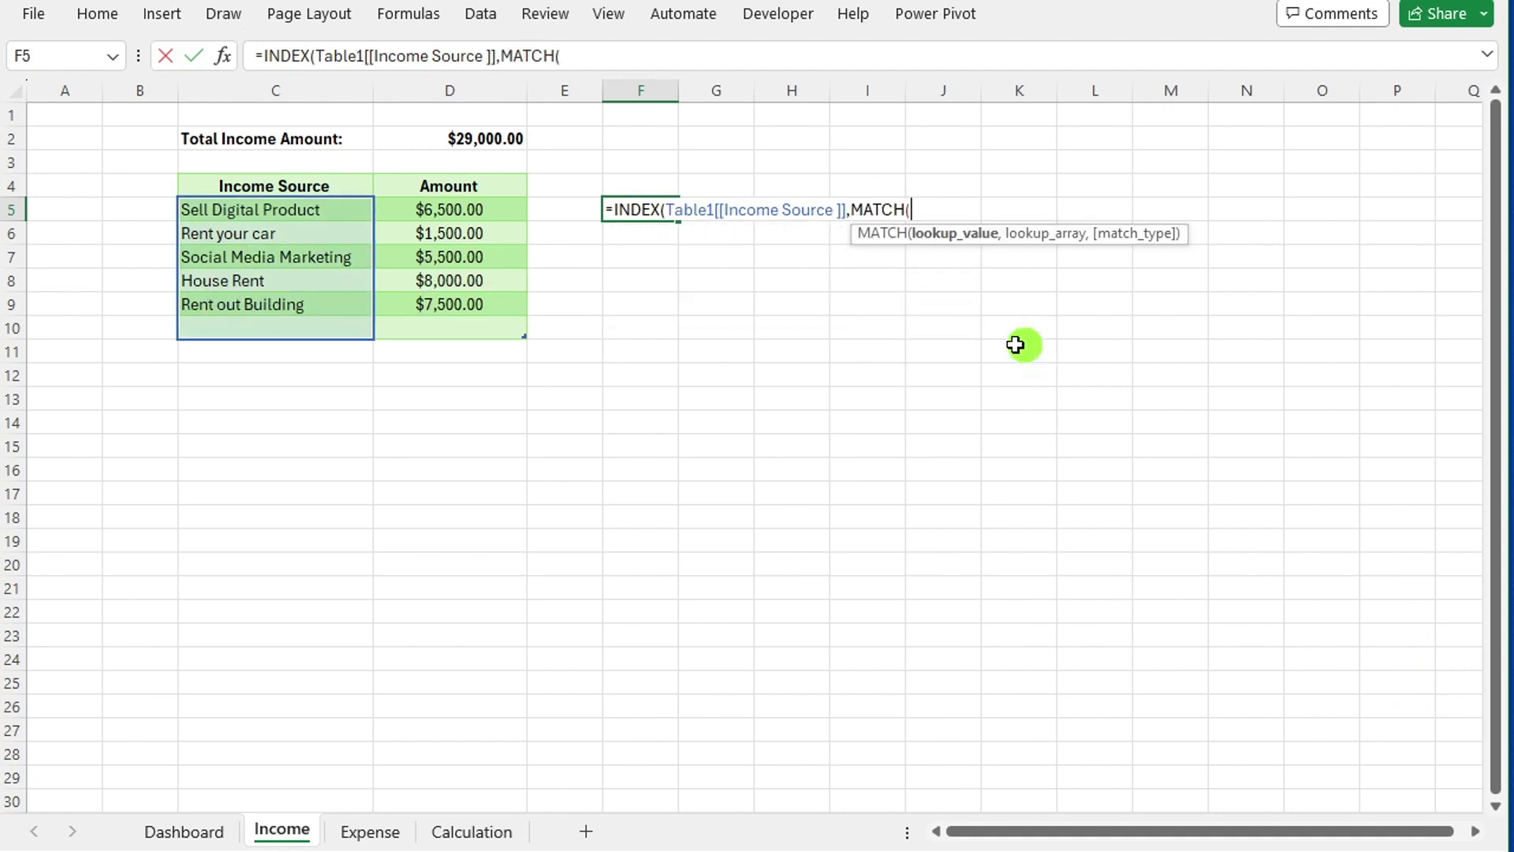
pyautogui.write('max')
pyautogui.doubleClick(952, 255)
pyautogui.moveTo(447, 212); pyautogui.dragTo(466, 331)
pyautogui.write('),')
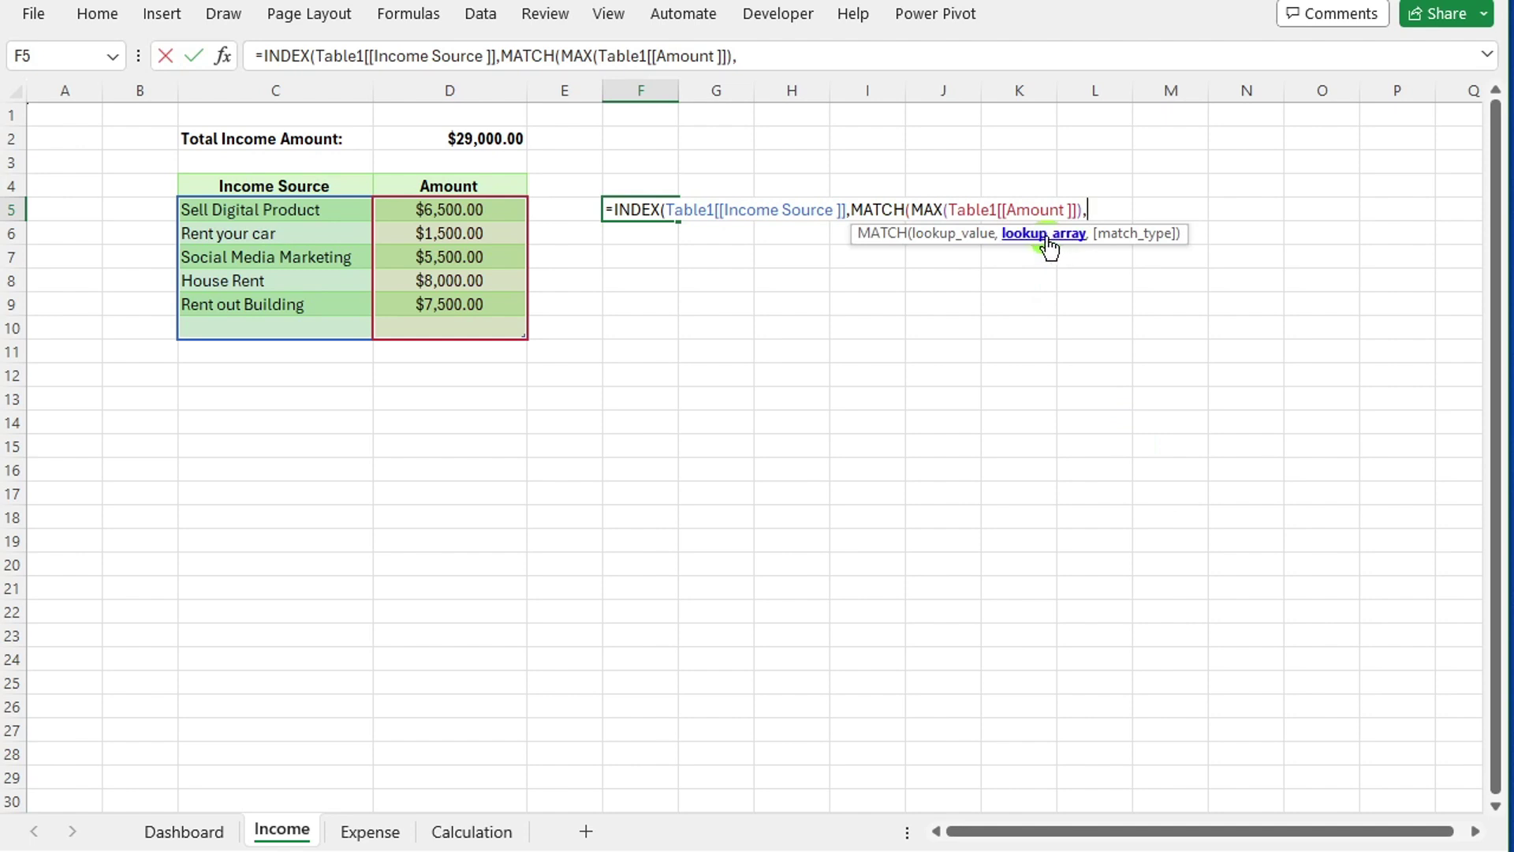
pyautogui.moveTo(463, 212); pyautogui.dragTo(492, 332)
pyautogui.write(',')
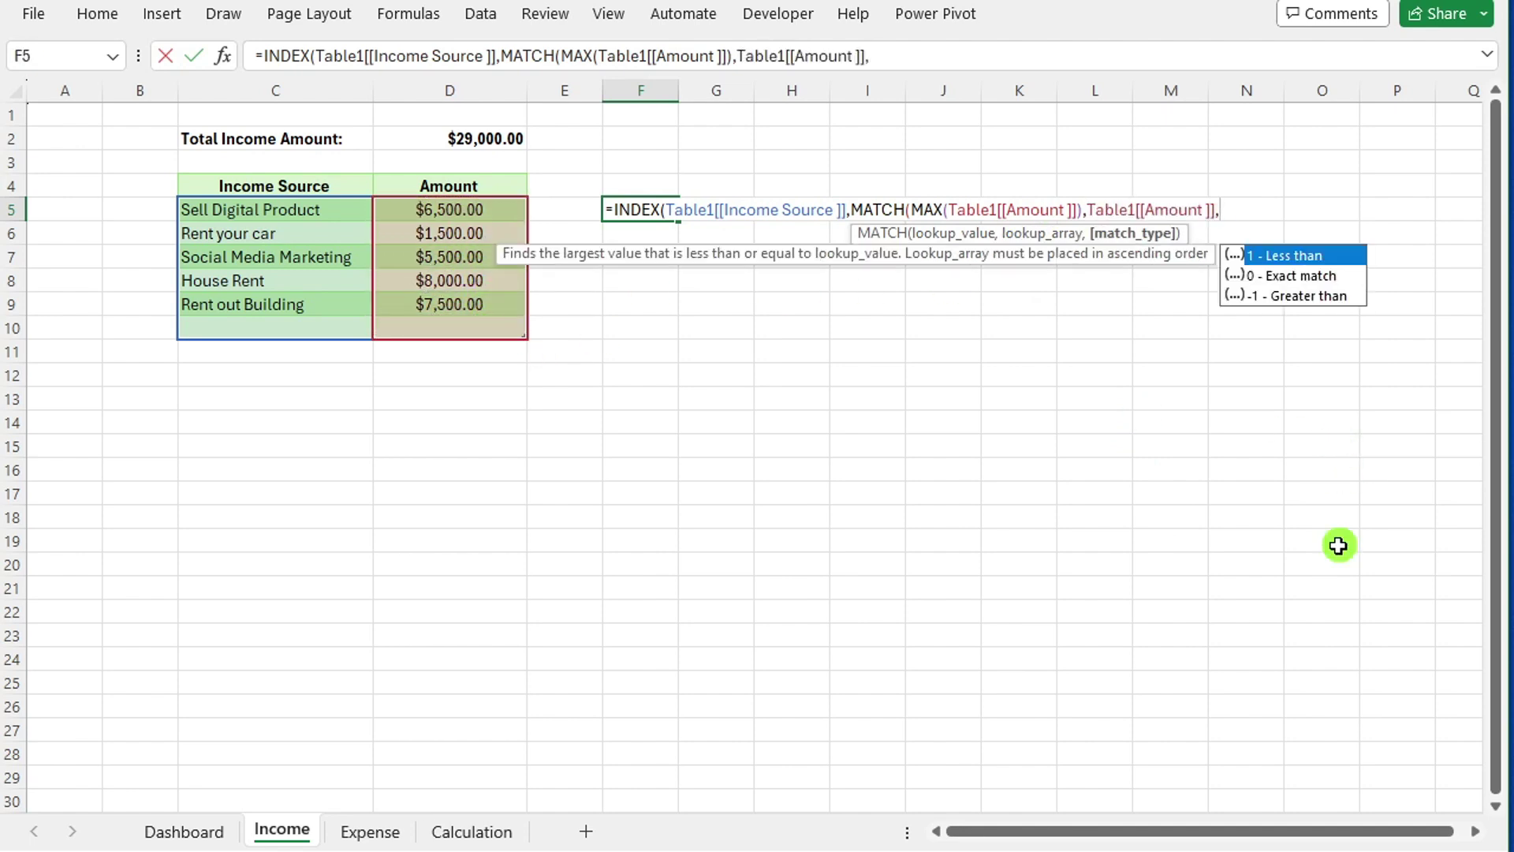
pyautogui.doubleClick(1290, 276)
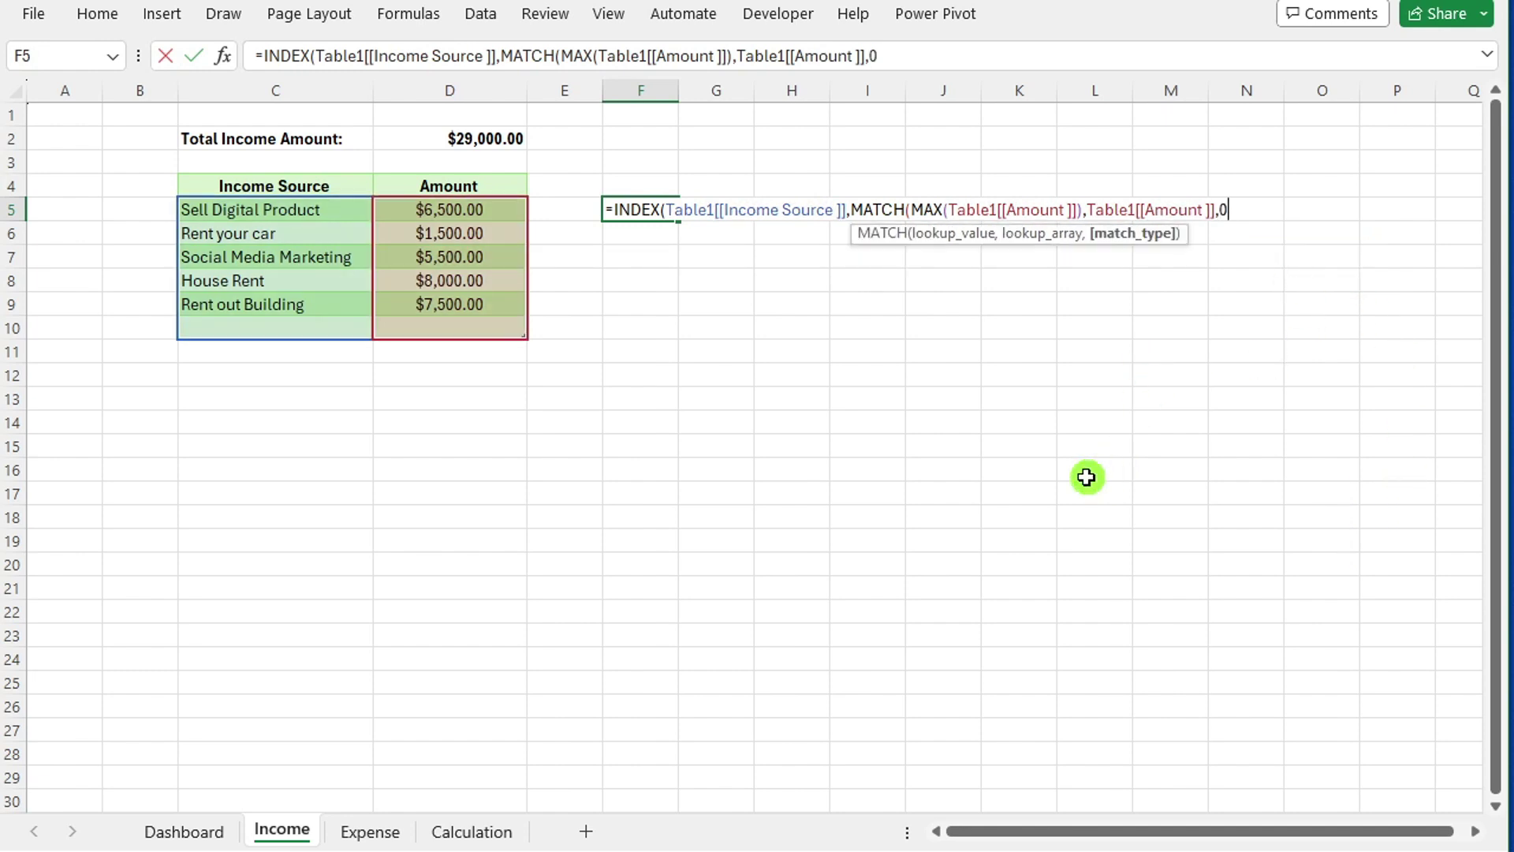
pyautogui.write(')')
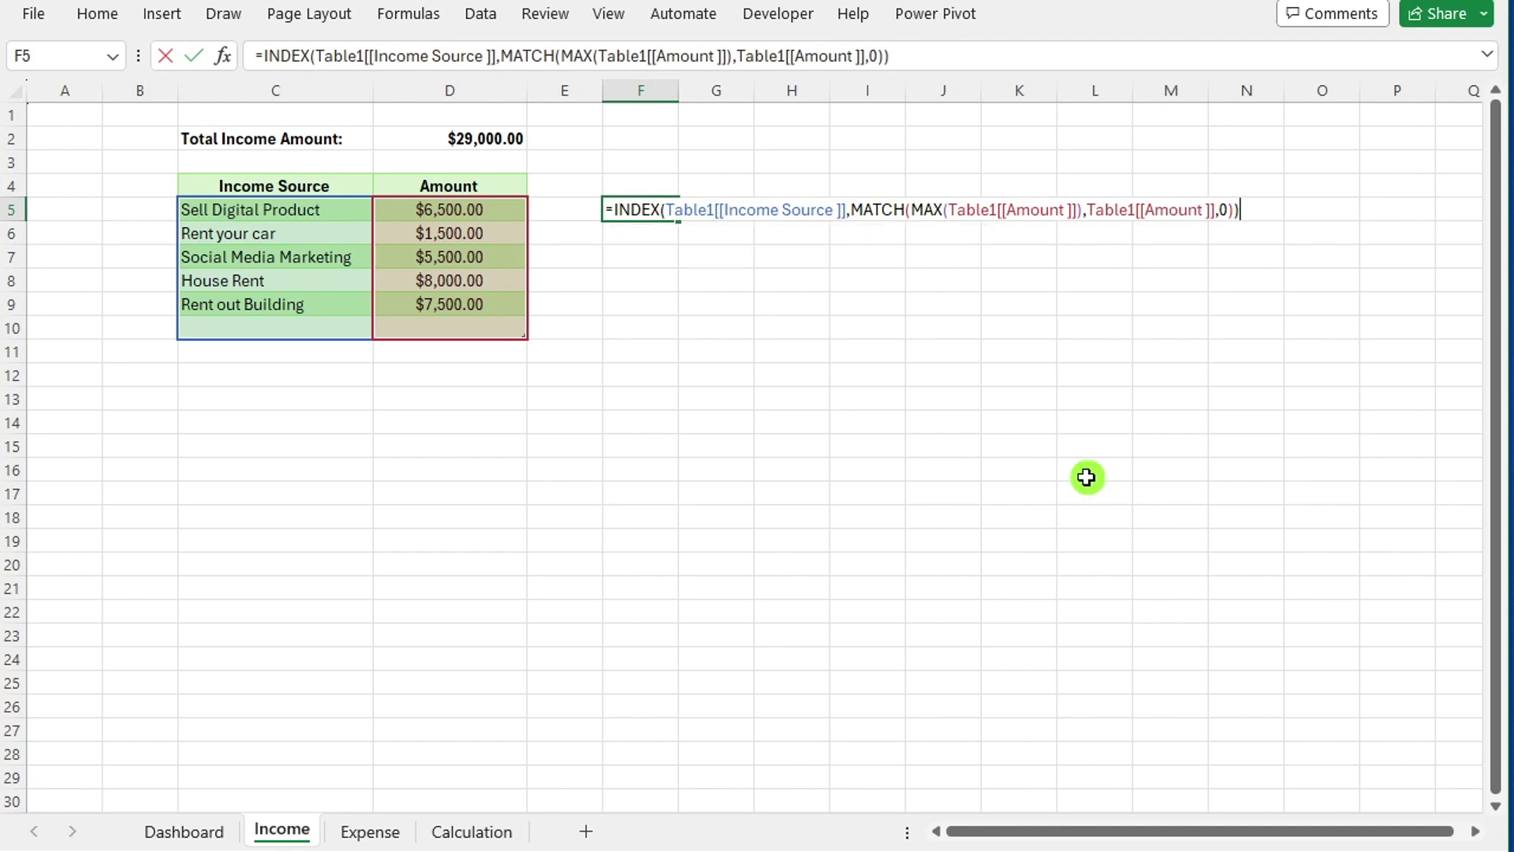
pyautogui.press('Return')
# - Test the formula by changing the Rent out Building amount to 85900, then undo
pyautogui.scroll(-1, 1502, 653)
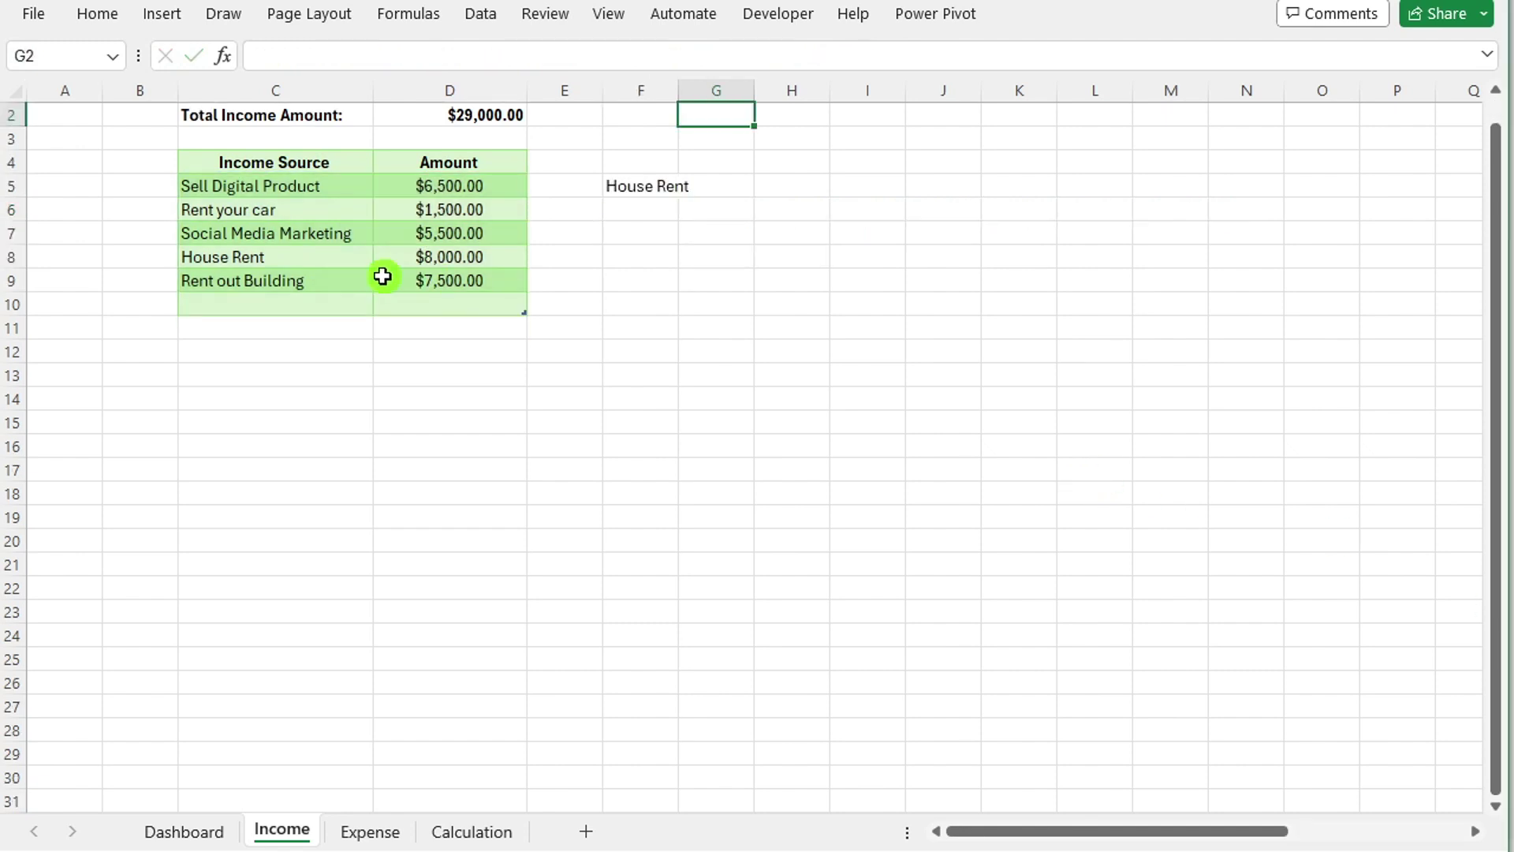
pyautogui.doubleClick(408, 281)
pyautogui.doubleClick(449, 281)
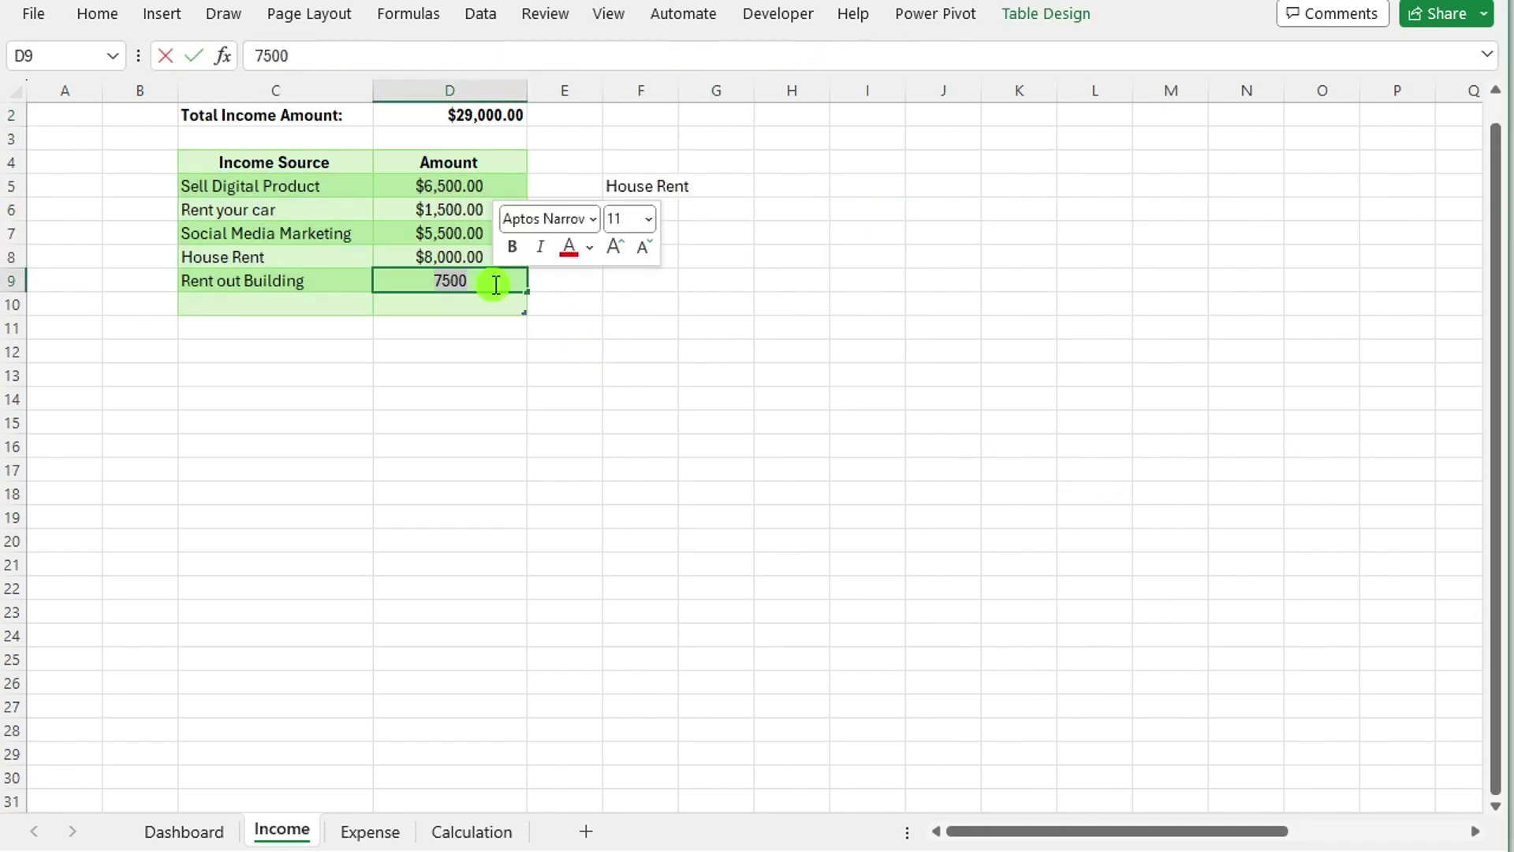
pyautogui.write('859')
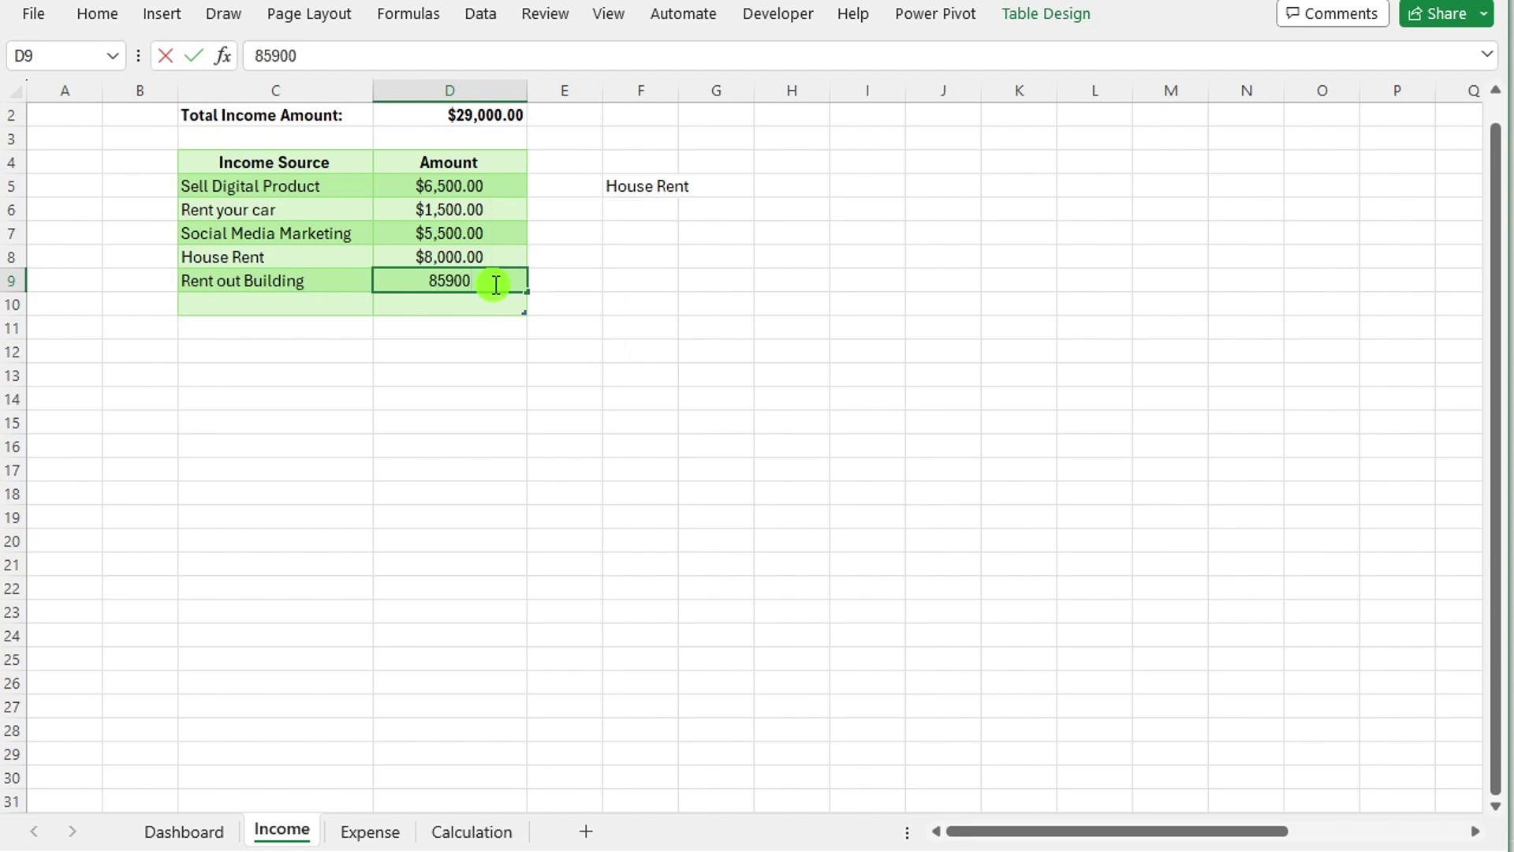
pyautogui.press('Return')
pyautogui.hotkey('ctrl', 'z')
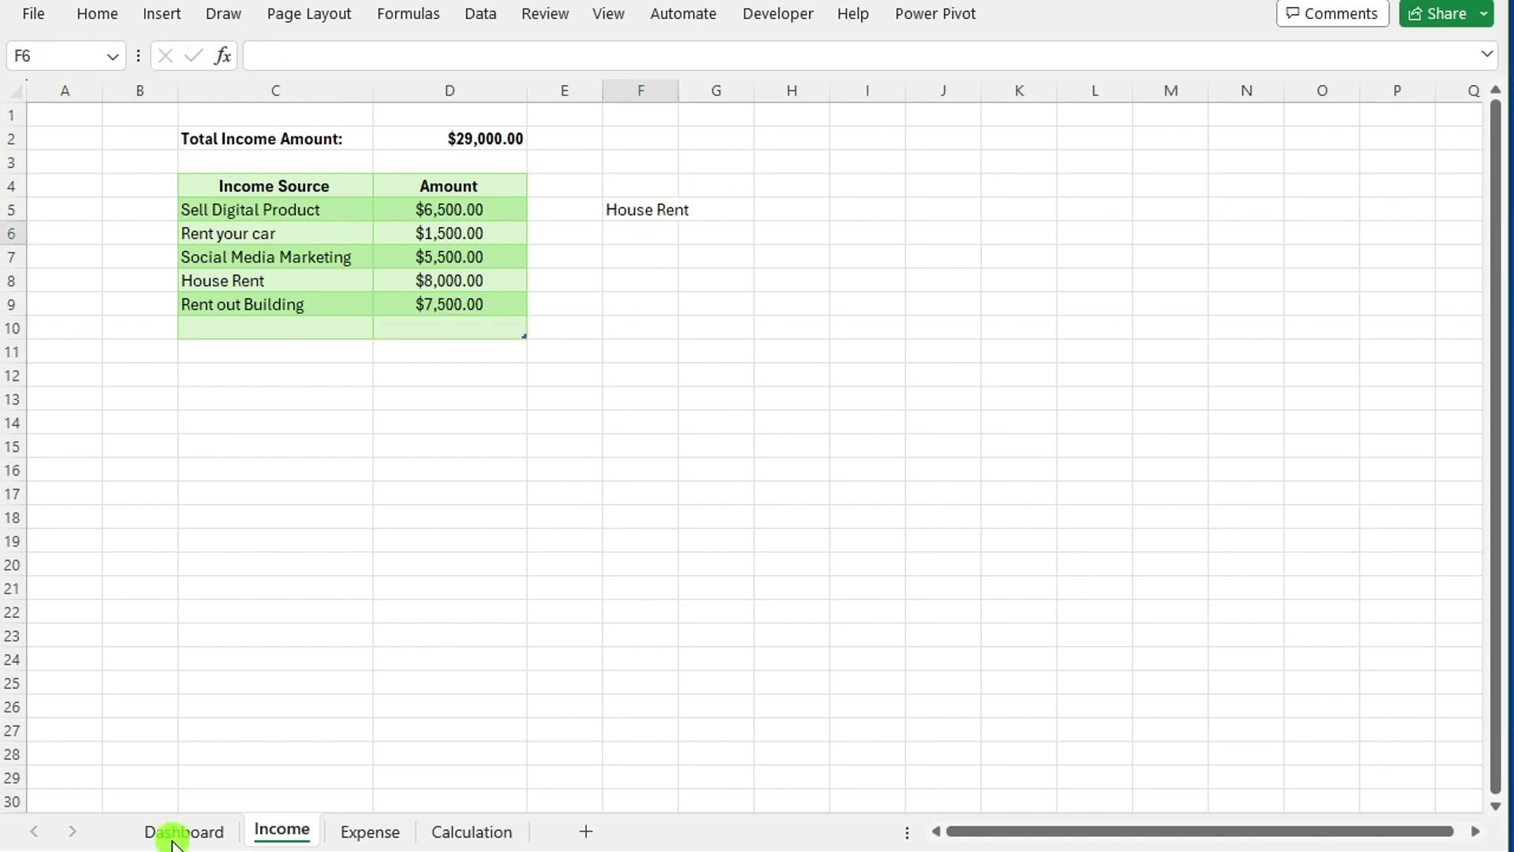
# - Link the green Dashboard box to =Income!F5 so it shows House Rent
pyautogui.click(178, 831)
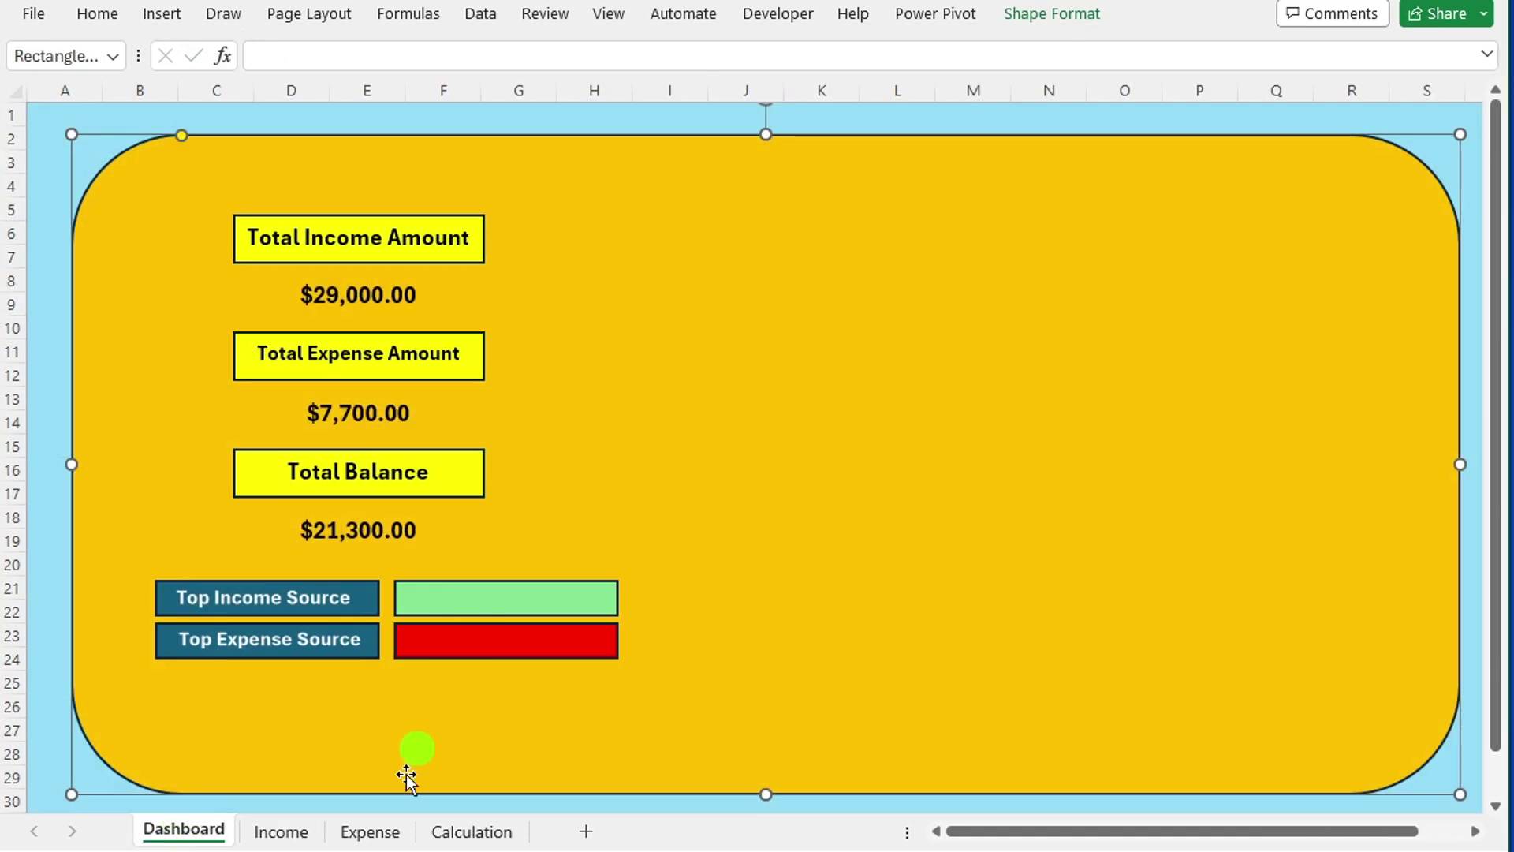
pyautogui.click(469, 609)
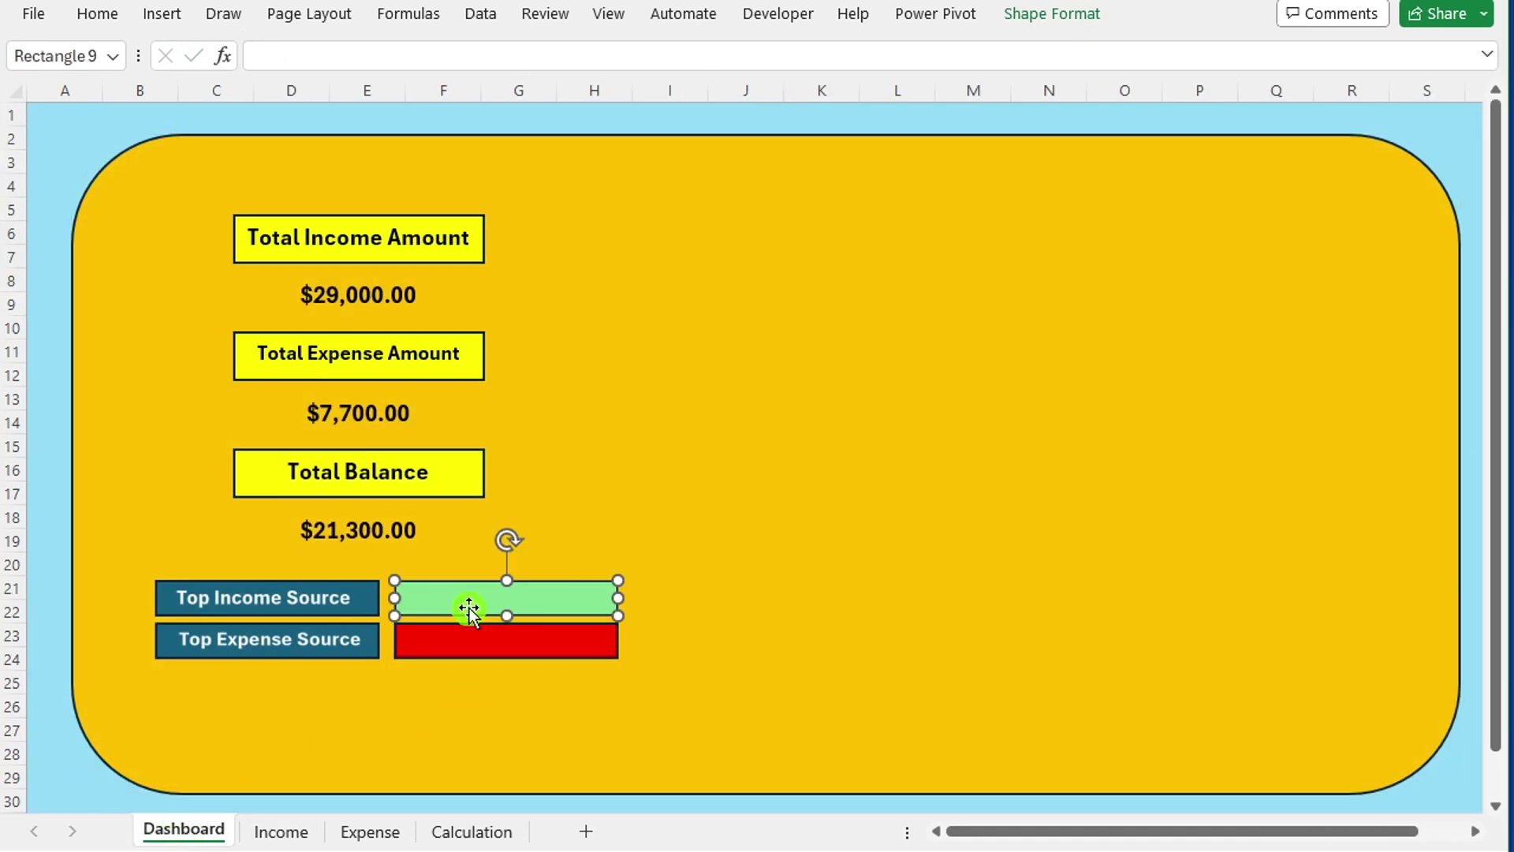
pyautogui.click(374, 58)
pyautogui.write('=')
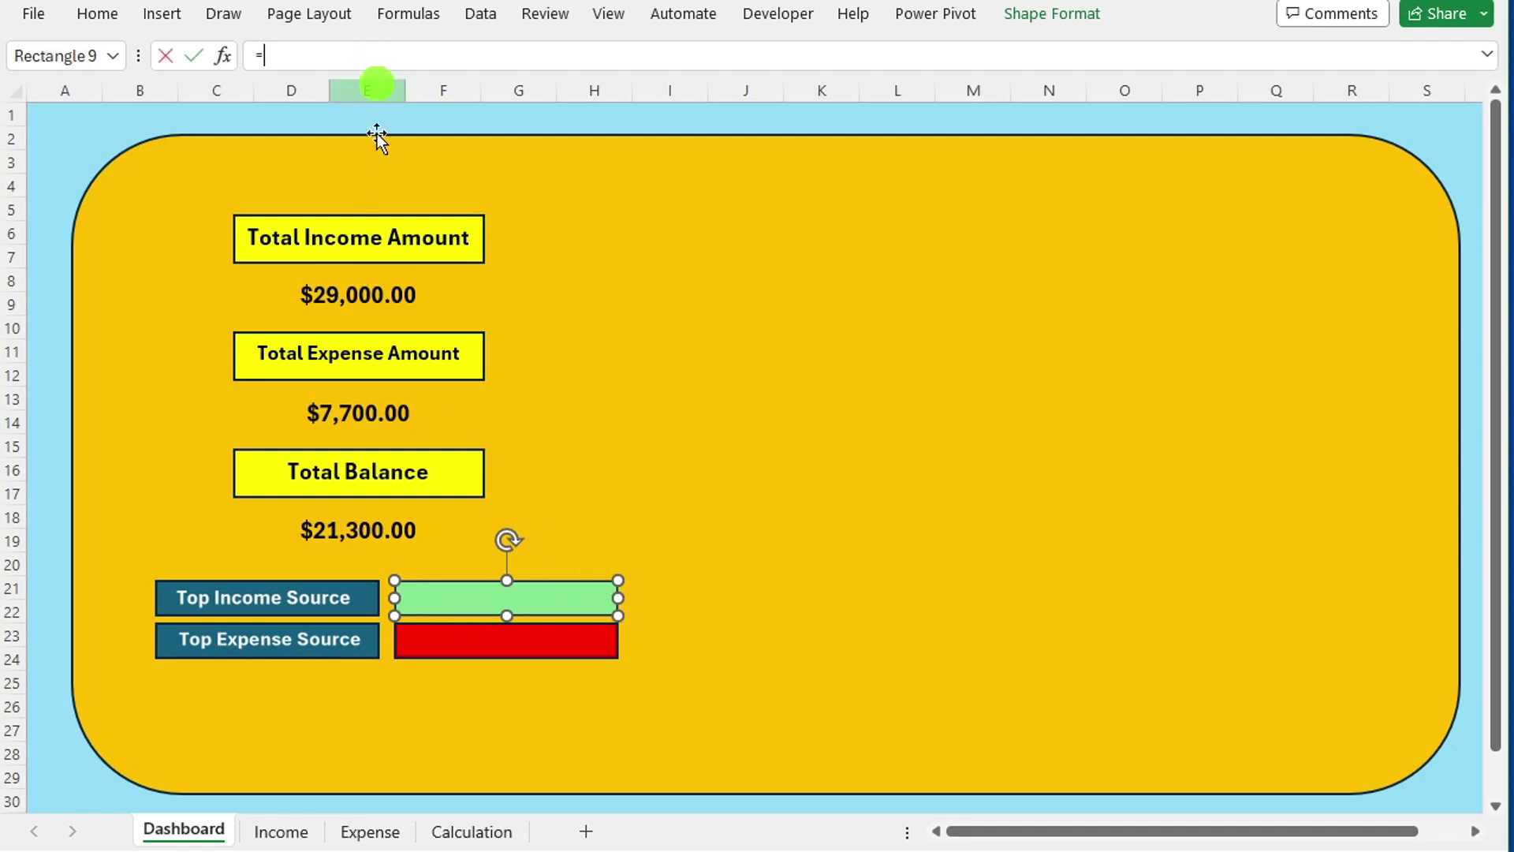
pyautogui.click(281, 832)
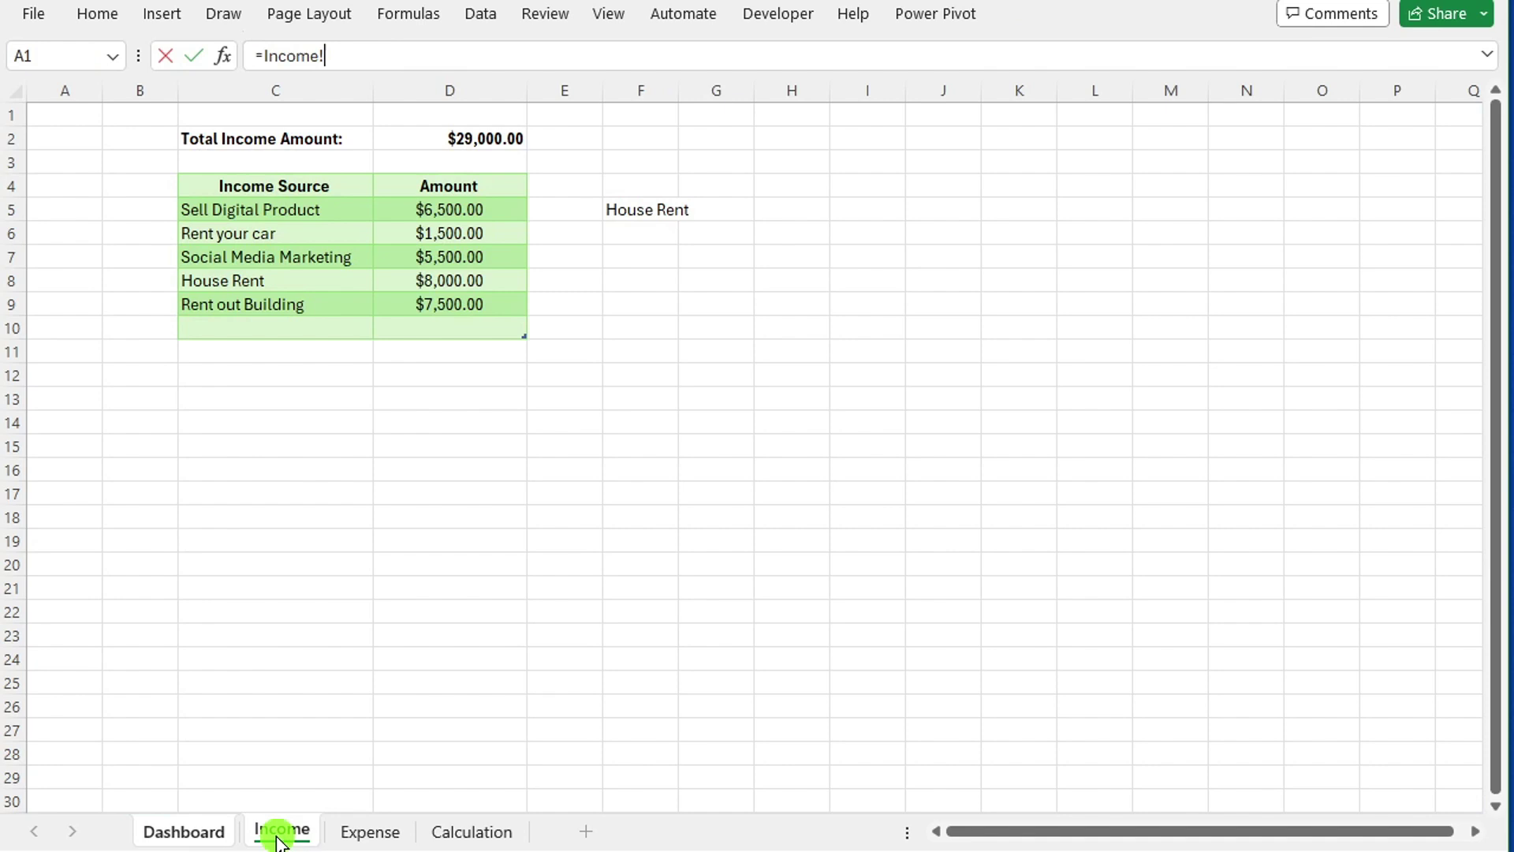
pyautogui.click(644, 210)
pyautogui.press('Return')
# - Make the House Rent text bold and larger
pyautogui.click(97, 13)
pyautogui.click(152, 97)
pyautogui.click(354, 58)
pyautogui.click(506, 623)
# - Select the red box, then go to cell F5 on the Expense sheet
pyautogui.click(568, 638)
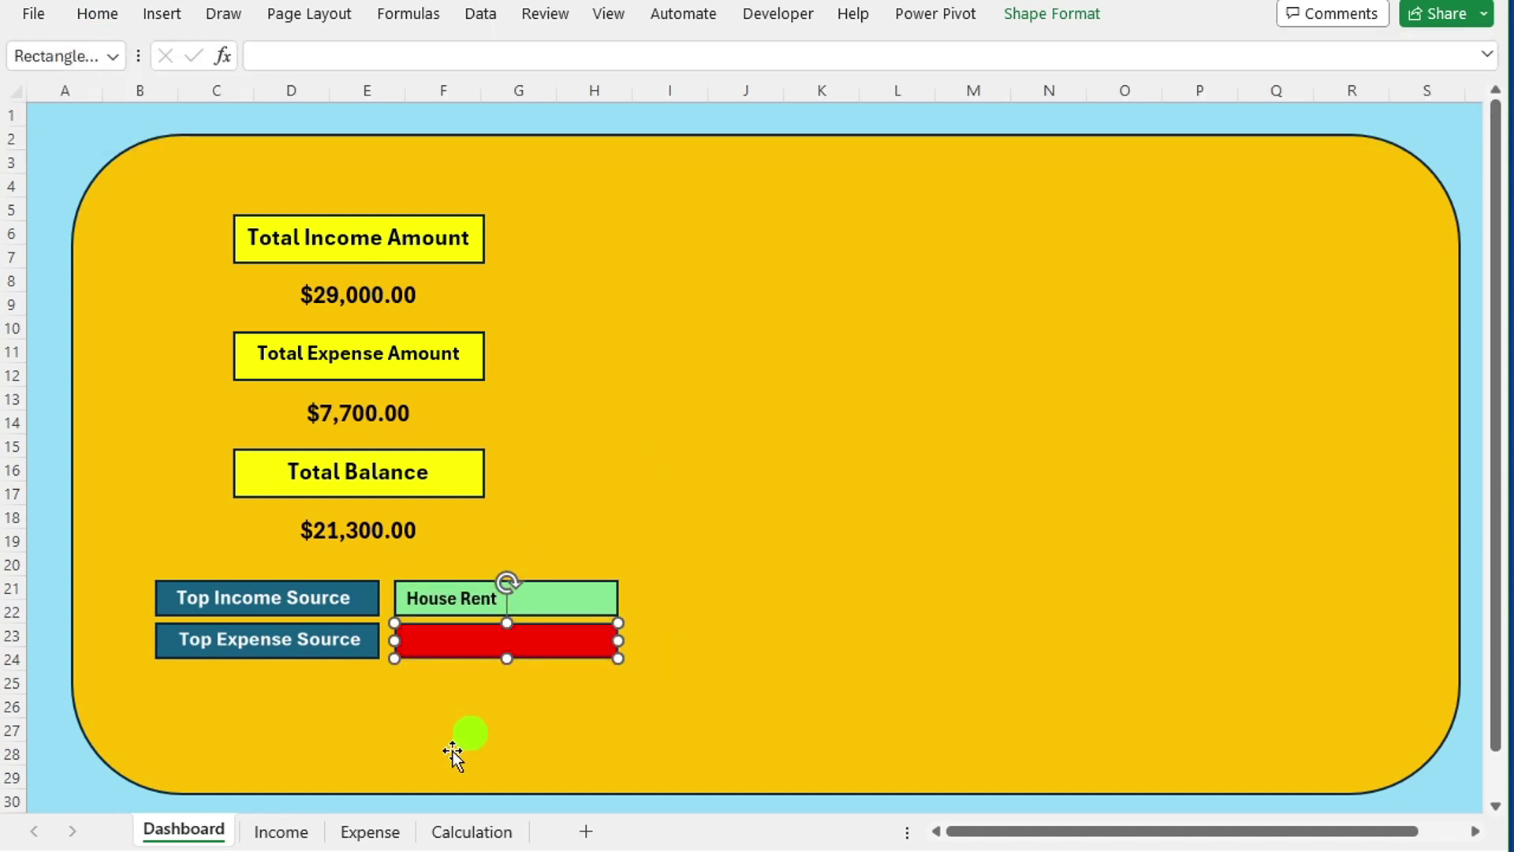
pyautogui.click(370, 831)
pyautogui.click(674, 210)
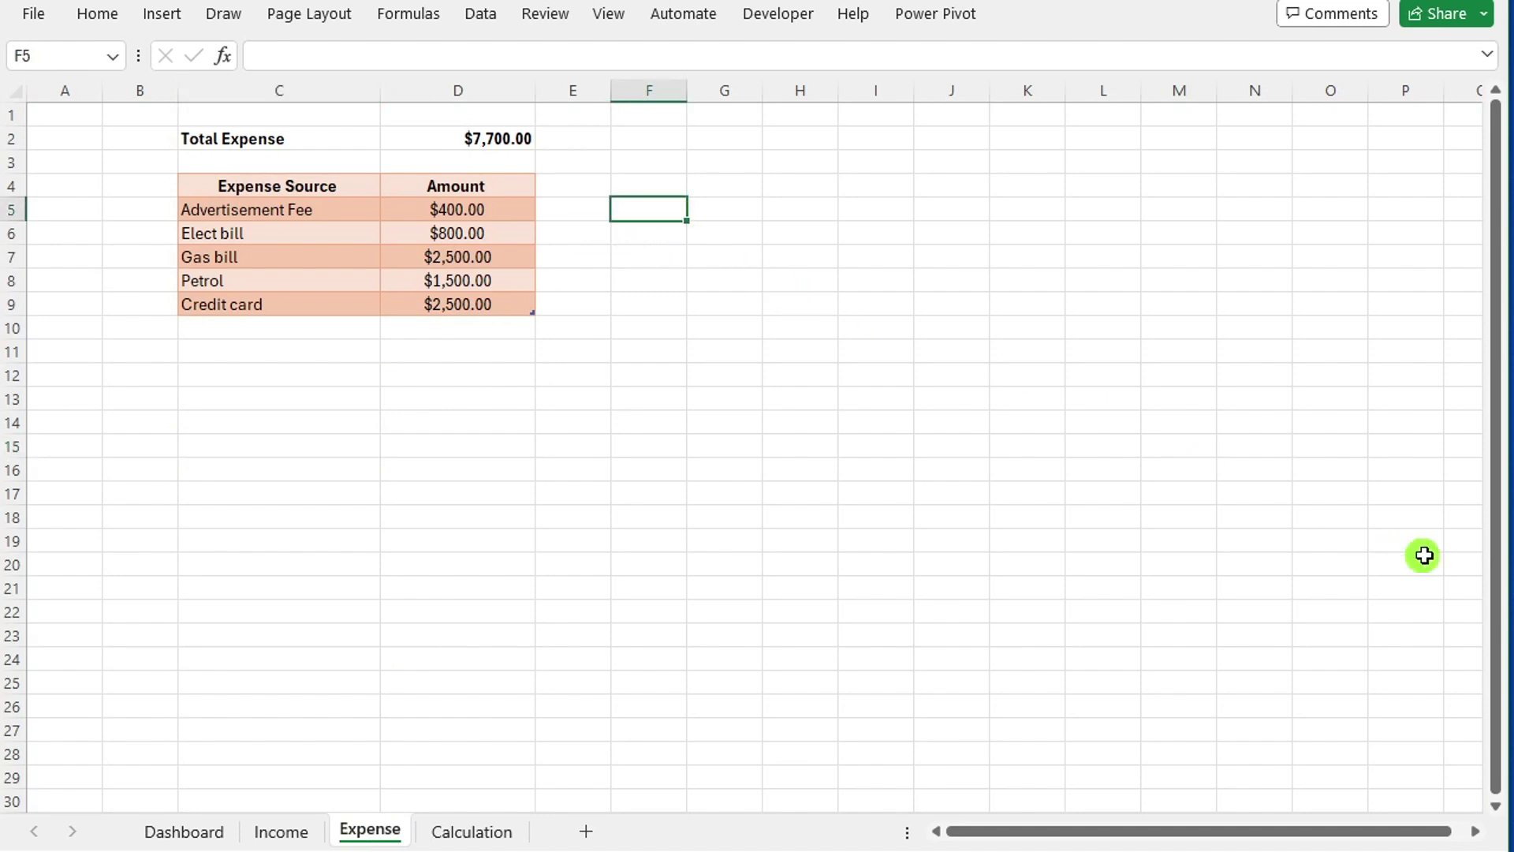
# - Start an INDEX formula in Expense!F5 over the Expense Source column with a nested MATCH
pyautogui.write('=inde')
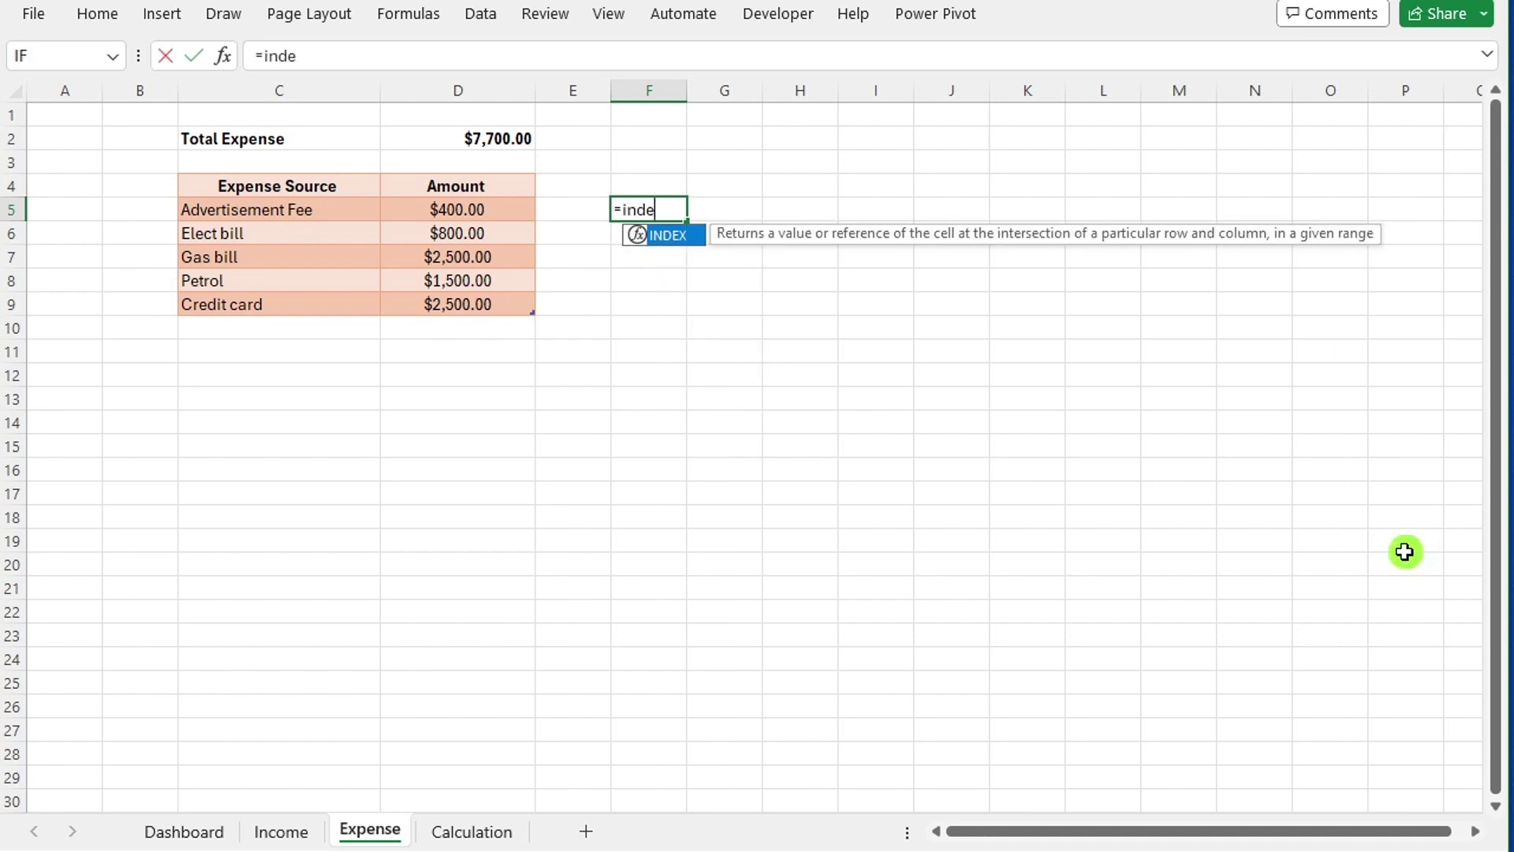
pyautogui.doubleClick(672, 235)
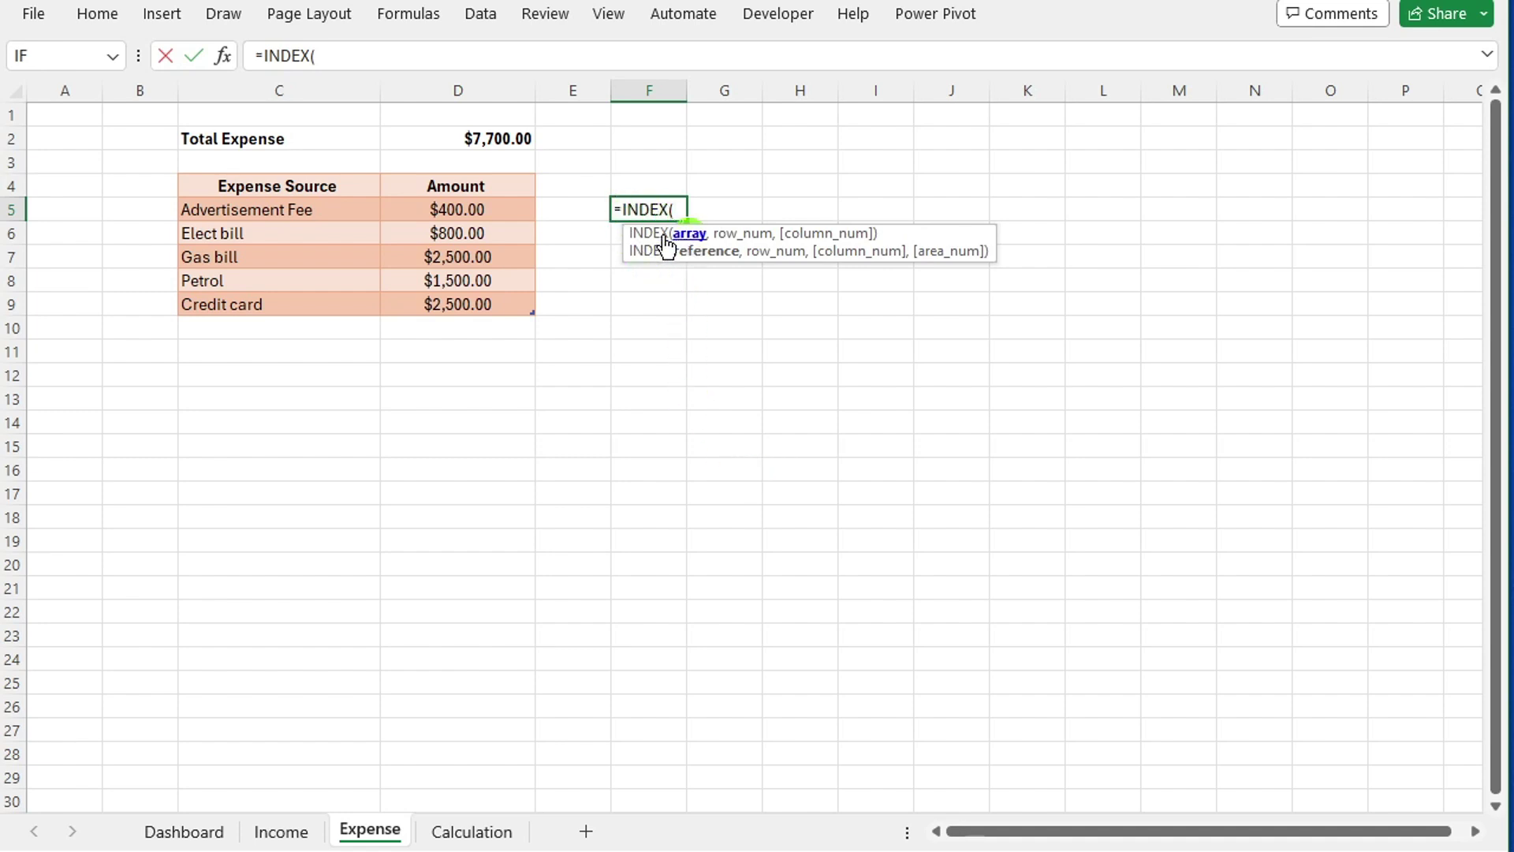
pyautogui.moveTo(264, 213); pyautogui.dragTo(298, 304)
pyautogui.write(',ma')
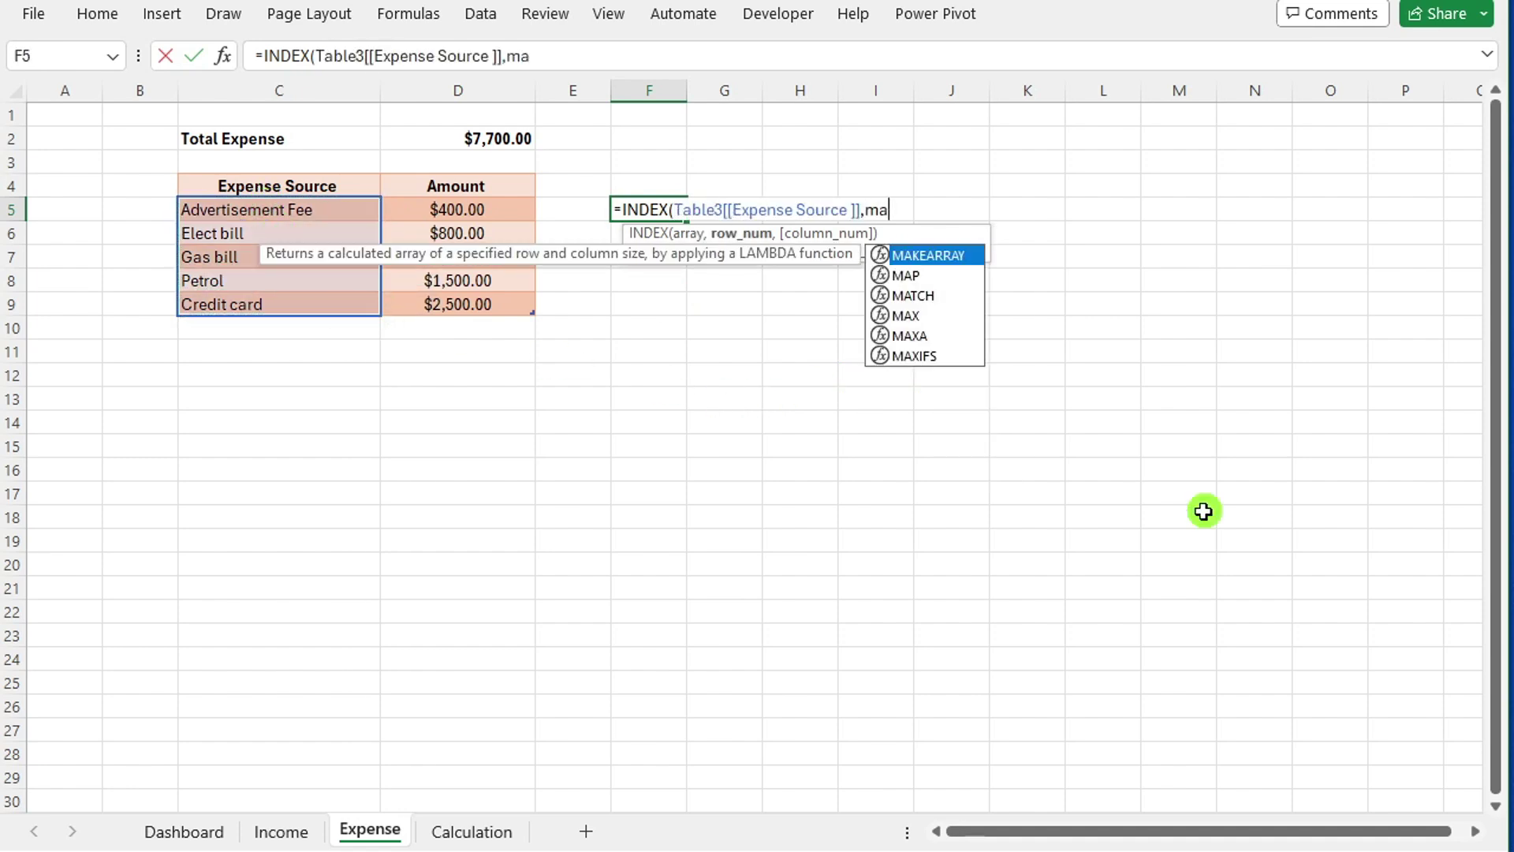
pyautogui.write('tc')
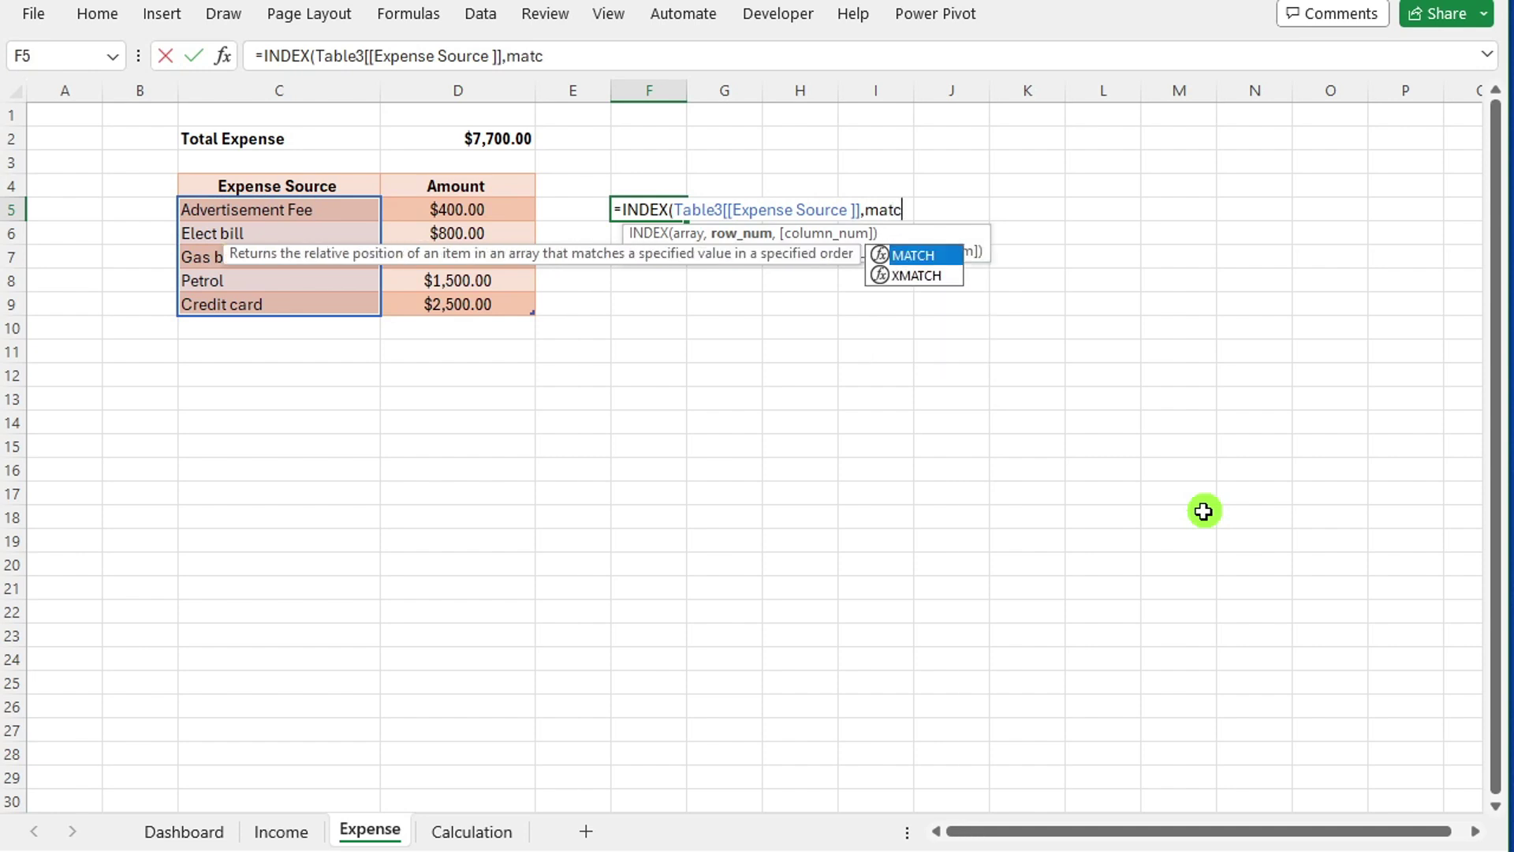
pyautogui.click(921, 258)
pyautogui.doubleClick(921, 259)
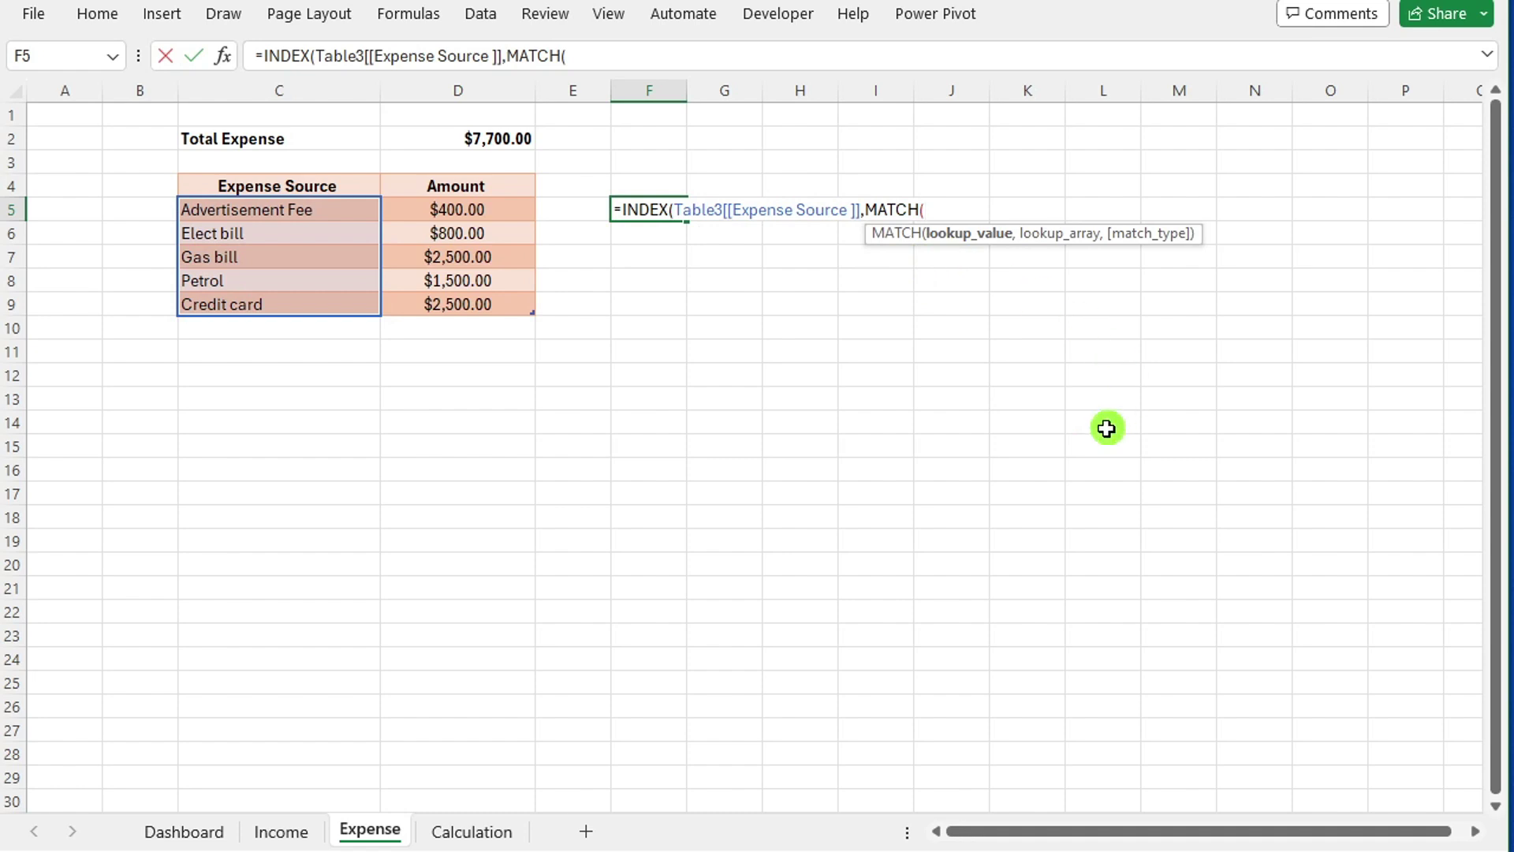
# - Finish it as MATCH(MAX(Amount), Amount, 0) so F5 returns Gas bill
pyautogui.write('max')
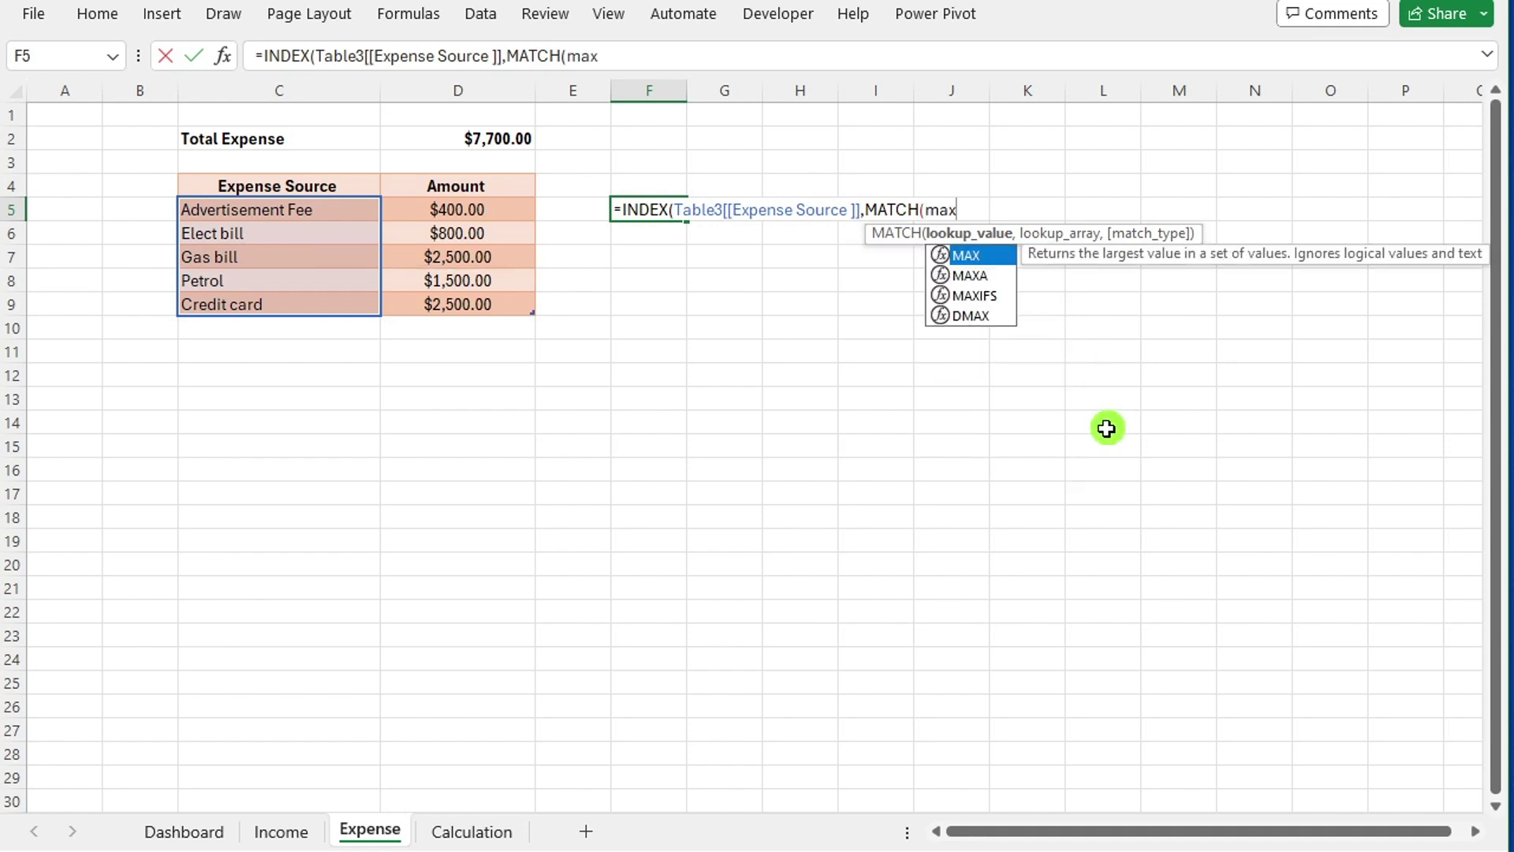
pyautogui.doubleClick(982, 253)
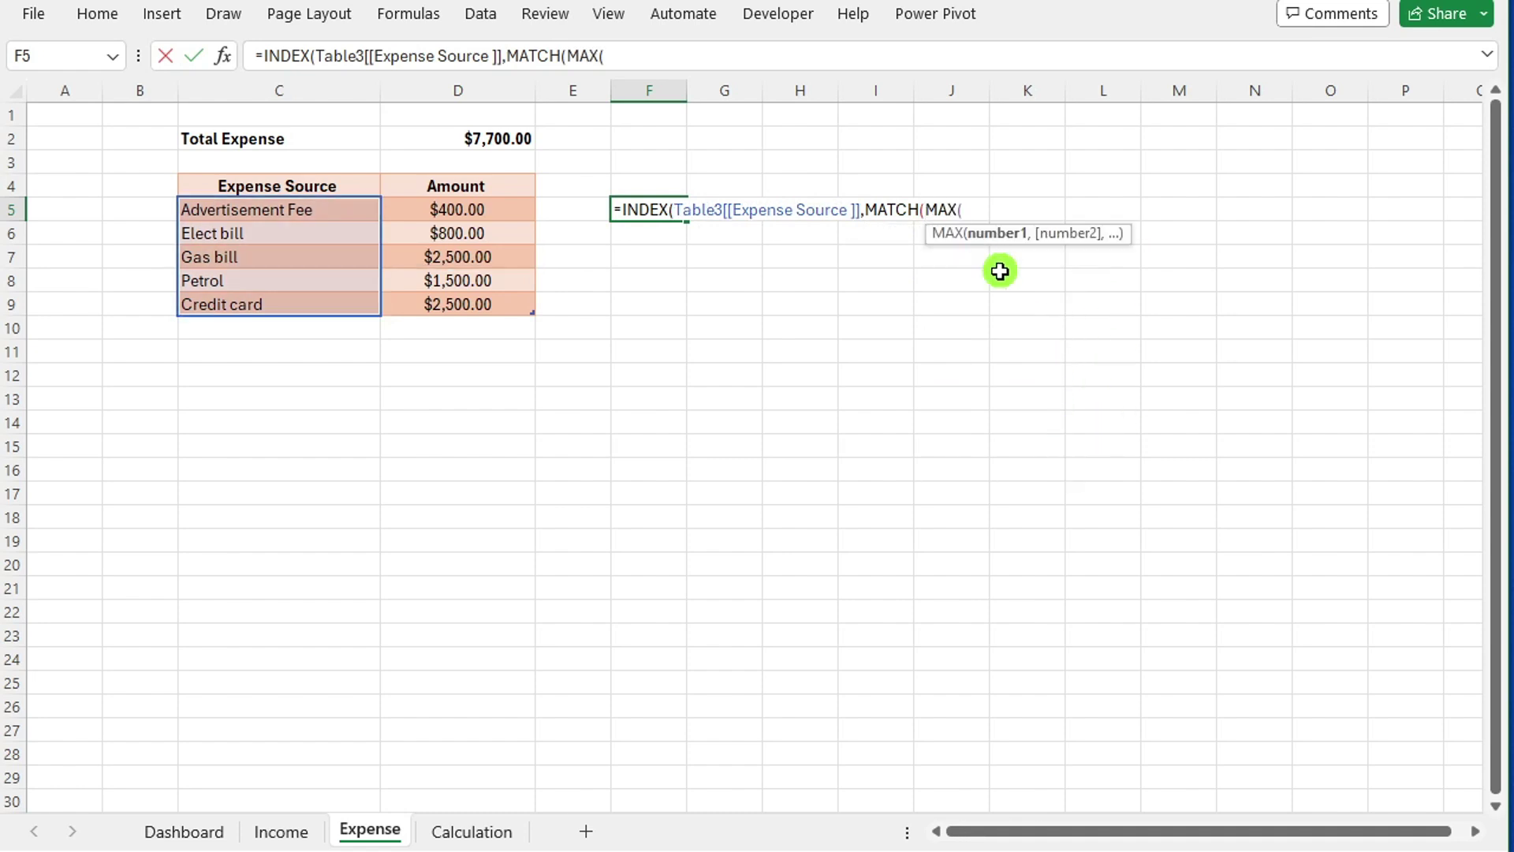
pyautogui.moveTo(460, 210); pyautogui.dragTo(458, 304)
pyautogui.write('),')
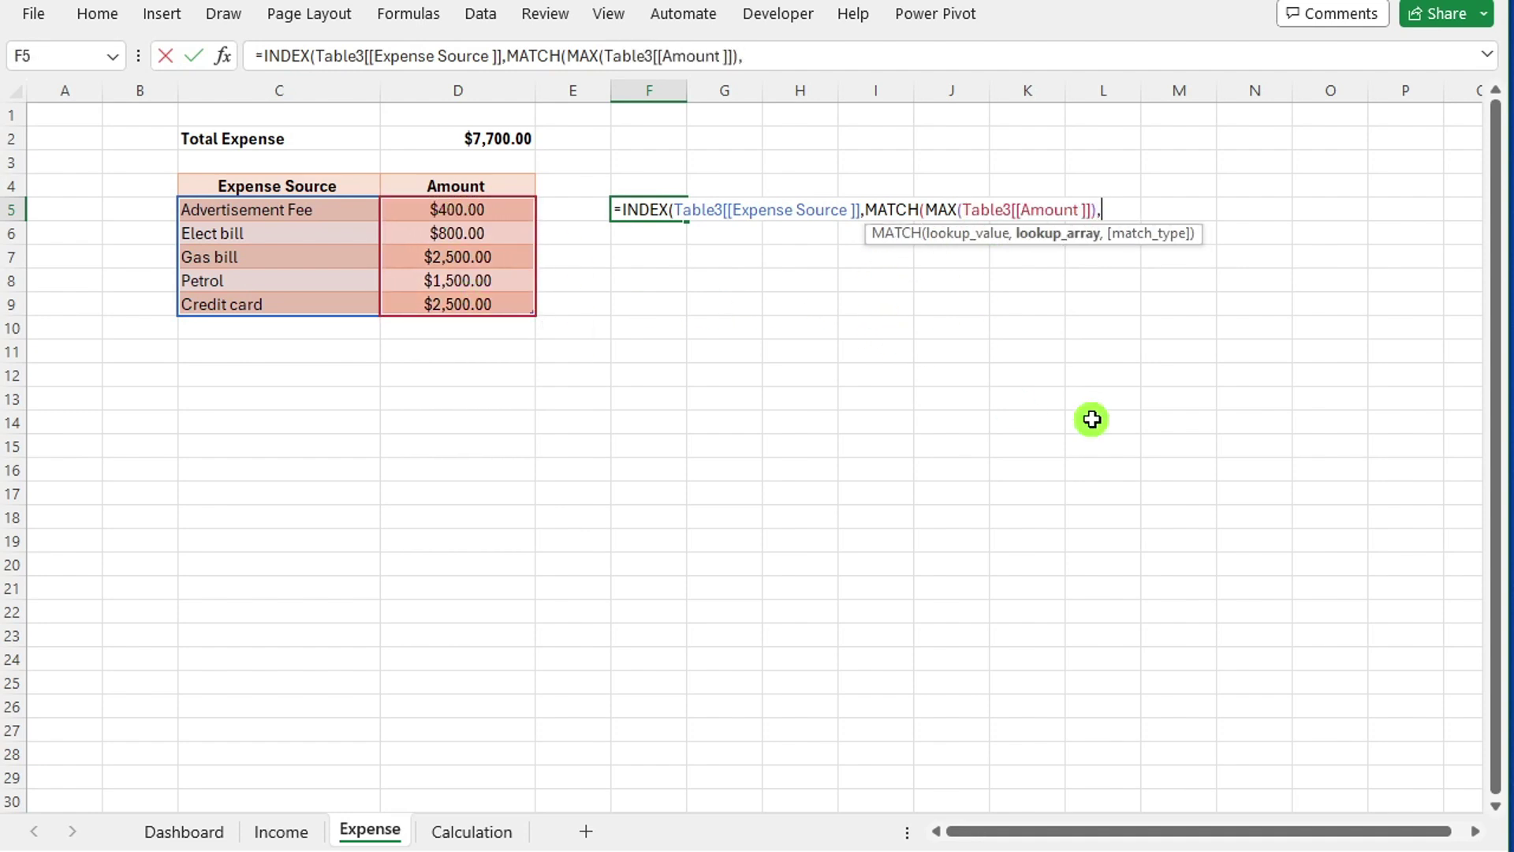
pyautogui.moveTo(463, 212); pyautogui.dragTo(489, 306)
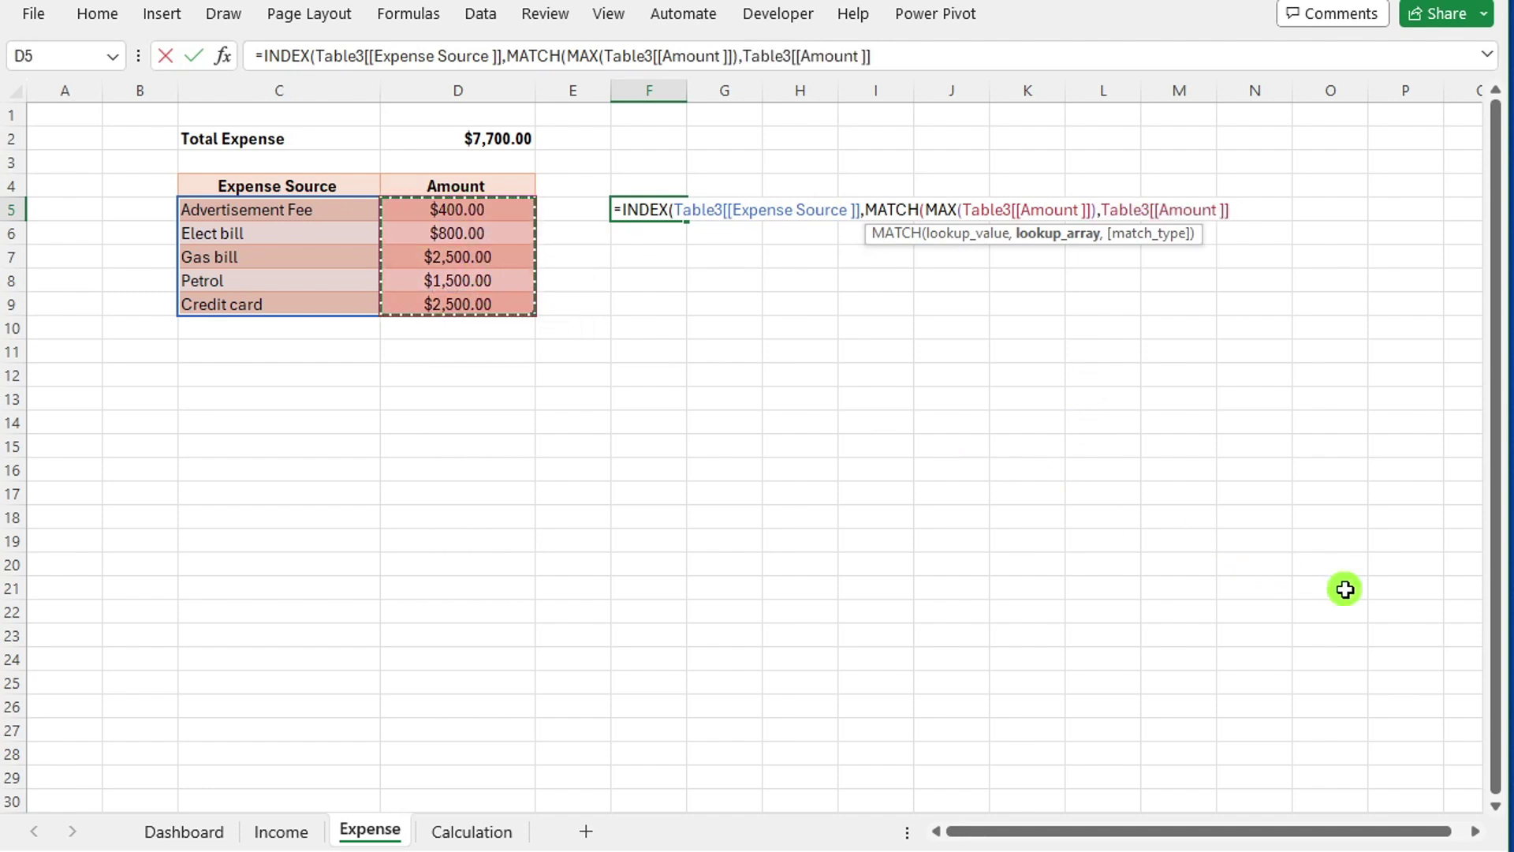
pyautogui.write(',')
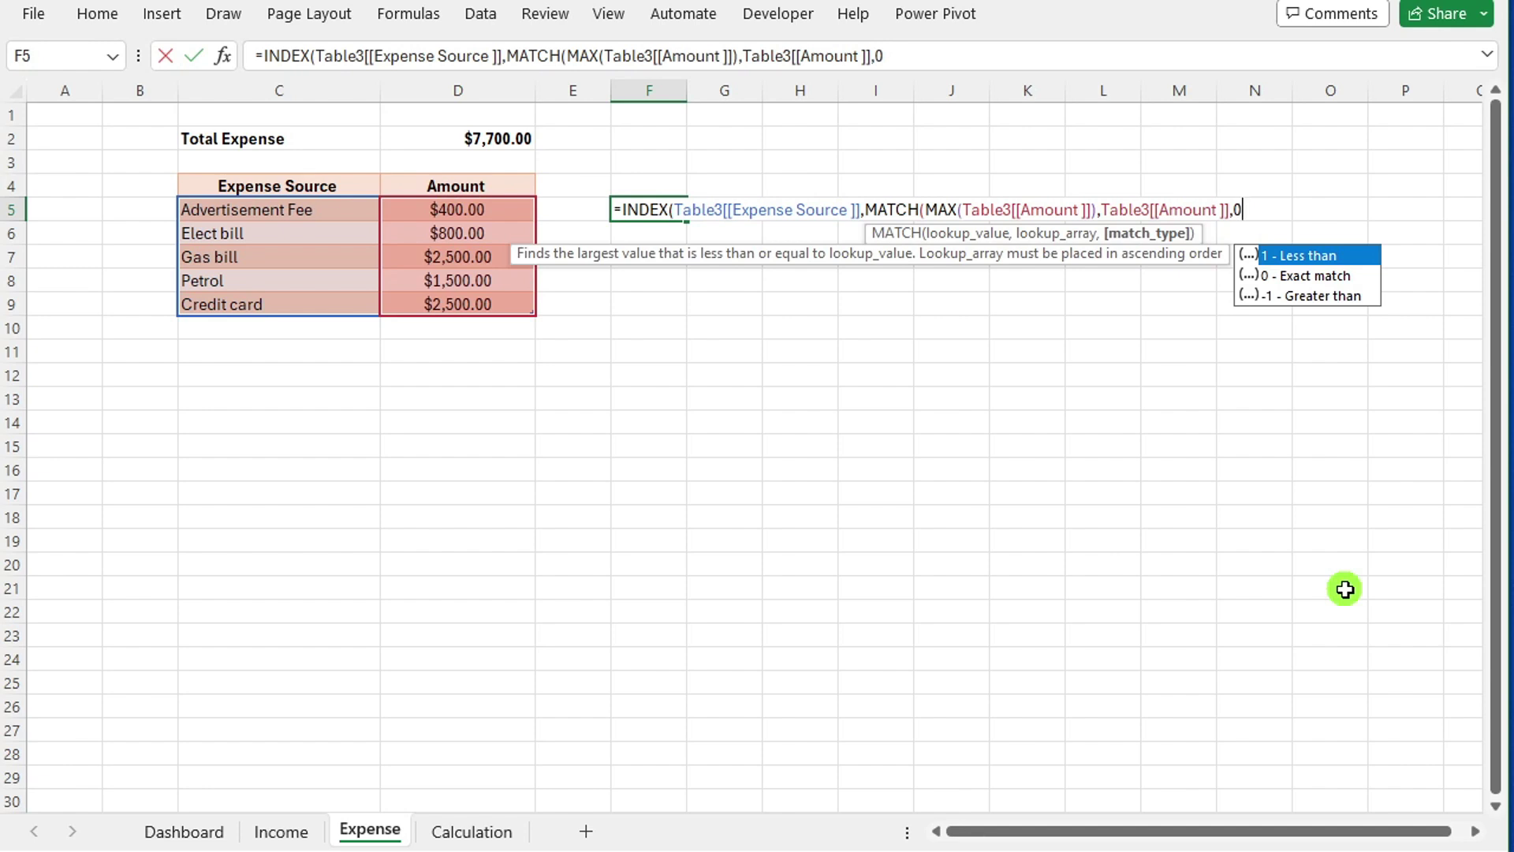
pyautogui.write('0))')
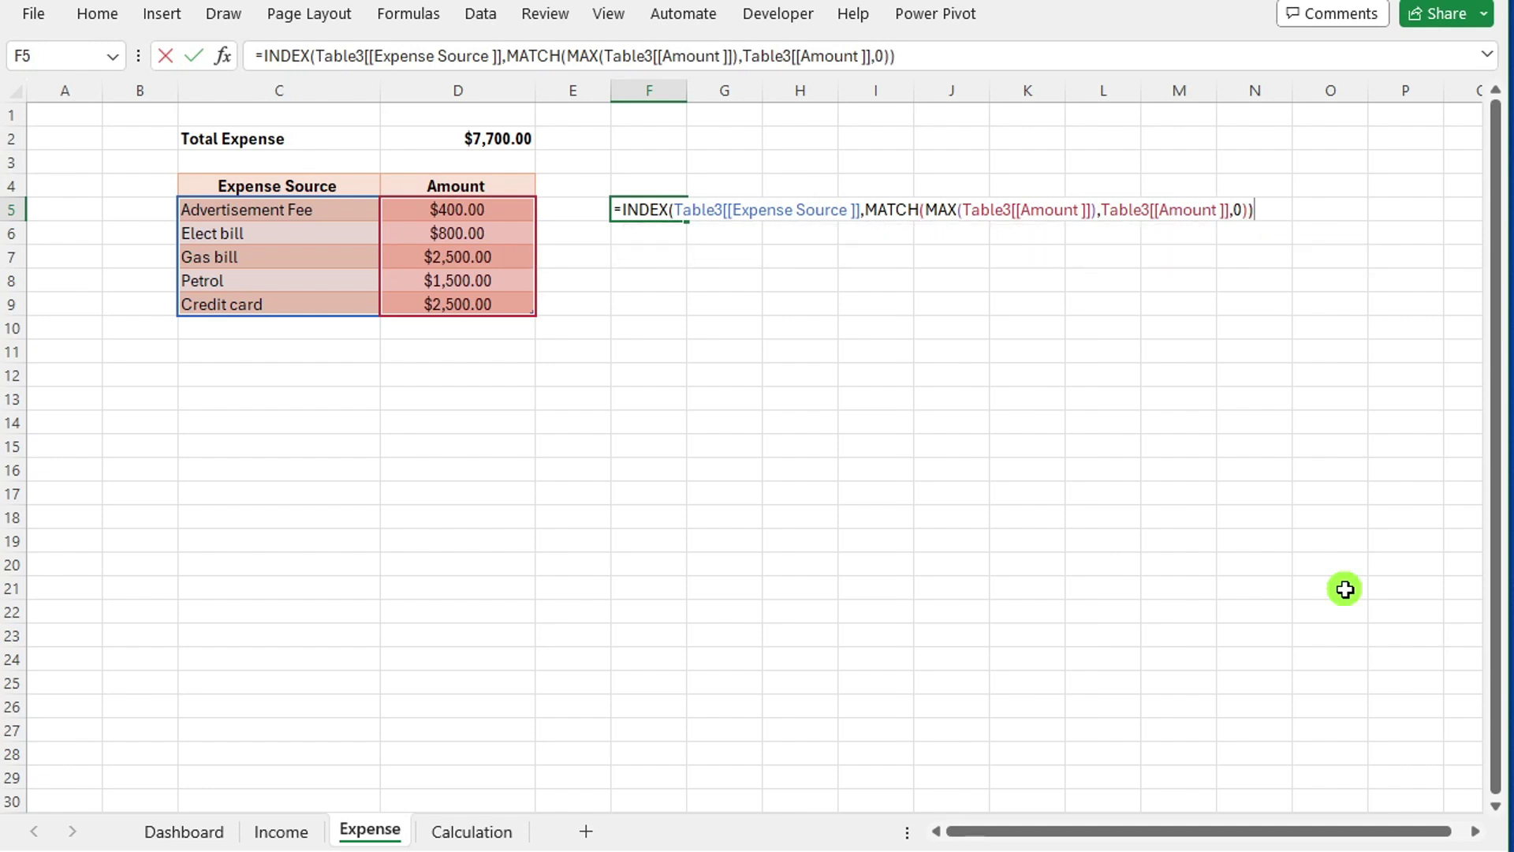
pyautogui.press('Return')
pyautogui.press('Up')
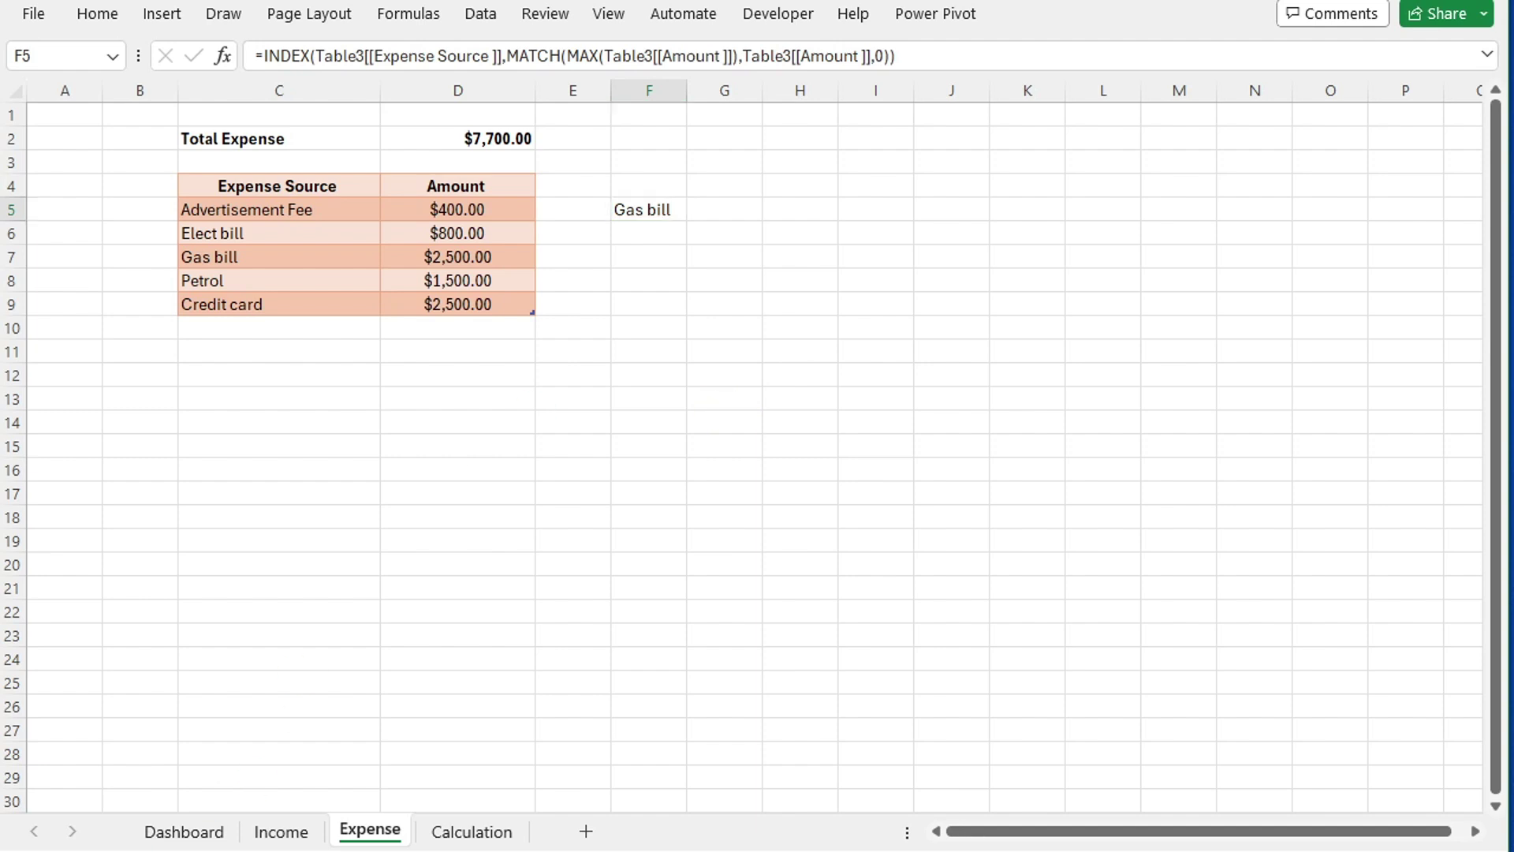
# - Link the red Dashboard box to =Expense!F5 so it shows Gas bill, and enlarge its text
pyautogui.click(183, 831)
pyautogui.click(387, 56)
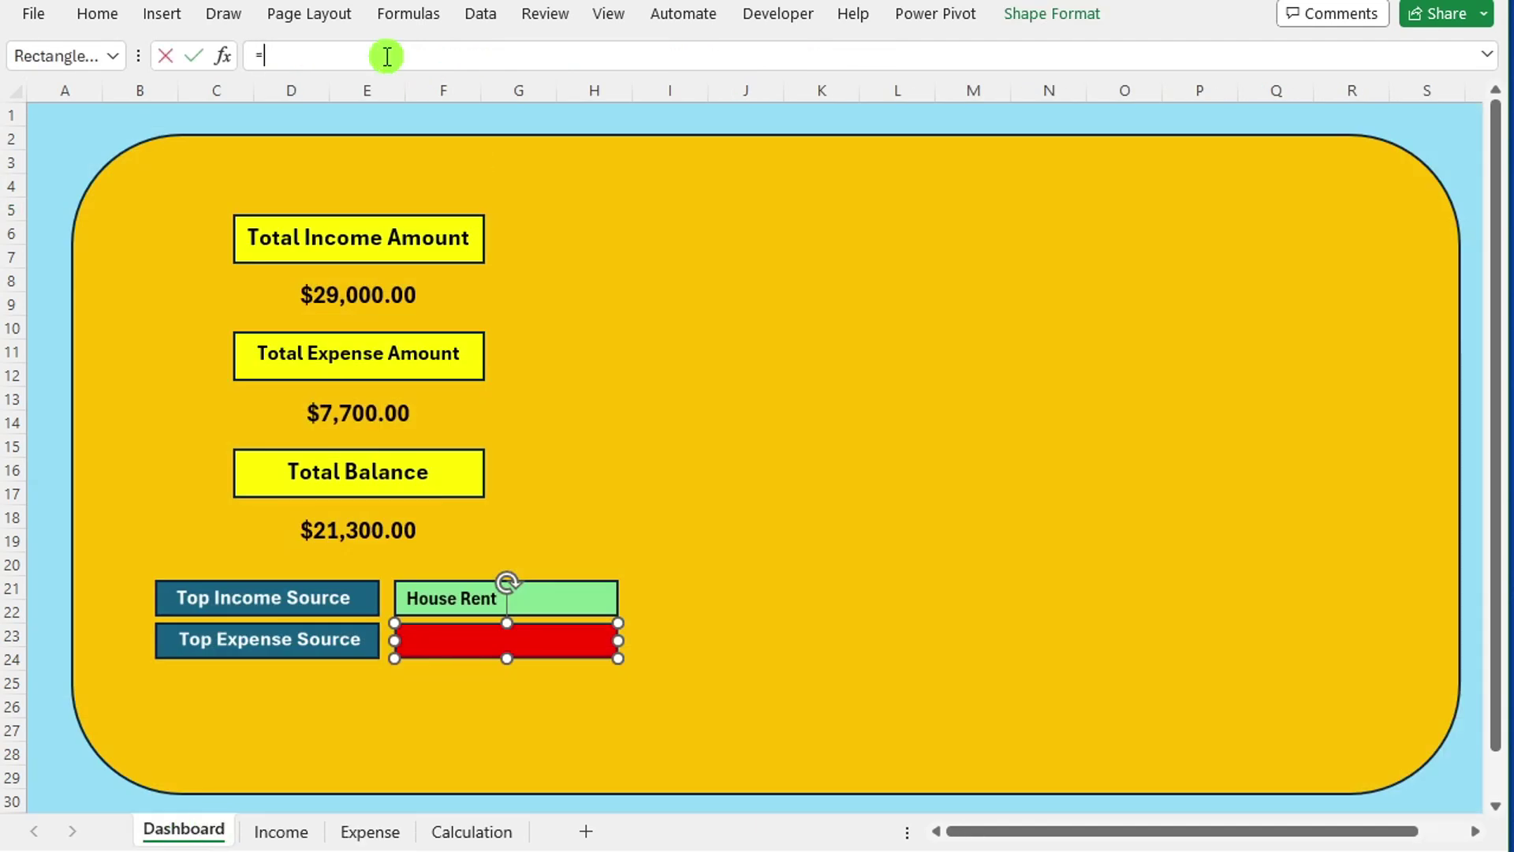
pyautogui.write('=')
pyautogui.click(370, 831)
pyautogui.click(645, 206)
pyautogui.press('Return')
pyautogui.click(107, 17)
pyautogui.click(354, 57)
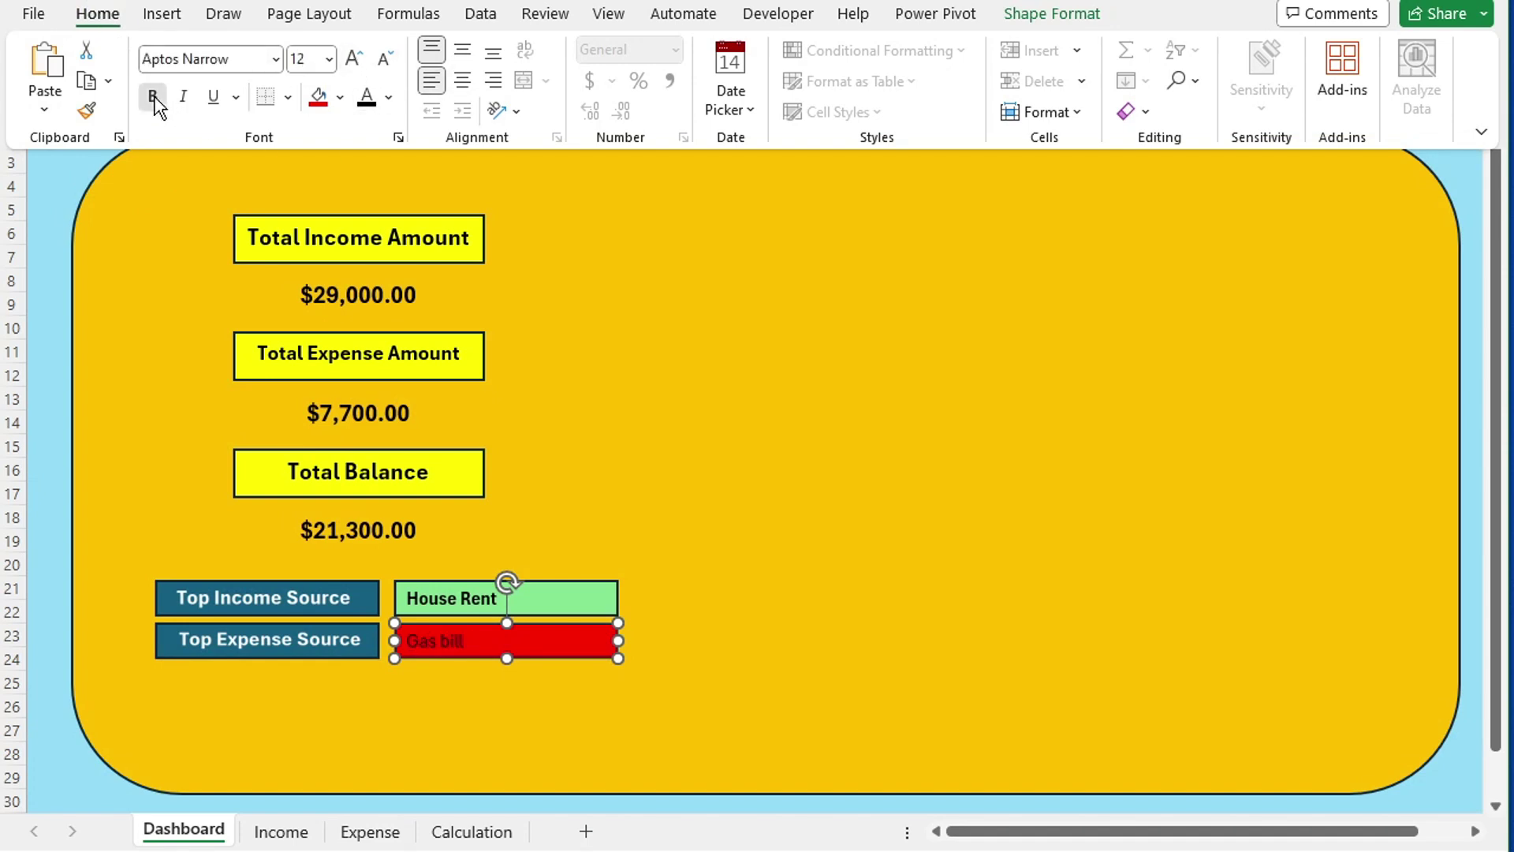
pyautogui.click(851, 671)
pyautogui.click(164, 13)
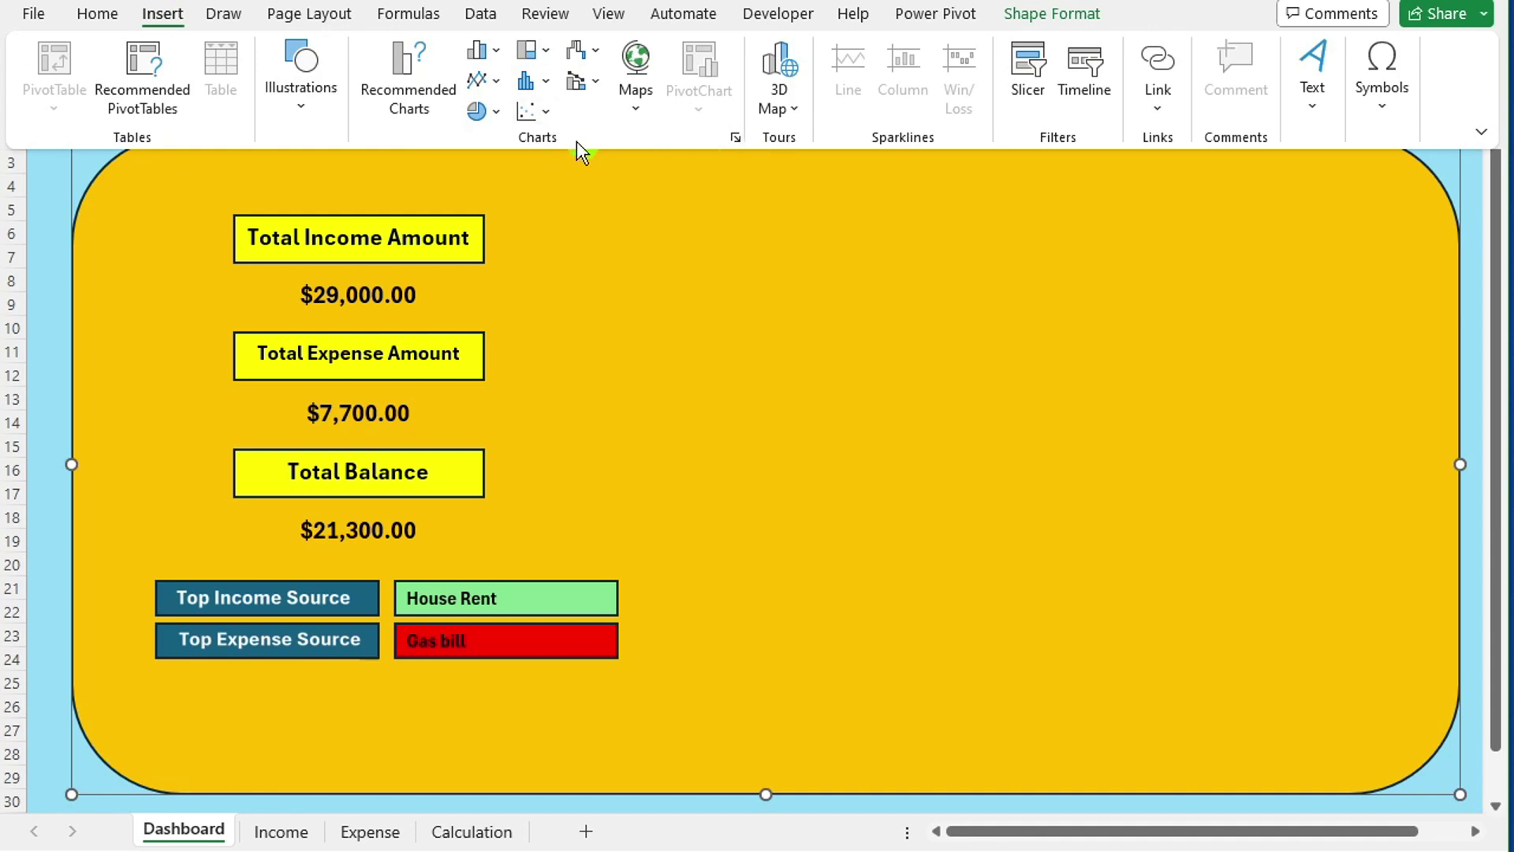
# - Insert a 3-D clustered column chart and move it to the panel's upper middle
pyautogui.click(494, 52)
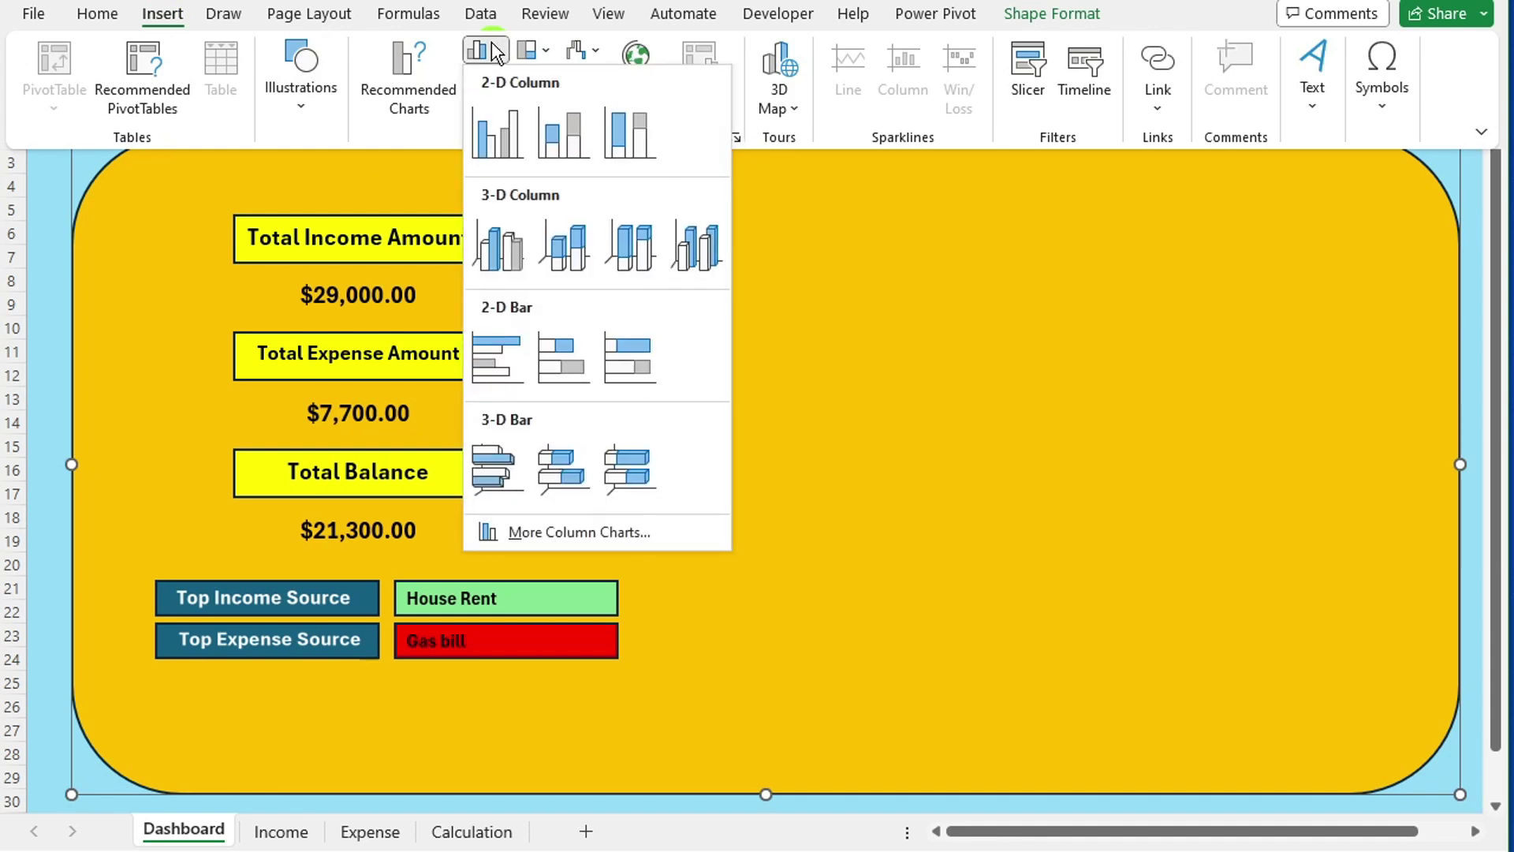
pyautogui.click(507, 251)
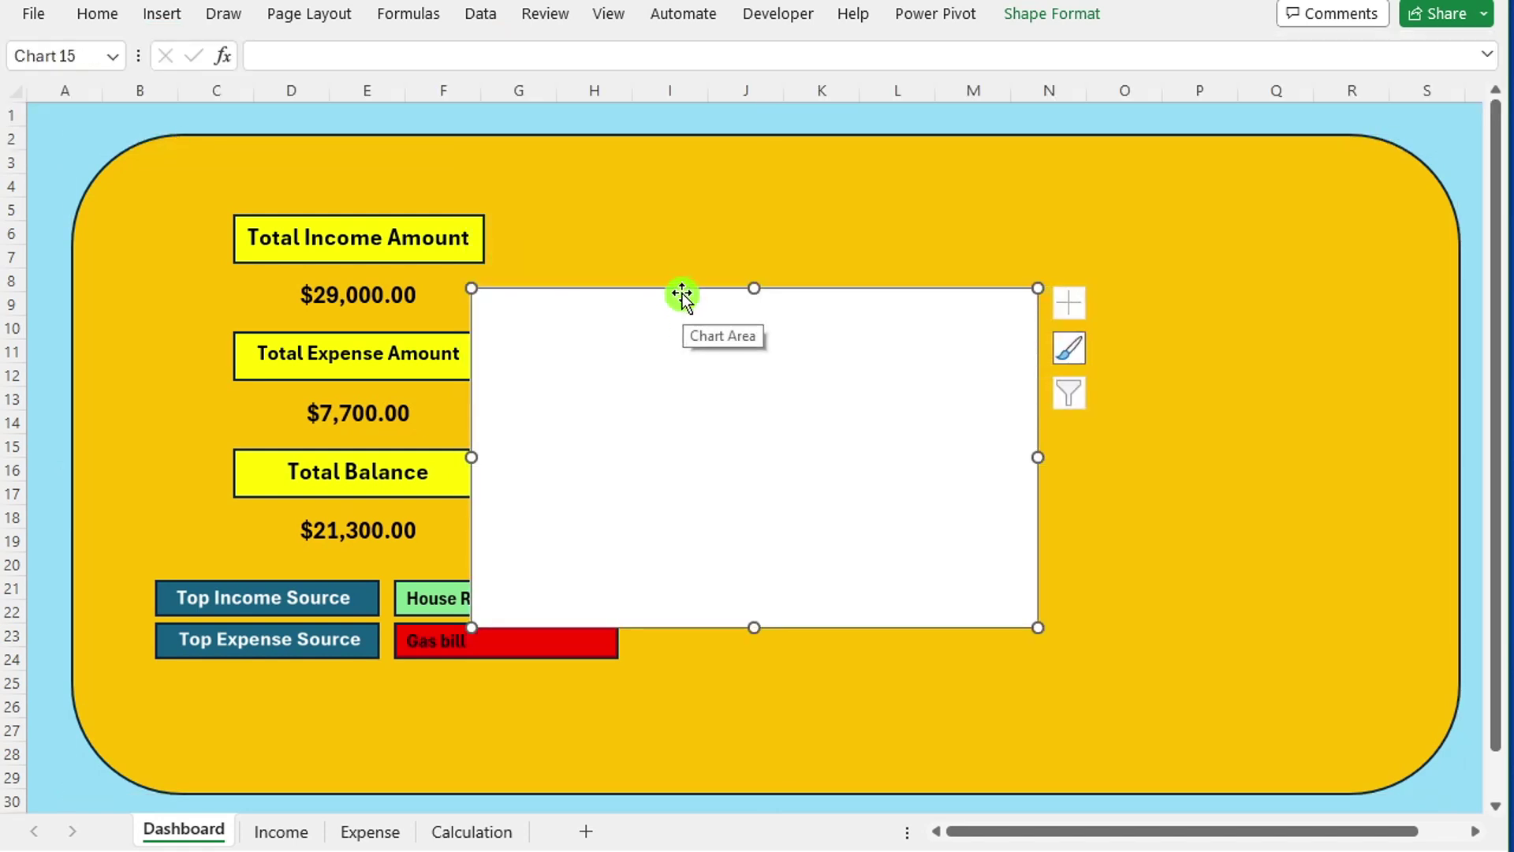
pyautogui.moveTo(683, 294); pyautogui.dragTo(703, 166)
# - Add a Total Income Amount series using Income!$D$2 as its value
pyautogui.rightClick(805, 300)
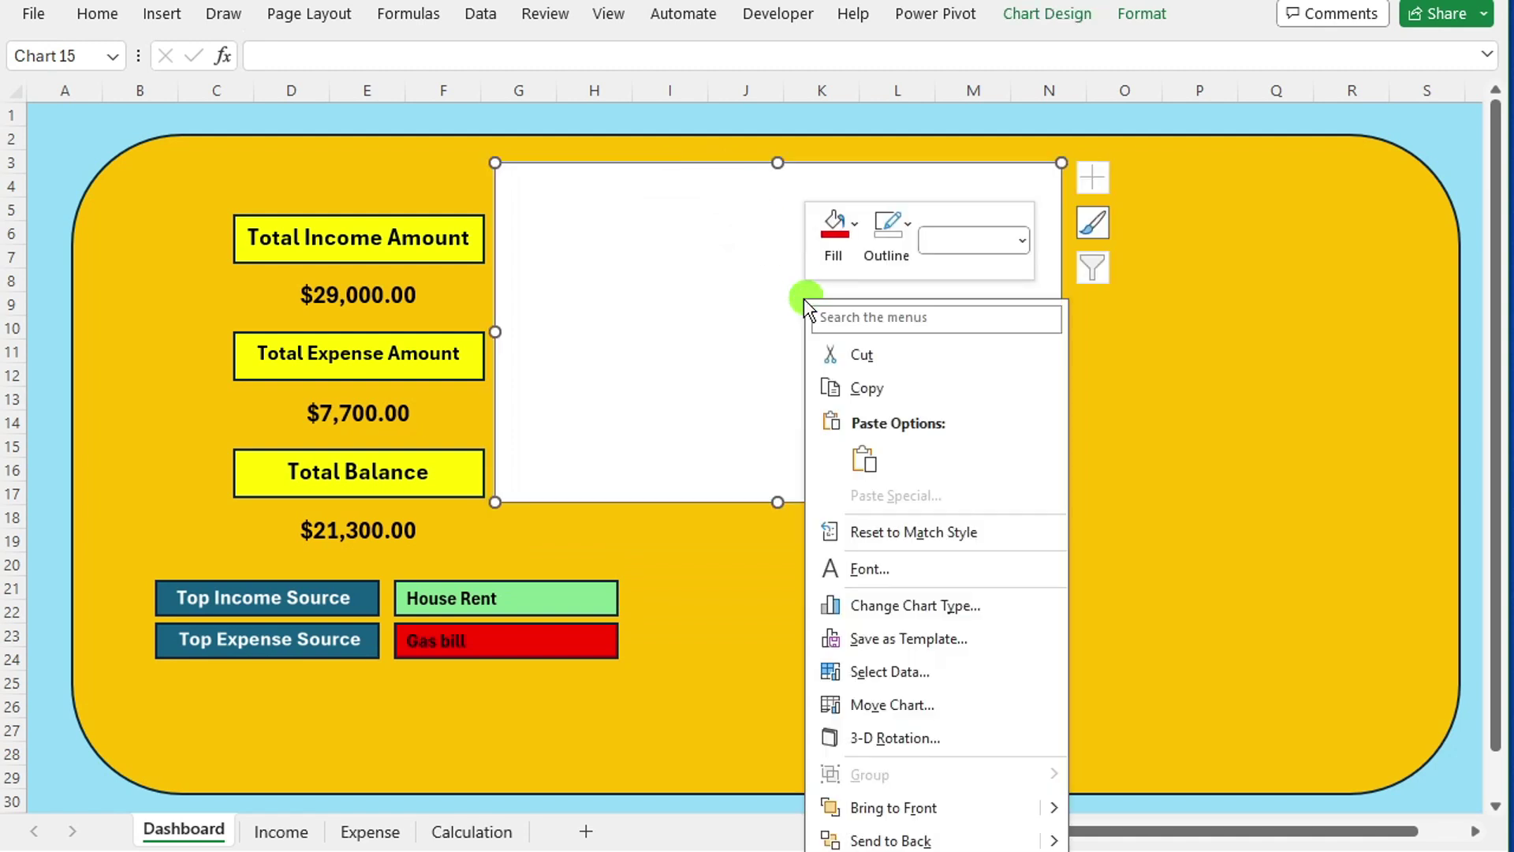
pyautogui.click(895, 677)
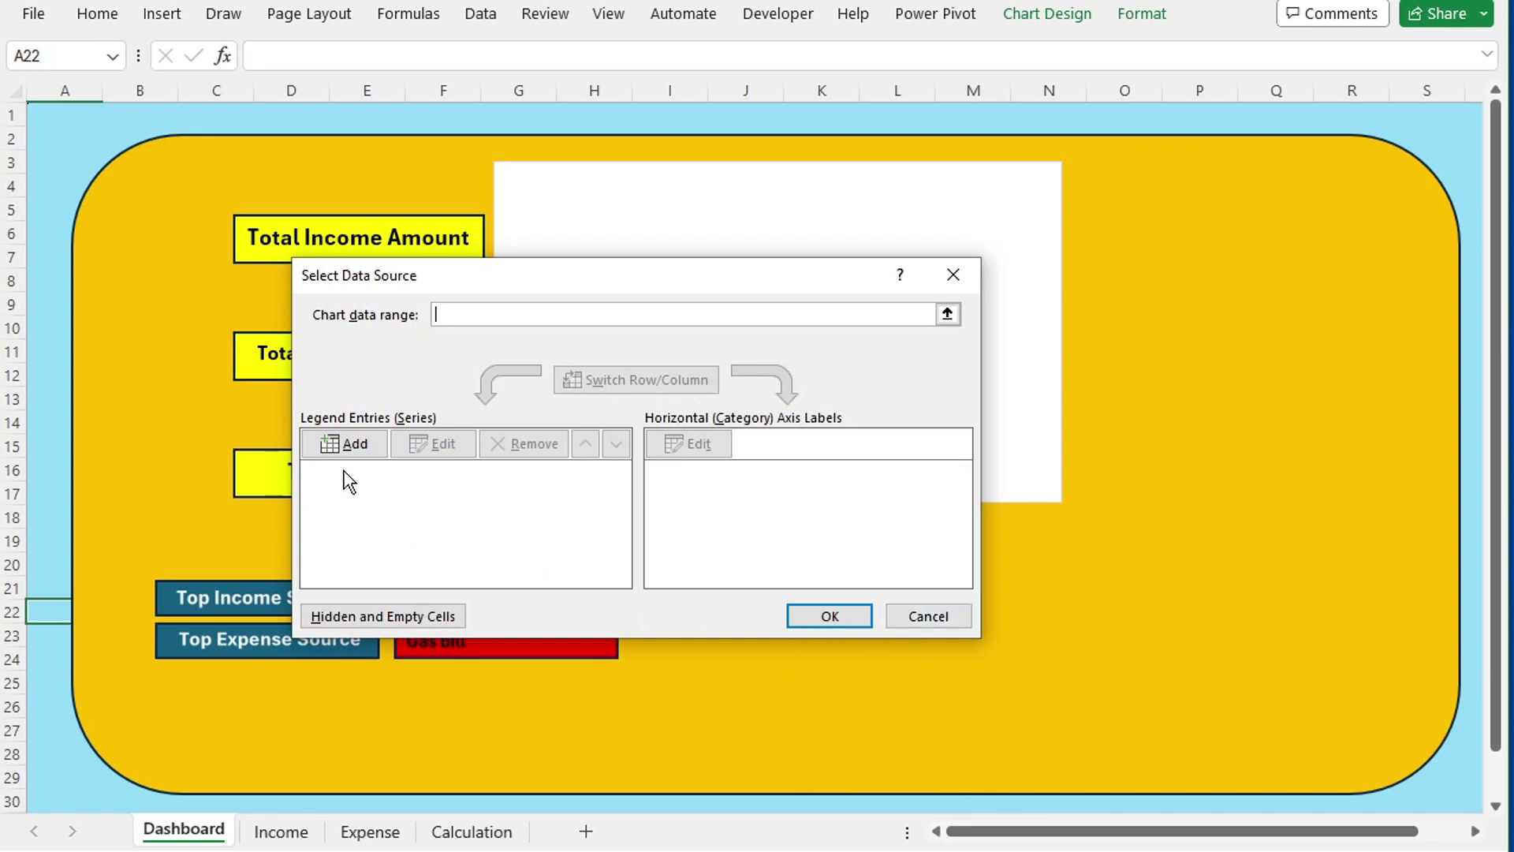
pyautogui.click(347, 443)
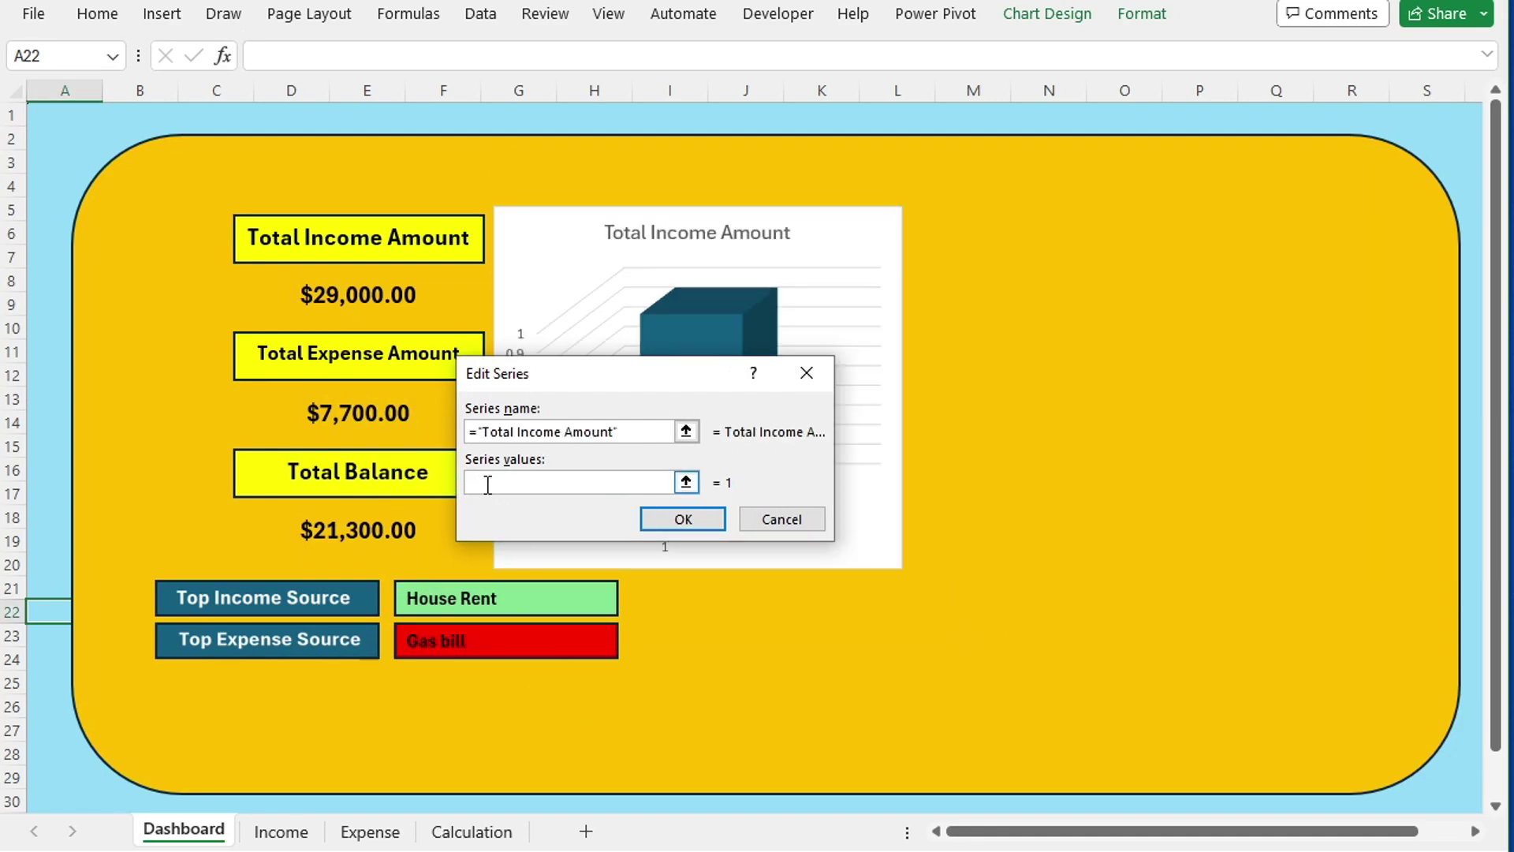
pyautogui.click(281, 831)
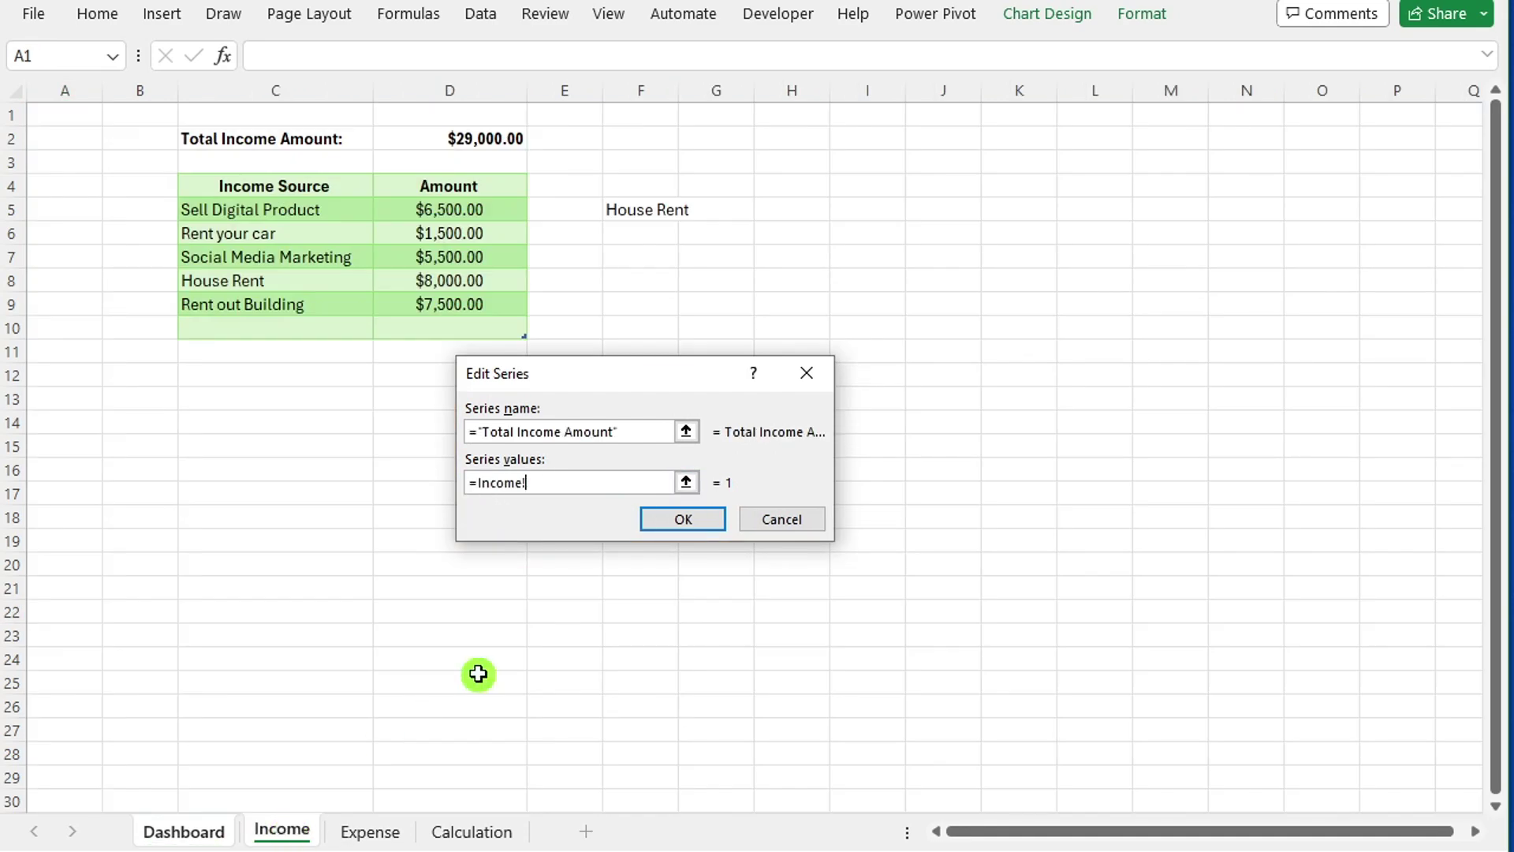
pyautogui.click(453, 140)
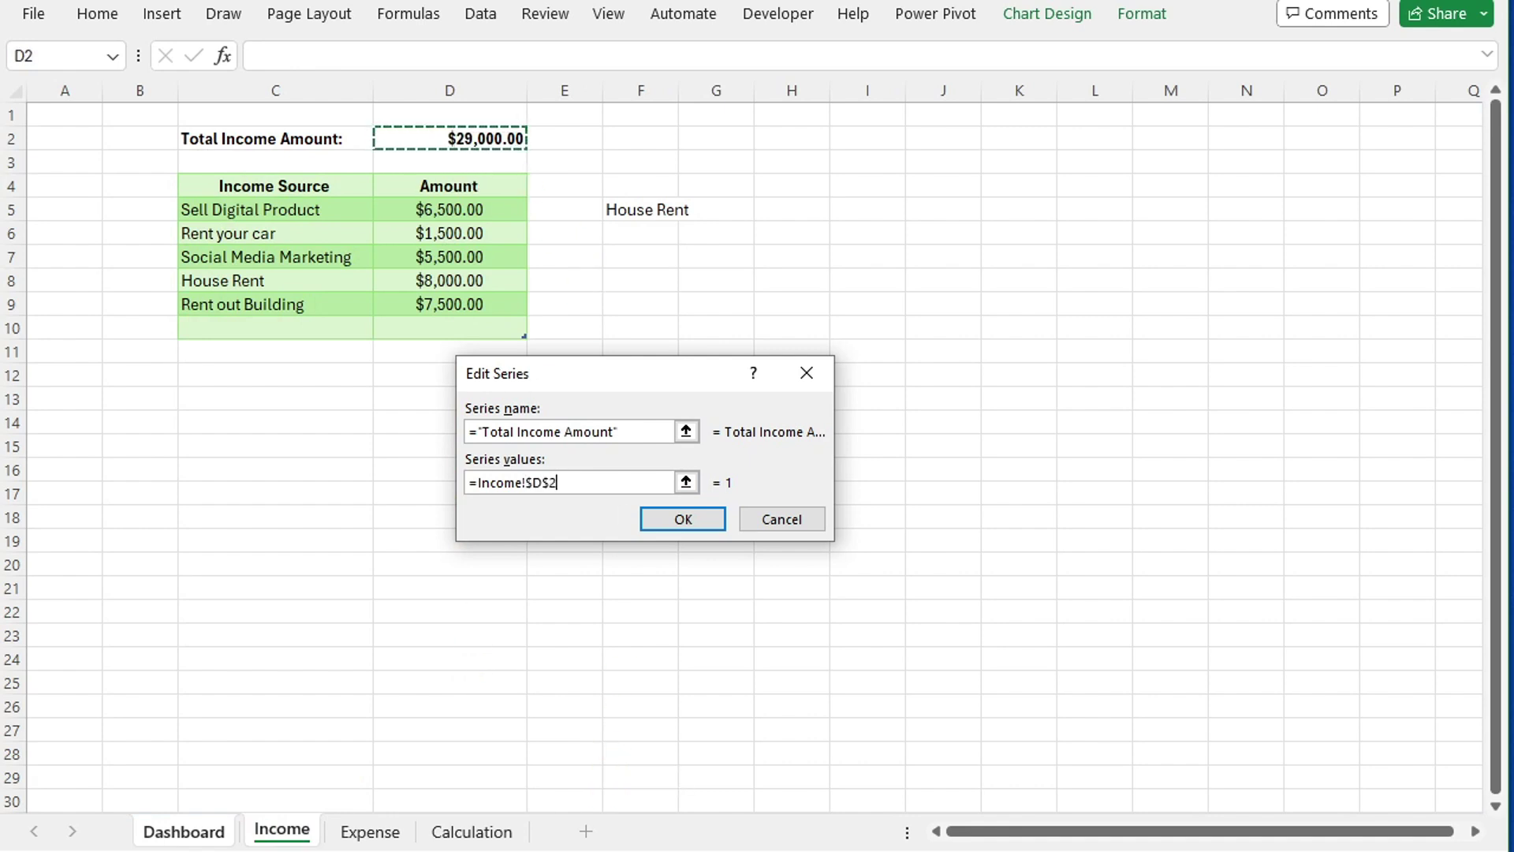
pyautogui.click(683, 522)
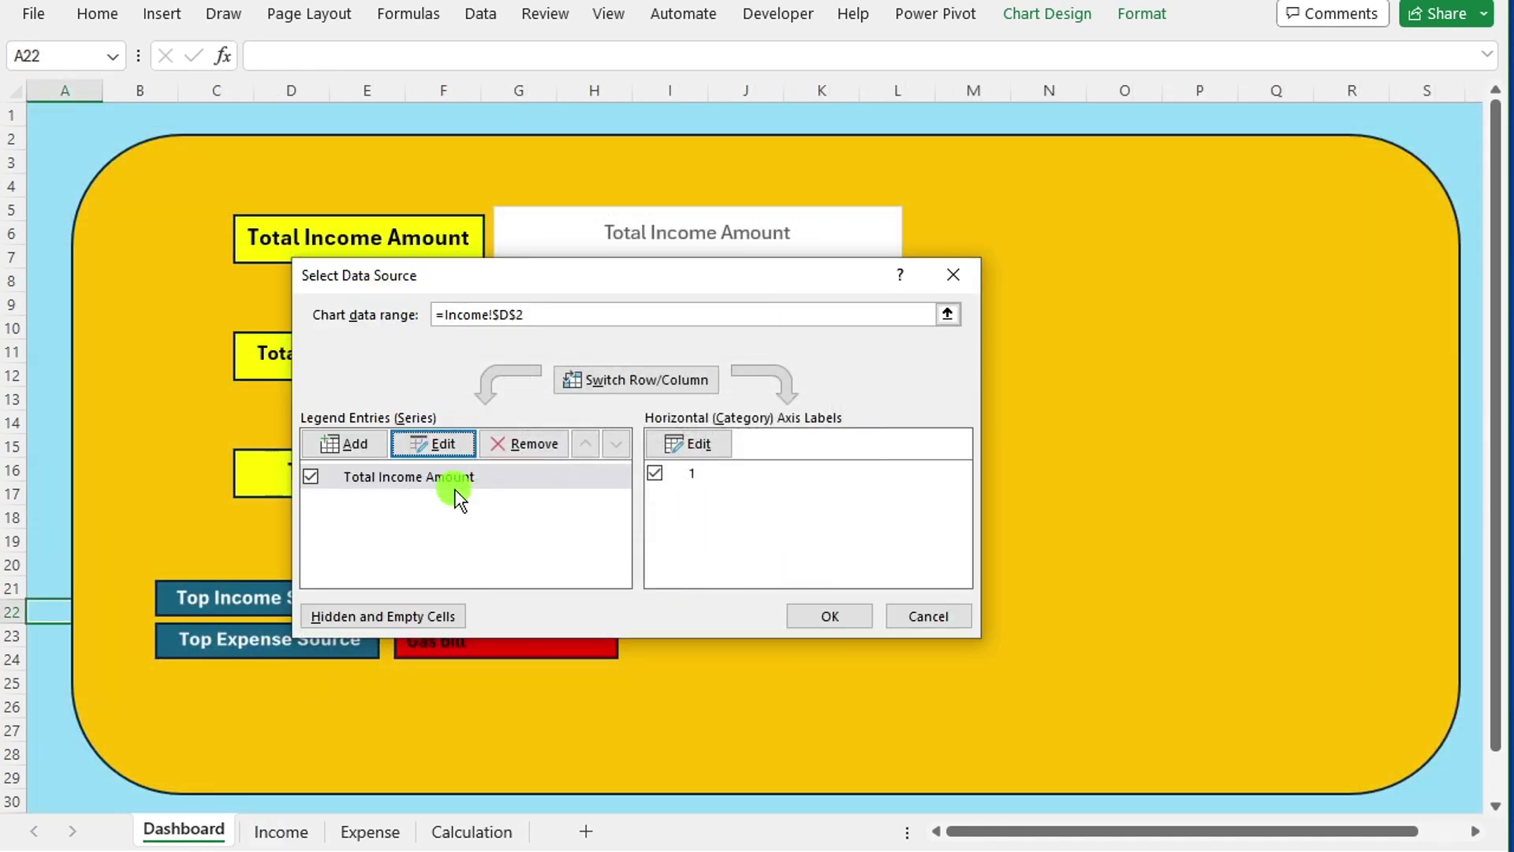
# - Add a Total Expense Amount series using Expense!$D$2 as its value
pyautogui.click(339, 442)
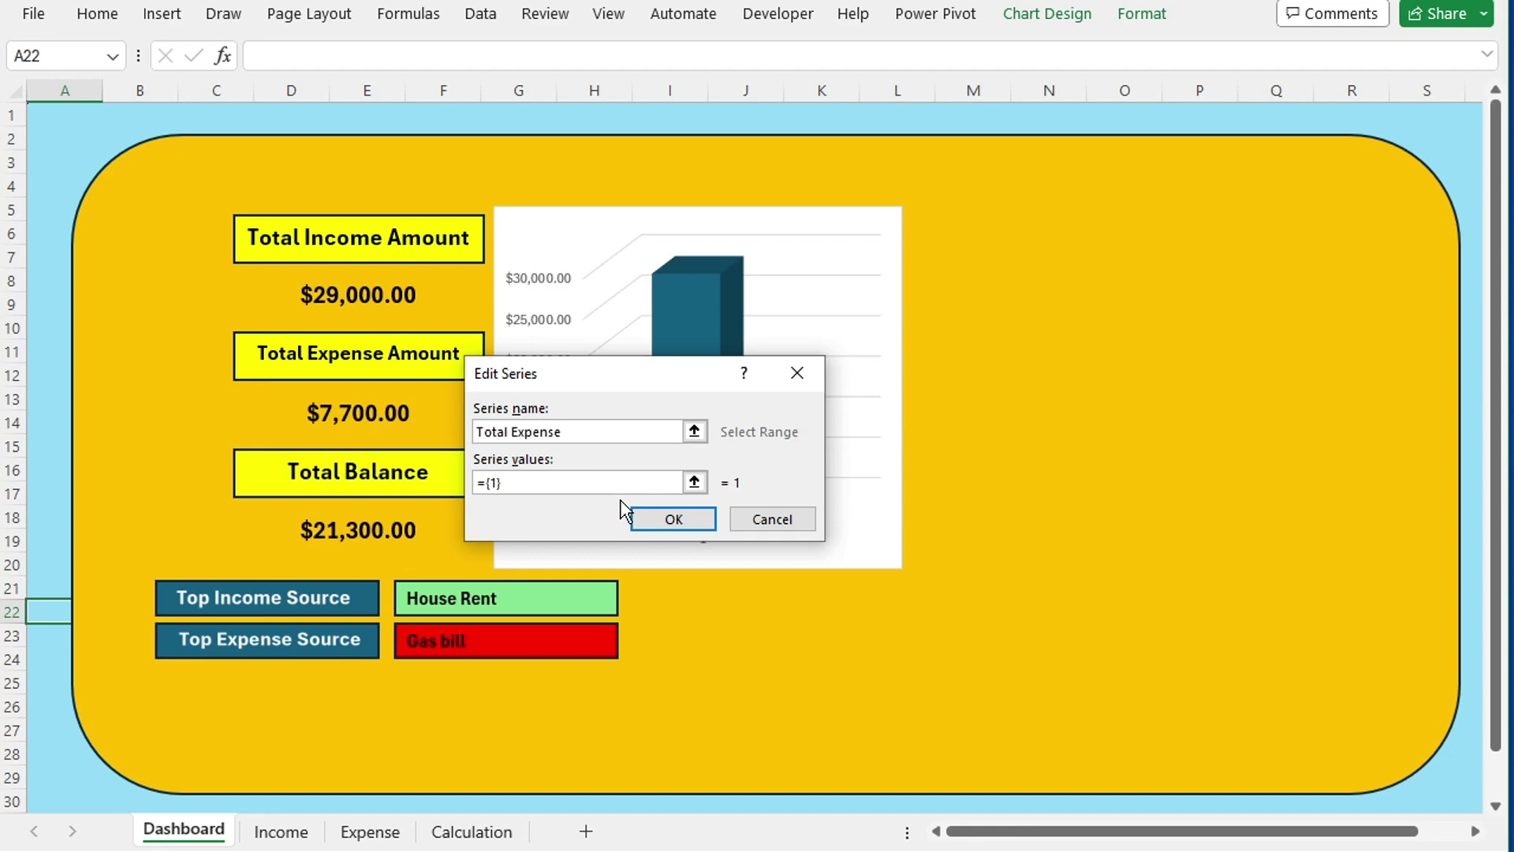
pyautogui.press('Tab')
pyautogui.write('=')
pyautogui.click(370, 831)
pyautogui.click(489, 135)
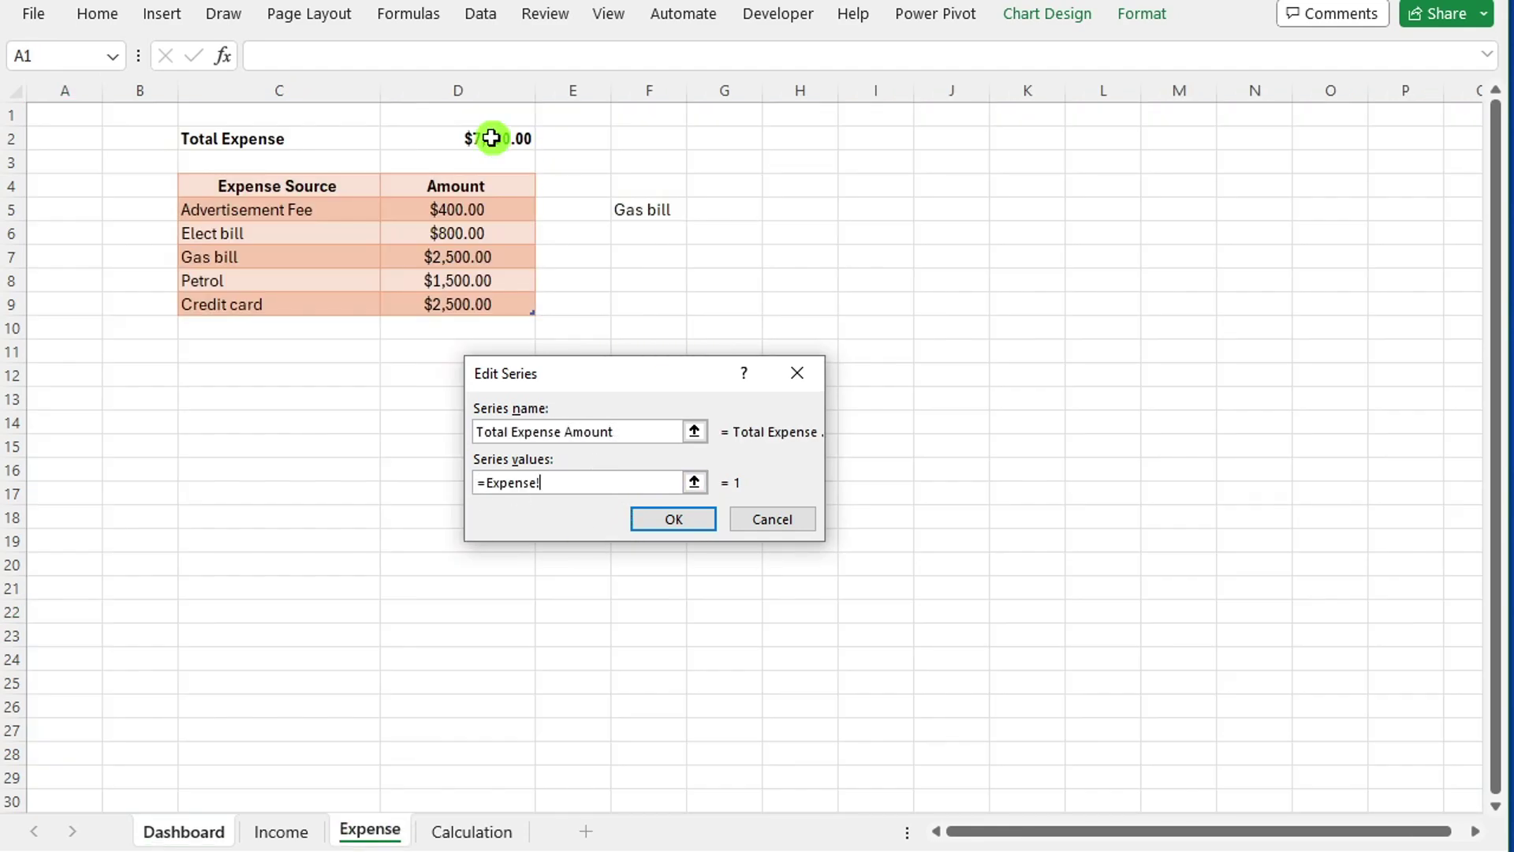
pyautogui.press('Return')
pyautogui.press('Return')
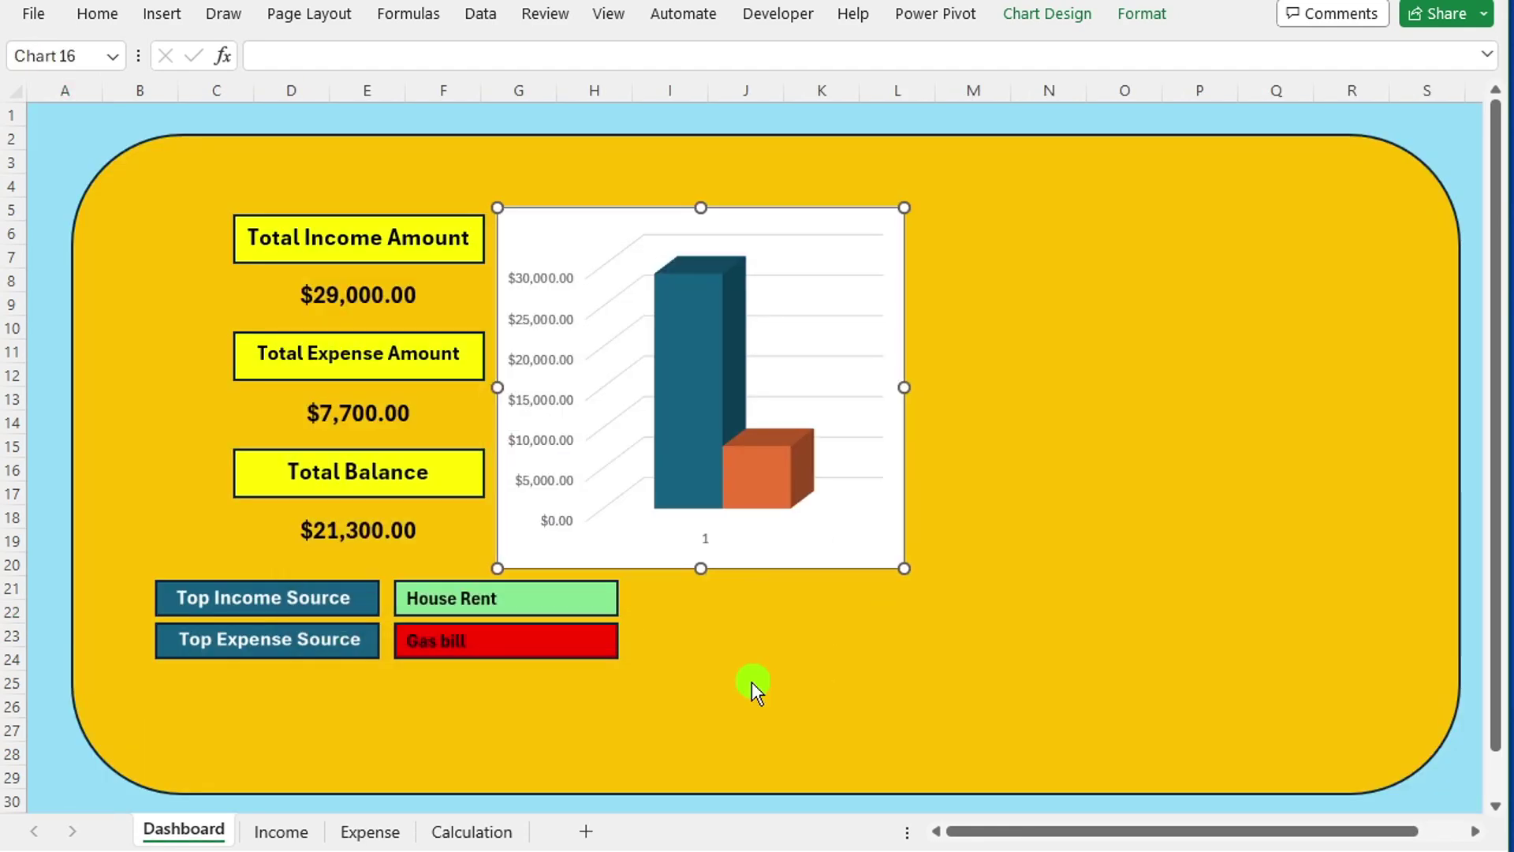
# - Remove the chart gridlines and turn on the legend and data labels
pyautogui.click(760, 484)
pyautogui.click(938, 222)
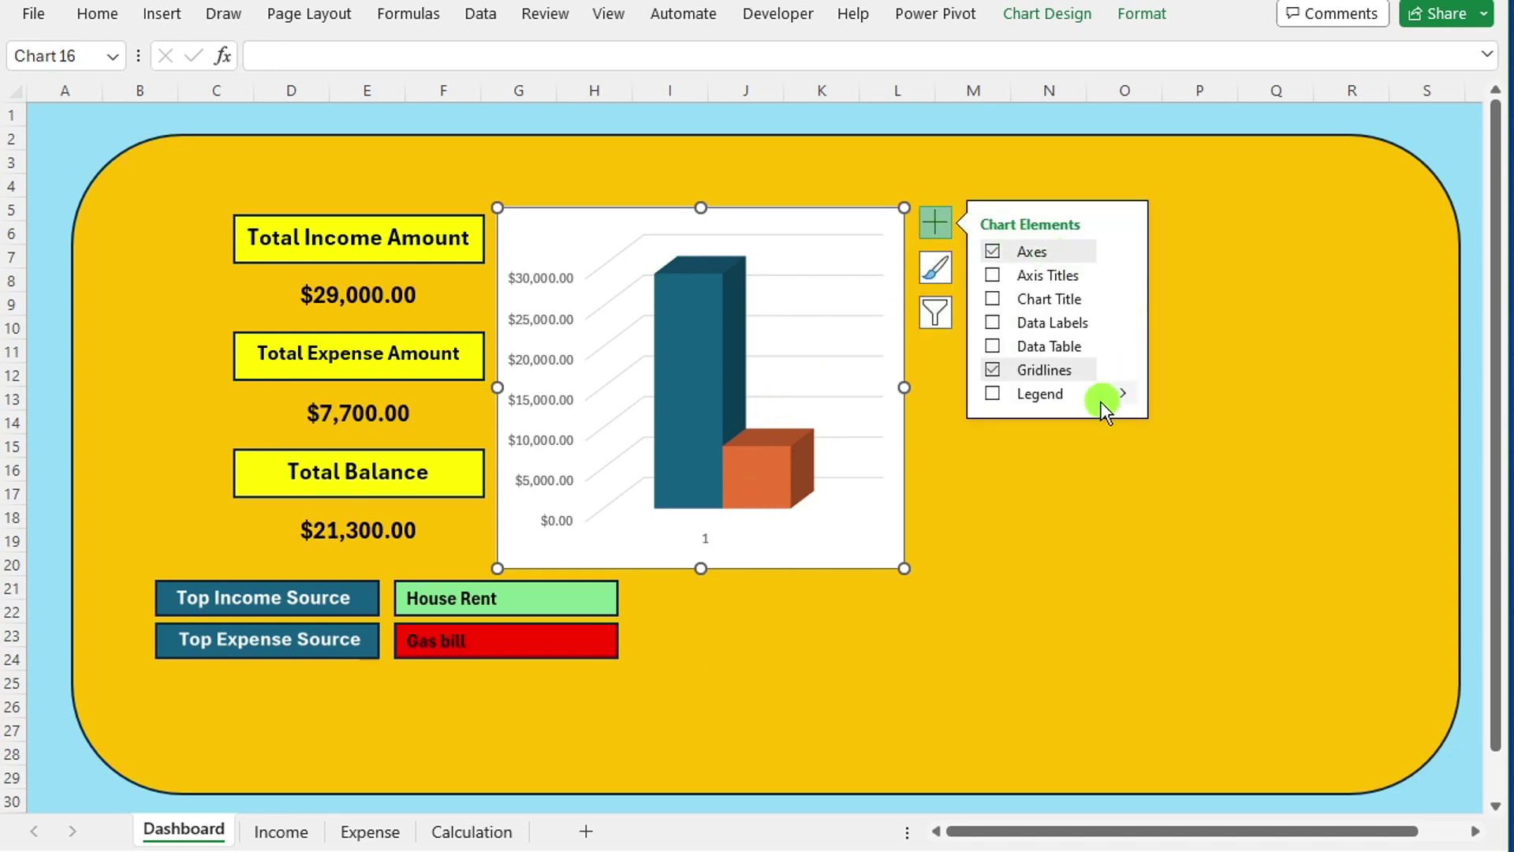
pyautogui.click(991, 371)
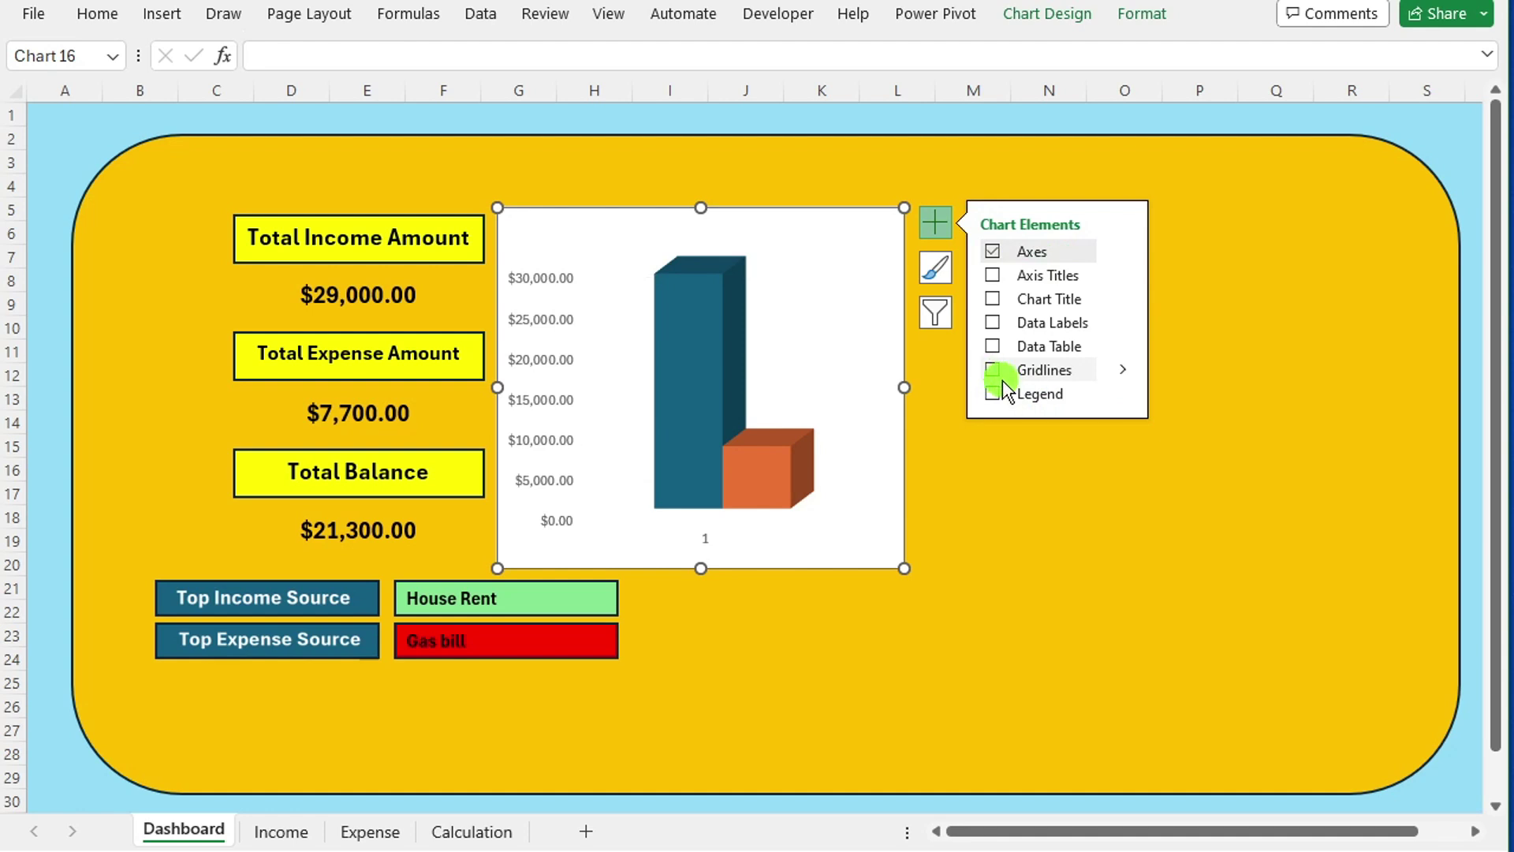
pyautogui.click(1012, 397)
pyautogui.click(990, 367)
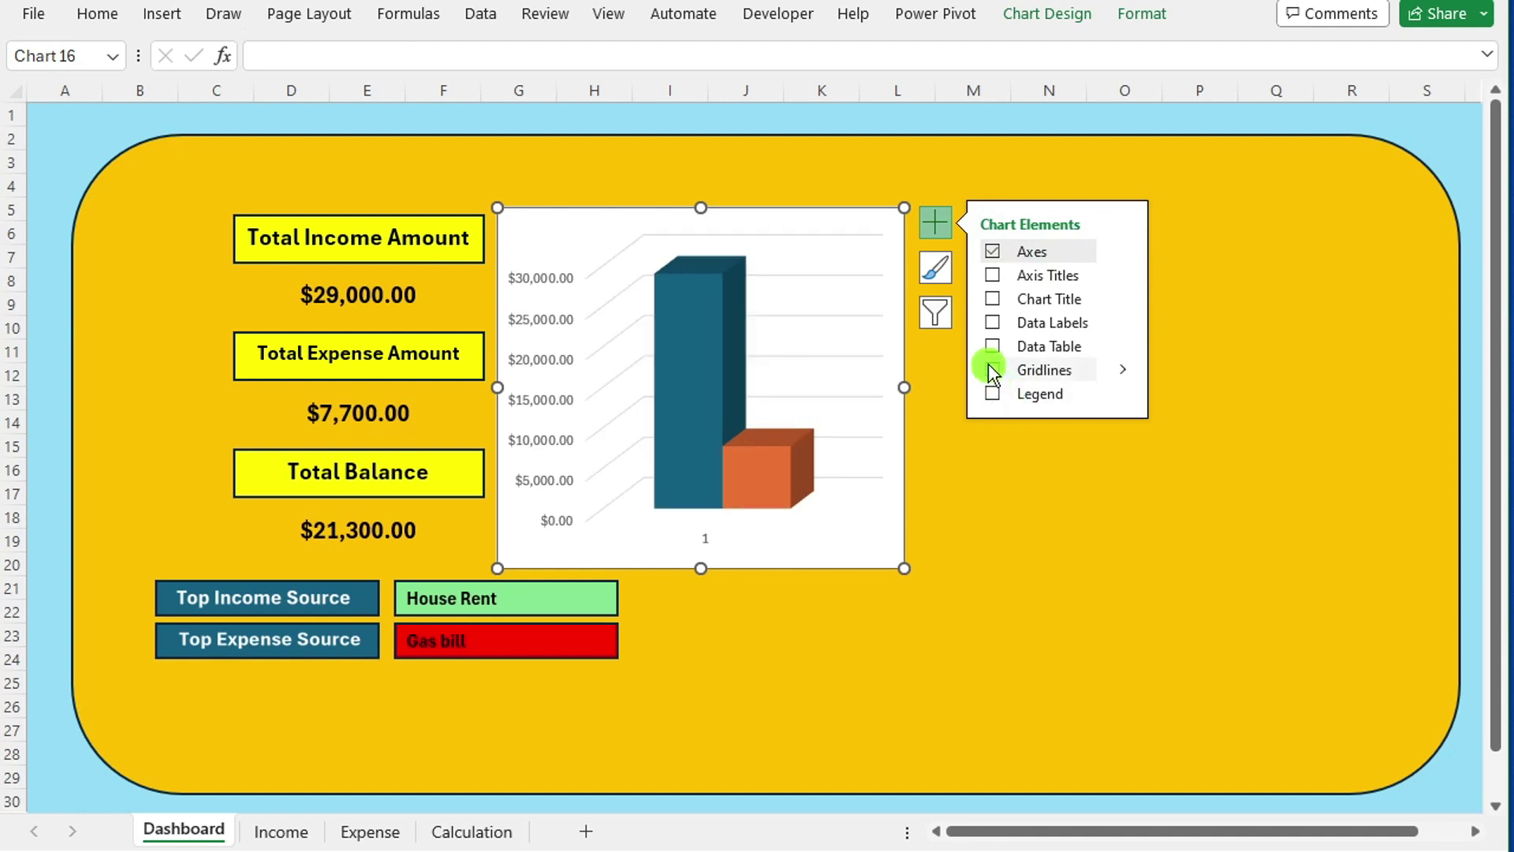
pyautogui.click(992, 395)
pyautogui.click(992, 369)
pyautogui.click(992, 323)
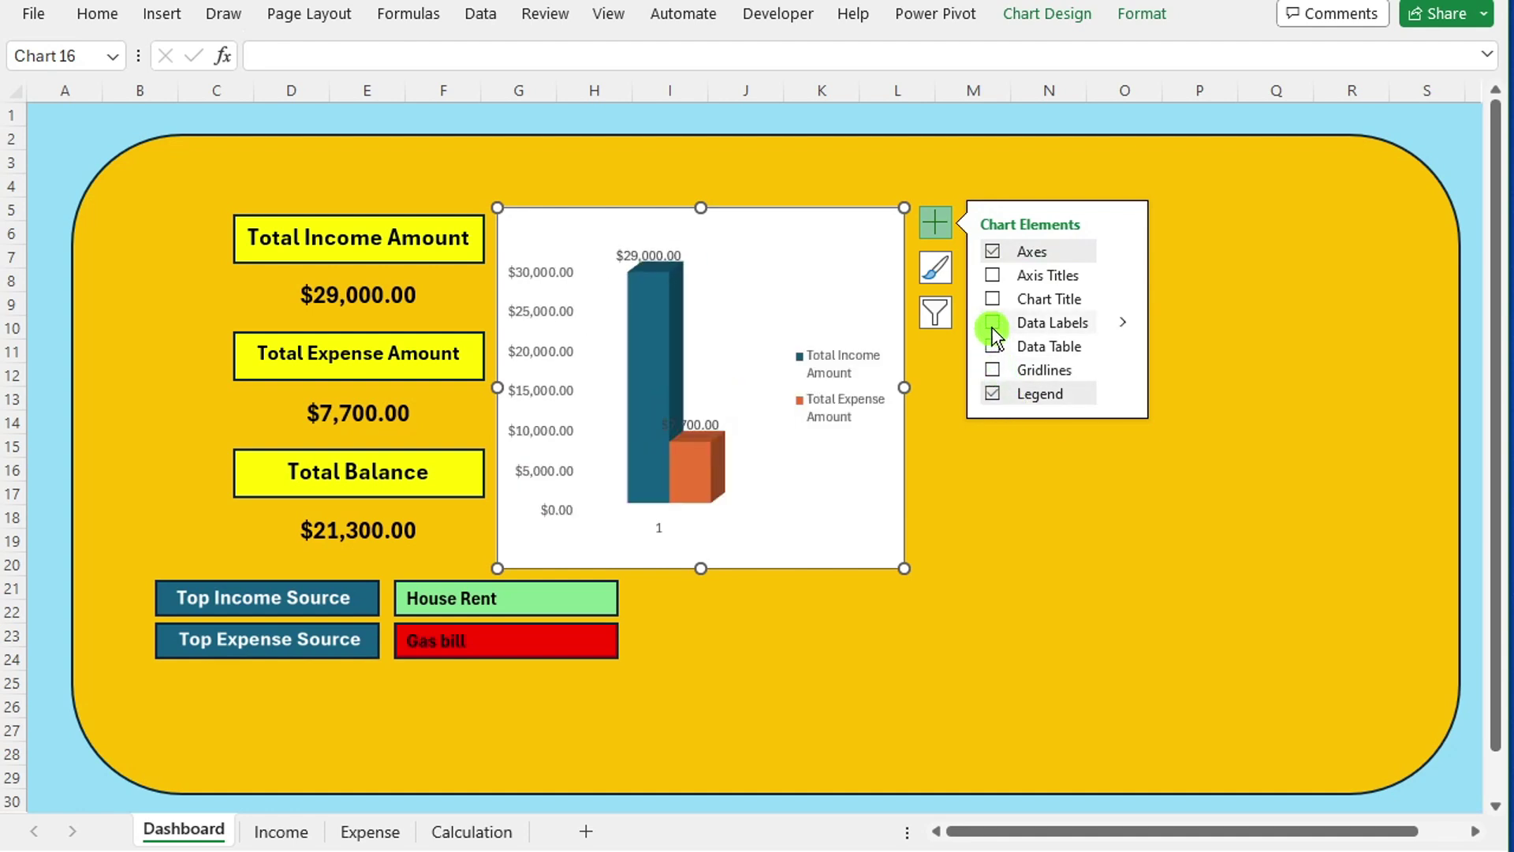
pyautogui.click(1065, 347)
pyautogui.click(1065, 347)
# - Move the legend to the bottom and make it bold at size 10
pyautogui.click(858, 398)
pyautogui.rightClick(855, 384)
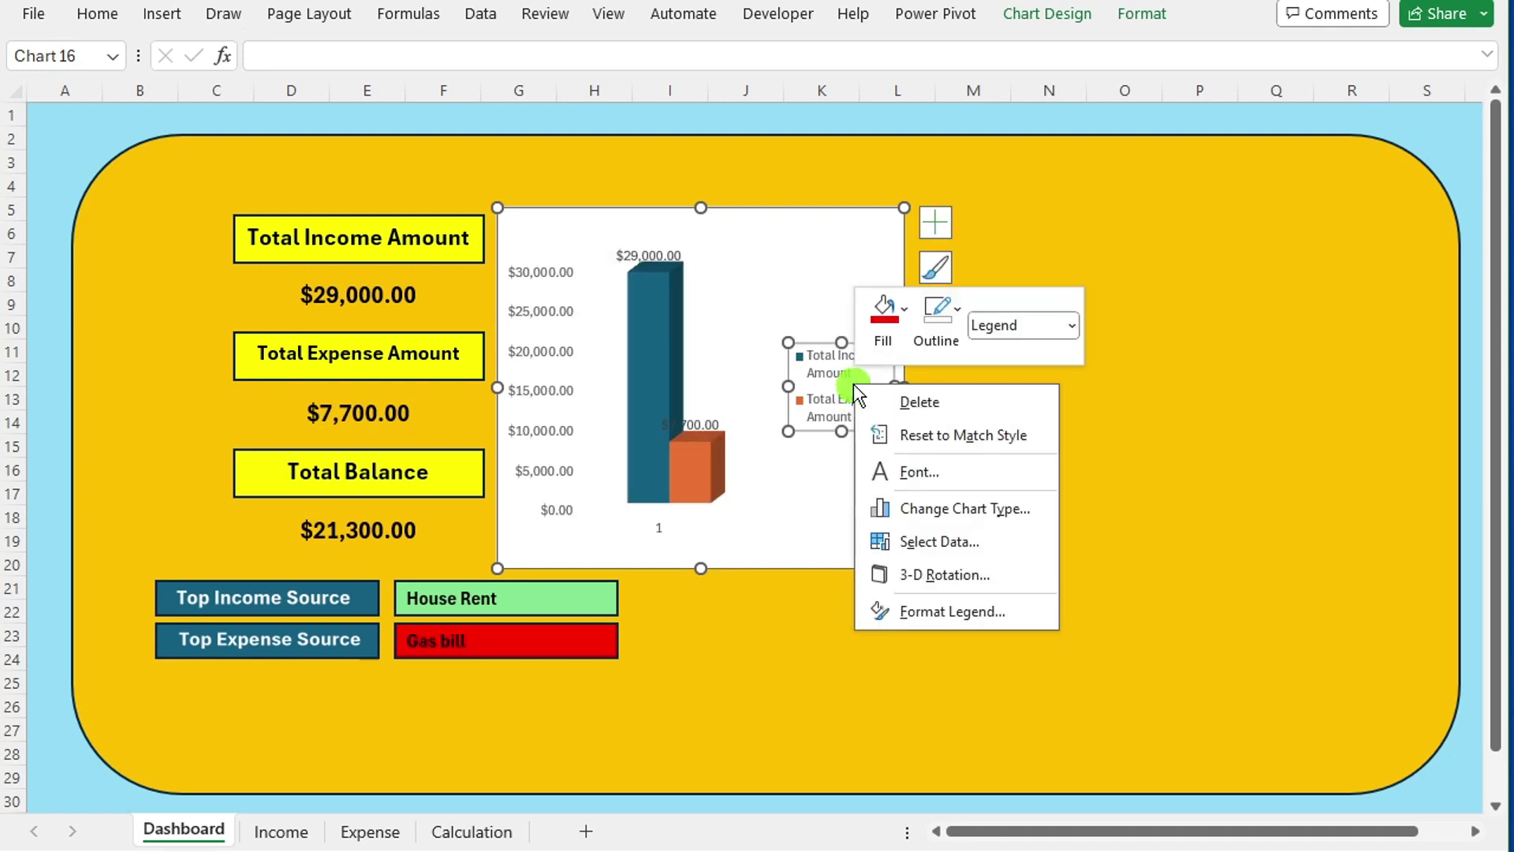
pyautogui.click(938, 620)
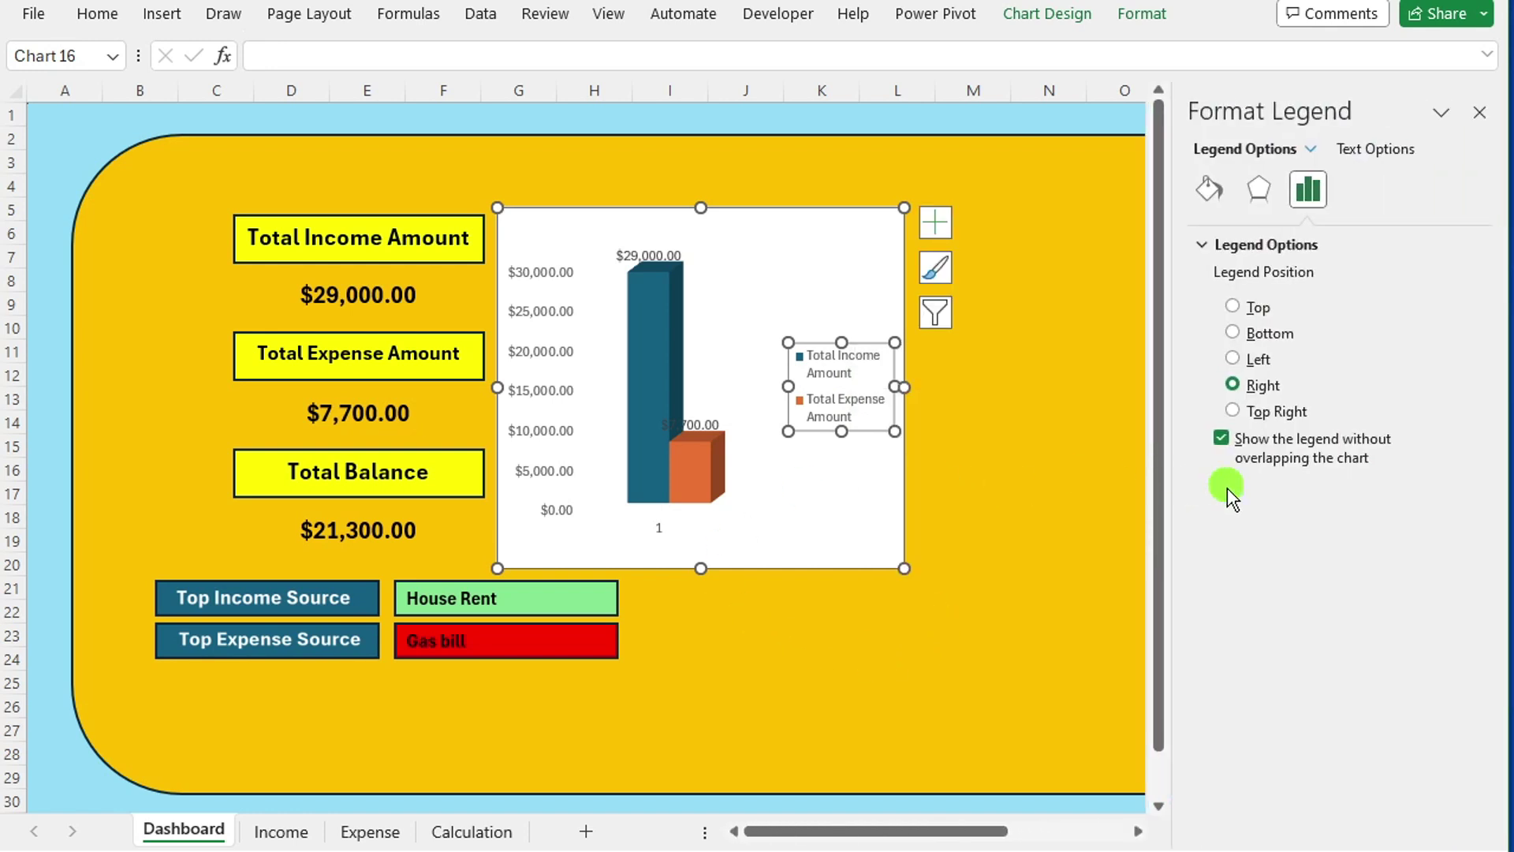
pyautogui.click(1234, 335)
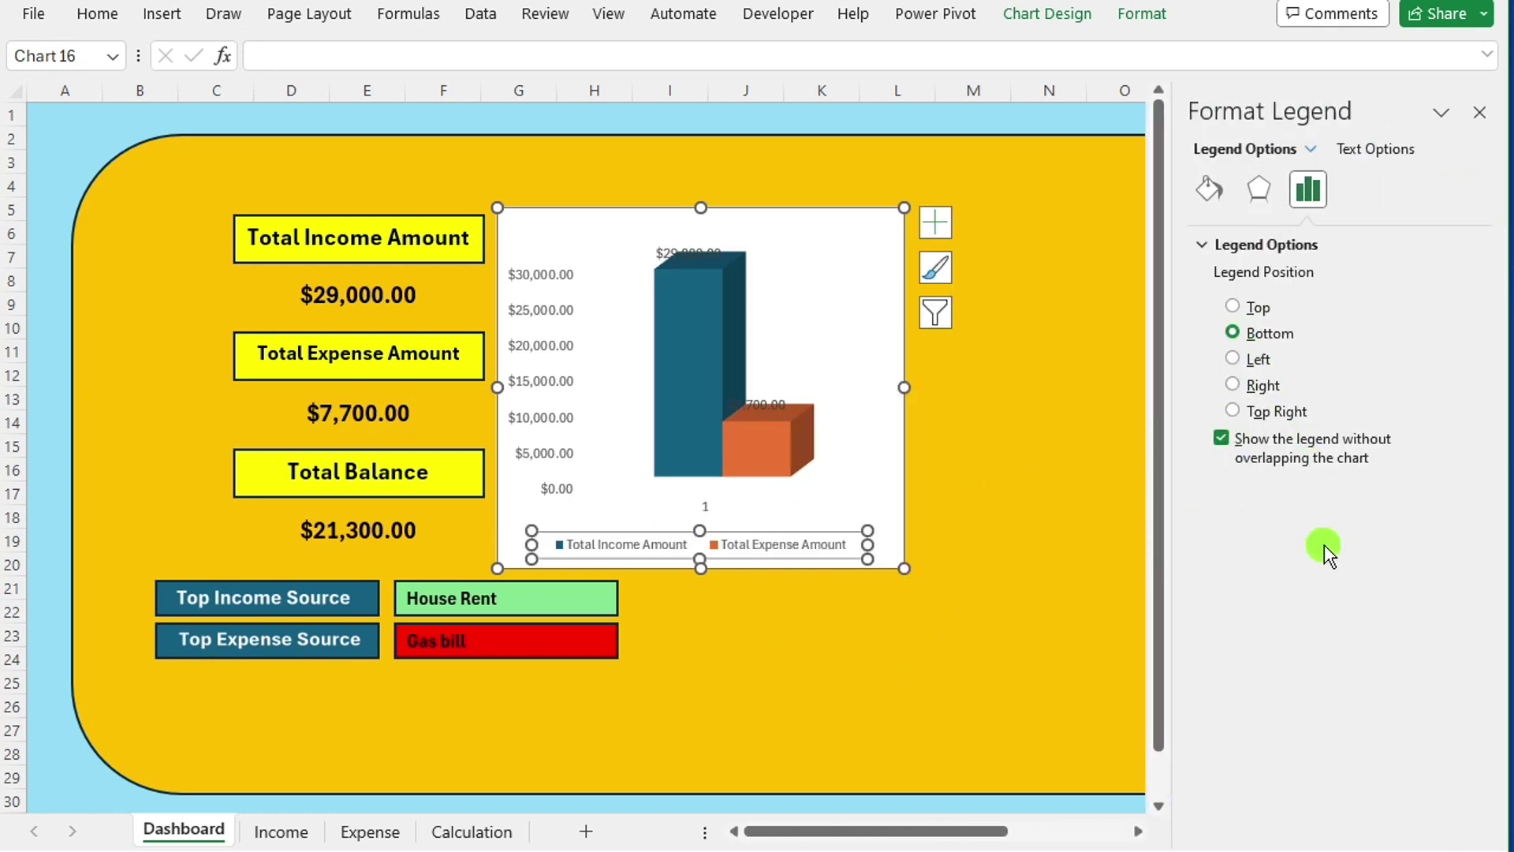
pyautogui.click(96, 14)
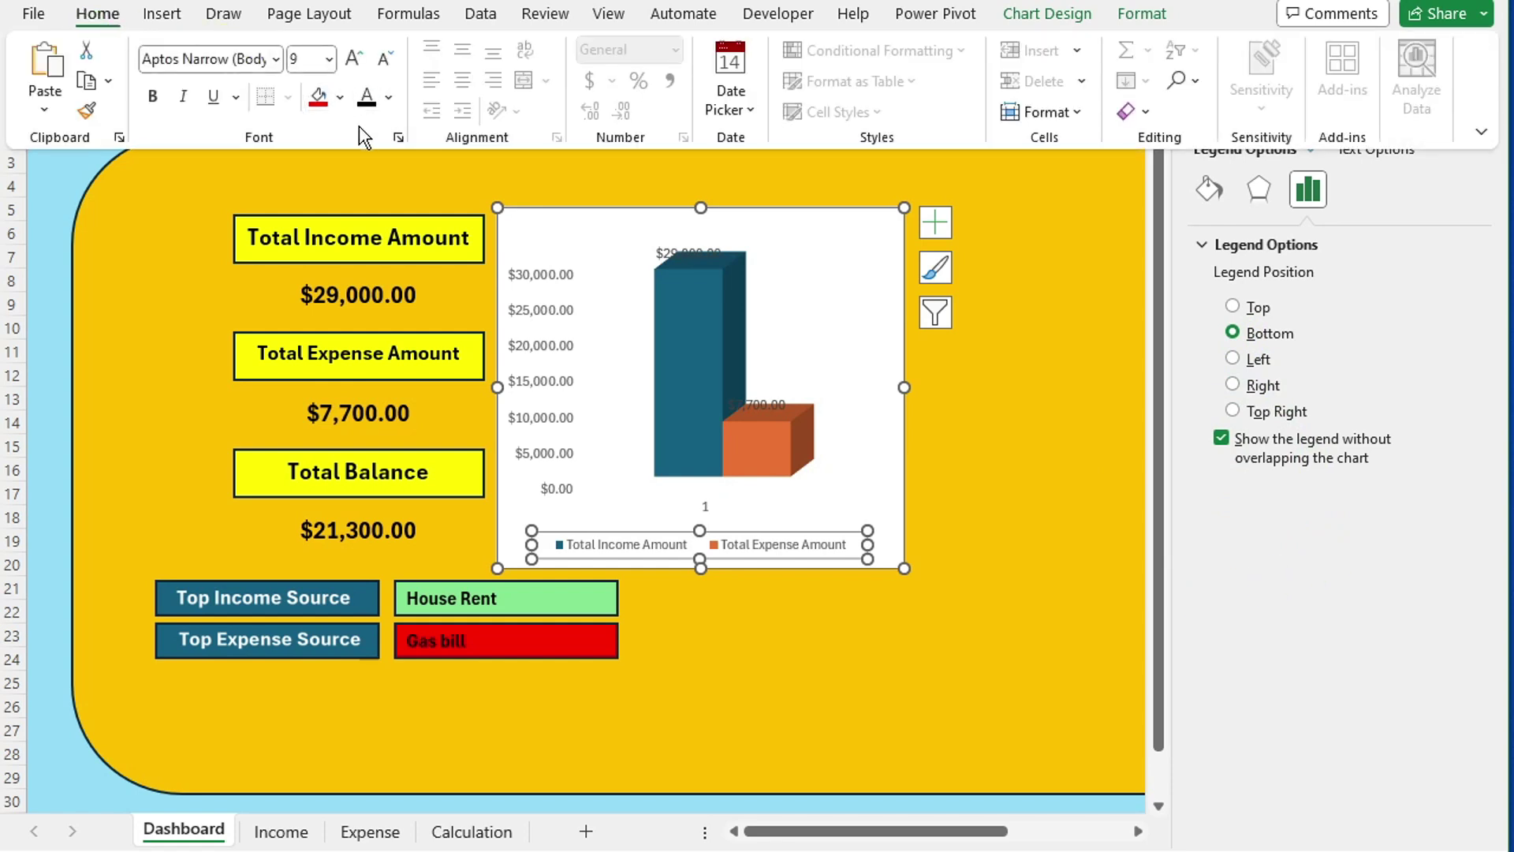
pyautogui.click(157, 98)
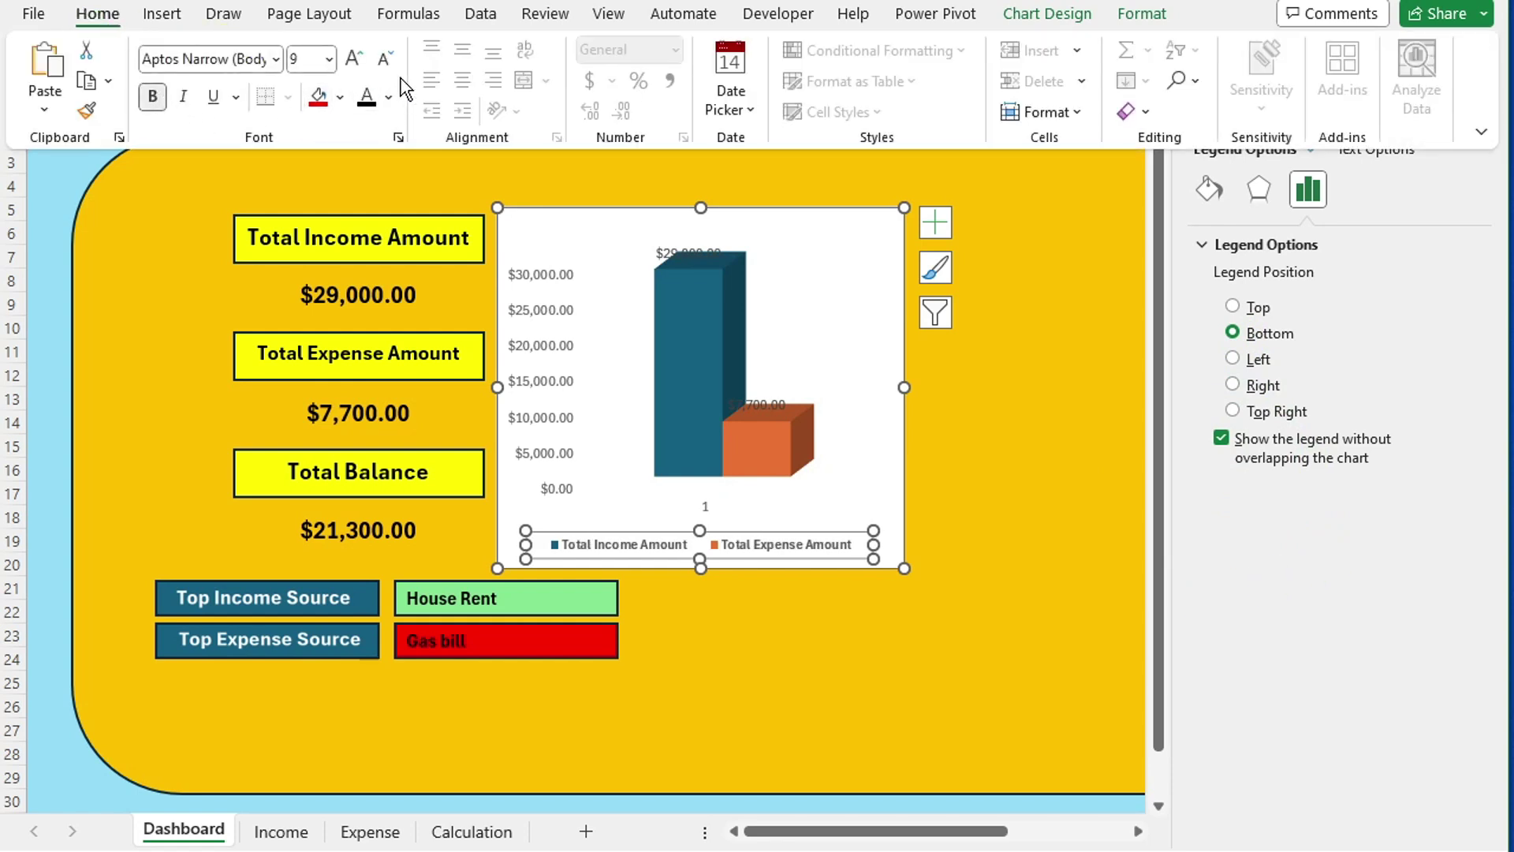
pyautogui.click(356, 59)
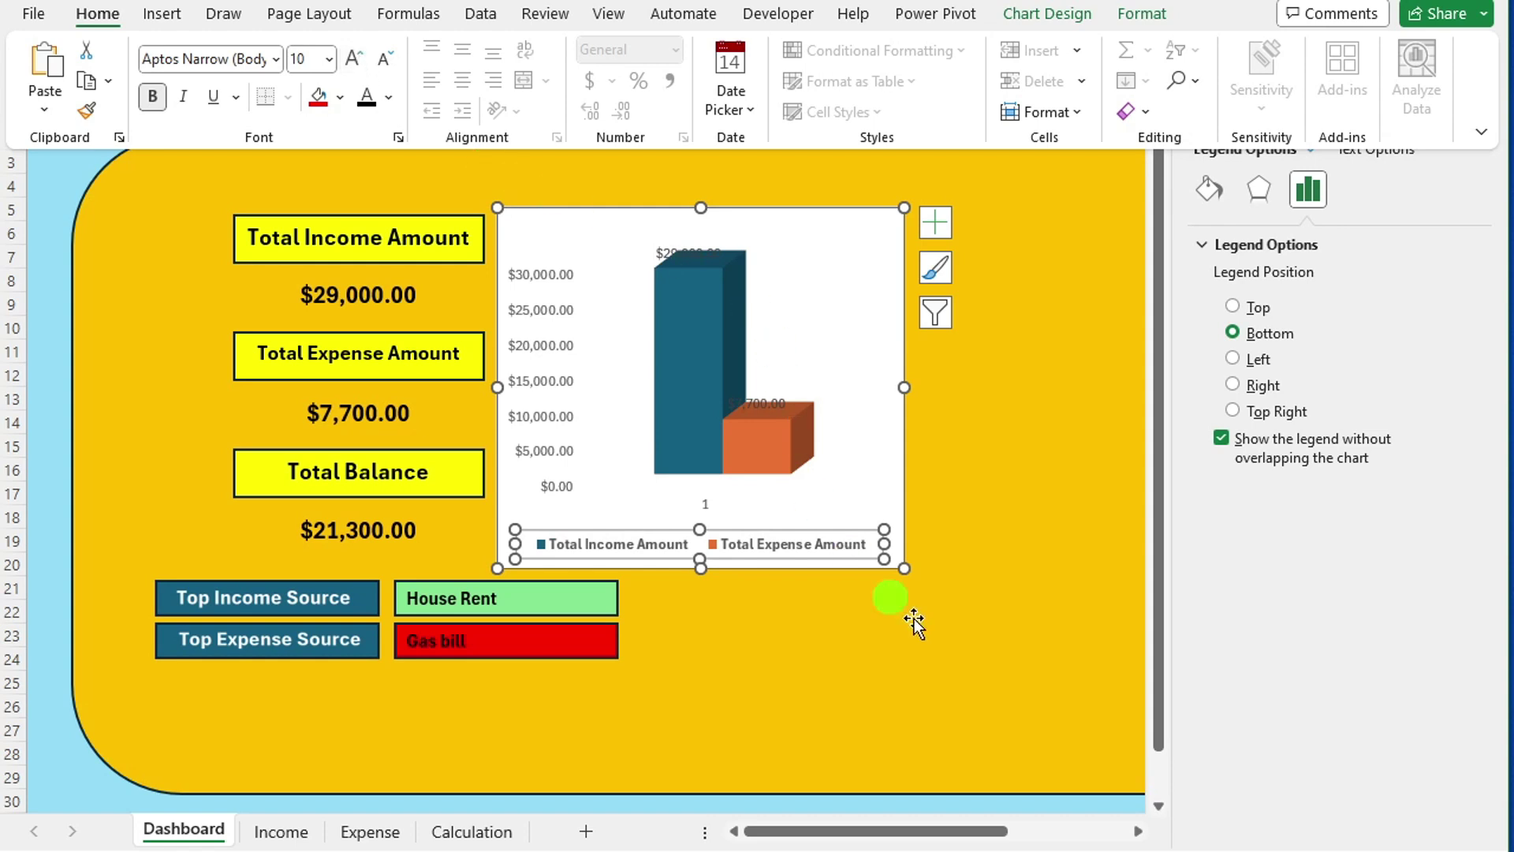
# - Reposition the value labels, including $7,700.00, just above their bars
pyautogui.click(700, 248)
pyautogui.click(763, 400)
pyautogui.moveTo(763, 400); pyautogui.dragTo(783, 386)
pyautogui.moveTo(682, 247); pyautogui.dragTo(726, 226)
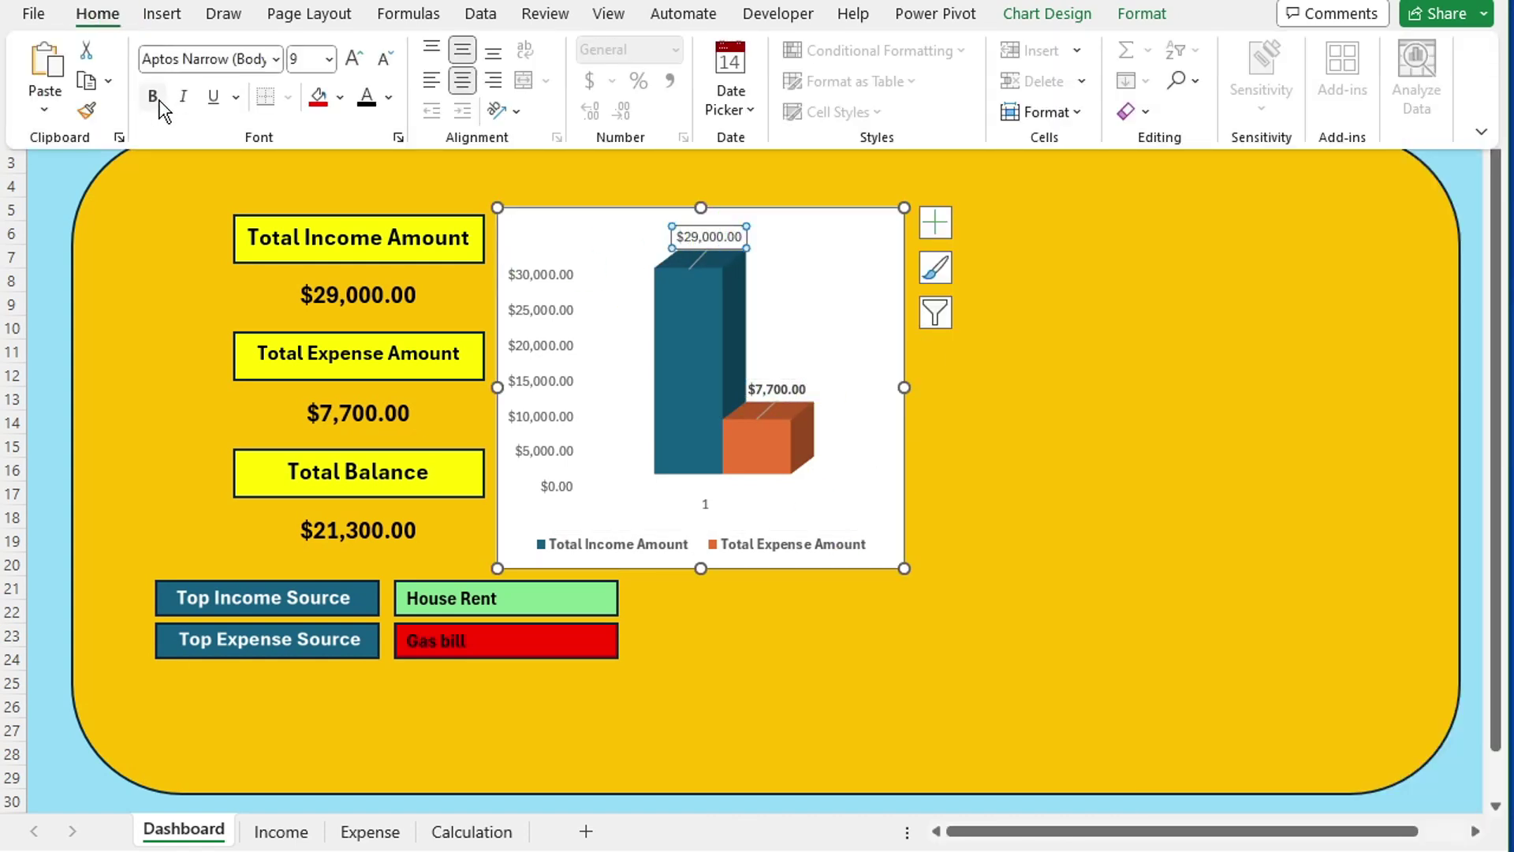
# - Remove the value labels' leader lines and fill the chart area light blue
pyautogui.rightClick(769, 406)
pyautogui.click(873, 433)
pyautogui.click(1196, 494)
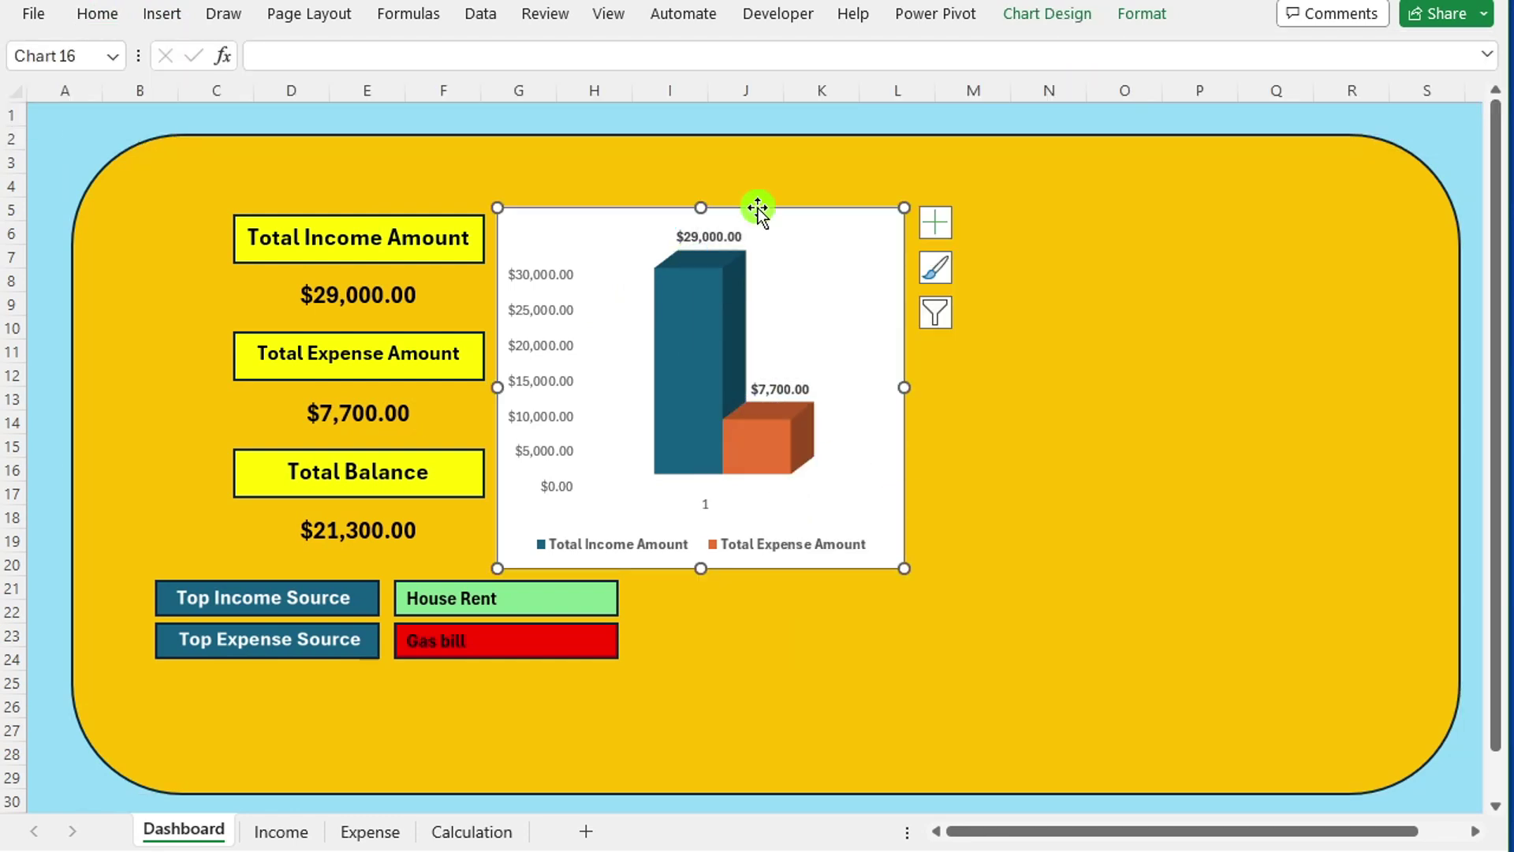
pyautogui.rightClick(757, 207)
pyautogui.click(944, 690)
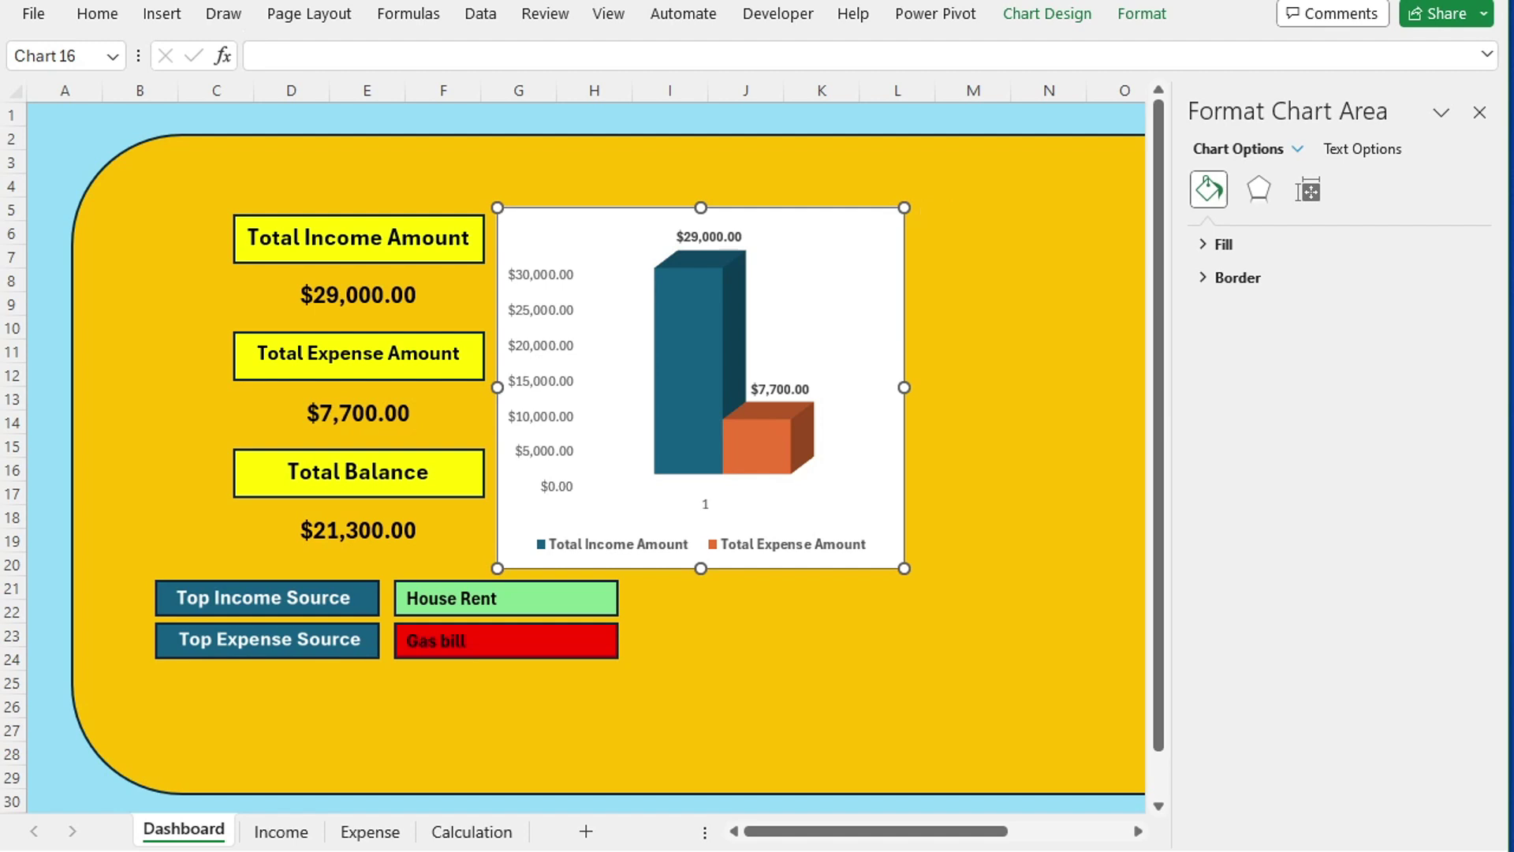
pyautogui.click(1479, 112)
pyautogui.click(1047, 13)
pyautogui.click(1142, 14)
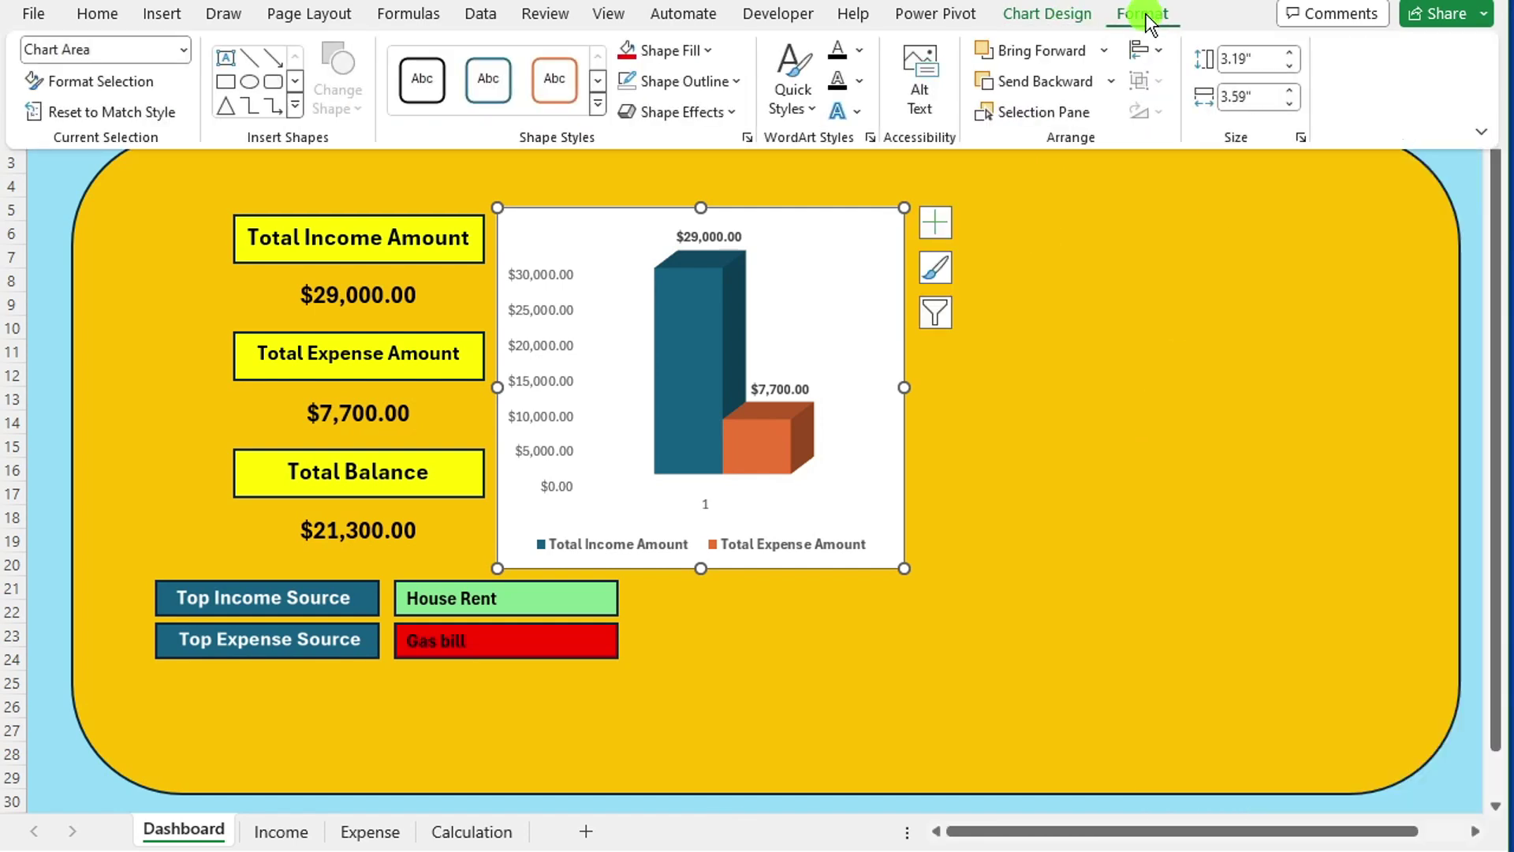
pyautogui.click(666, 50)
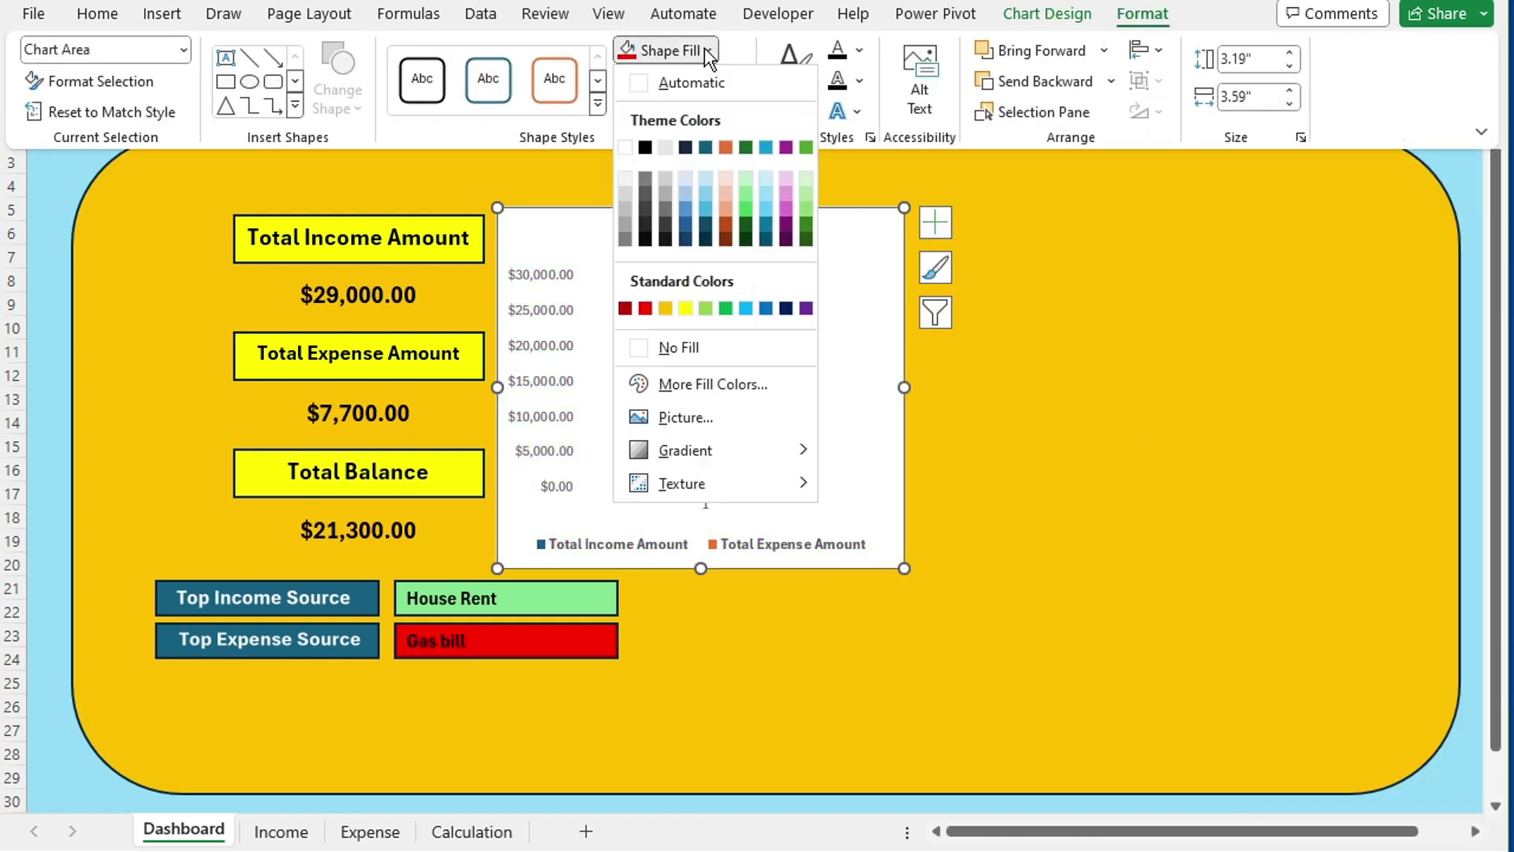
pyautogui.click(688, 177)
# - Delete the horizontal axis holding the 1 category label, leaving the chart outline unchanged
pyautogui.click(707, 509)
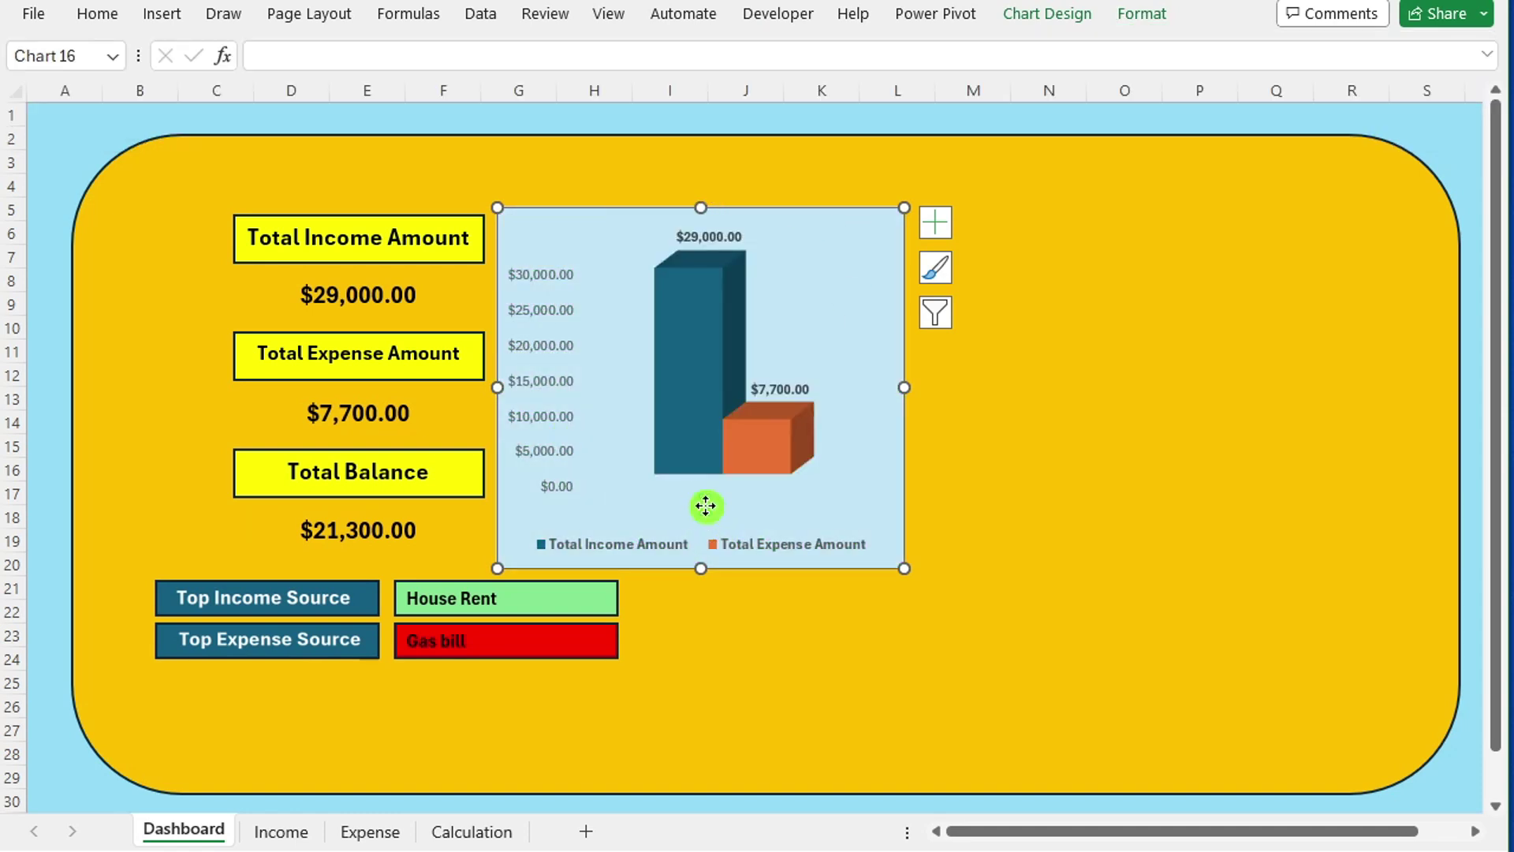
pyautogui.rightClick(707, 508)
pyautogui.click(769, 517)
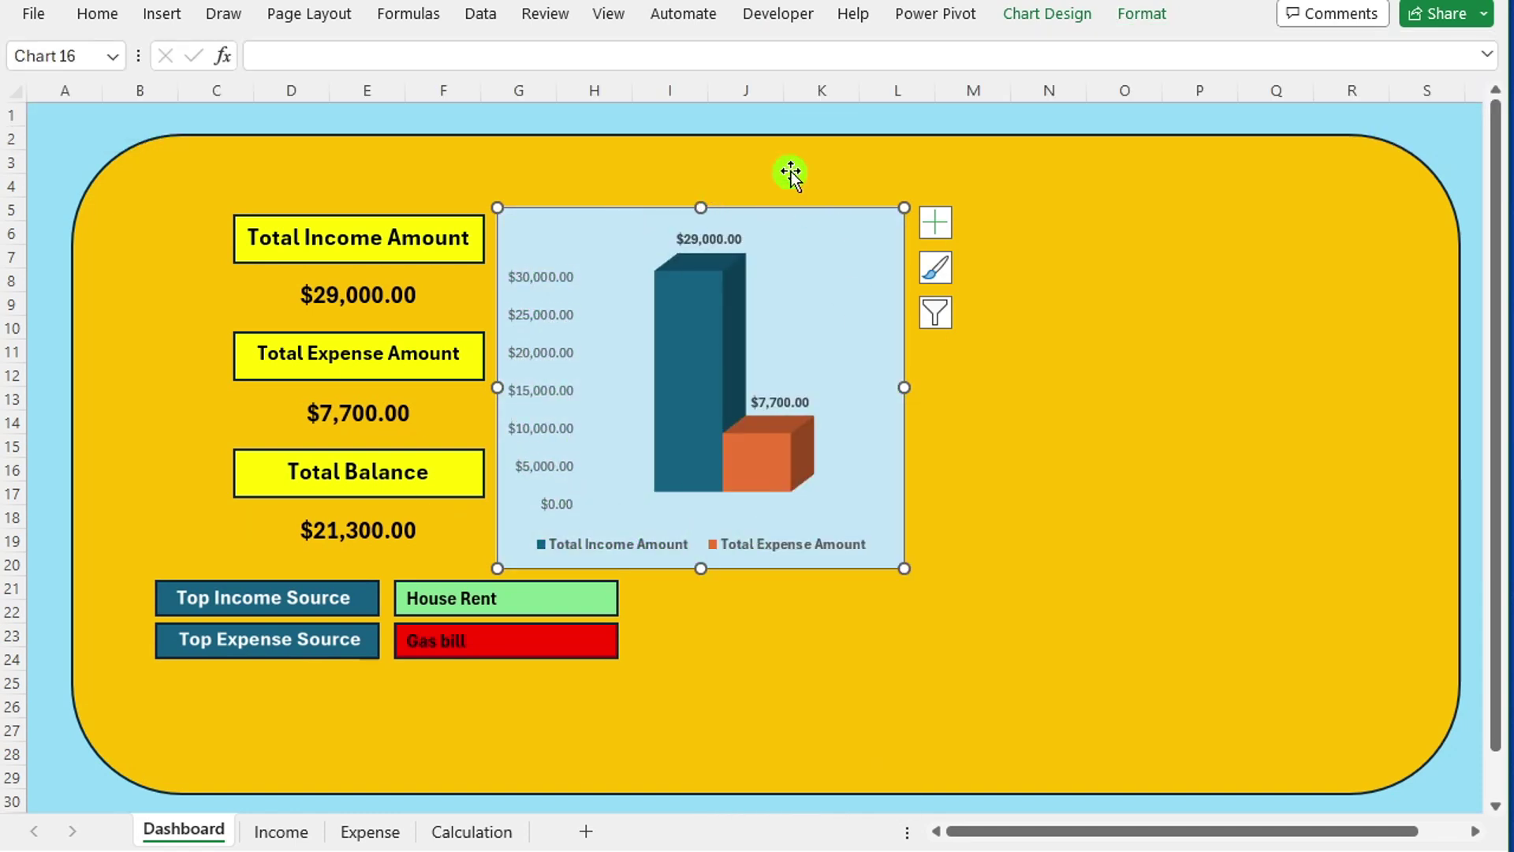
pyautogui.click(1142, 13)
pyautogui.click(710, 83)
pyautogui.click(875, 481)
# - On the Income sheet, insert a doughnut chart of the income sources and amounts in C5:D10
pyautogui.click(297, 832)
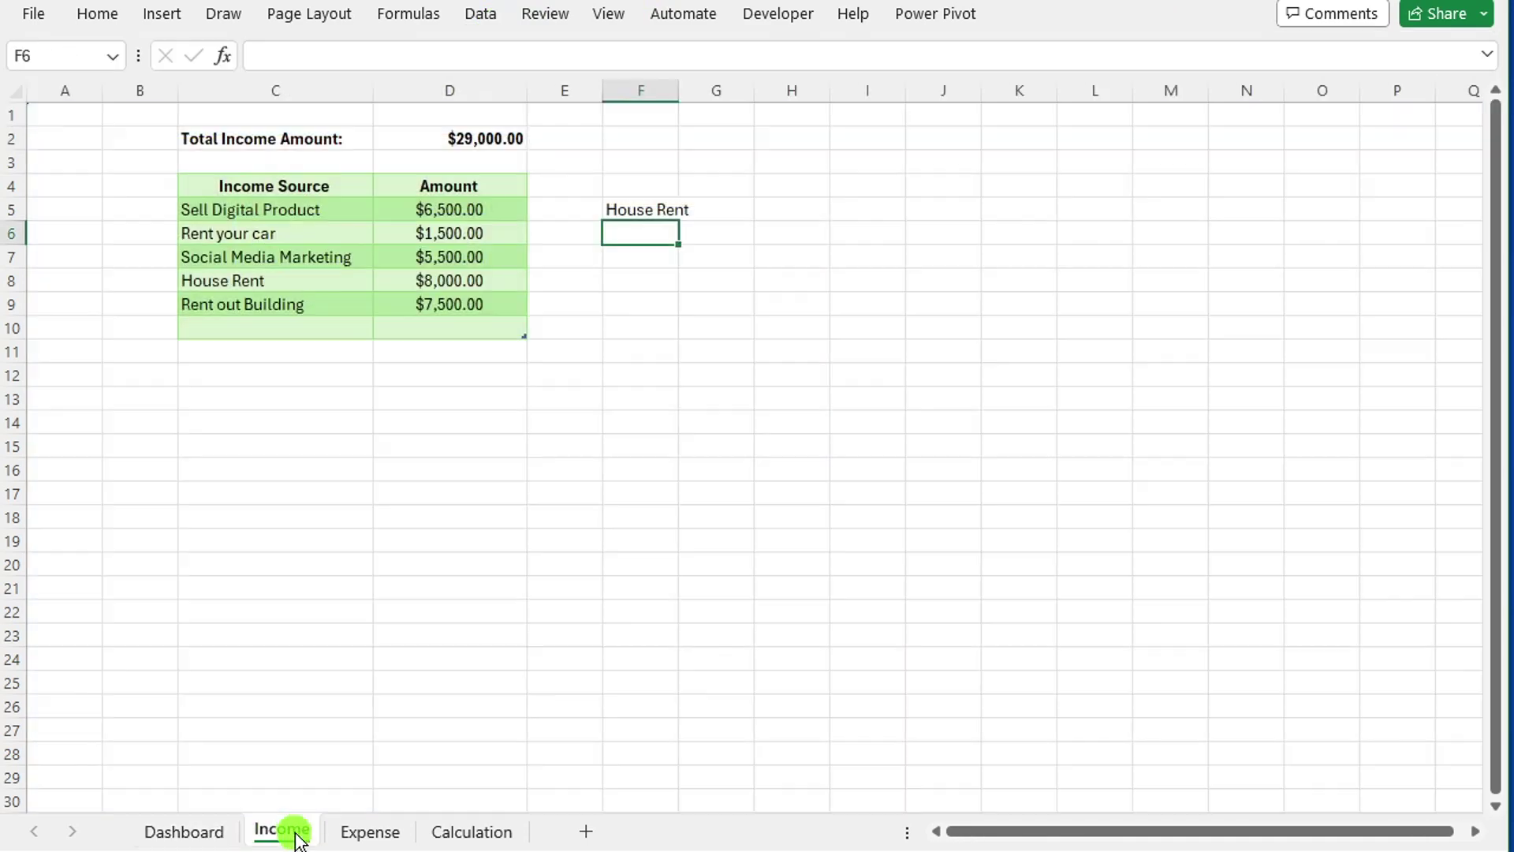
pyautogui.click(299, 251)
pyautogui.moveTo(245, 204); pyautogui.dragTo(440, 310)
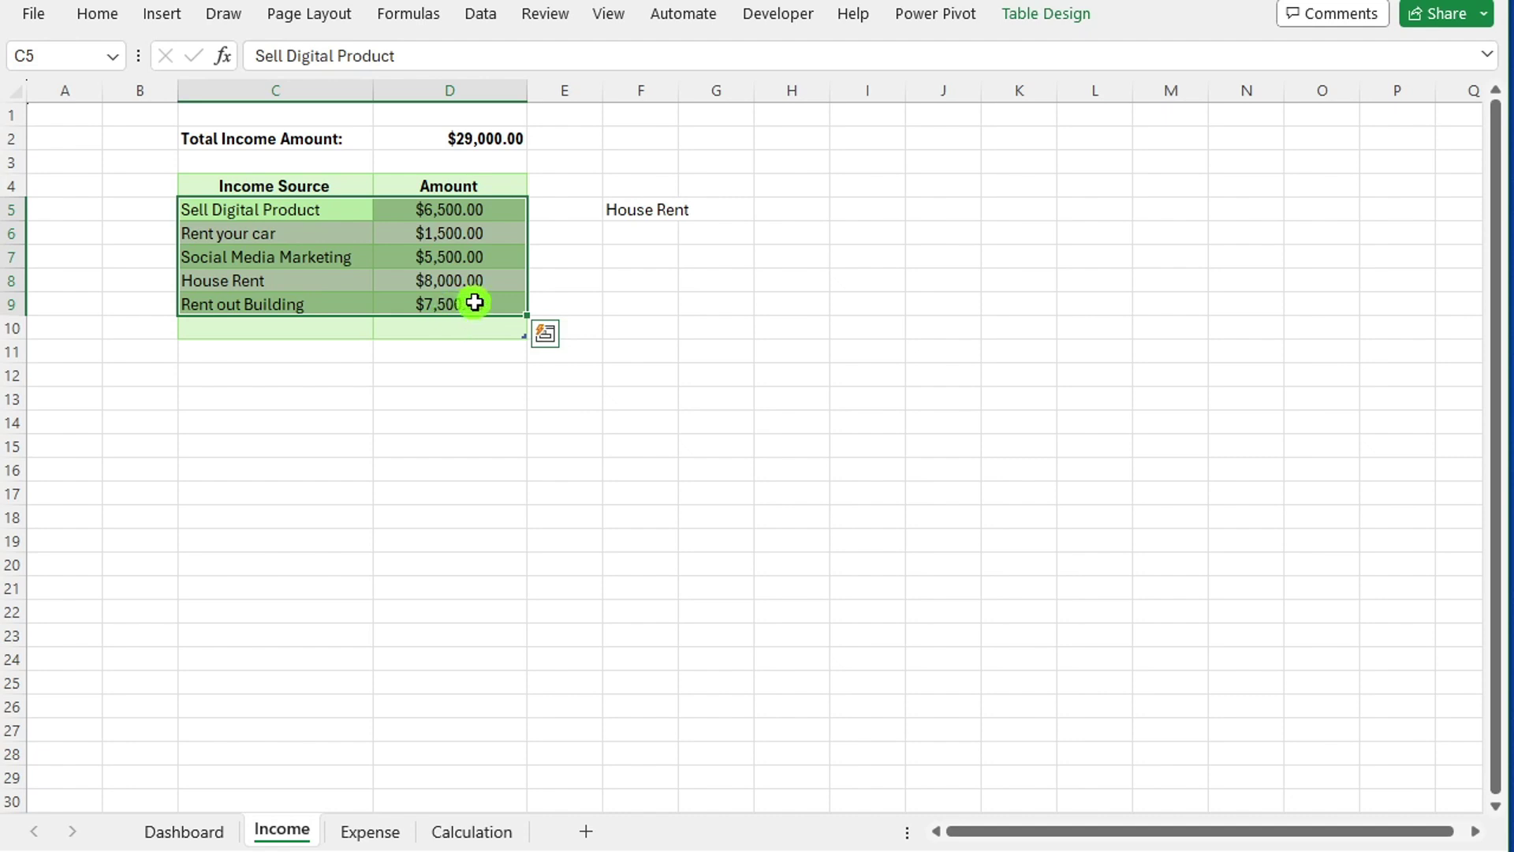
pyautogui.click(155, 18)
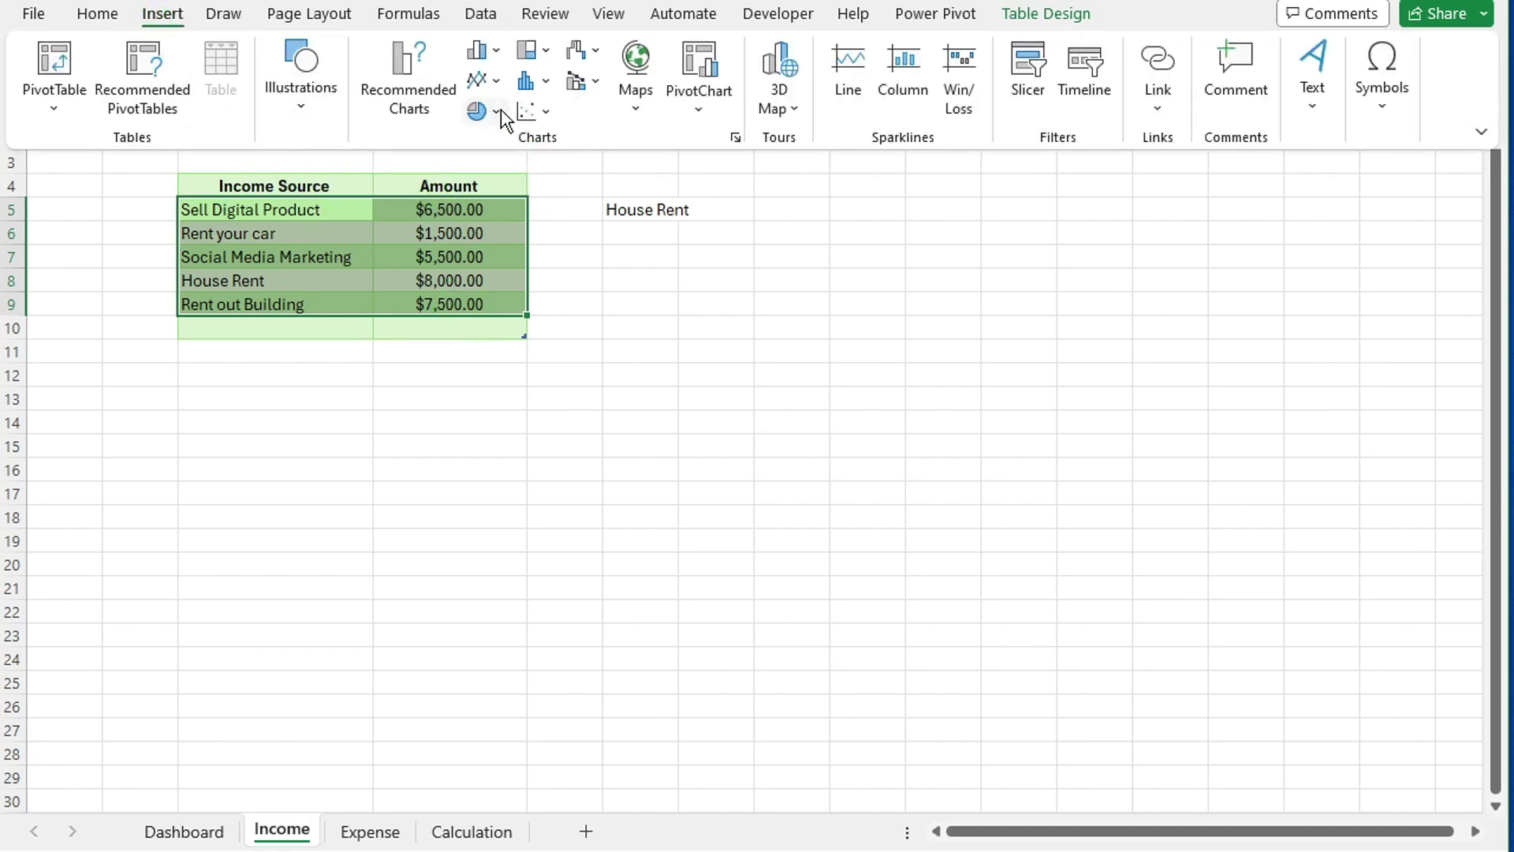
pyautogui.click(499, 115)
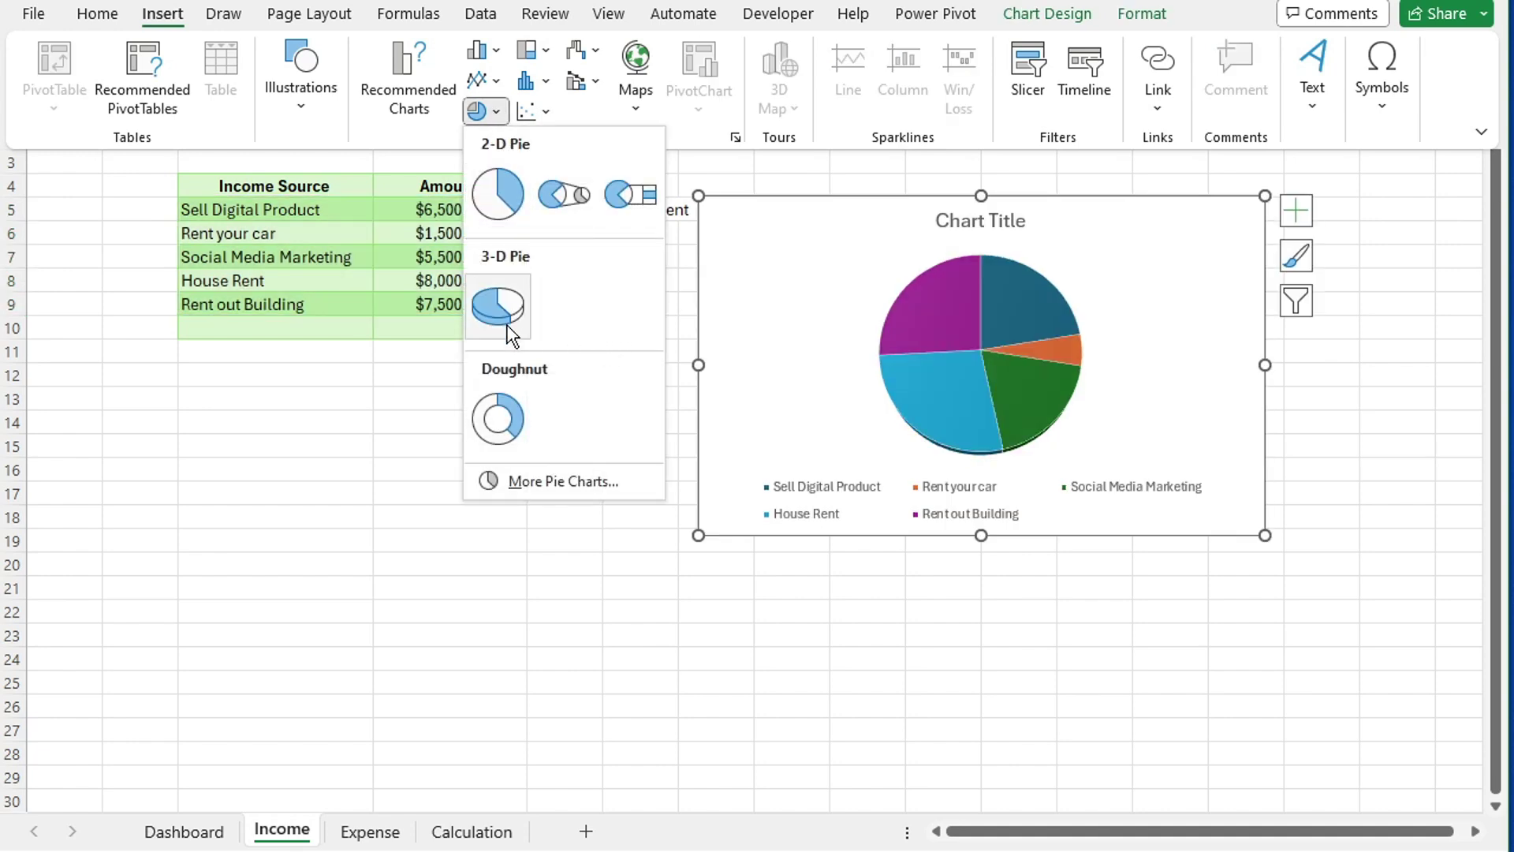
pyautogui.click(493, 446)
# - Move the doughnut beside the income table and apply Style 3 with percentage labels and gradient
pyautogui.click(1100, 570)
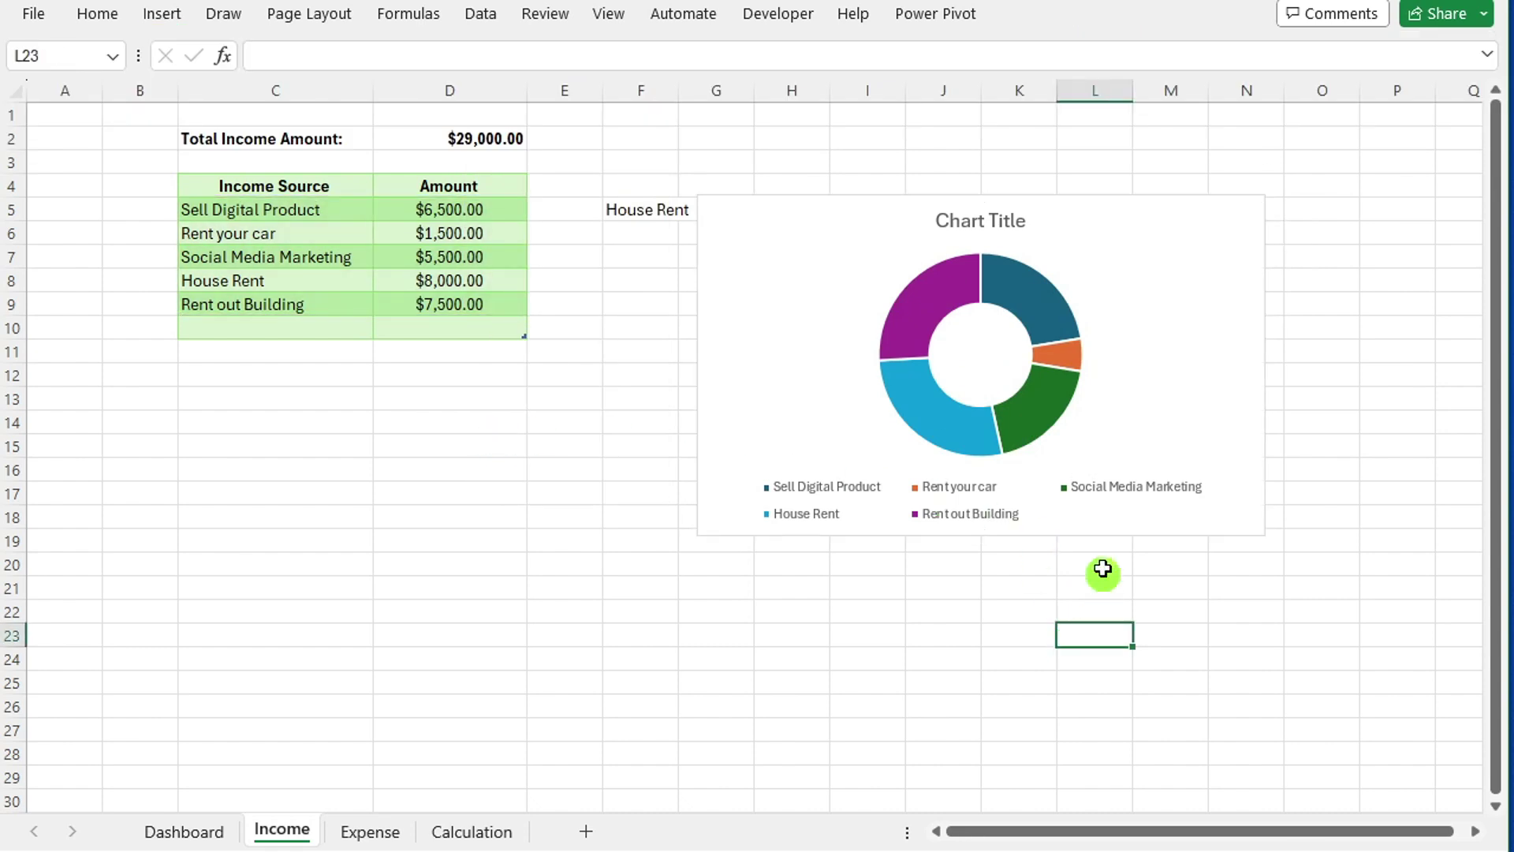
pyautogui.click(919, 361)
pyautogui.moveTo(919, 361); pyautogui.dragTo(989, 305)
pyautogui.click(1149, 261)
pyautogui.click(1366, 199)
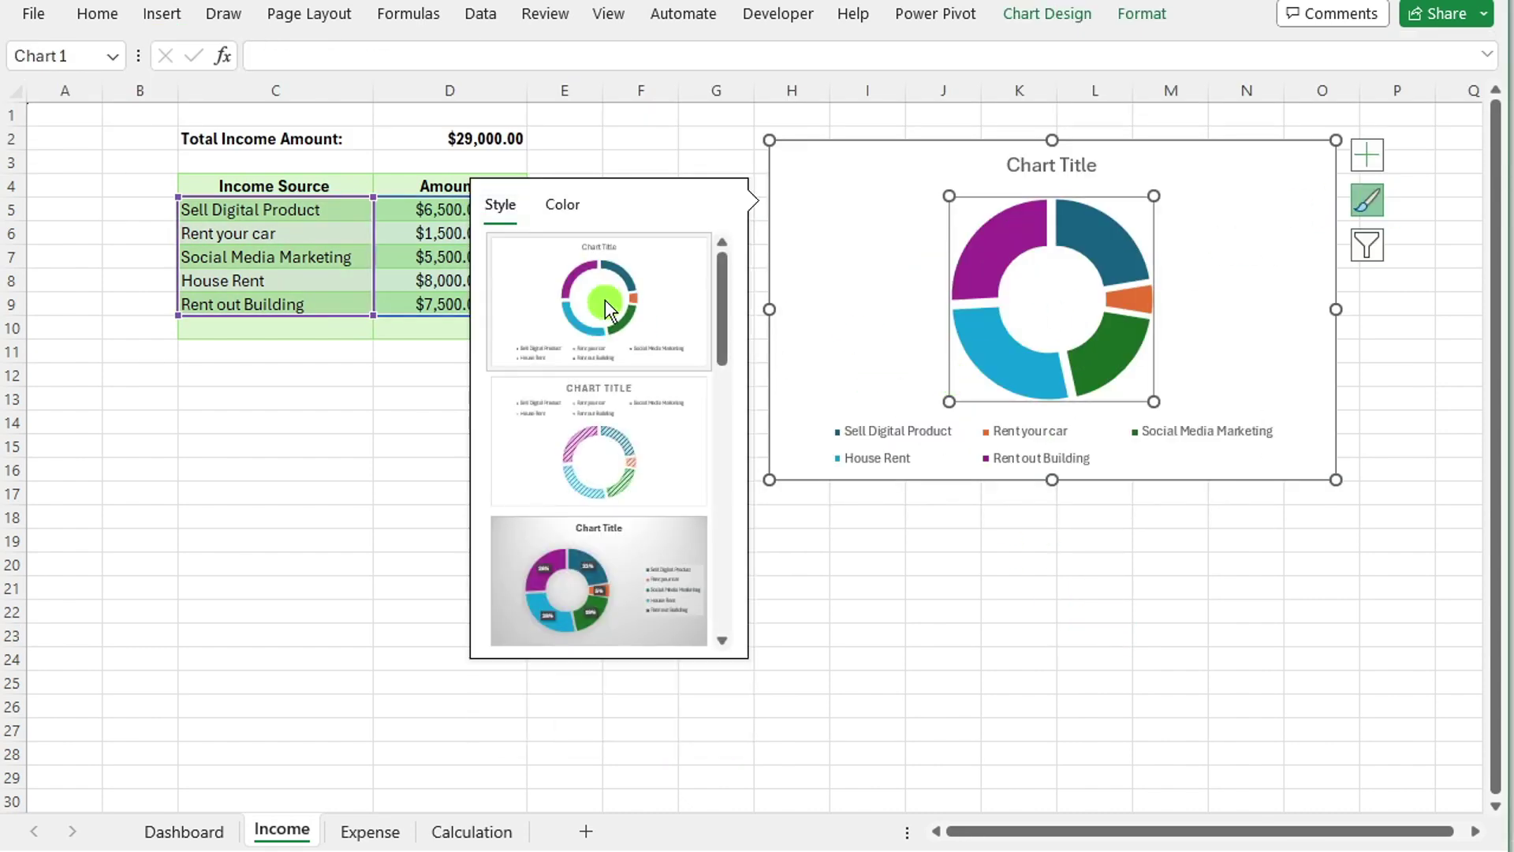
pyautogui.click(588, 331)
pyautogui.click(603, 599)
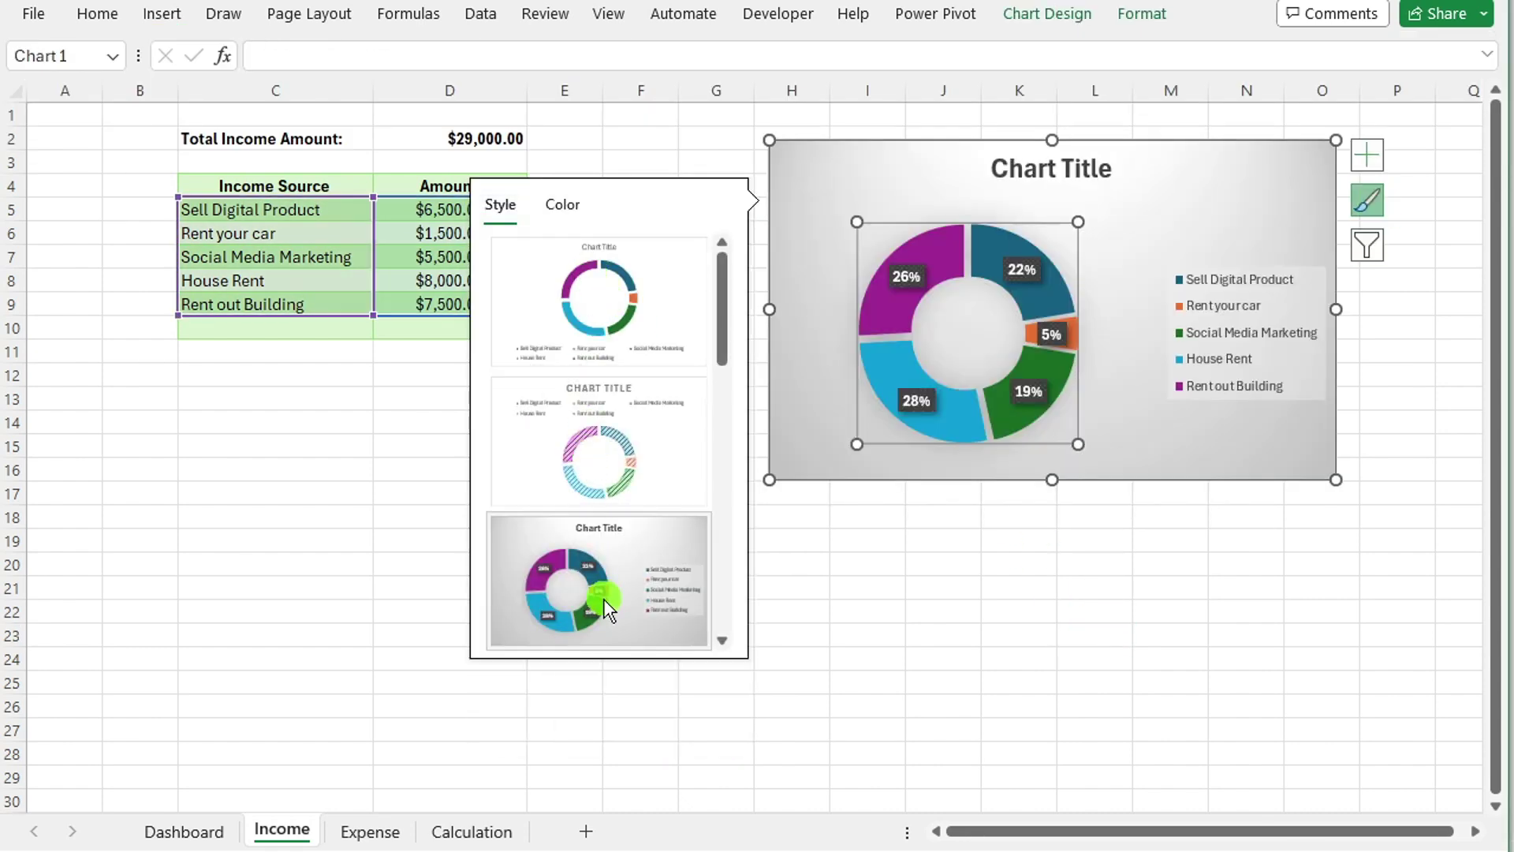
pyautogui.click(1207, 428)
pyautogui.click(772, 394)
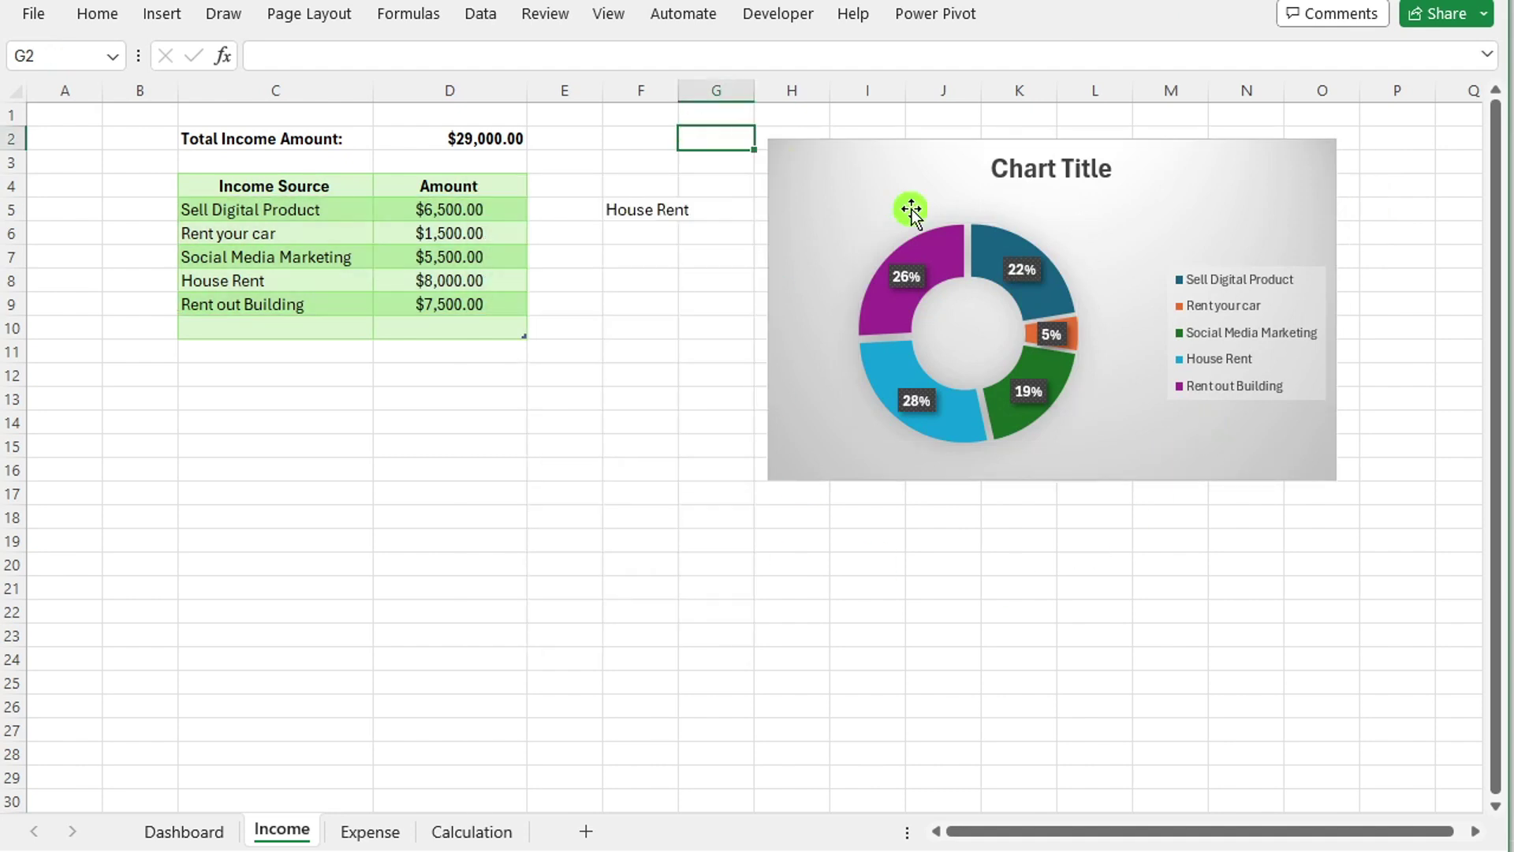
pyautogui.click(1304, 319)
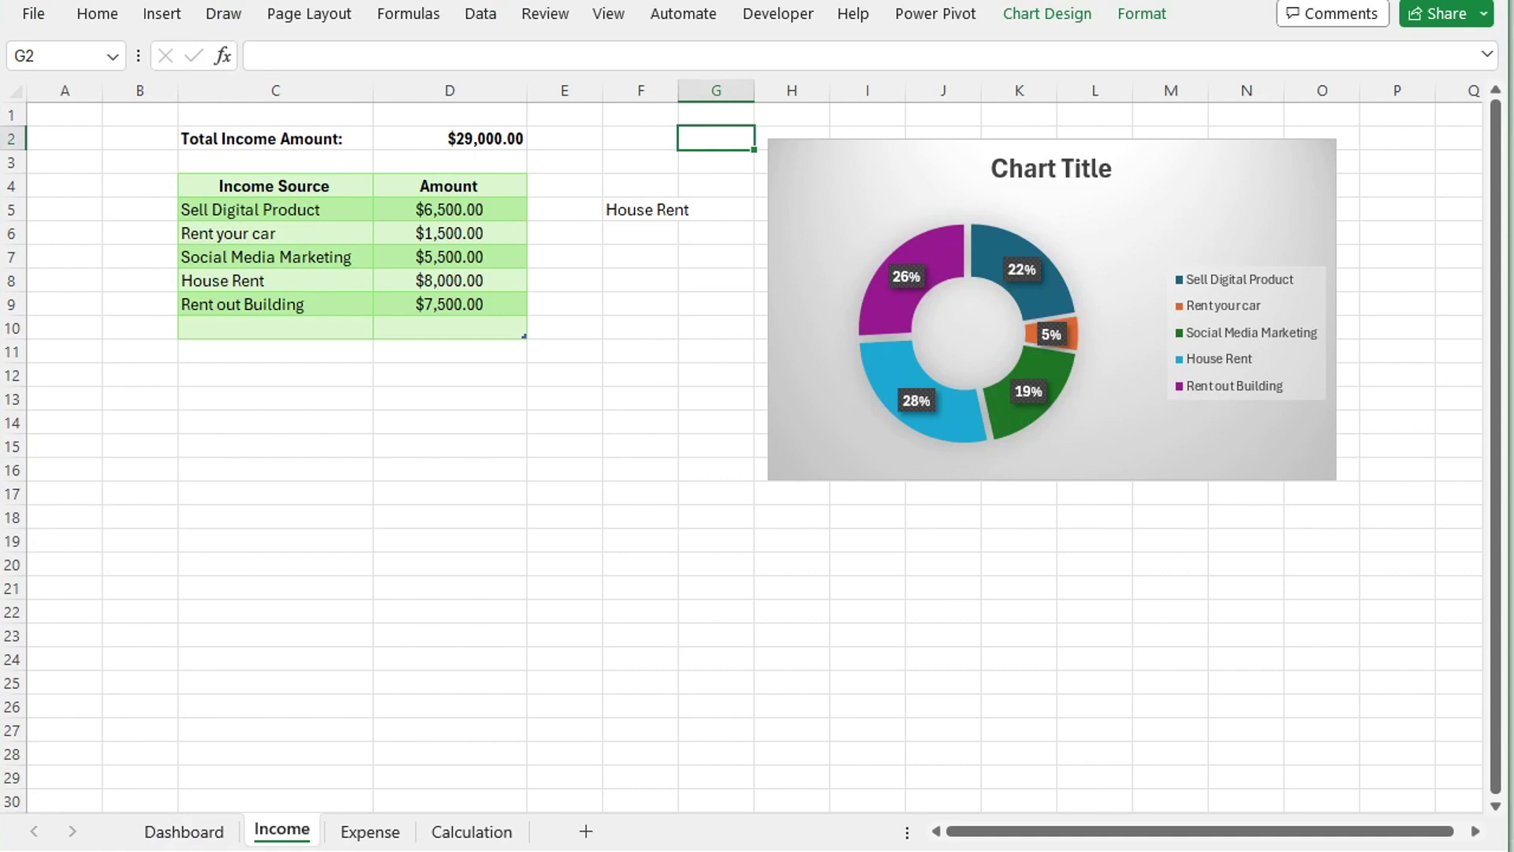
# - Set the income doughnut chart's Shape Fill to No Fill and Shape Outline to No Outline
pyautogui.click(1138, 229)
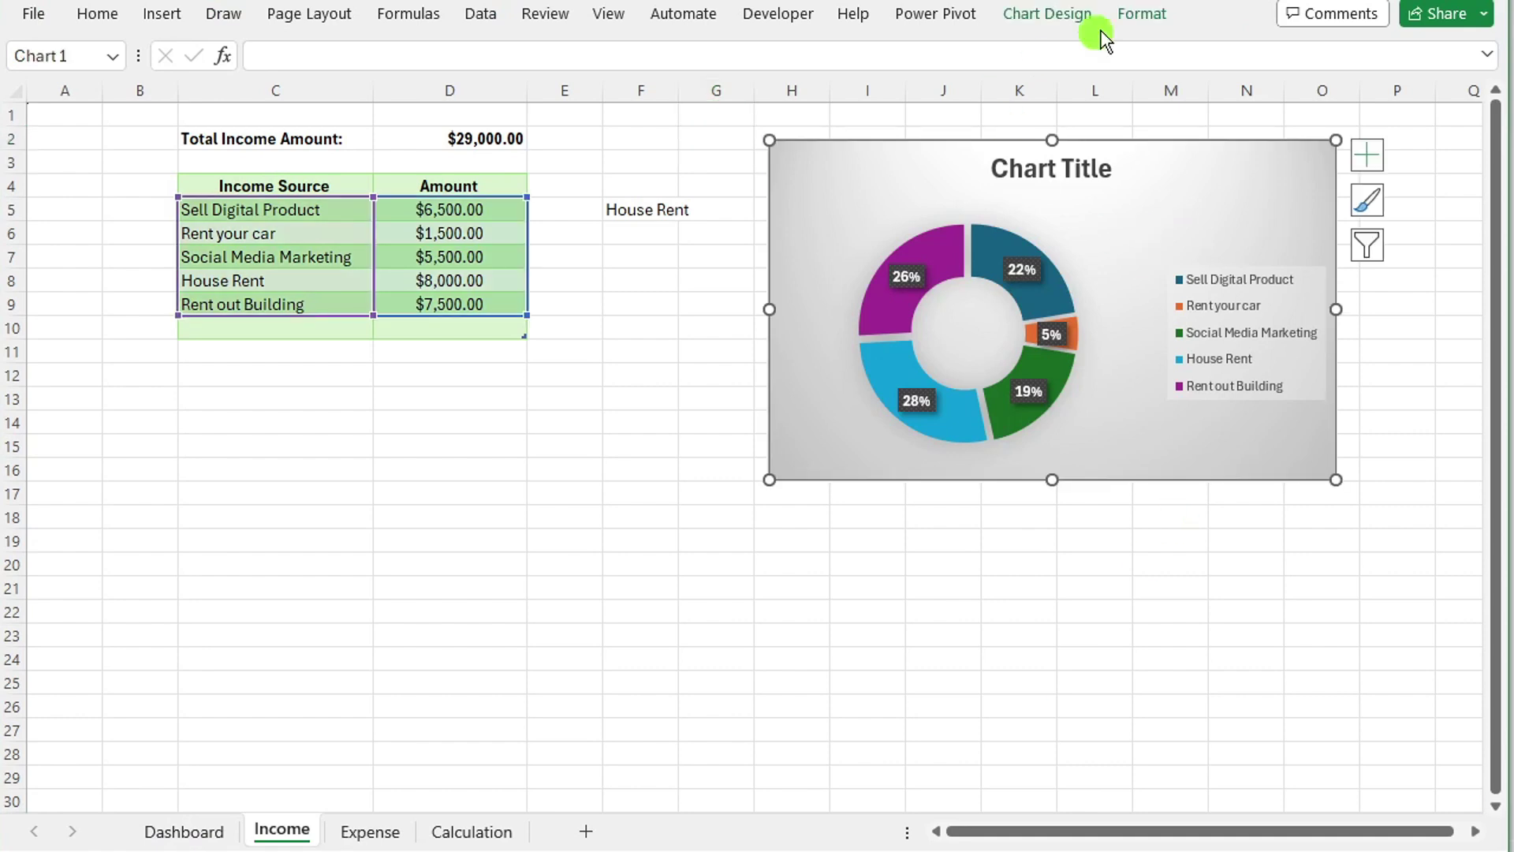
pyautogui.click(1136, 16)
pyautogui.click(705, 49)
pyautogui.click(683, 343)
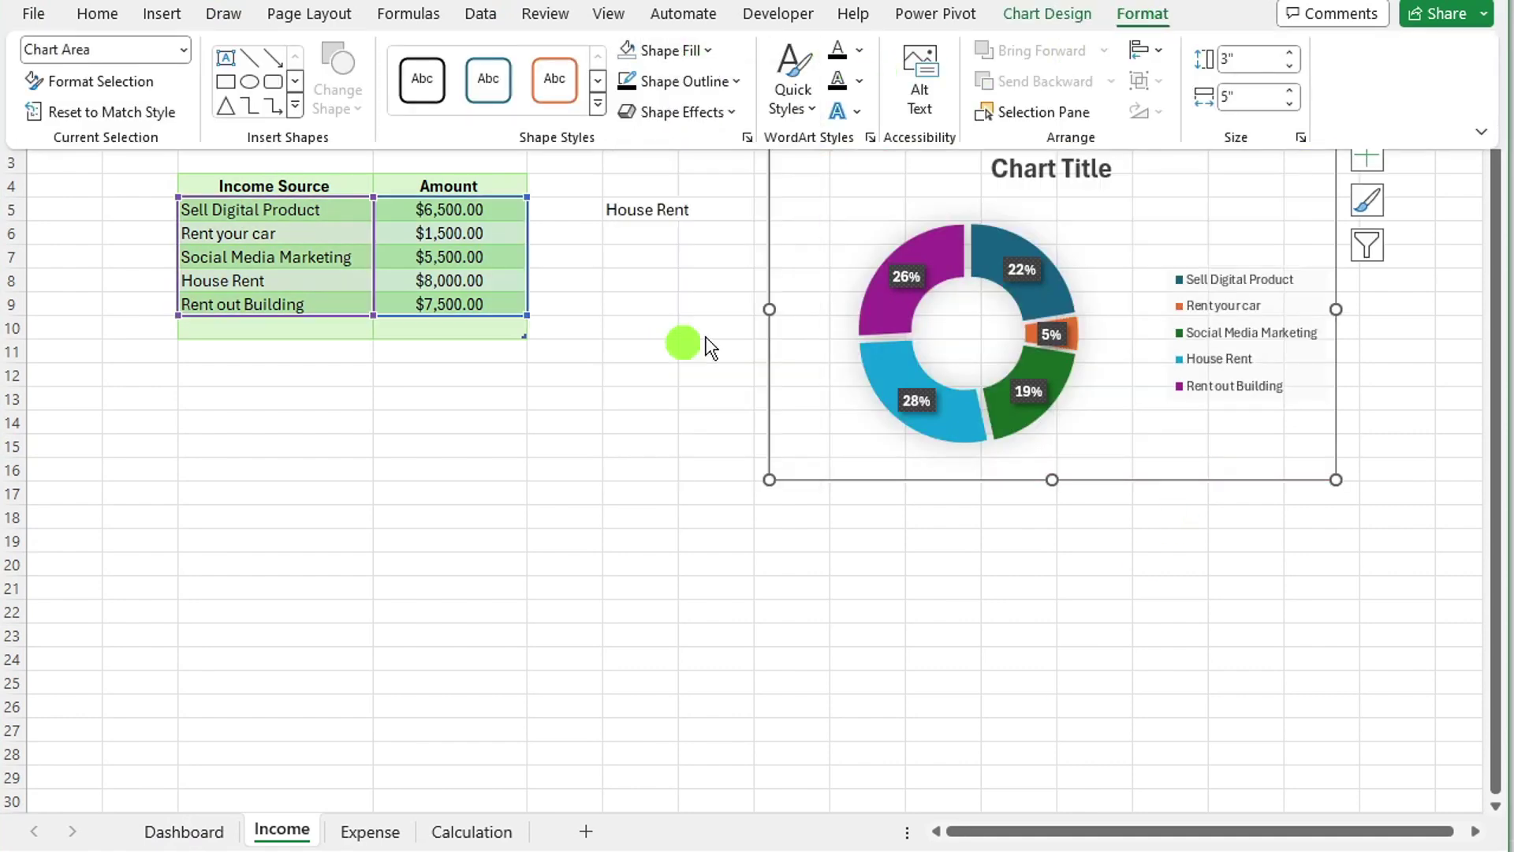
pyautogui.click(707, 87)
pyautogui.click(655, 379)
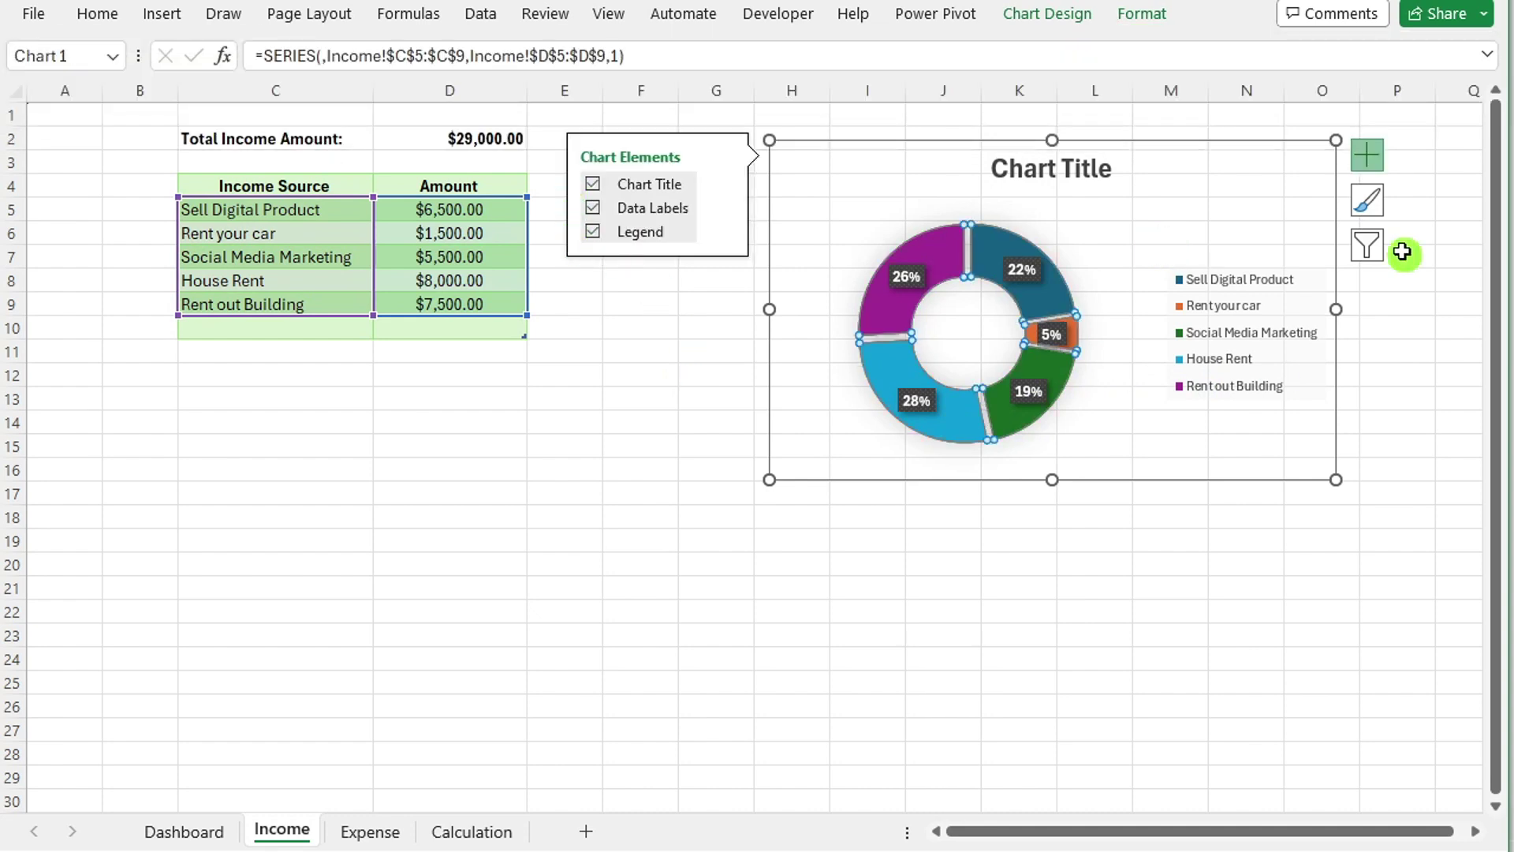
# - Copy the income doughnut chart and bring up paste options on the Dashboard panel
pyautogui.click(1367, 245)
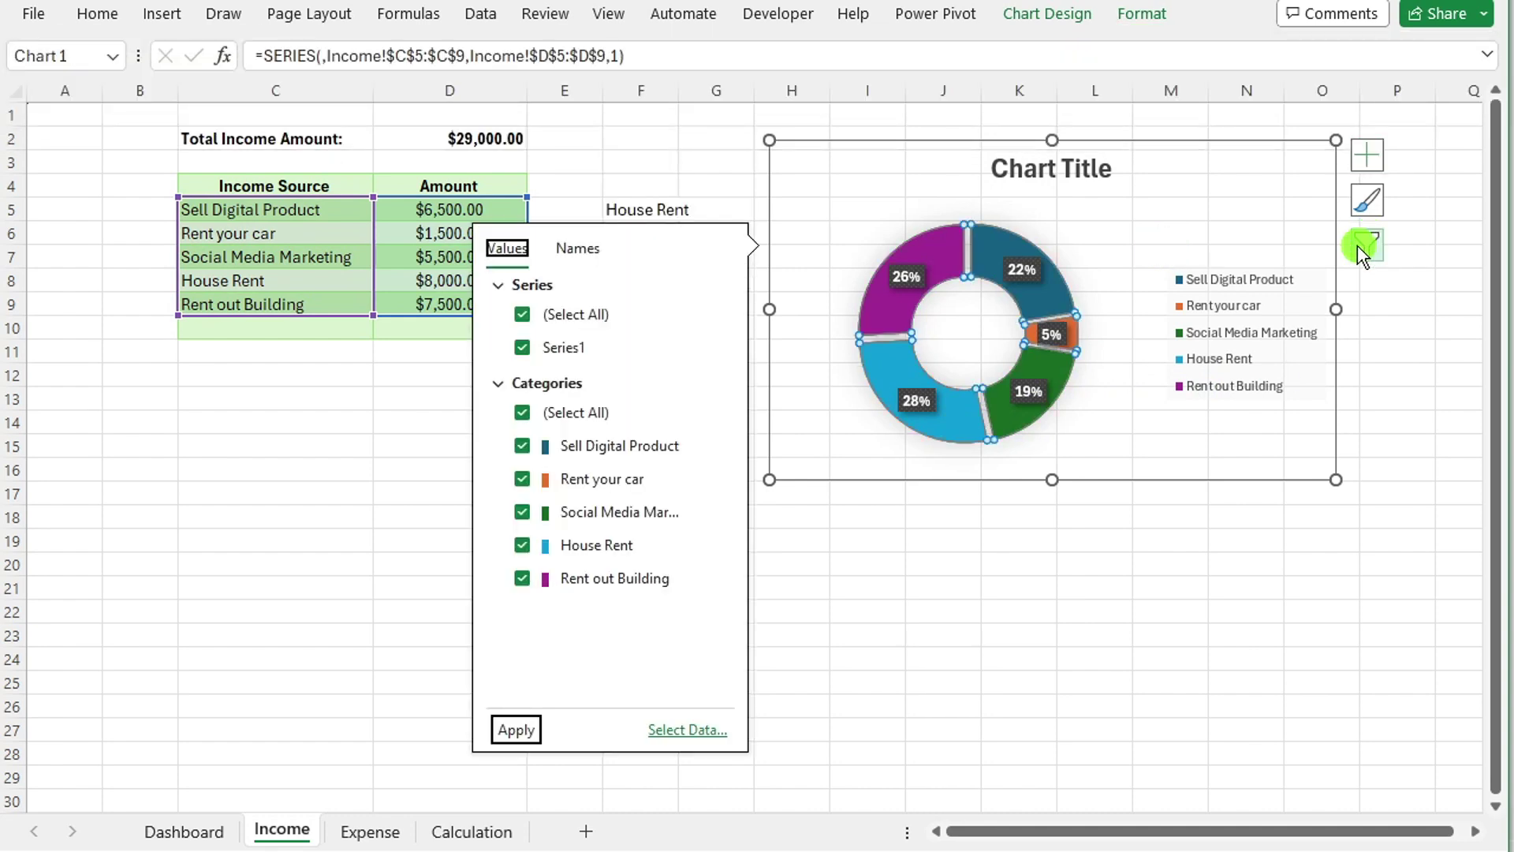
pyautogui.click(1367, 245)
pyautogui.click(1116, 445)
pyautogui.rightClick(1107, 387)
pyautogui.rightClick(1019, 323)
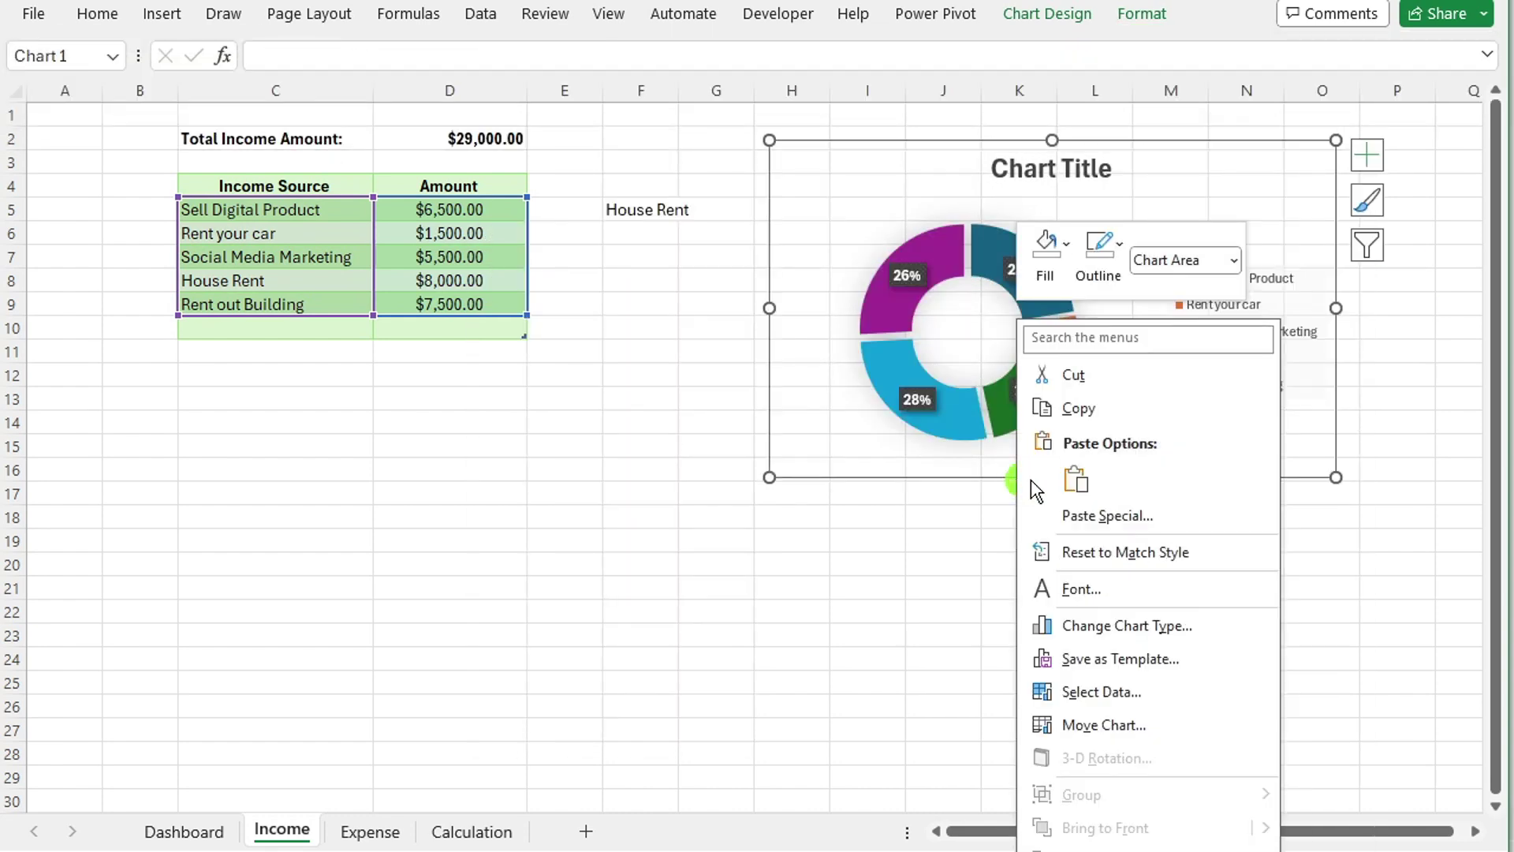
pyautogui.click(1112, 411)
pyautogui.click(187, 831)
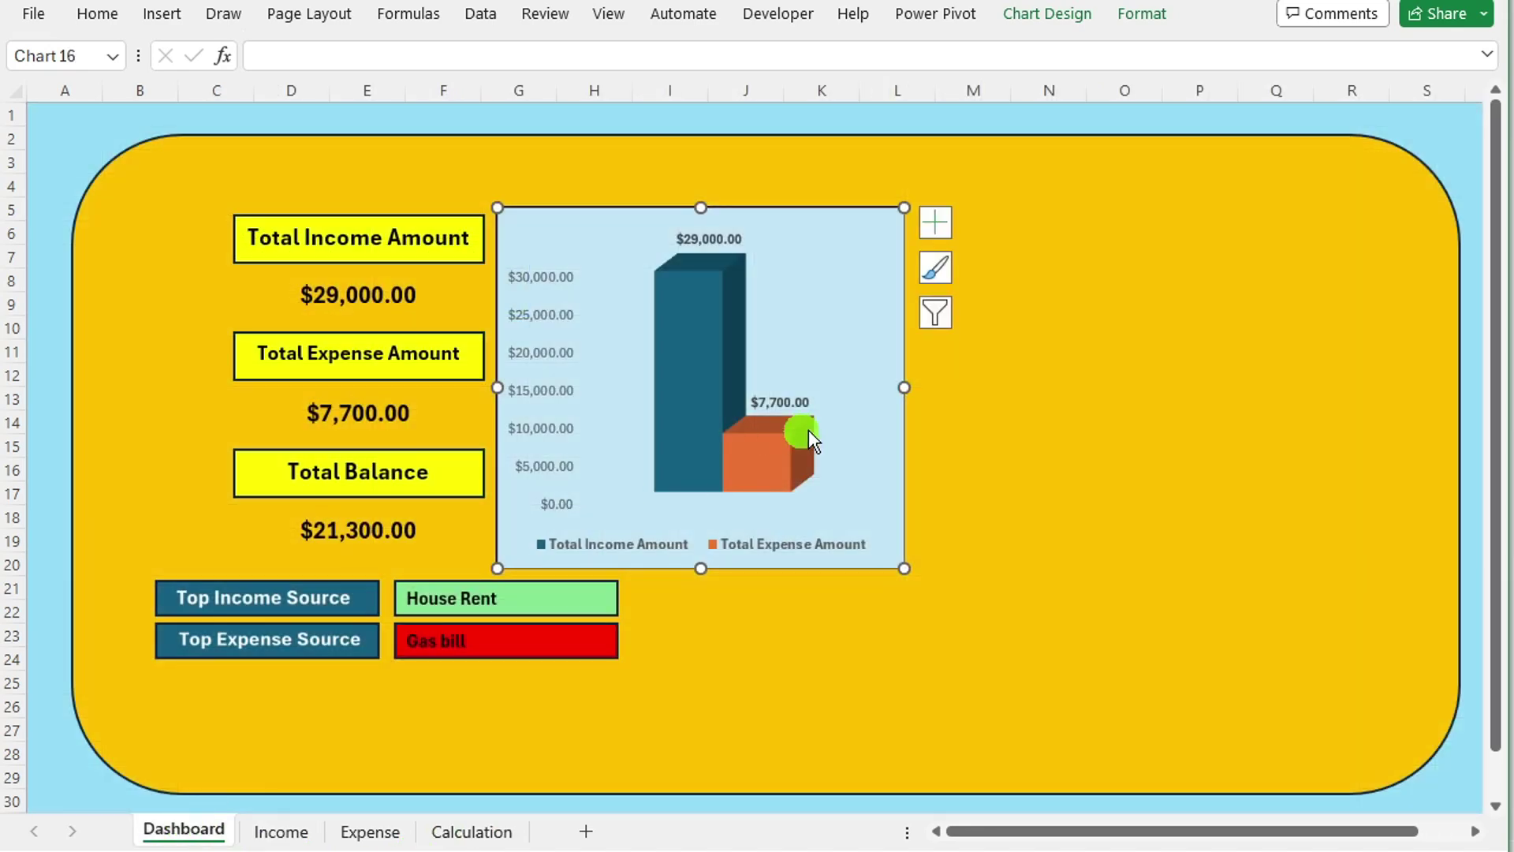
pyautogui.rightClick(980, 398)
# - Paste the income doughnut onto the Dashboard and size it into the panel's empty right side
pyautogui.click(1044, 549)
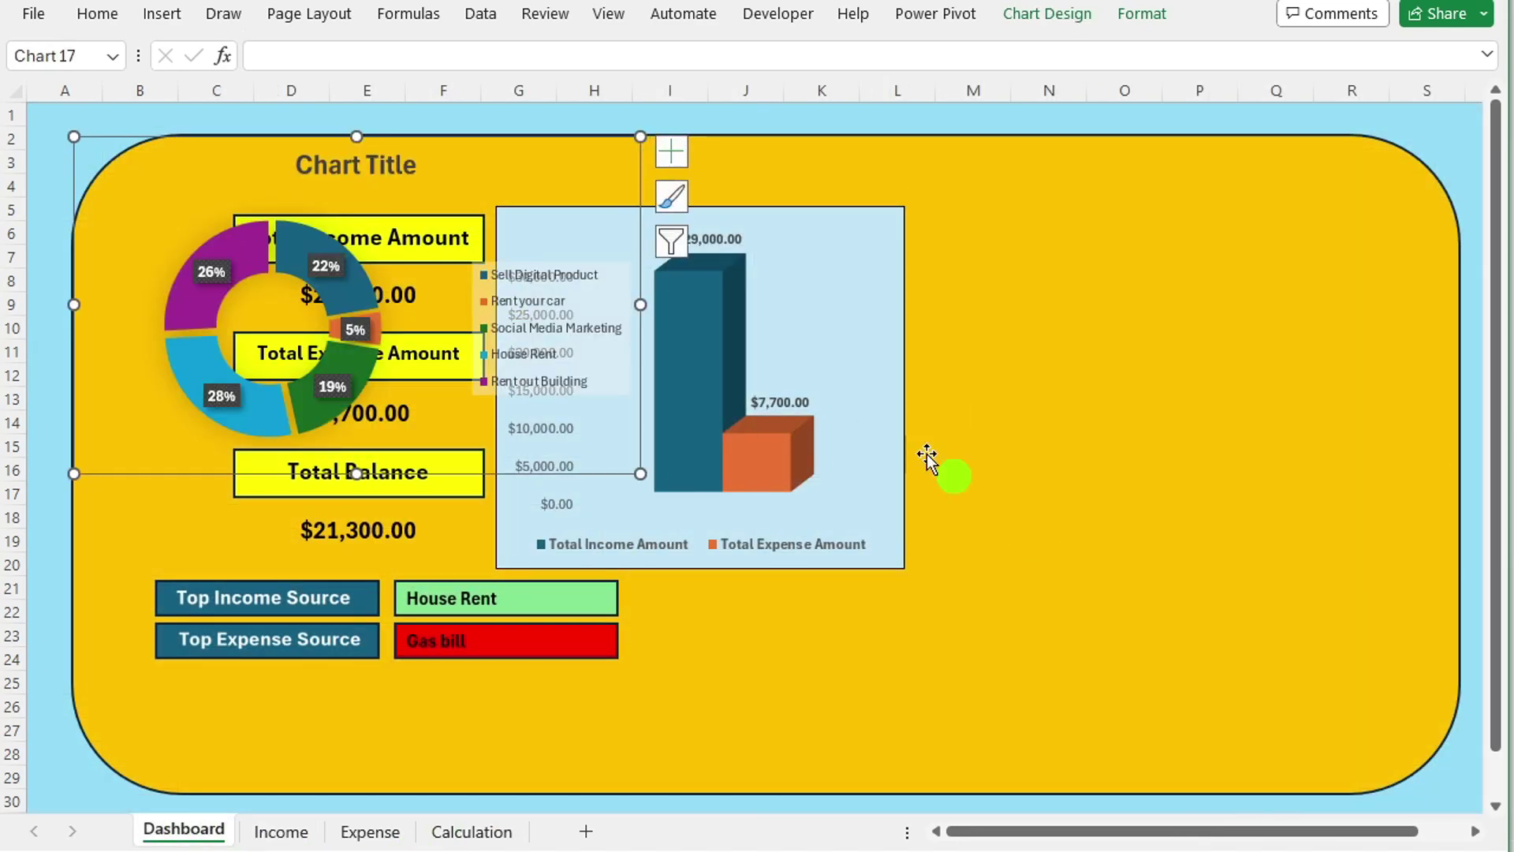
pyautogui.moveTo(181, 471); pyautogui.dragTo(952, 497)
pyautogui.moveTo(839, 499); pyautogui.dragTo(914, 512)
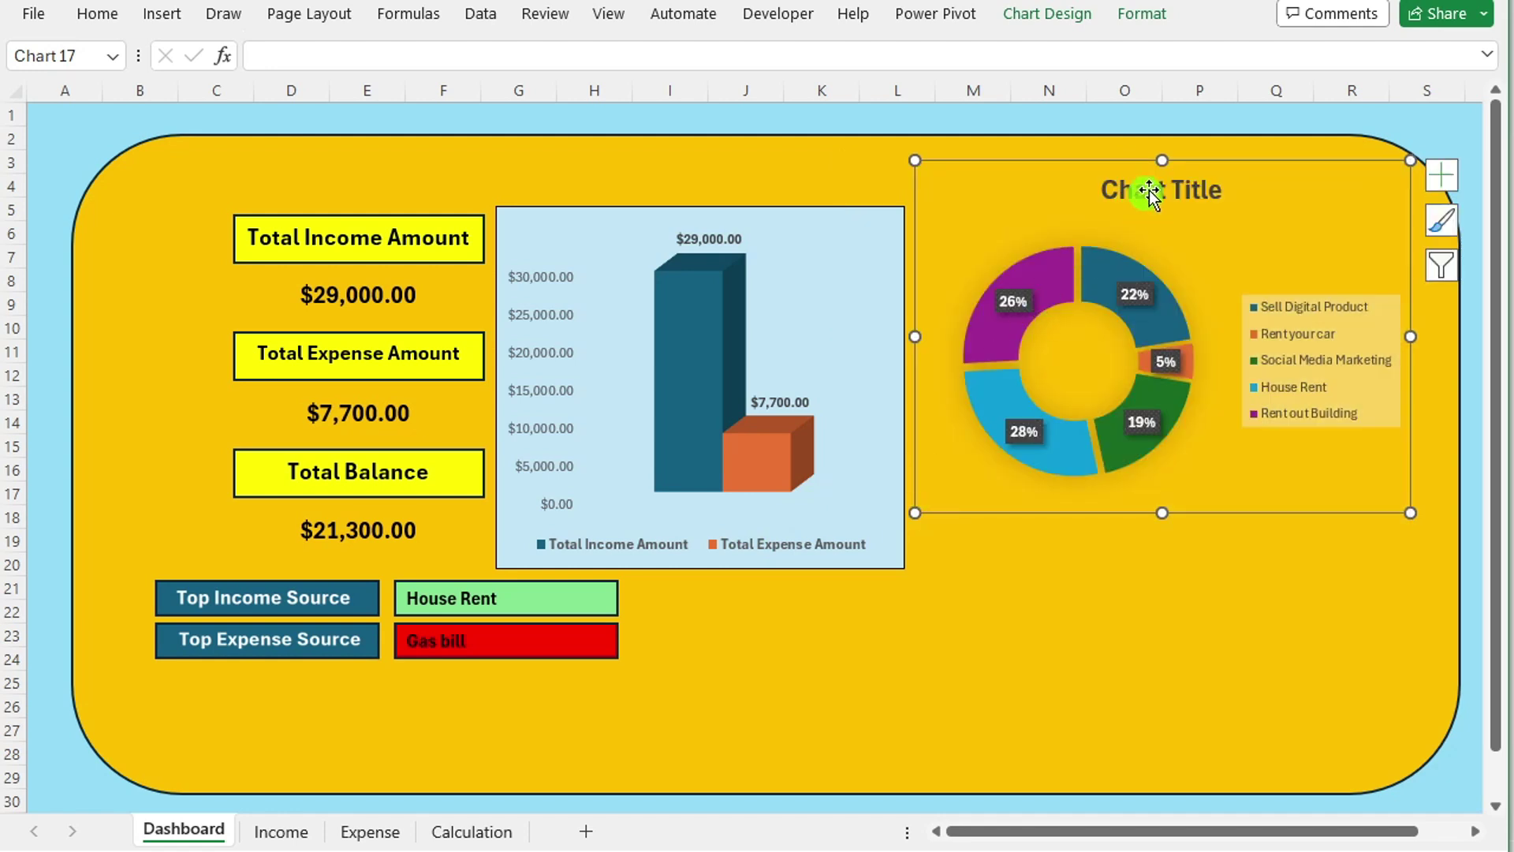
pyautogui.moveTo(1166, 162); pyautogui.dragTo(1152, 209)
pyautogui.click(993, 678)
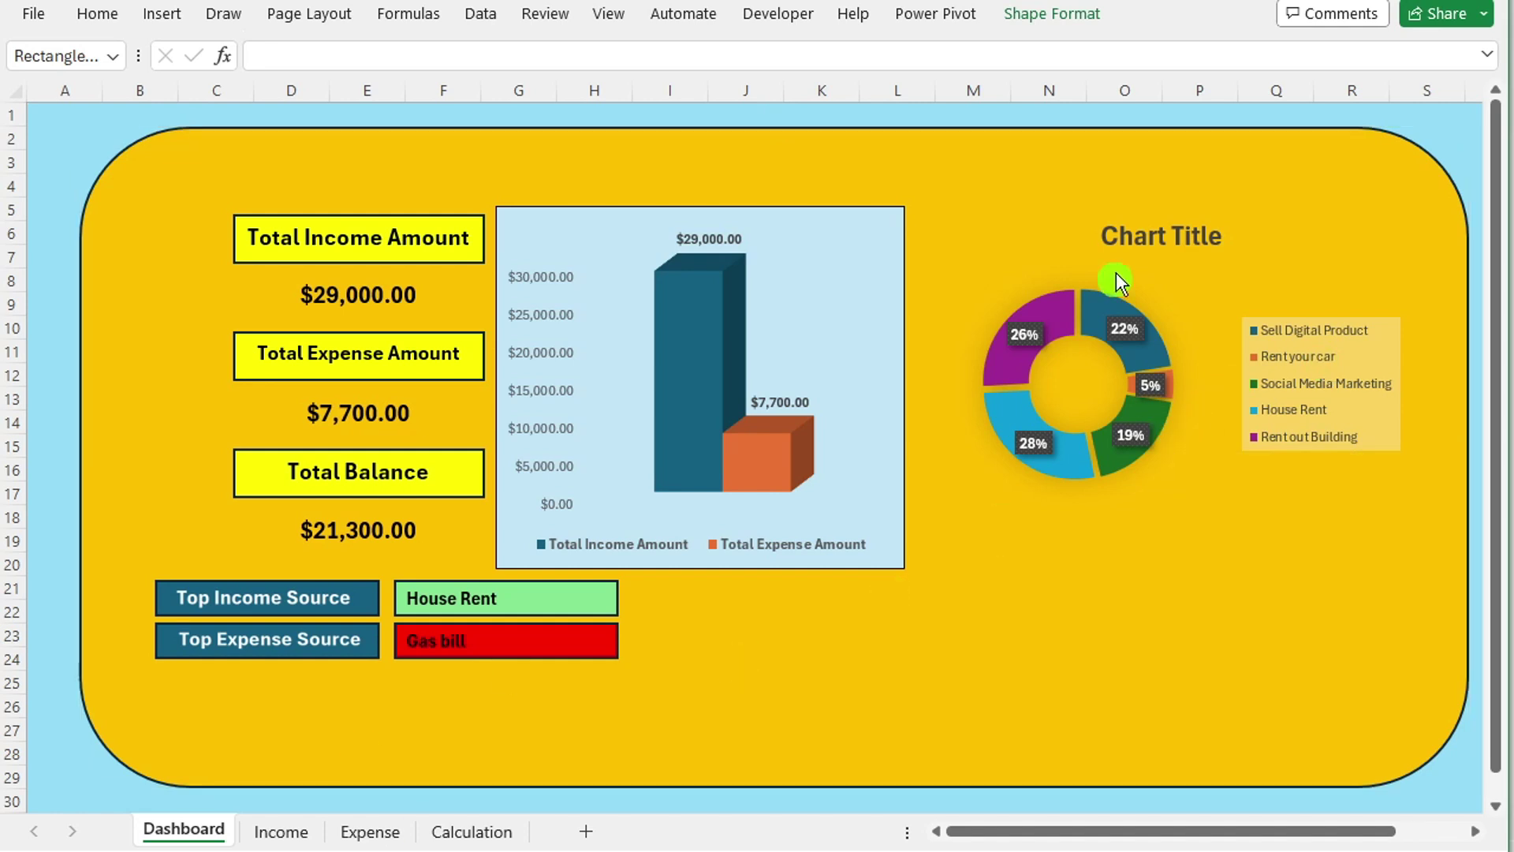
# - Retitle the chart 'Income Source' and adjust the legend's fill and border settings
pyautogui.click(1165, 234)
pyautogui.write('Income Source')
pyautogui.click(1207, 216)
pyautogui.rightClick(1347, 324)
pyautogui.click(1231, 542)
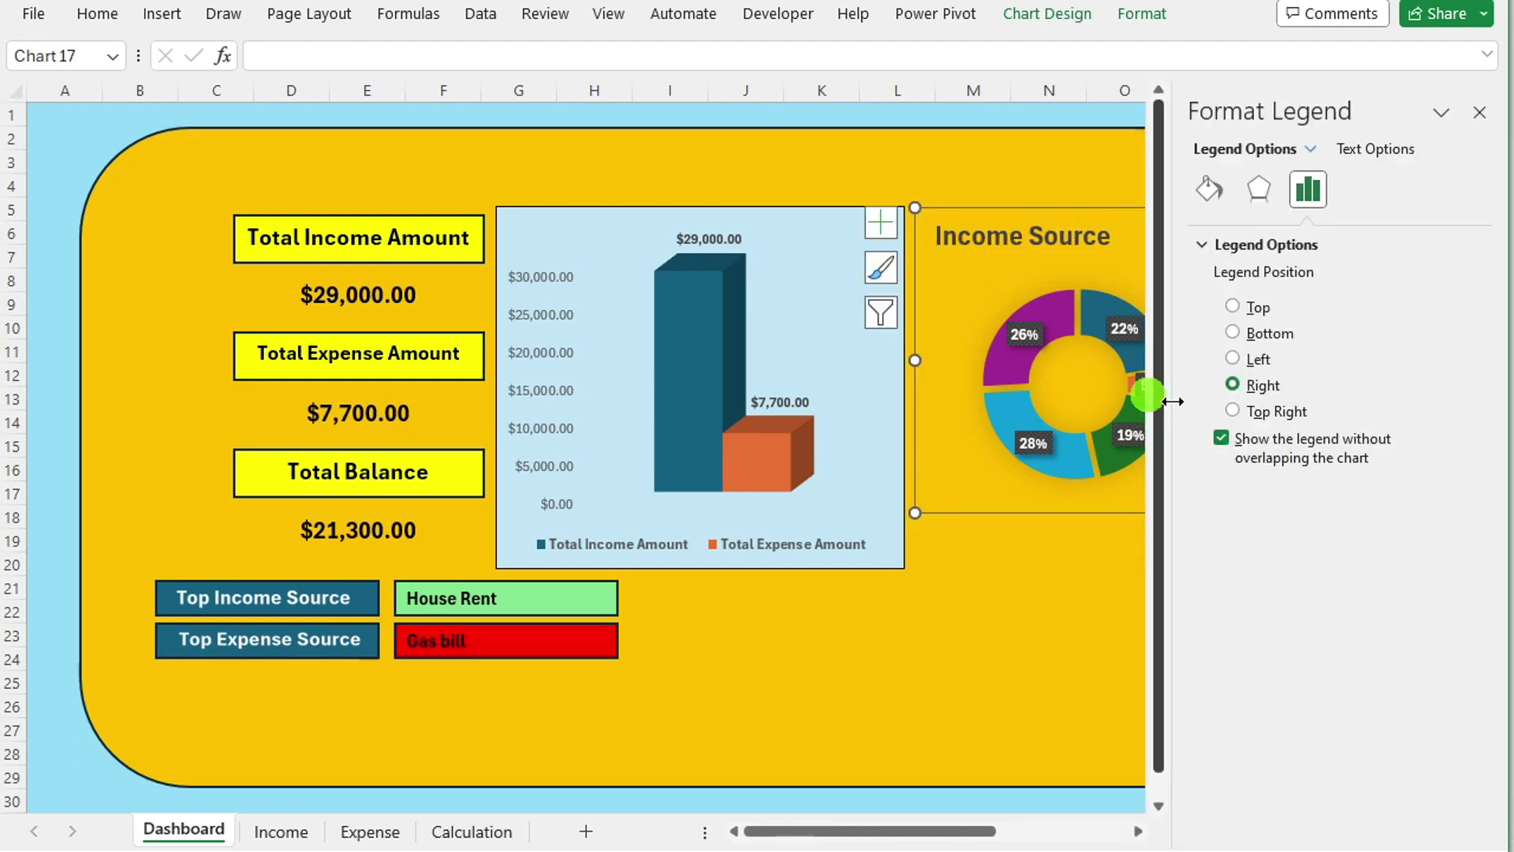
pyautogui.click(1211, 193)
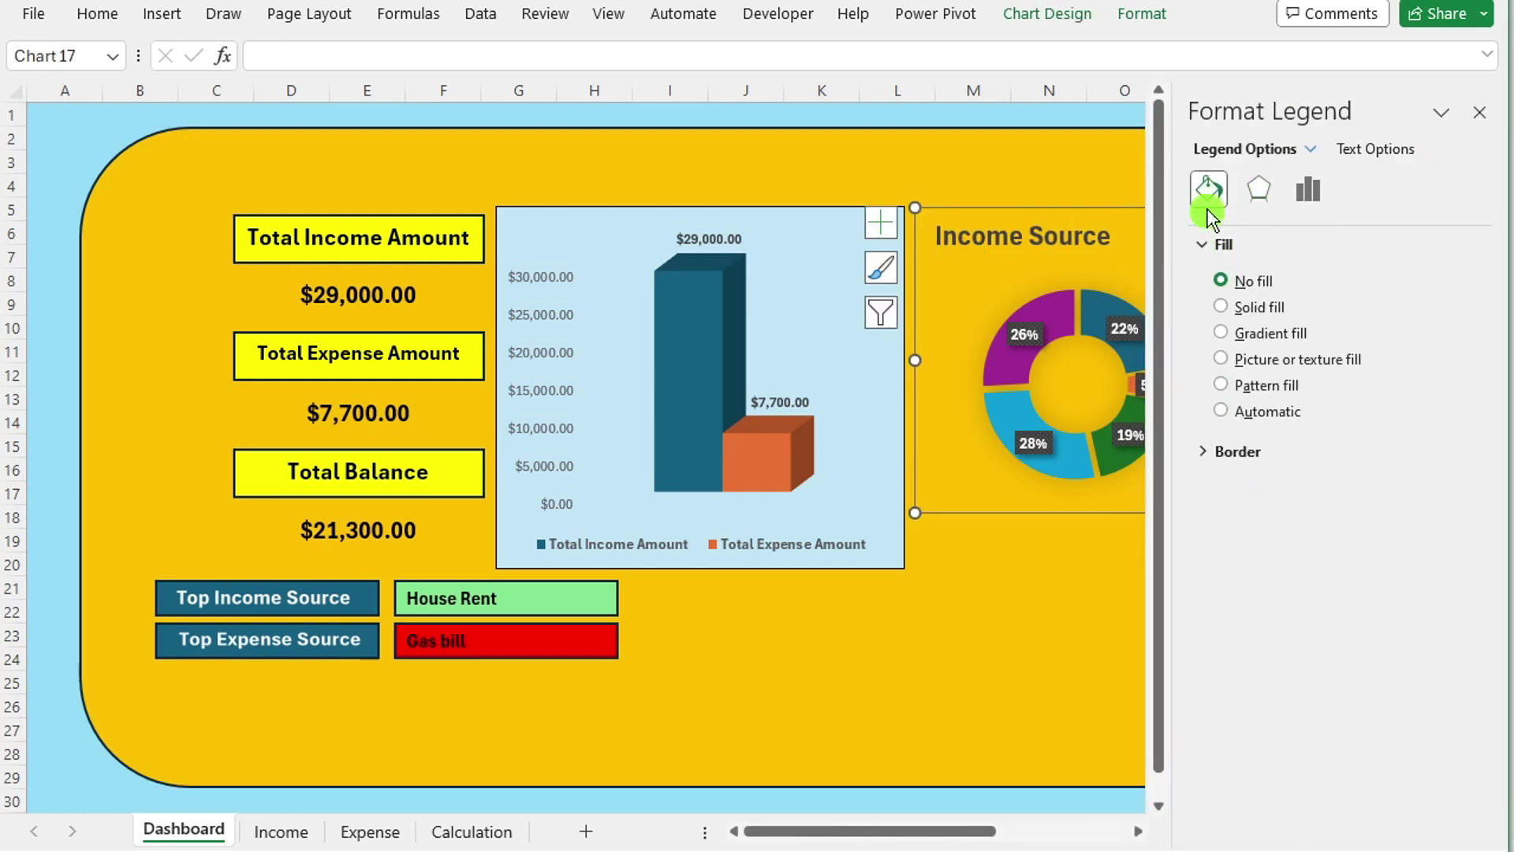
pyautogui.click(1204, 244)
pyautogui.click(1204, 277)
pyautogui.click(1479, 112)
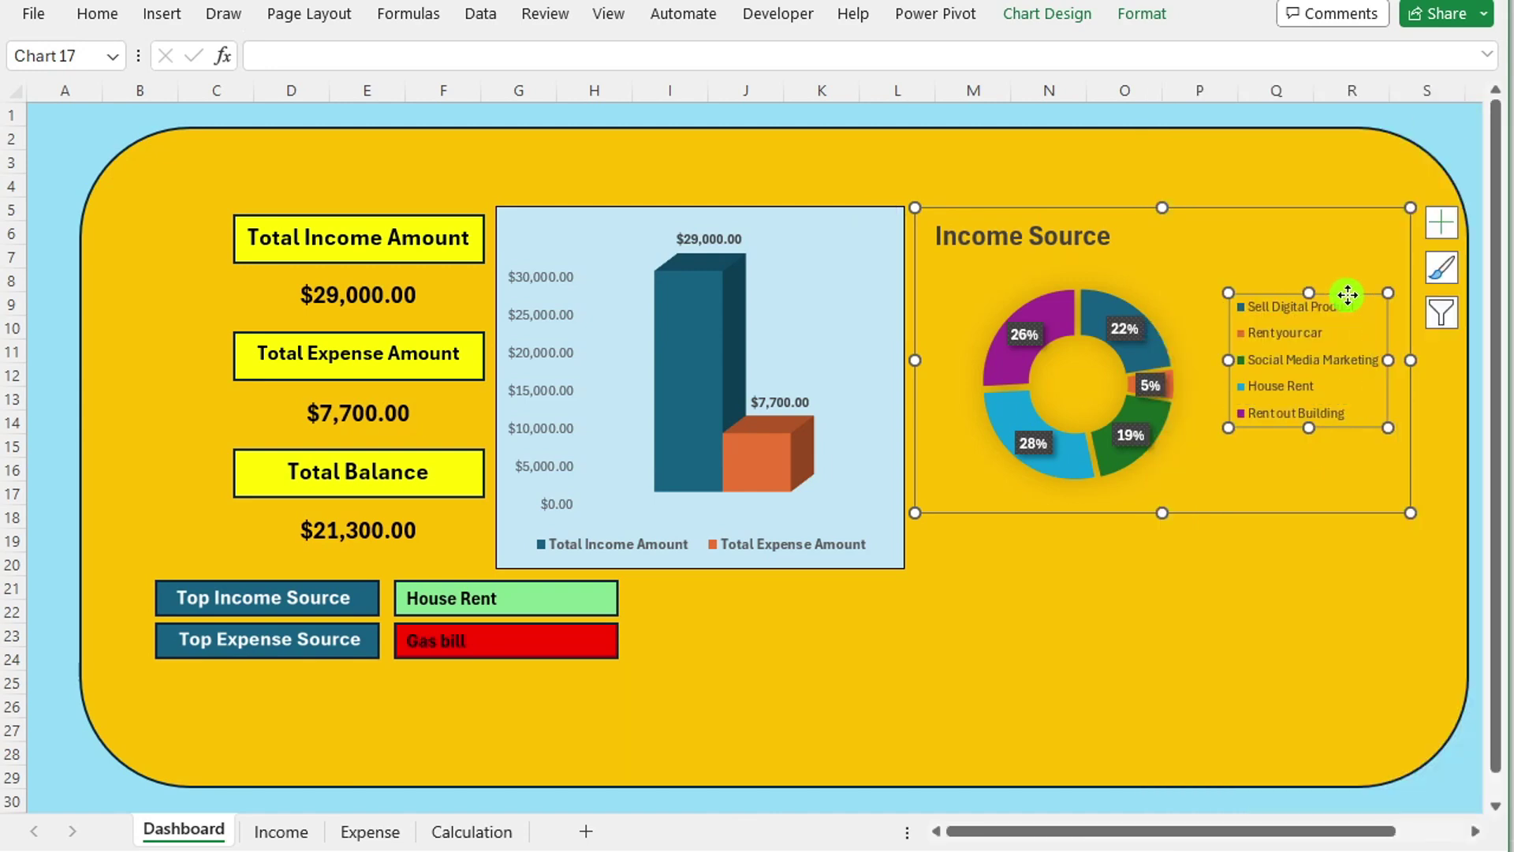
# - Bold the chart's legend text, nudge the Income Source chart up-left, and open the Expense sheet
pyautogui.click(88, 16)
pyautogui.click(1061, 325)
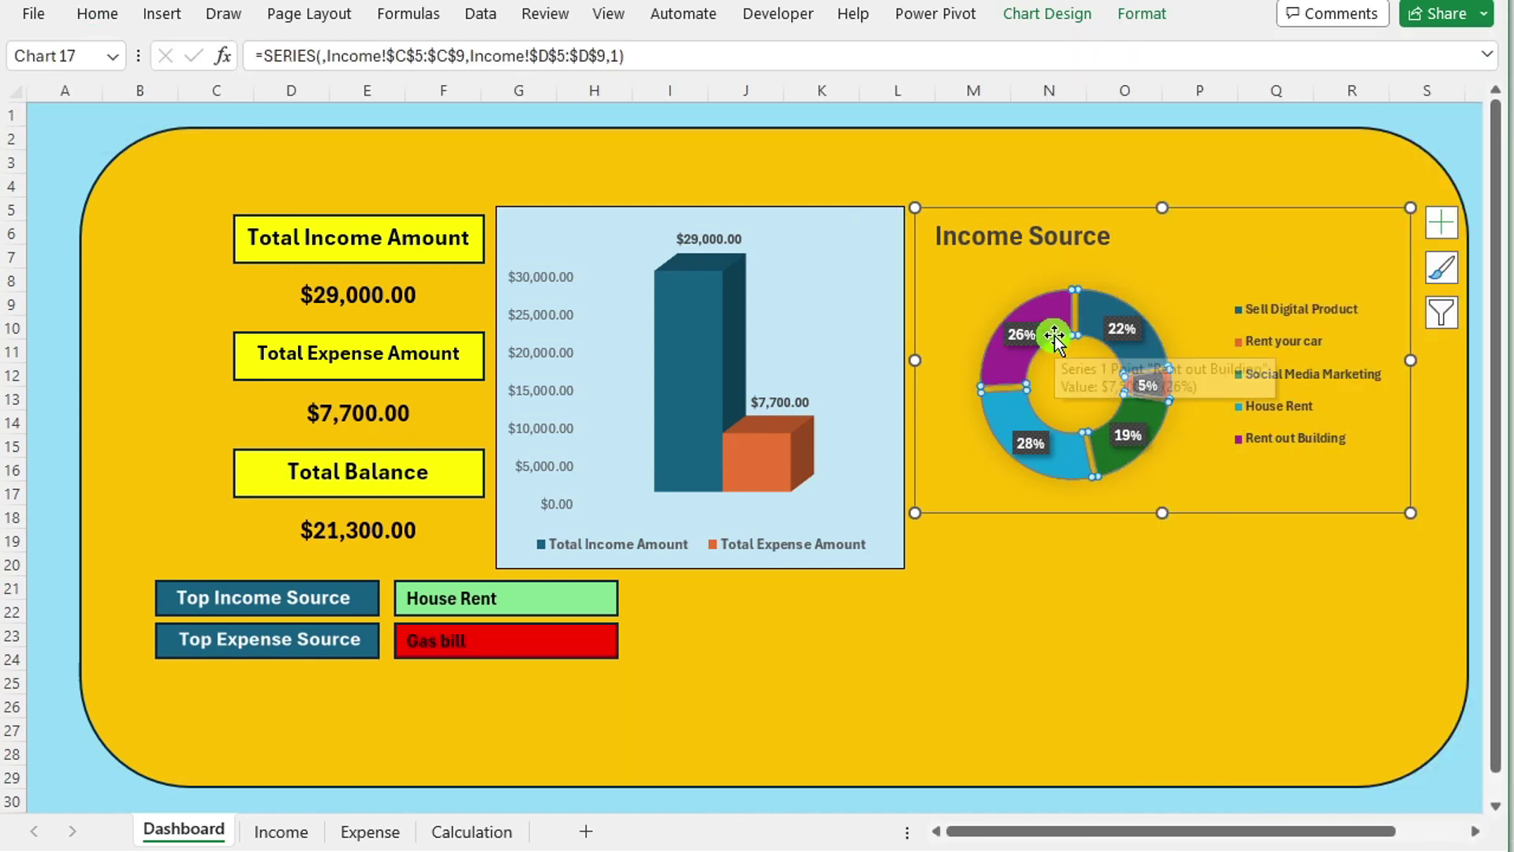
pyautogui.rightClick(1058, 321)
pyautogui.click(1273, 276)
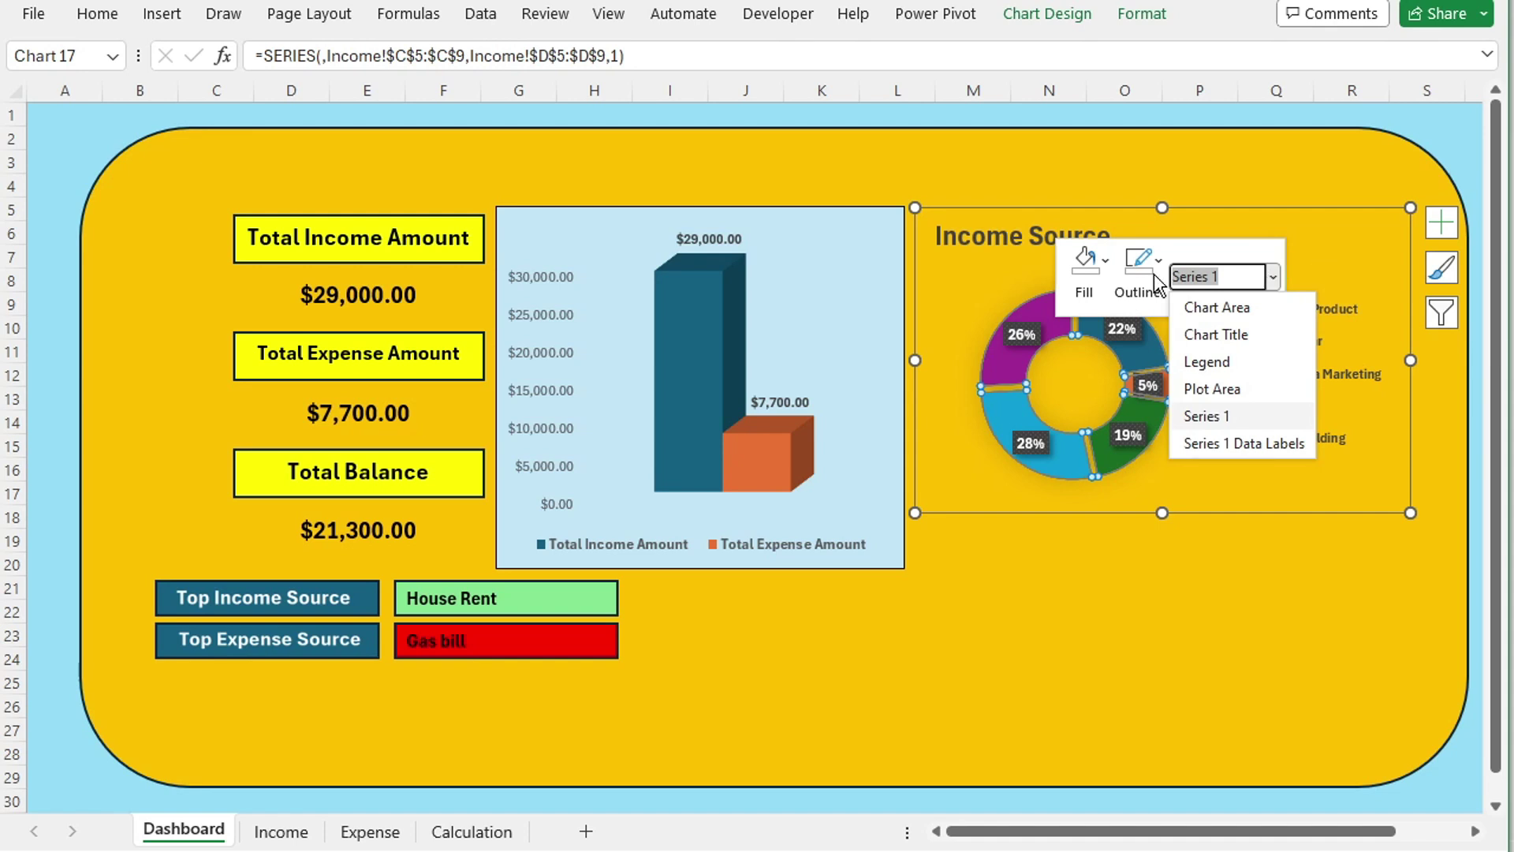
pyautogui.click(1244, 443)
pyautogui.click(1273, 276)
pyautogui.click(1207, 416)
pyautogui.click(1360, 269)
pyautogui.moveTo(1361, 268); pyautogui.dragTo(1353, 231)
pyautogui.click(372, 834)
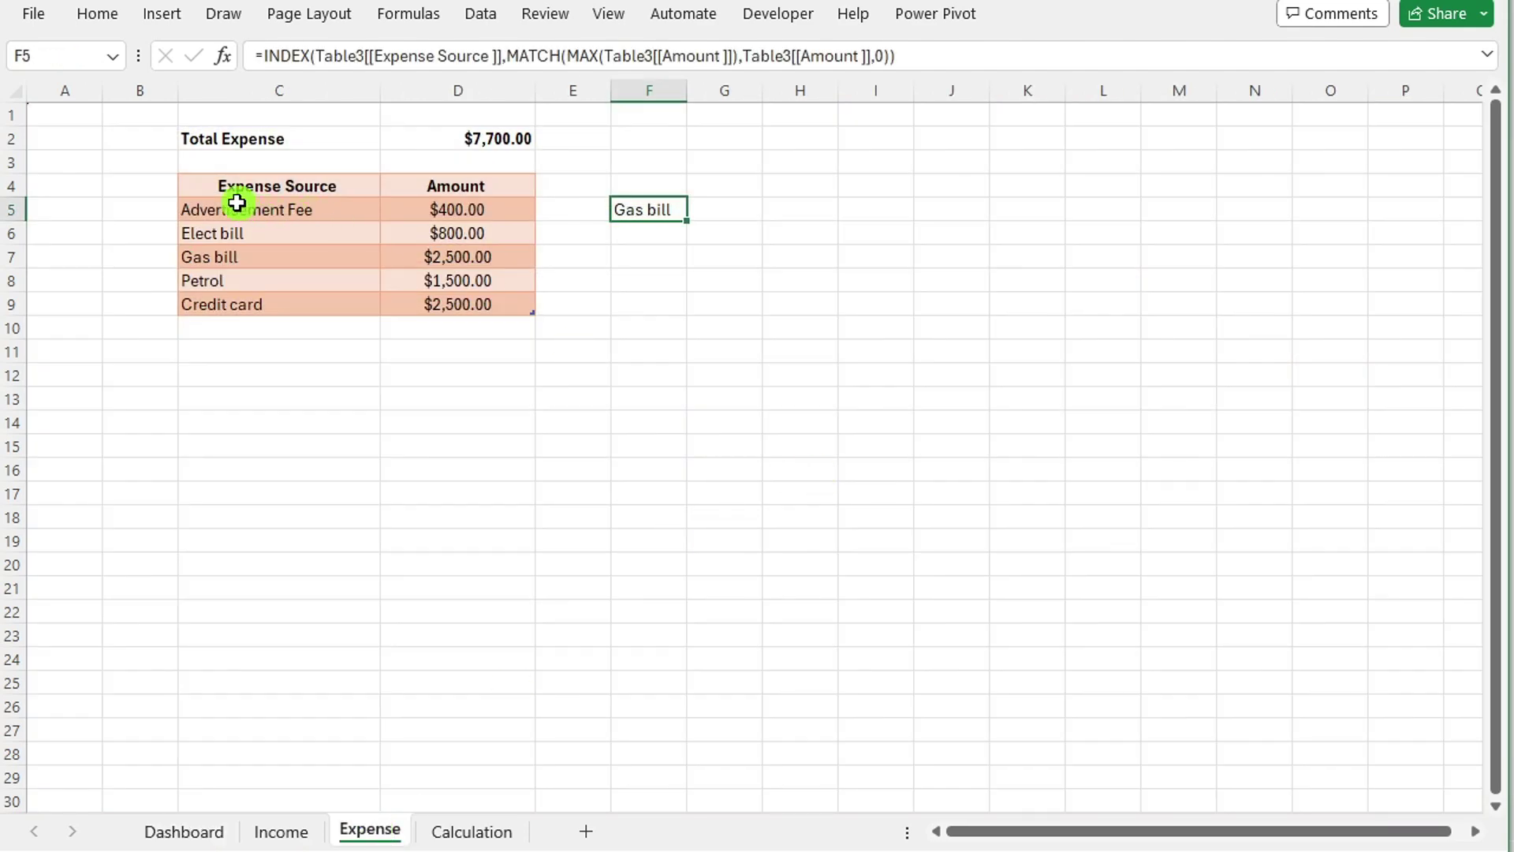
# - Insert a doughnut chart of the expense sources beside their table and apply the percentage-label style
pyautogui.moveTo(237, 203); pyautogui.dragTo(512, 300)
pyautogui.click(157, 18)
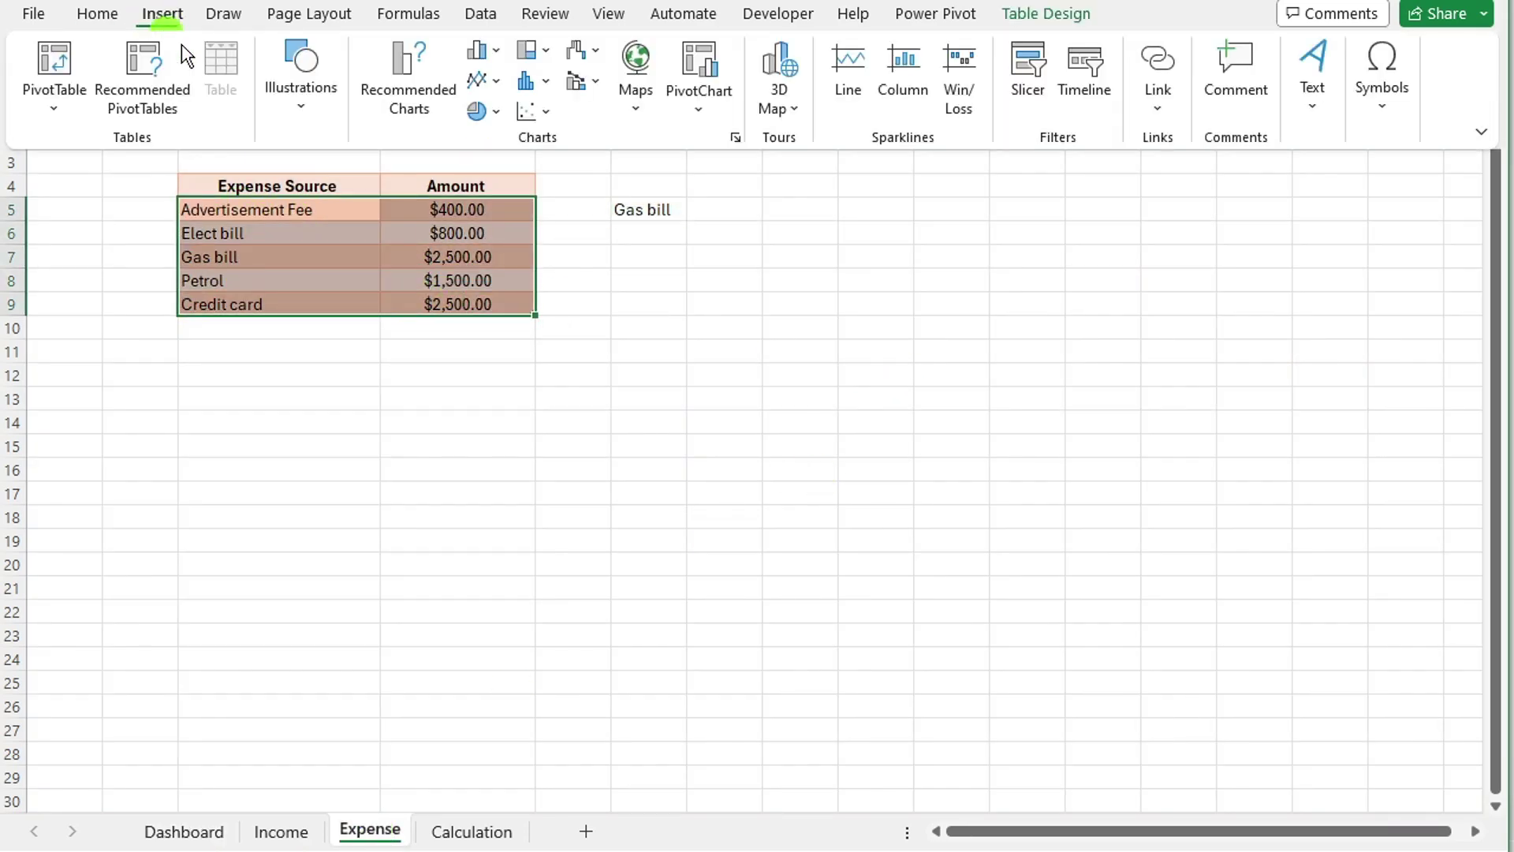
pyautogui.click(500, 112)
pyautogui.click(497, 418)
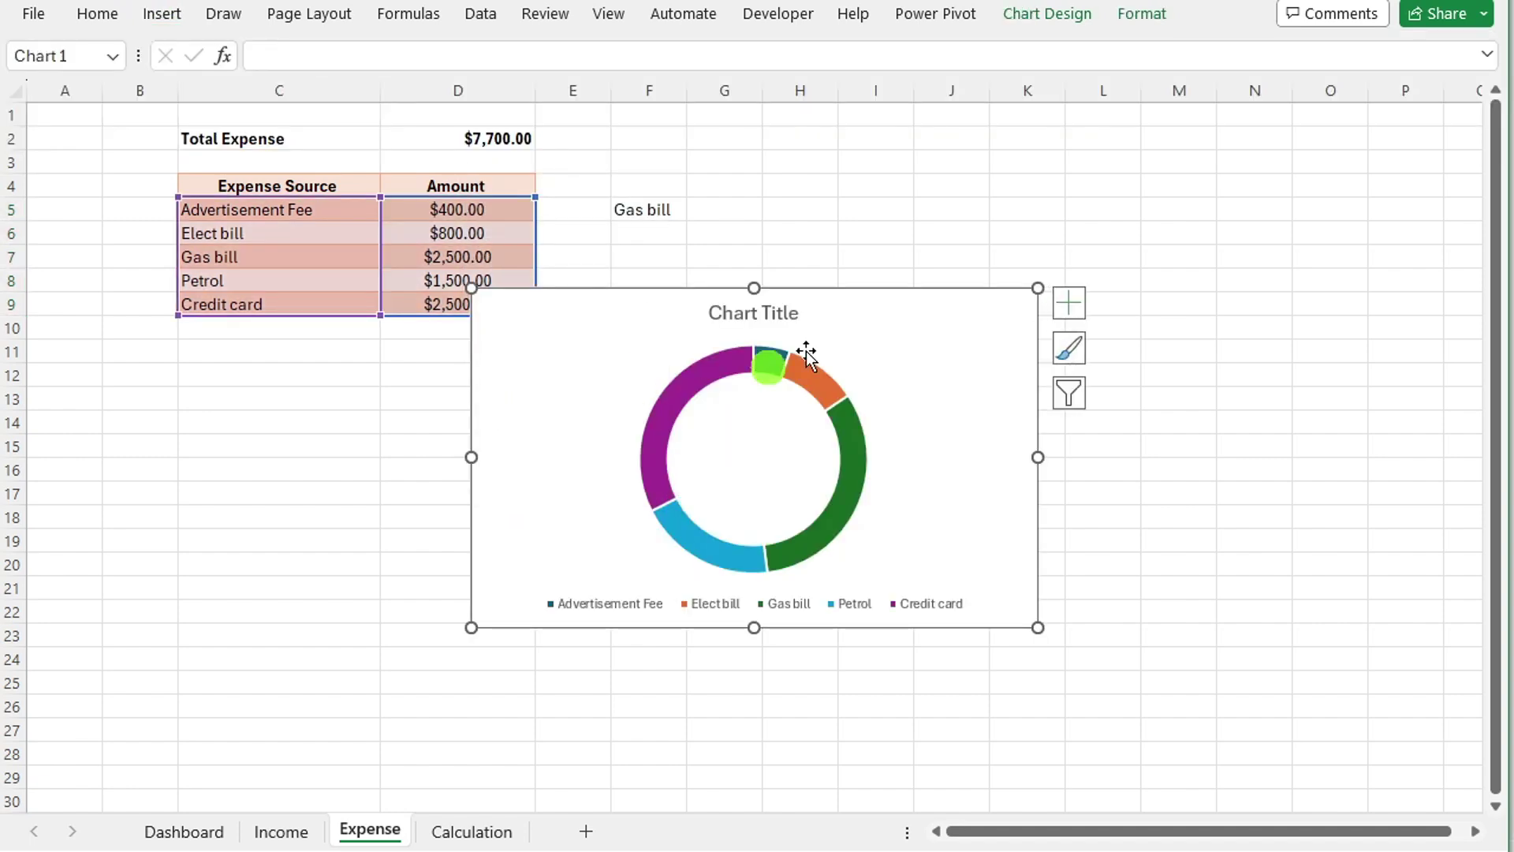
pyautogui.moveTo(900, 286); pyautogui.dragTo(1216, 180)
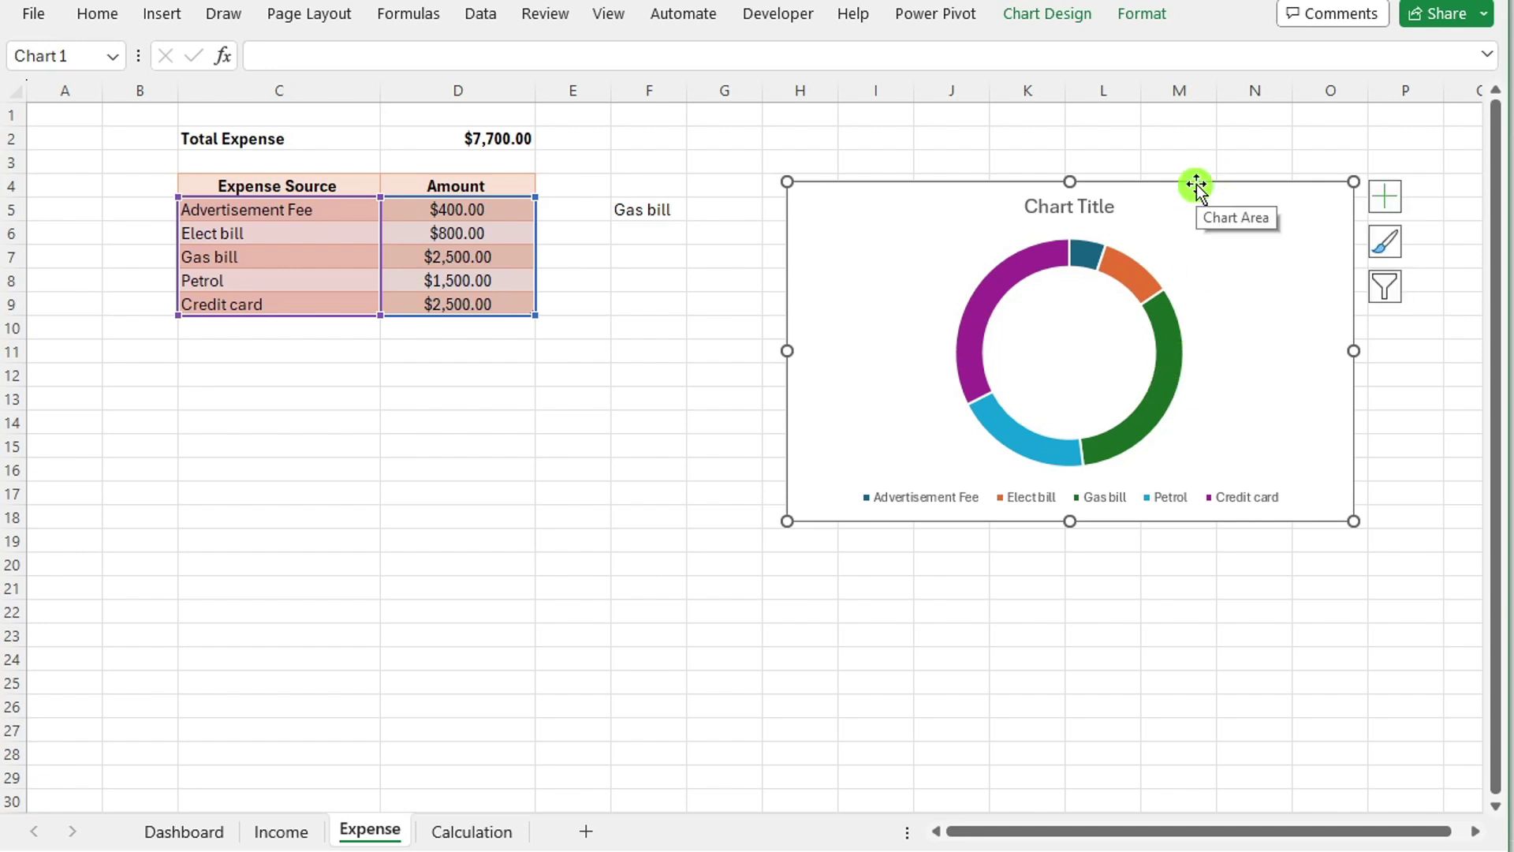
pyautogui.click(1386, 242)
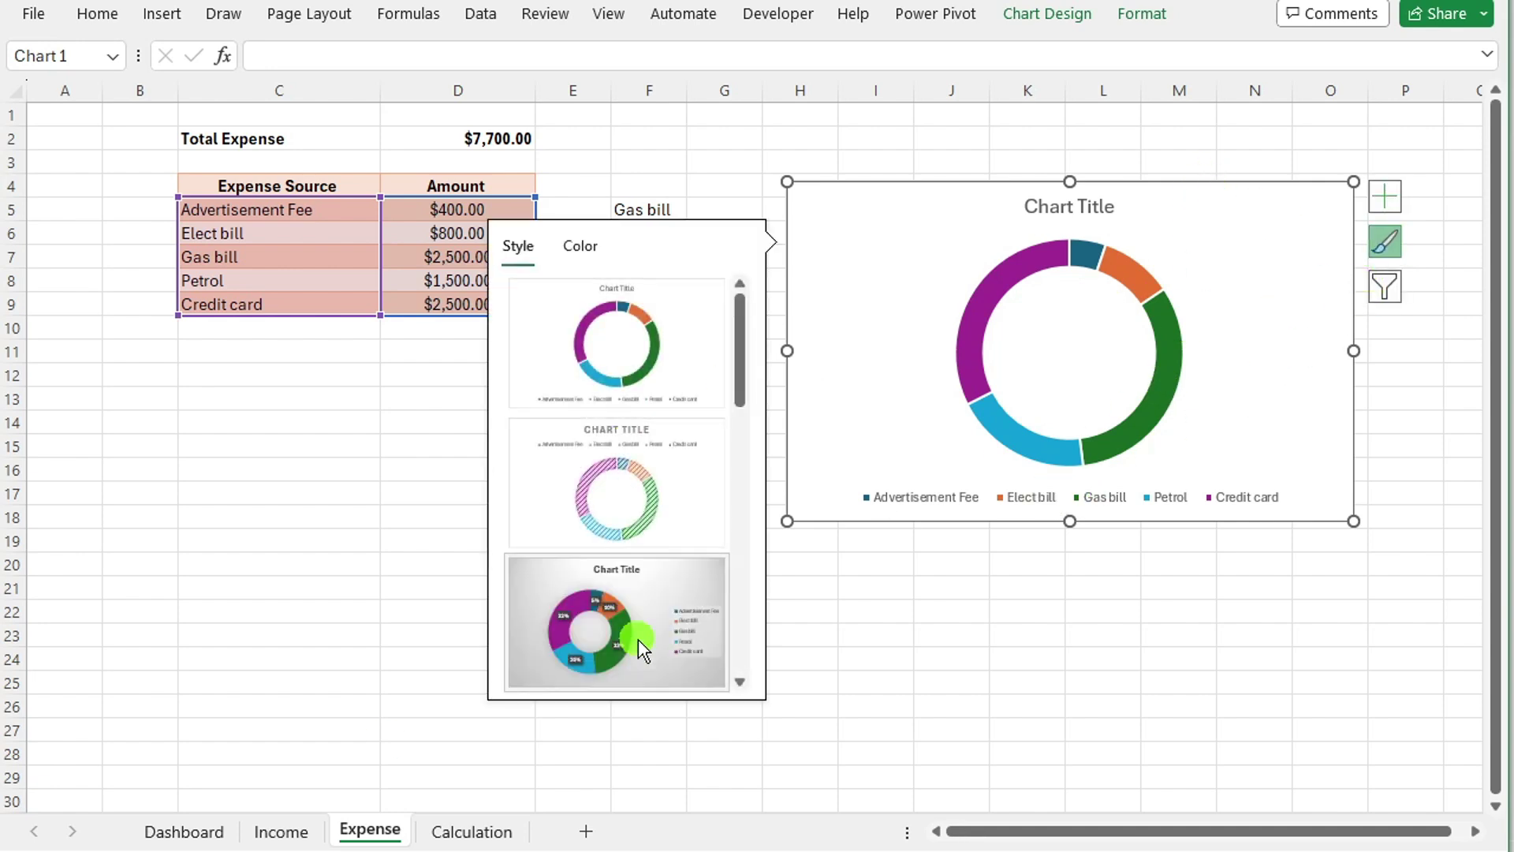
pyautogui.click(631, 639)
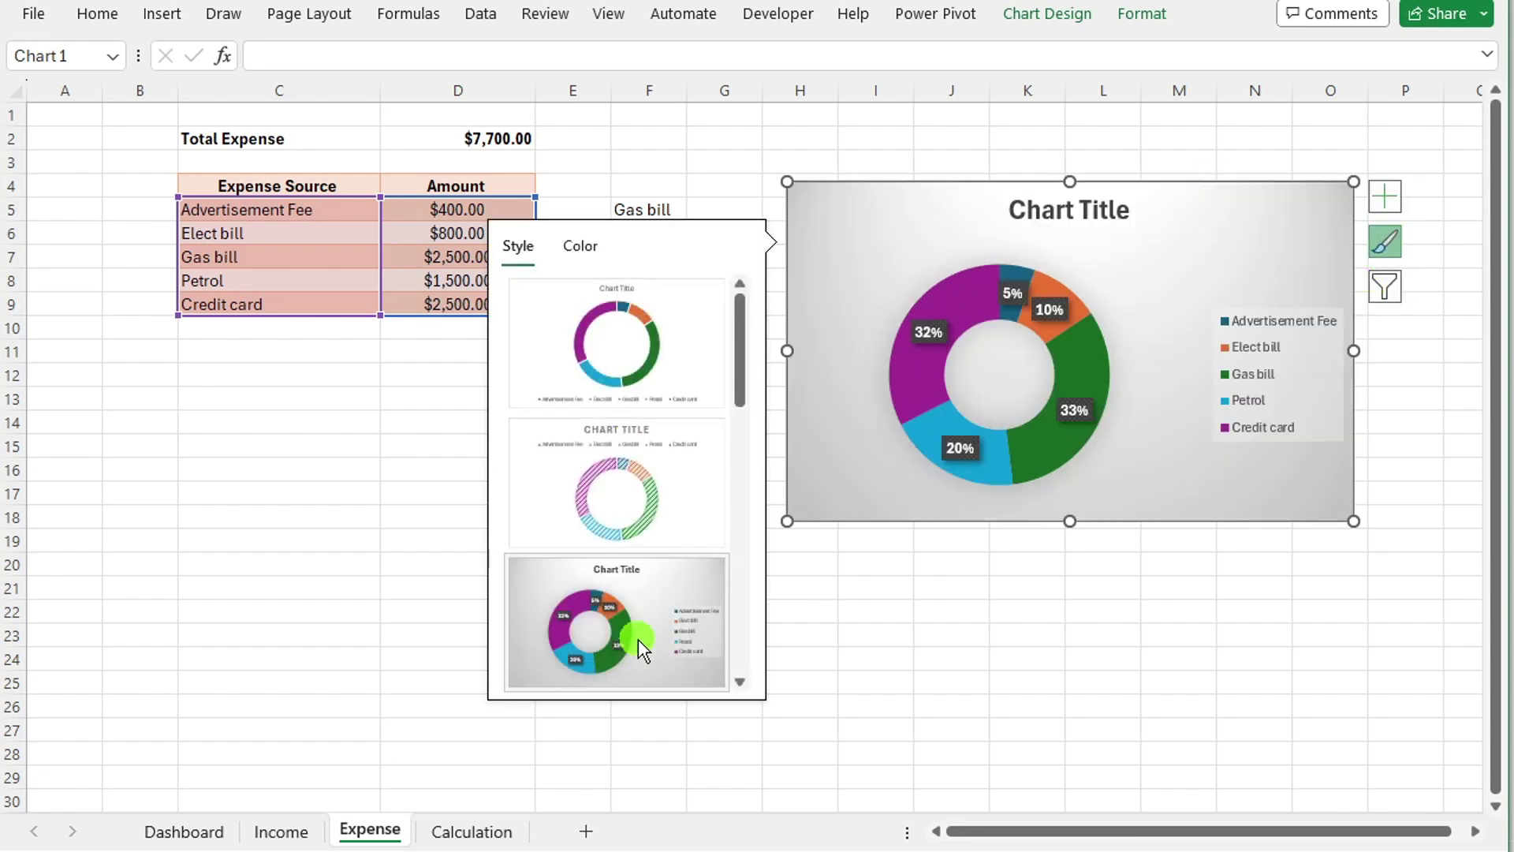
# - Paste a copy of the expense doughnut below Income Source on the Dashboard, then select cells under the panel
pyautogui.rightClick(1179, 523)
pyautogui.click(1250, 415)
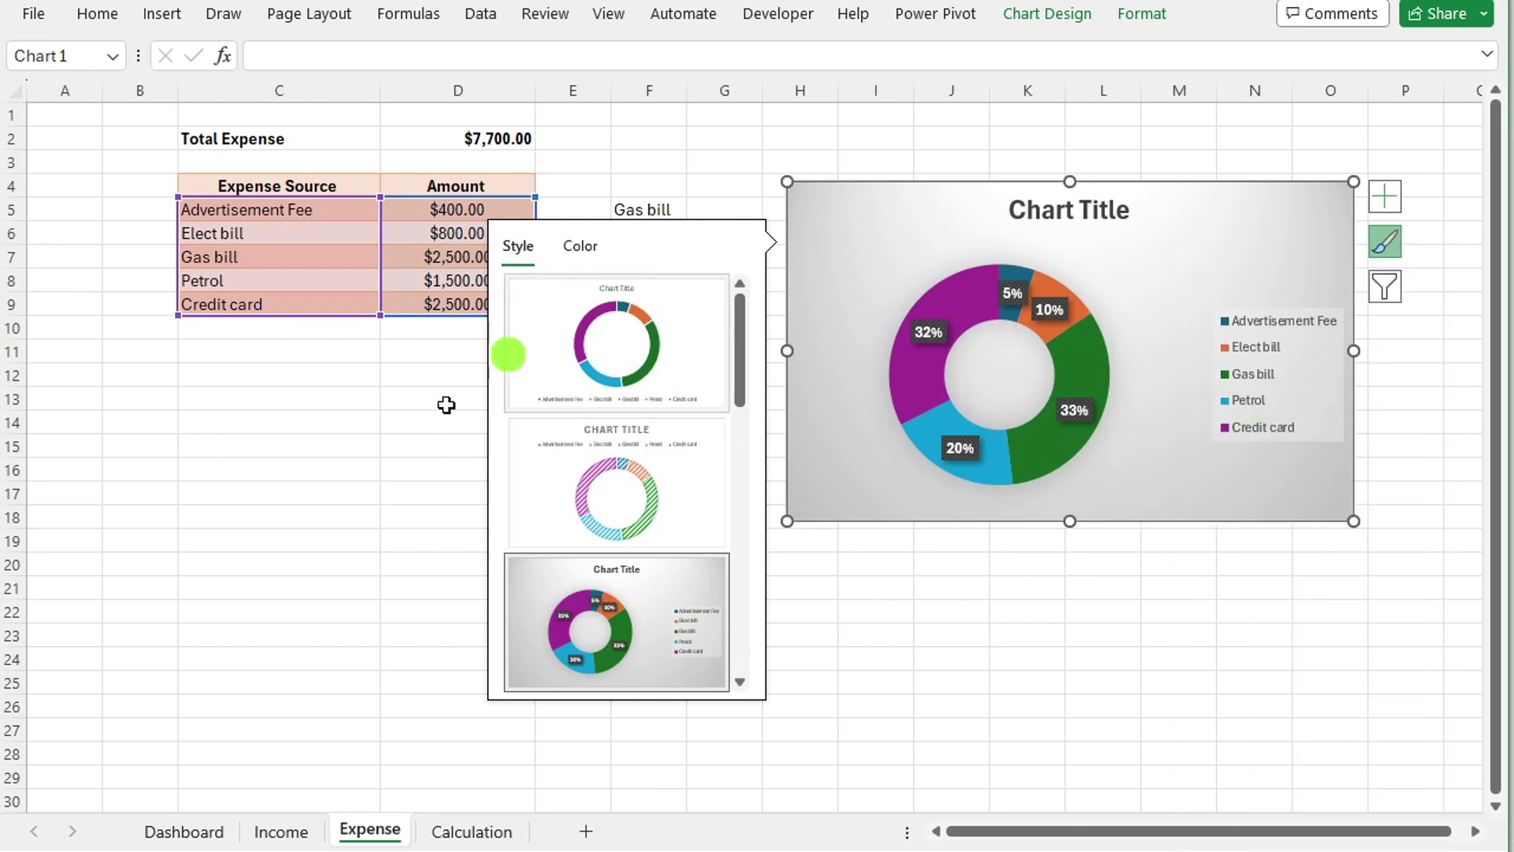
pyautogui.click(378, 494)
pyautogui.click(184, 831)
pyautogui.click(922, 703)
pyautogui.rightClick(1028, 645)
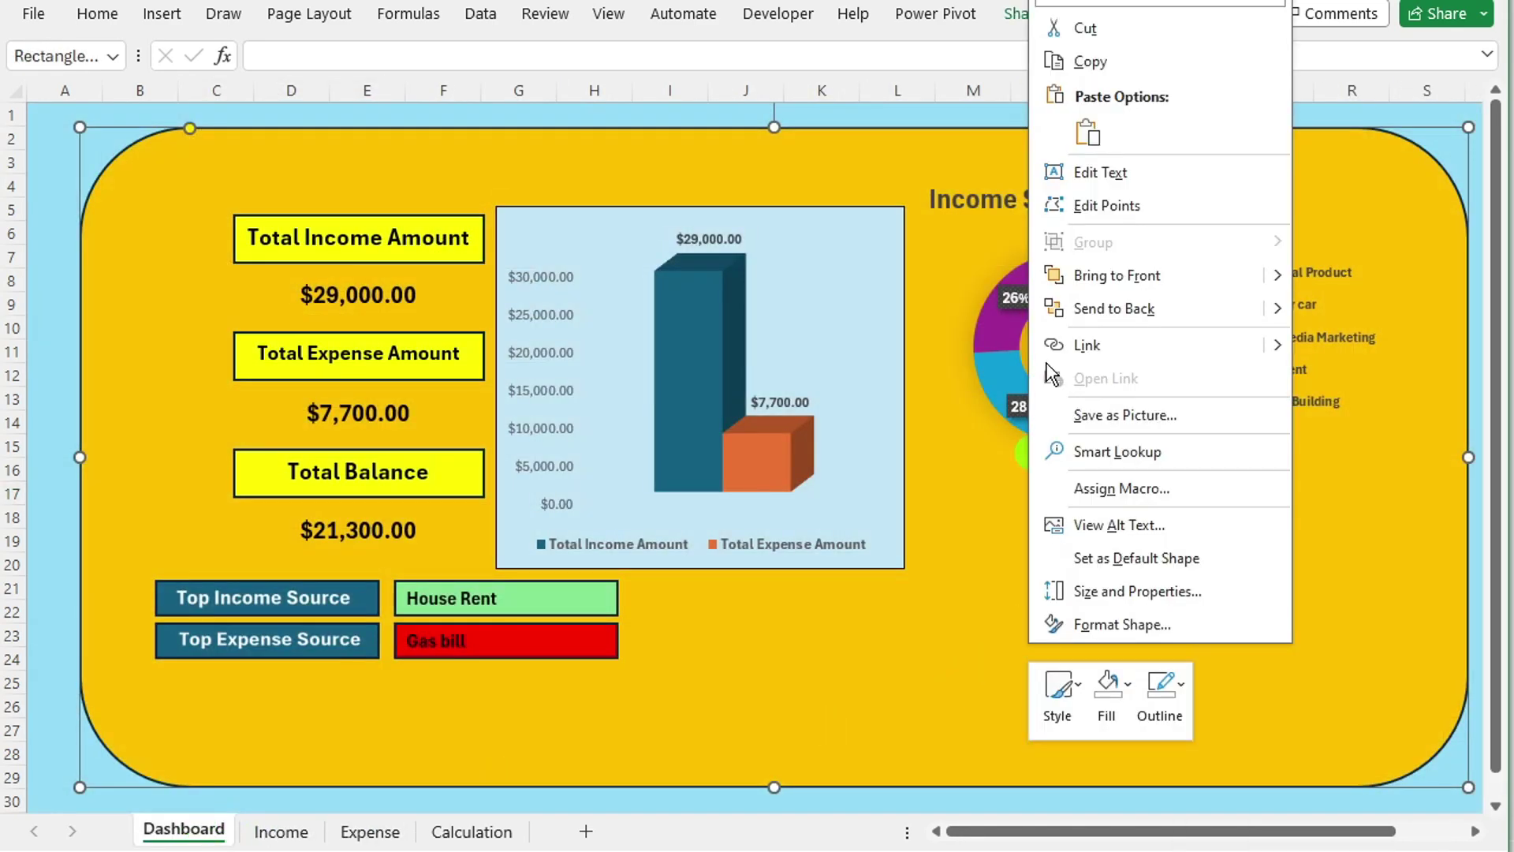
pyautogui.click(1090, 142)
pyautogui.moveTo(585, 203); pyautogui.dragTo(1385, 608)
pyautogui.click(1346, 683)
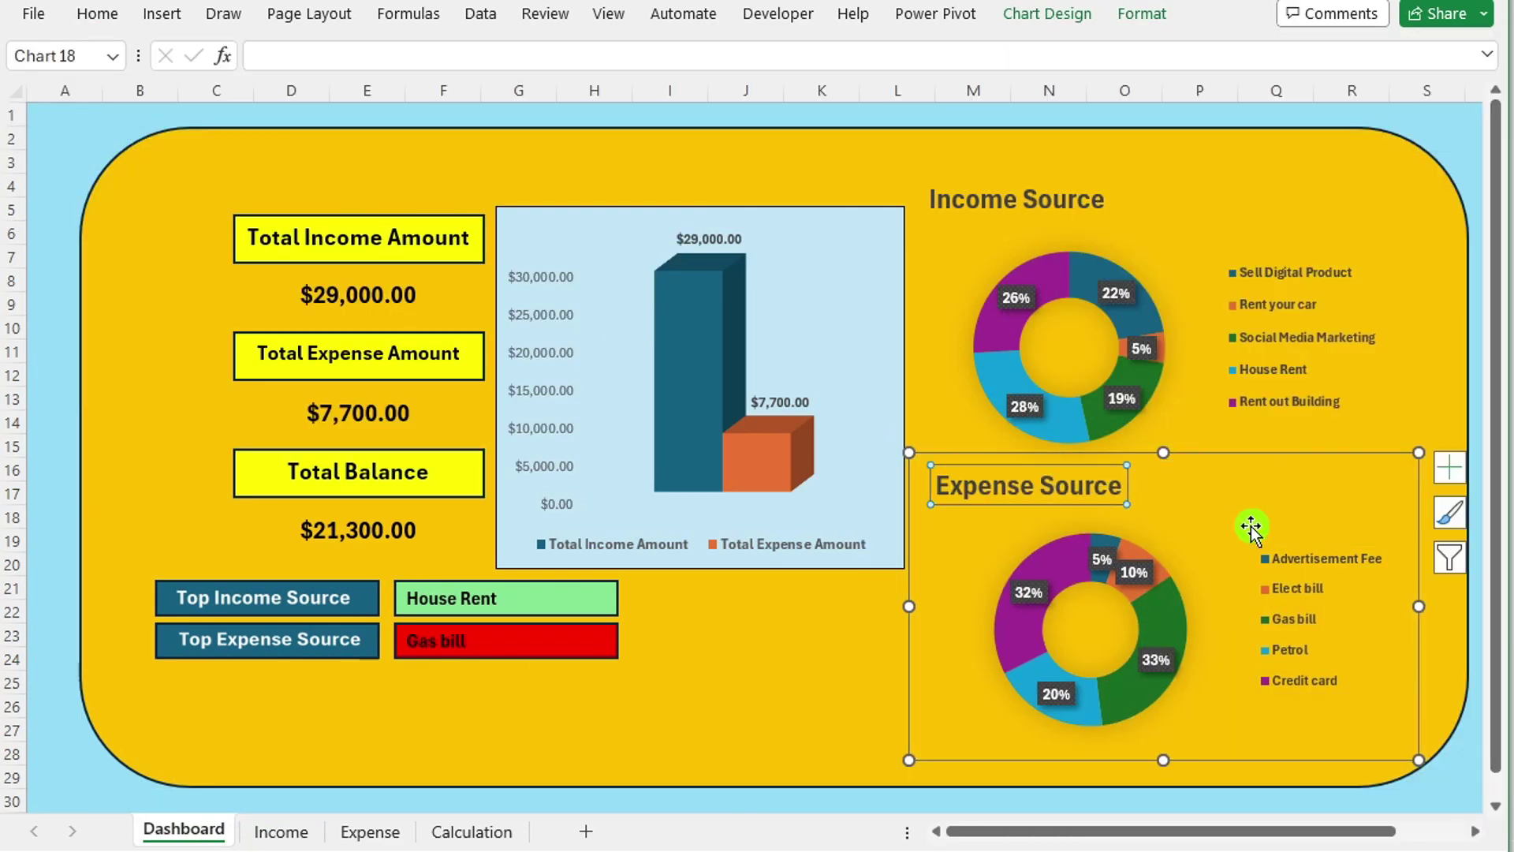
pyautogui.click(1243, 523)
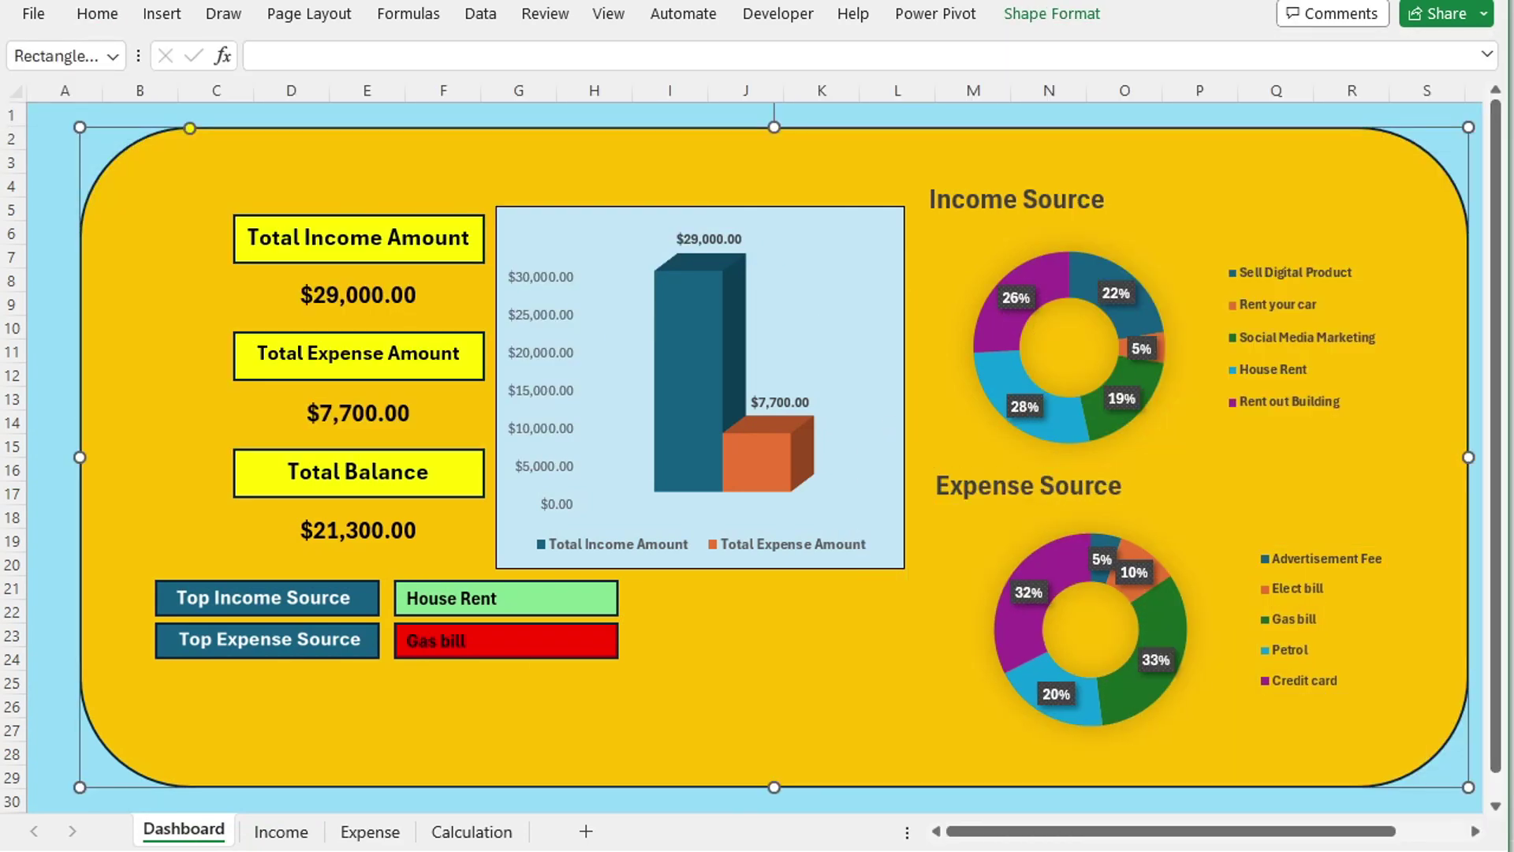
pyautogui.scroll(-2, 552, 710)
pyautogui.moveTo(347, 658); pyautogui.dragTo(1072, 659)
# - Merge E30:N30 and link it to the ratio in Calculation!G9
pyautogui.click(97, 14)
pyautogui.click(545, 80)
pyautogui.click(576, 161)
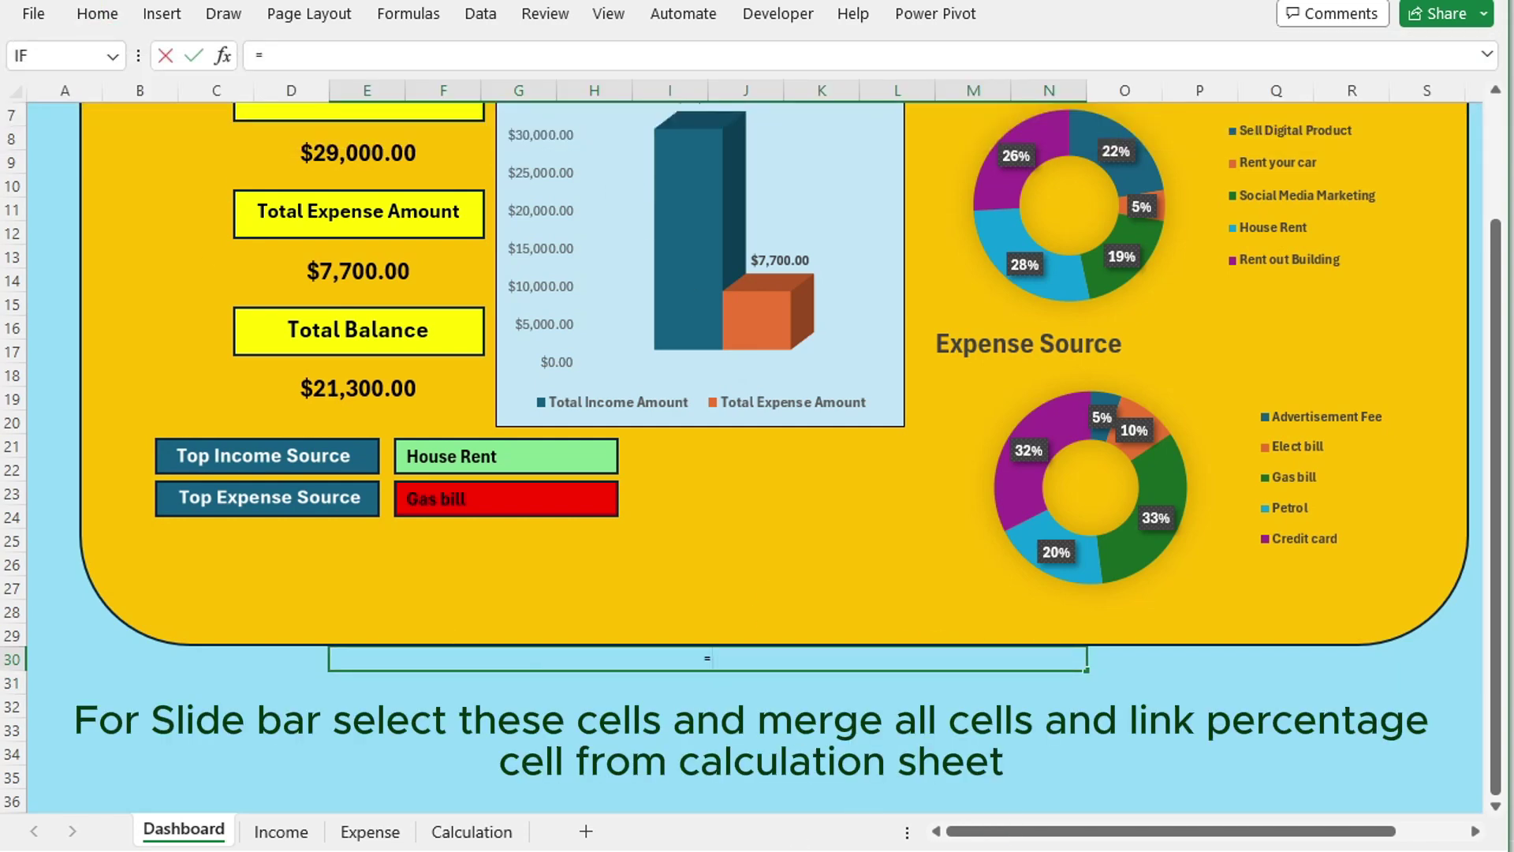
pyautogui.write('=')
pyautogui.click(472, 831)
pyautogui.click(778, 229)
pyautogui.press('Return')
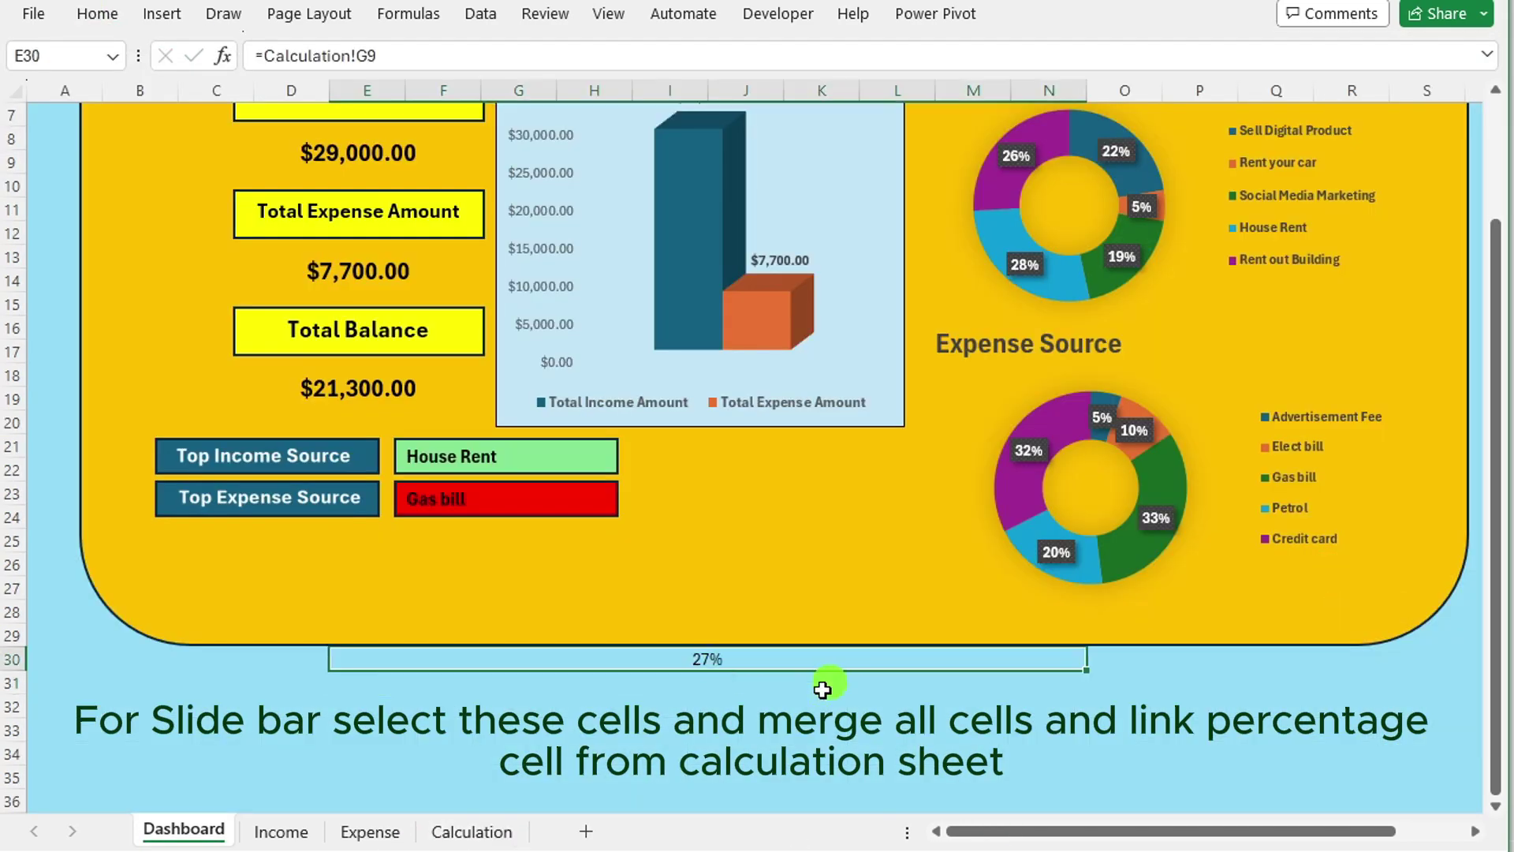
# - Create a new Data Bar conditional formatting rule with Number minimum 0 and maximum 1
pyautogui.click(116, 28)
pyautogui.click(933, 51)
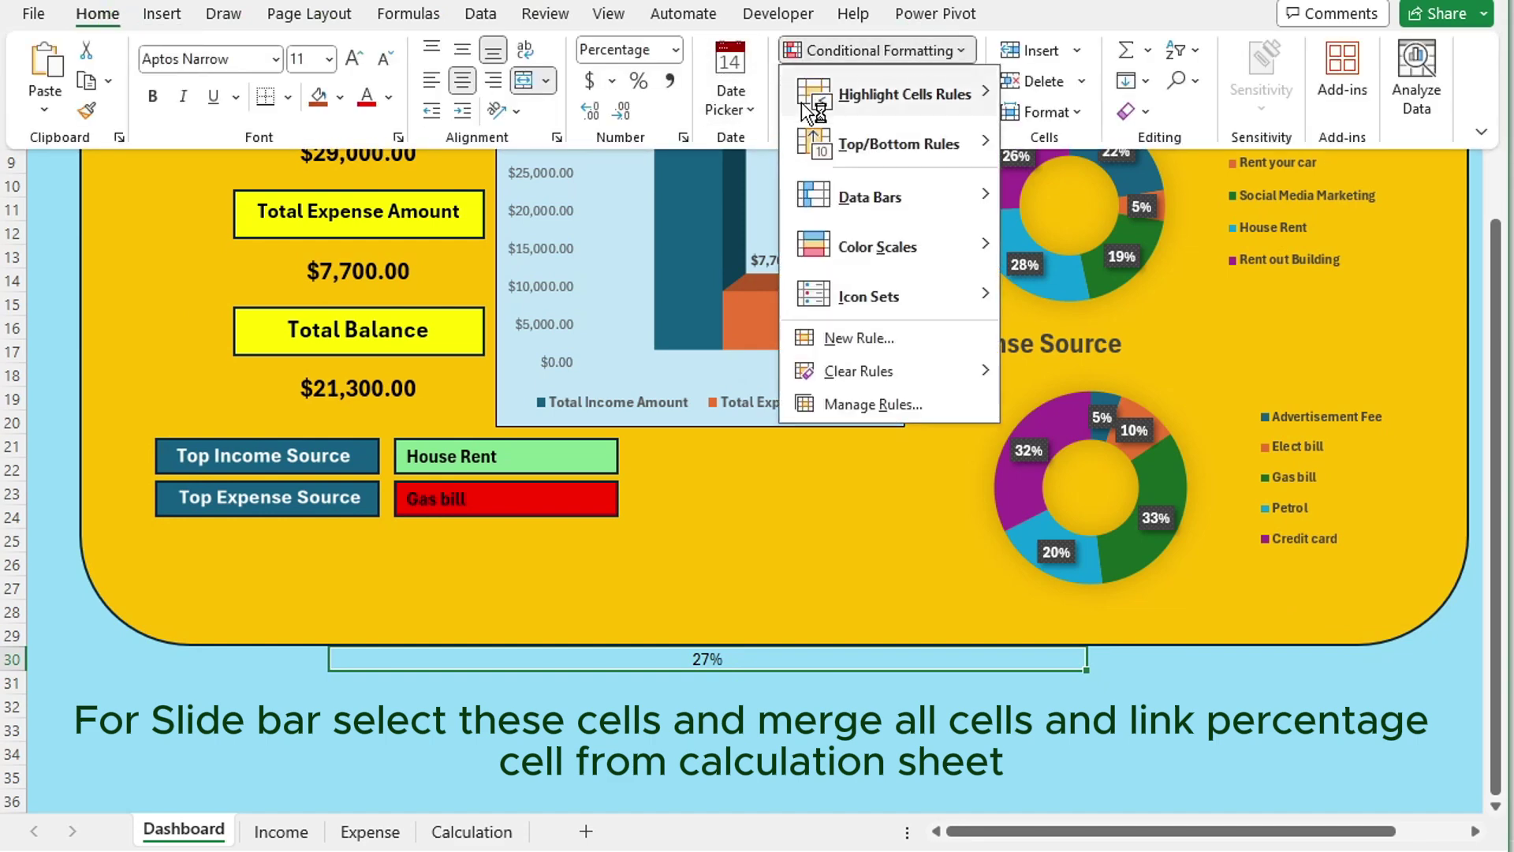
pyautogui.click(860, 337)
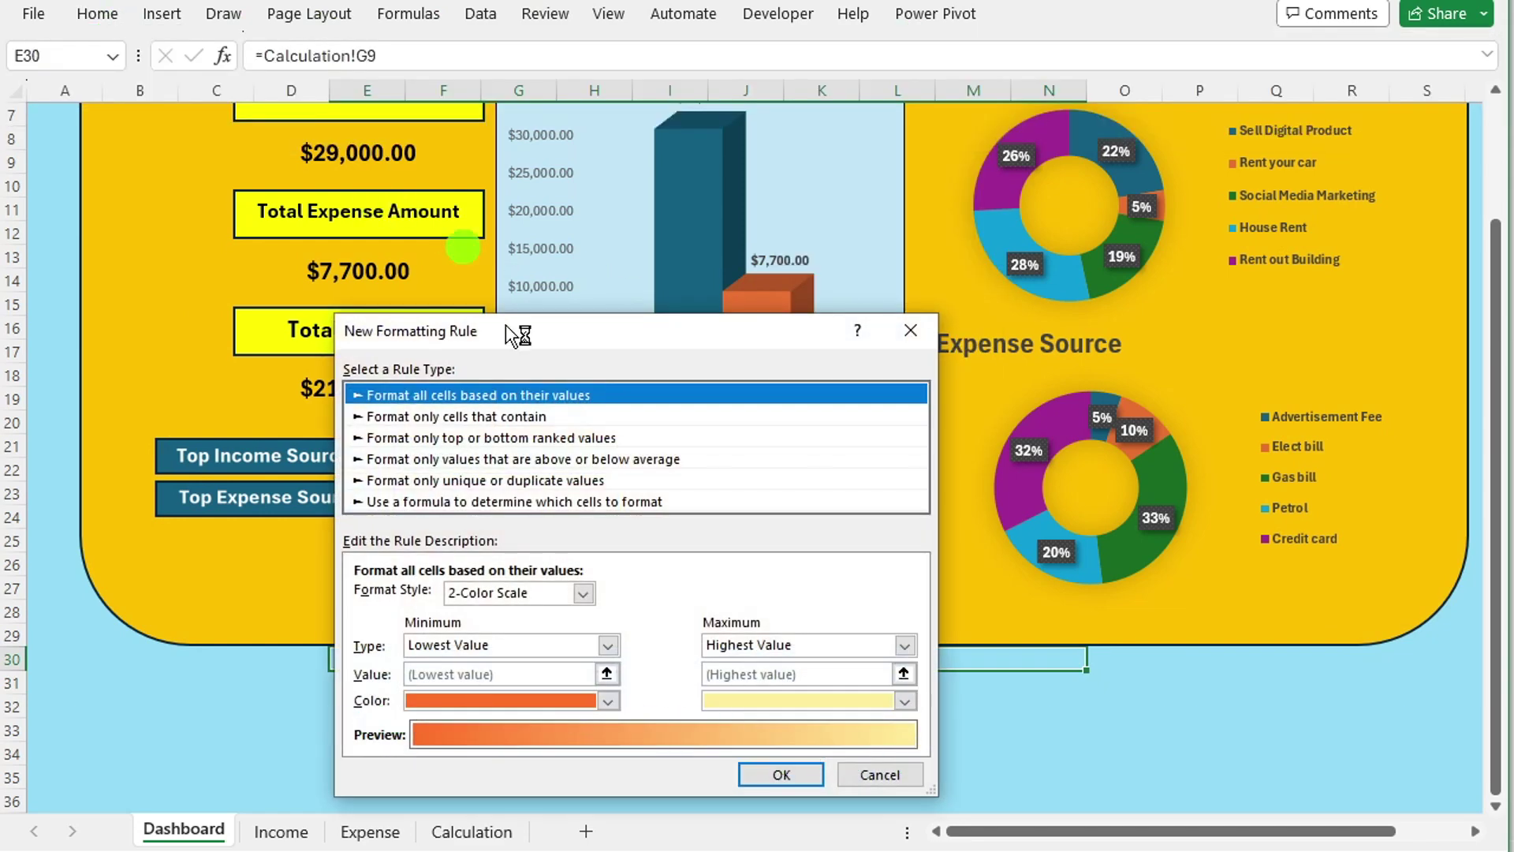
pyautogui.click(585, 593)
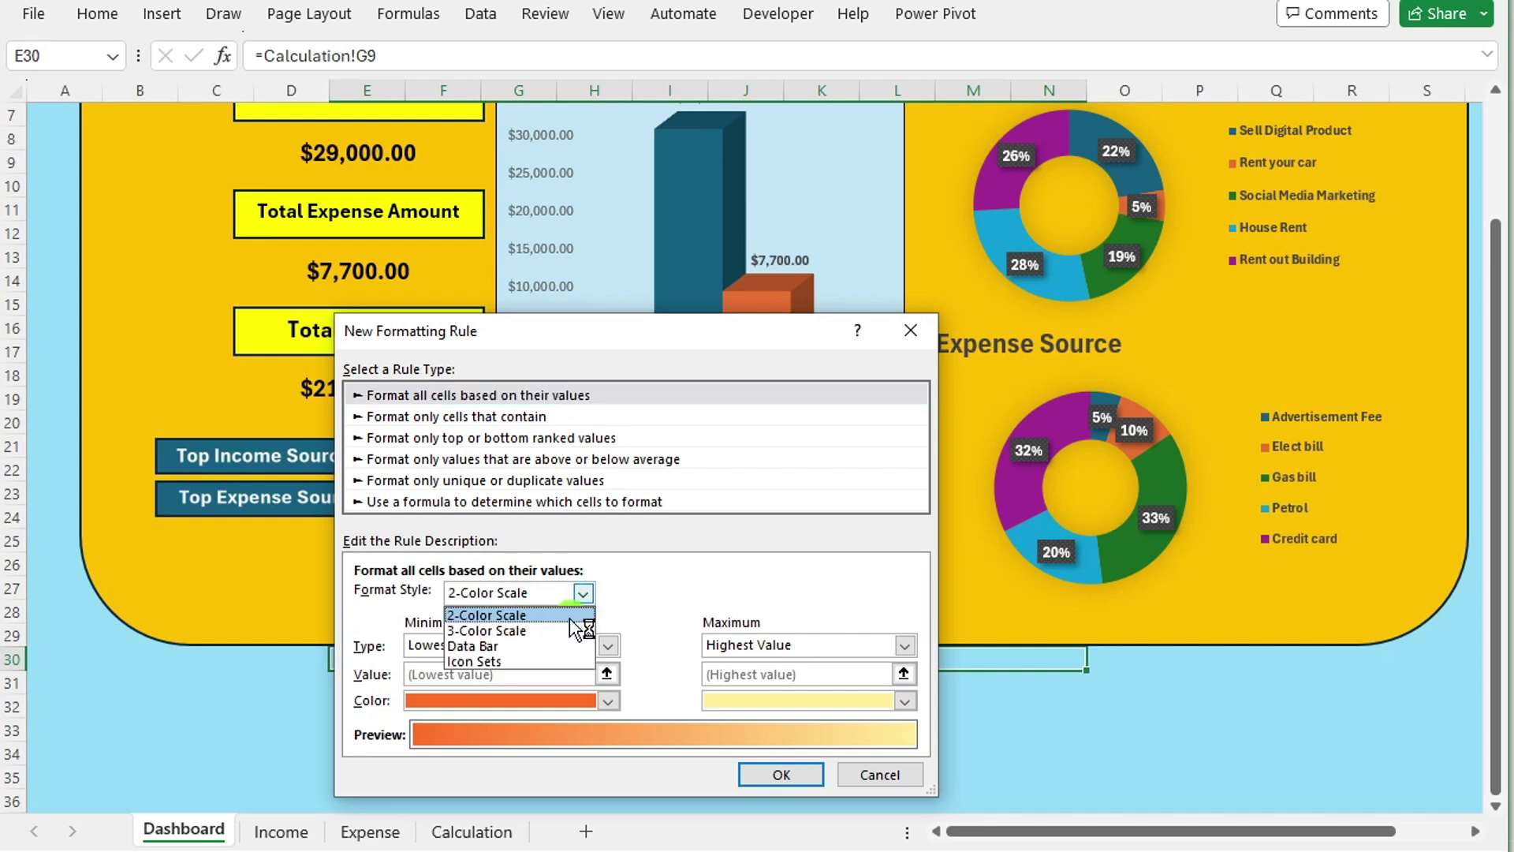
pyautogui.click(533, 647)
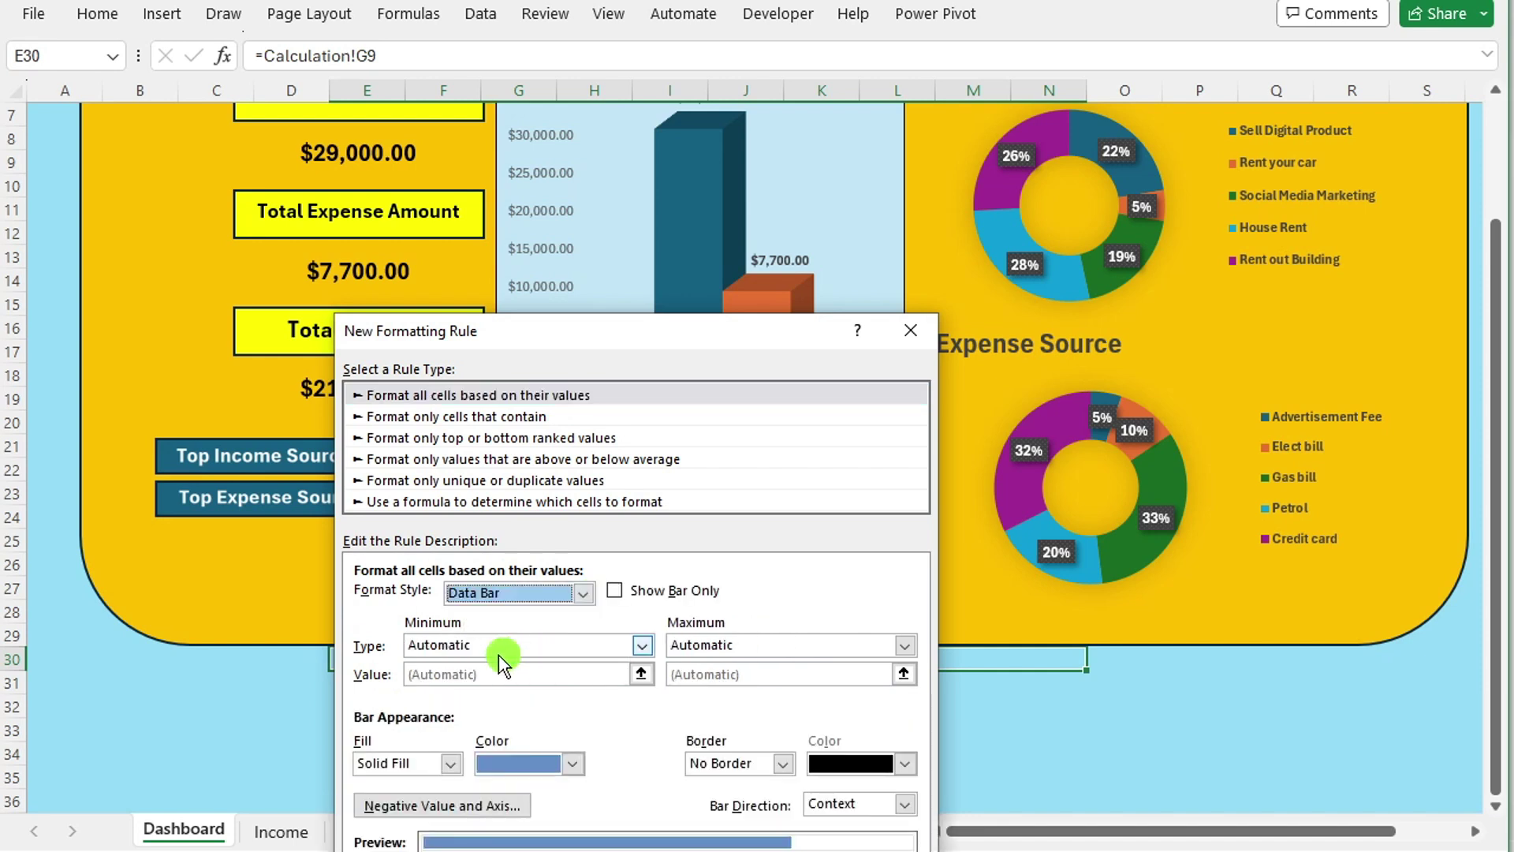
pyautogui.click(490, 654)
pyautogui.click(473, 683)
pyautogui.click(734, 648)
pyautogui.click(735, 683)
pyautogui.click(483, 670)
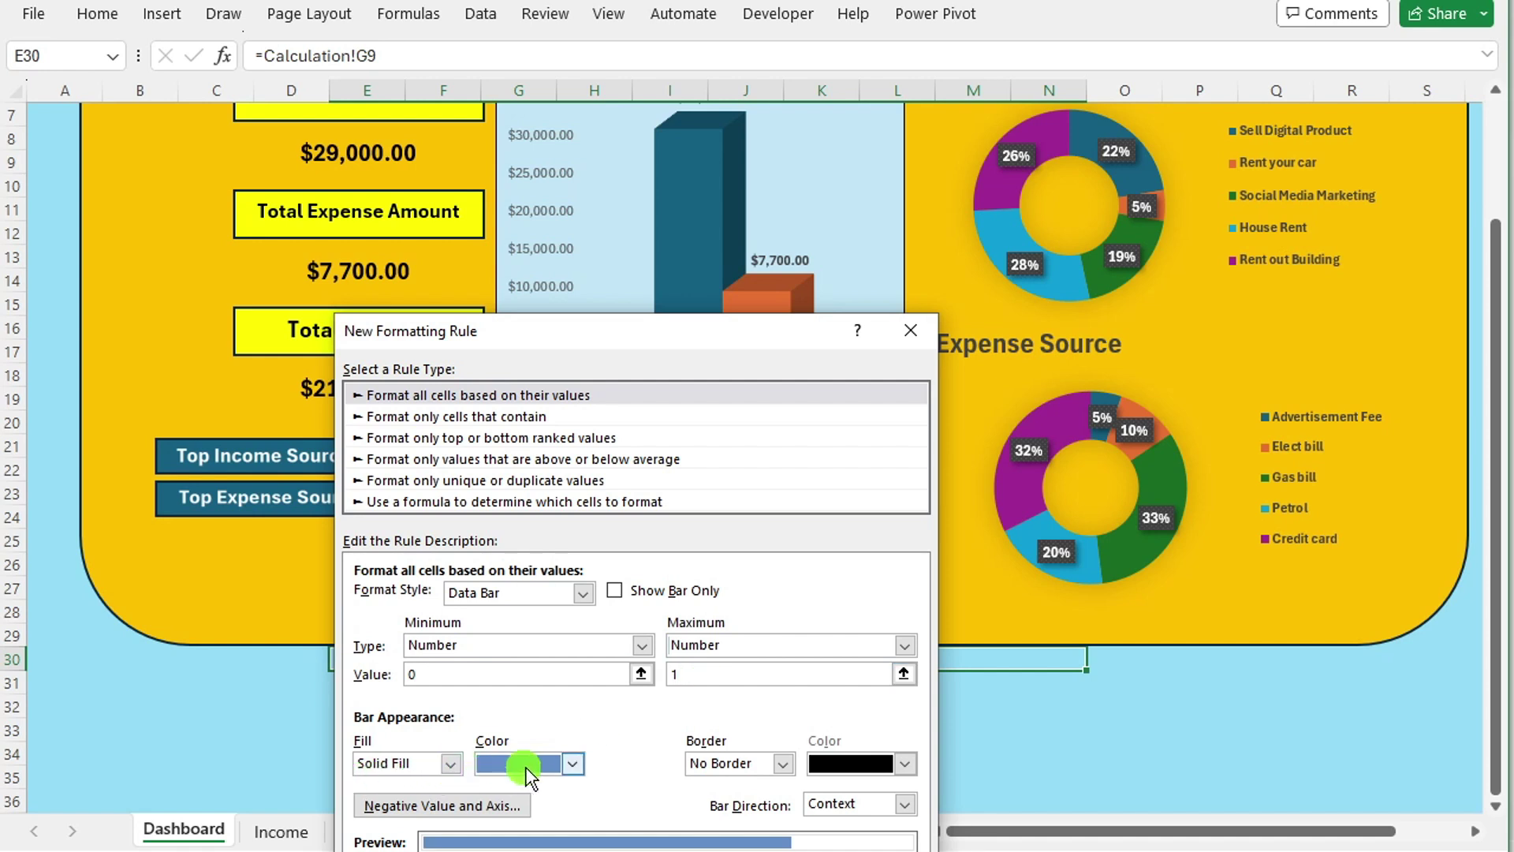
# - Make the data bar yellow with a solid border and confirm the rule
pyautogui.click(525, 765)
pyautogui.click(547, 848)
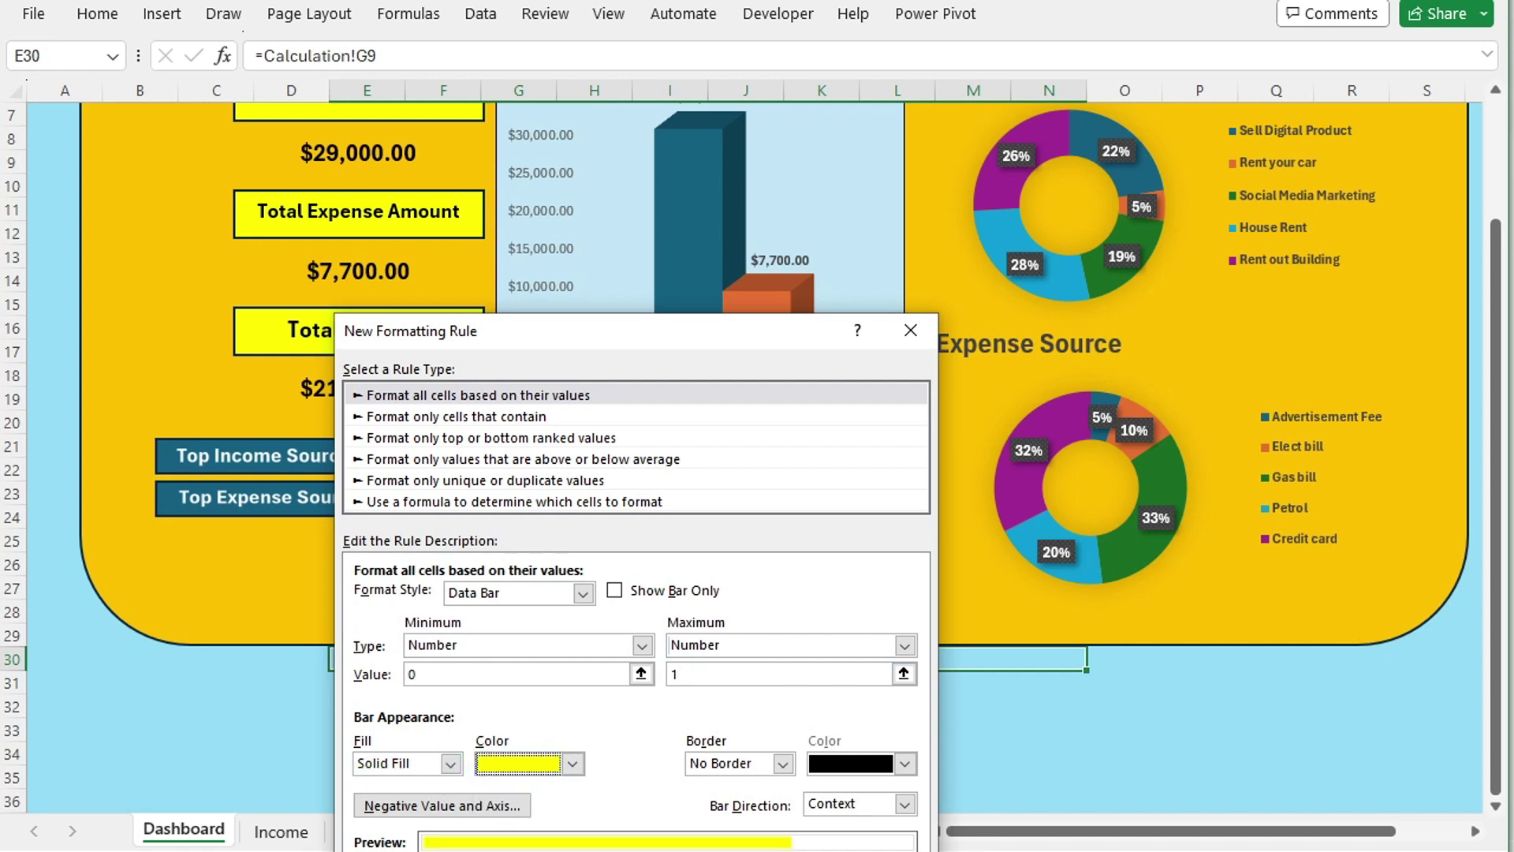
pyautogui.click(776, 764)
pyautogui.click(747, 809)
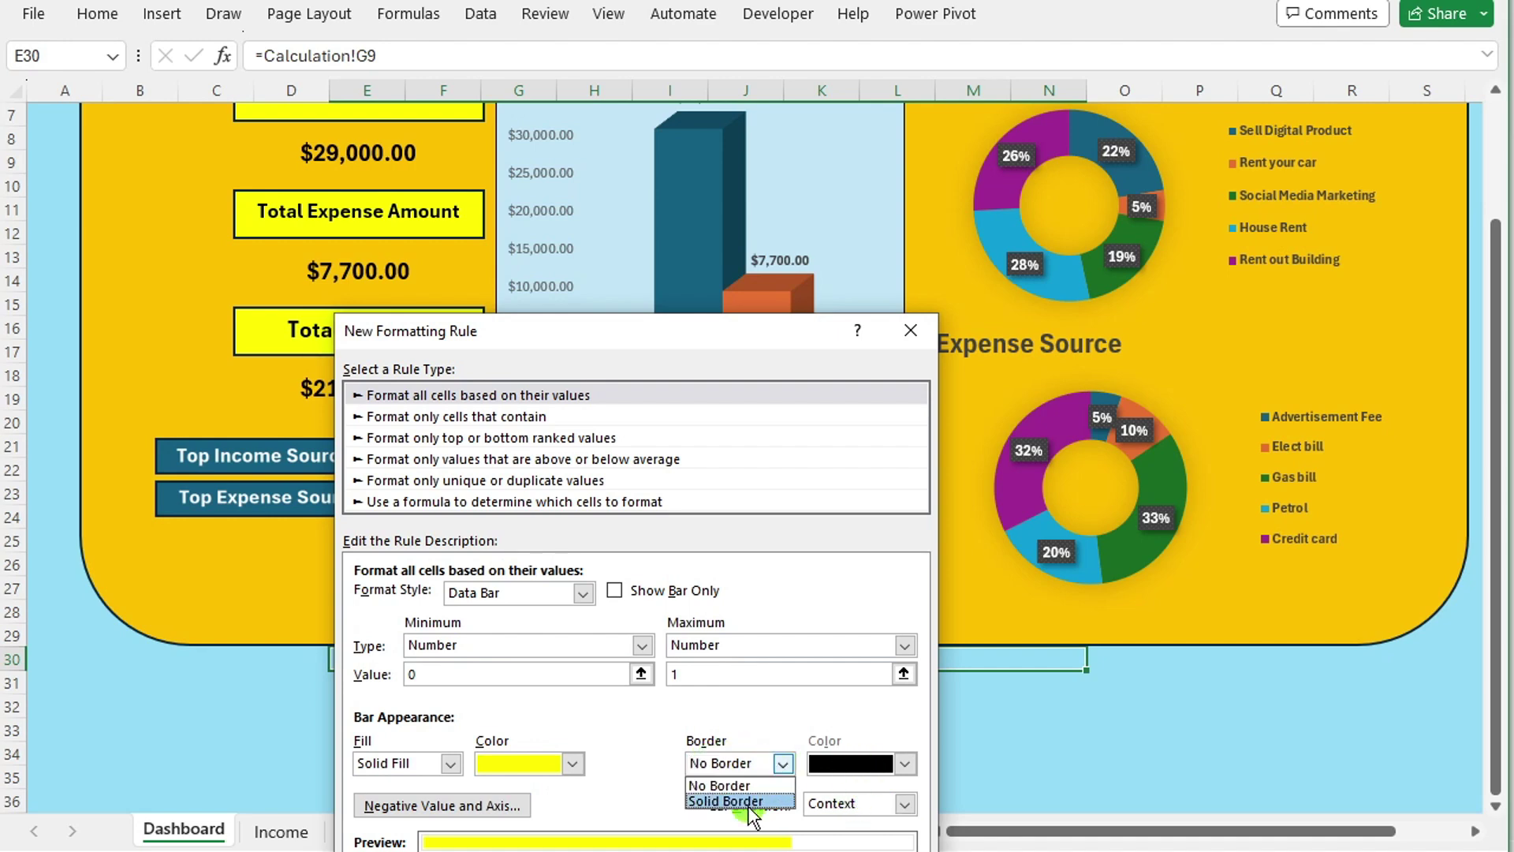
pyautogui.click(725, 801)
pyautogui.click(836, 836)
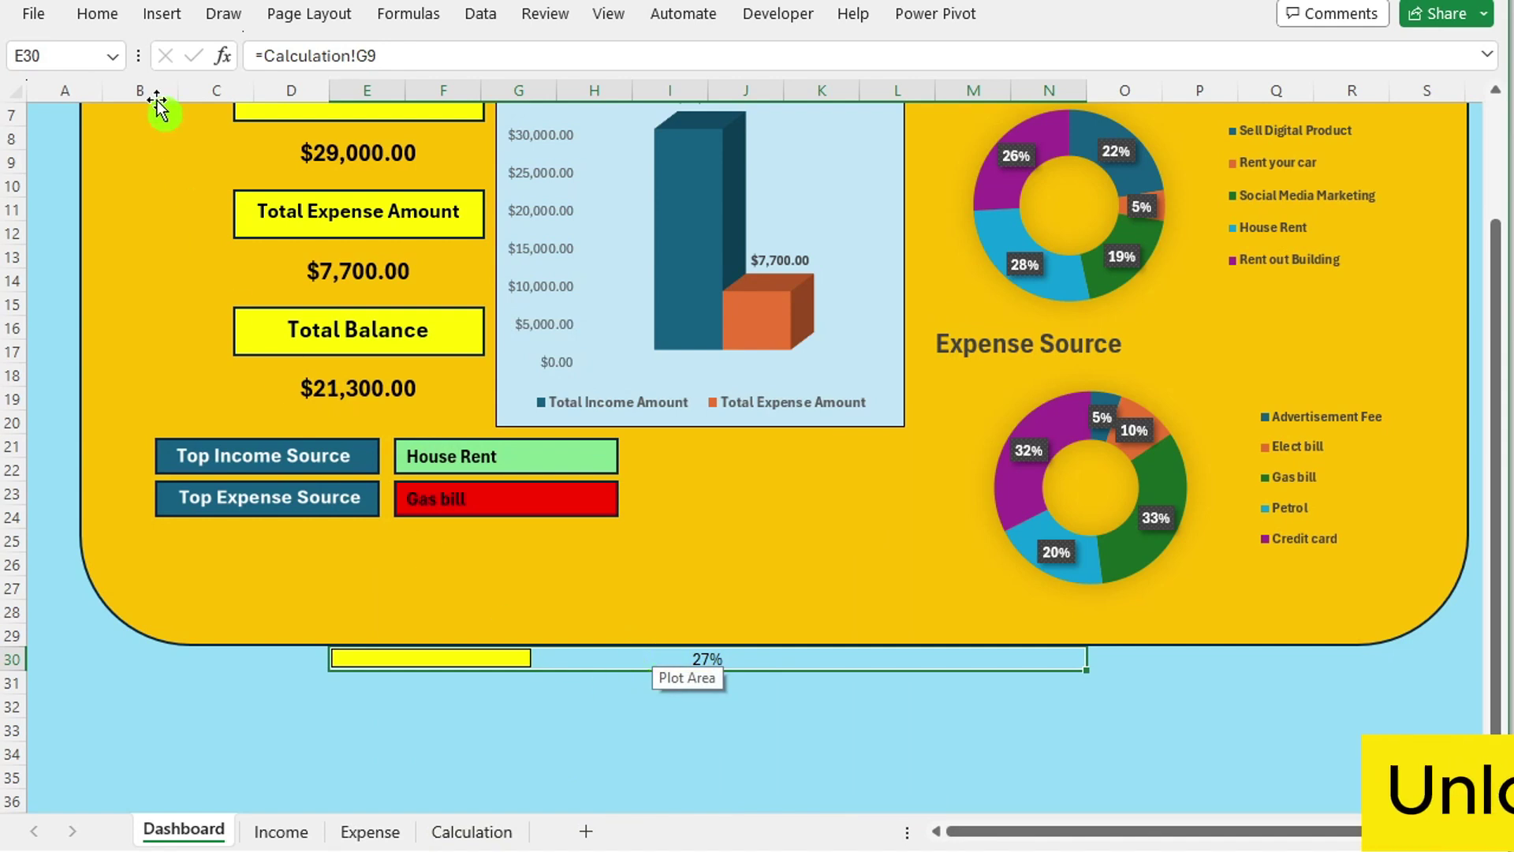
# - Fill the ratio row dark orange, increase the 27% value's font size, and left-align it
pyautogui.click(115, 13)
pyautogui.click(339, 98)
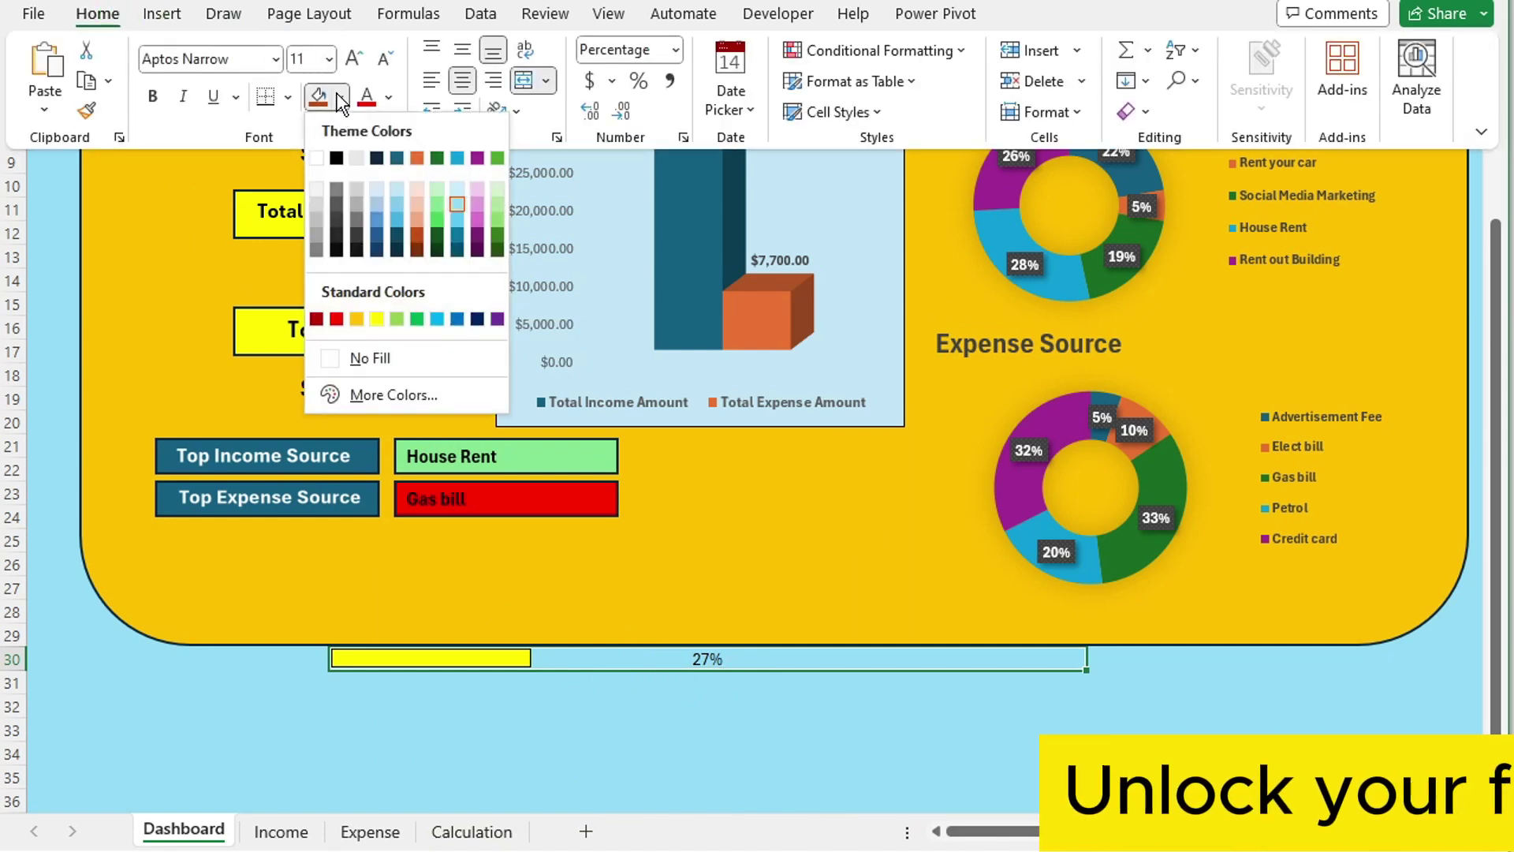
pyautogui.click(424, 229)
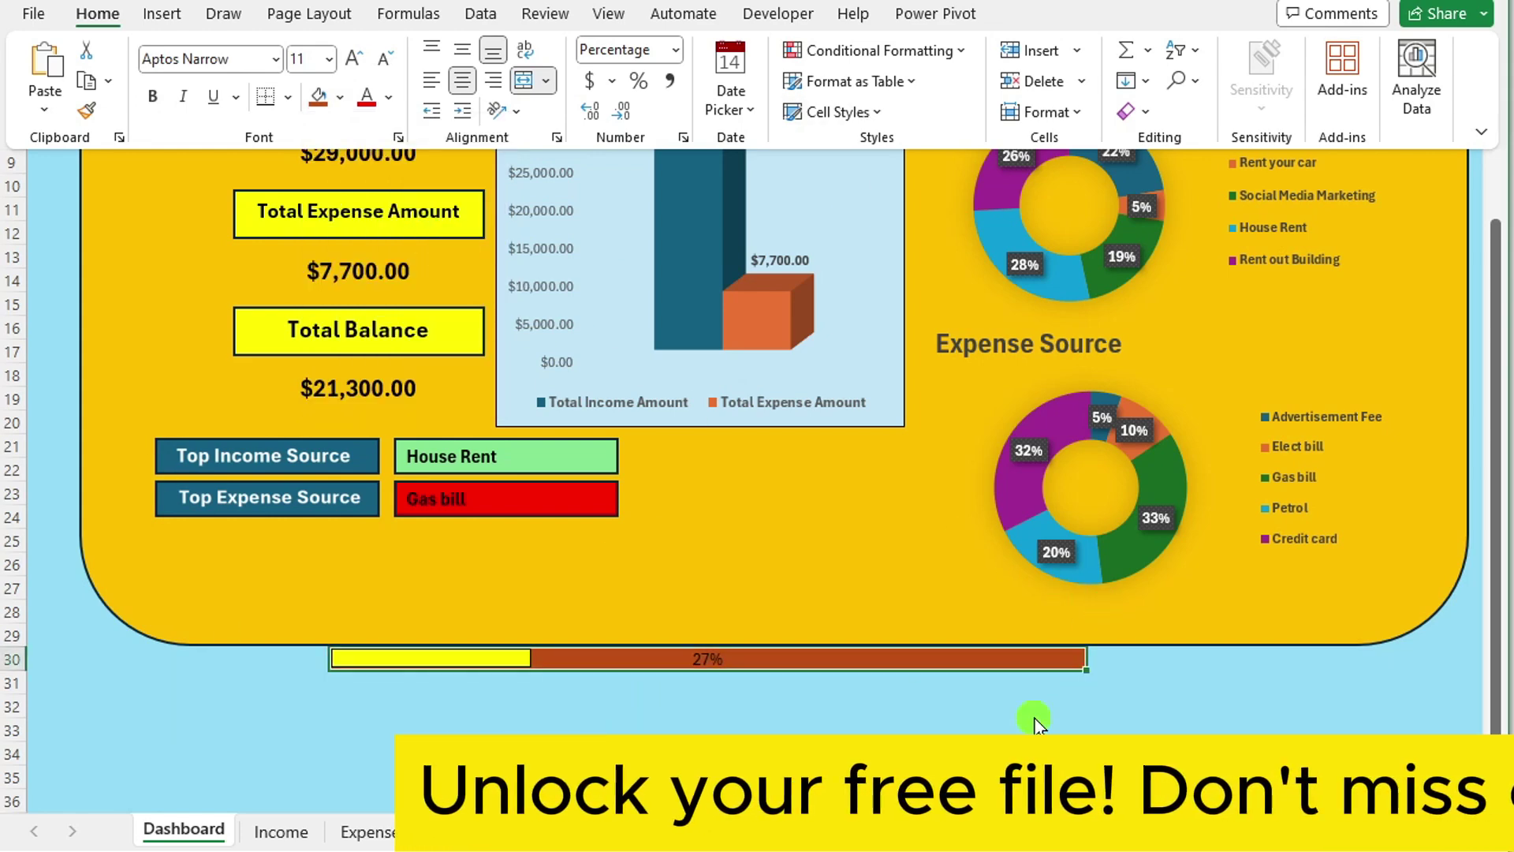
pyautogui.click(98, 13)
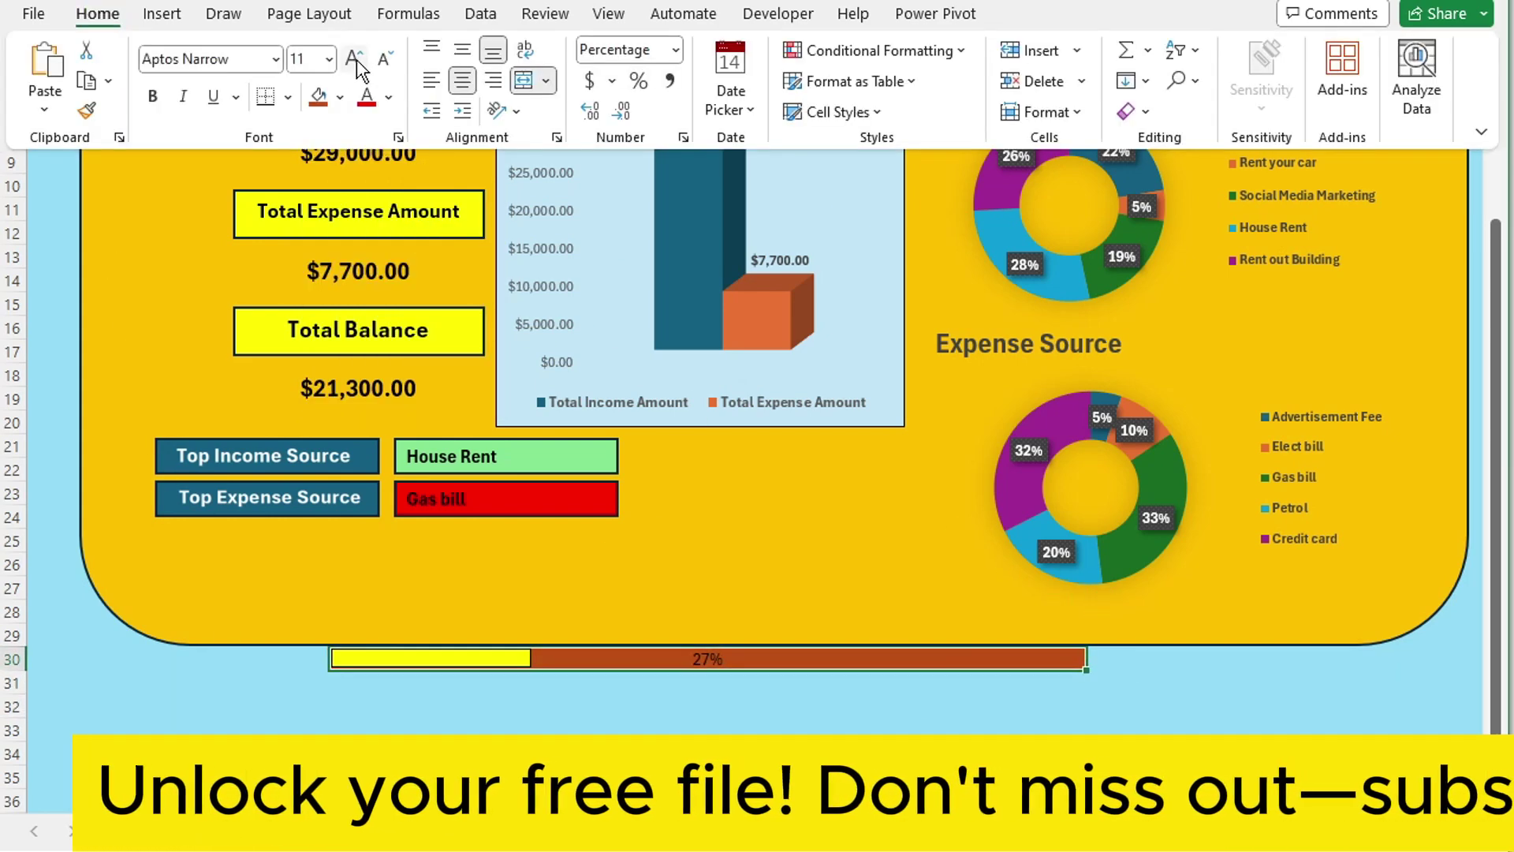
pyautogui.click(357, 58)
pyautogui.click(356, 58)
pyautogui.click(356, 58)
pyautogui.click(357, 59)
pyautogui.click(431, 80)
# - Add a text box reading 'income expense ratio' at the right end of row 30
pyautogui.click(178, 20)
pyautogui.click(1311, 71)
pyautogui.click(1234, 197)
pyautogui.moveTo(881, 656); pyautogui.dragTo(1075, 679)
pyautogui.write('income expense ratio')
pyautogui.moveTo(977, 683); pyautogui.dragTo(985, 680)
# - Give the caption no fill, yellow bold text, and no outline
pyautogui.click(1051, 13)
pyautogui.click(611, 50)
pyautogui.click(599, 350)
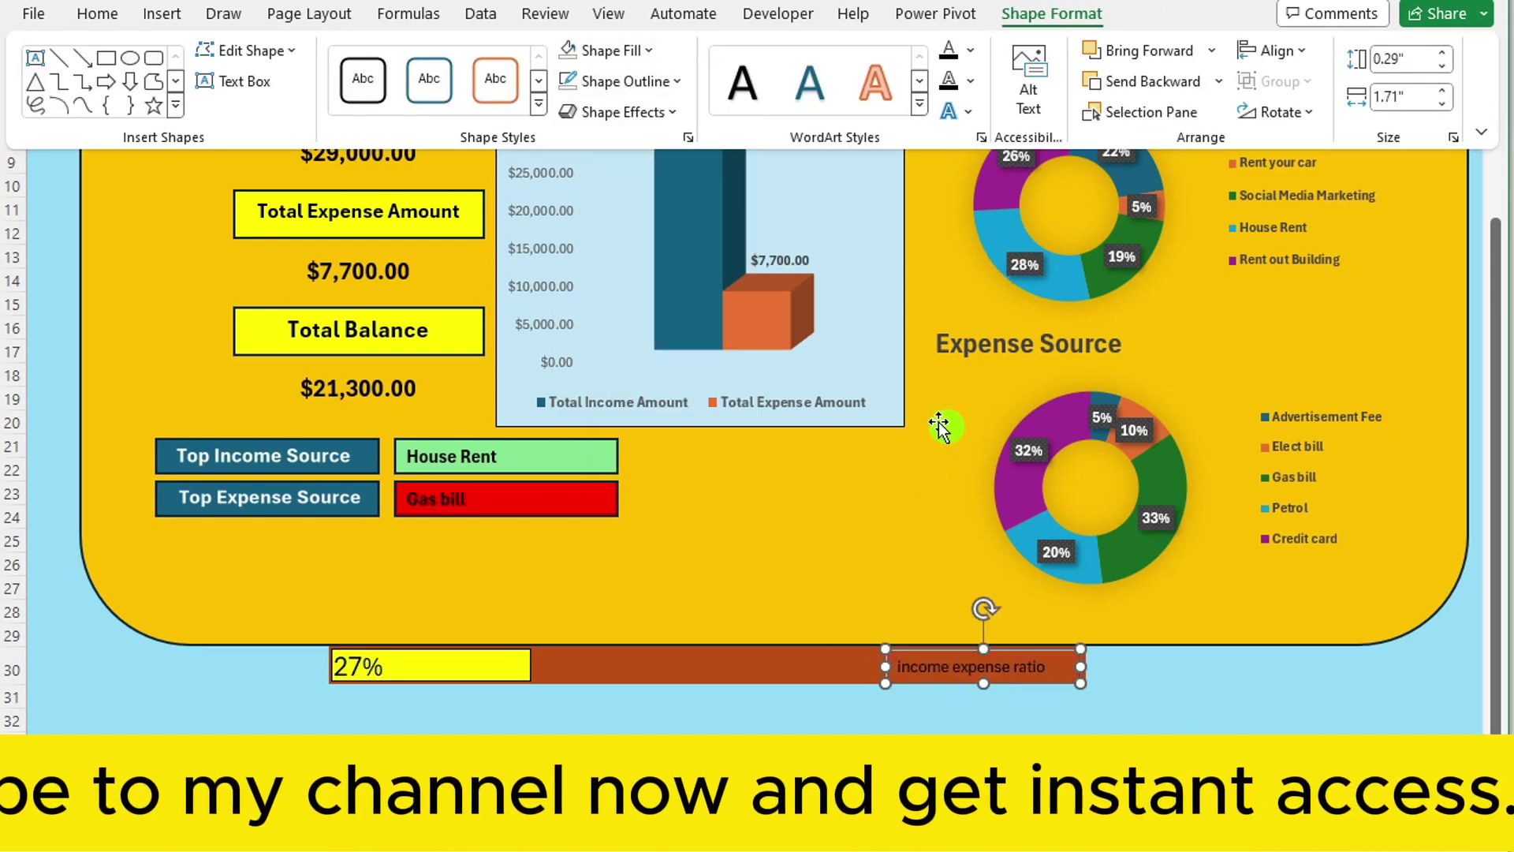
pyautogui.click(970, 50)
pyautogui.click(1003, 308)
pyautogui.click(97, 14)
pyautogui.click(152, 96)
pyautogui.click(260, 170)
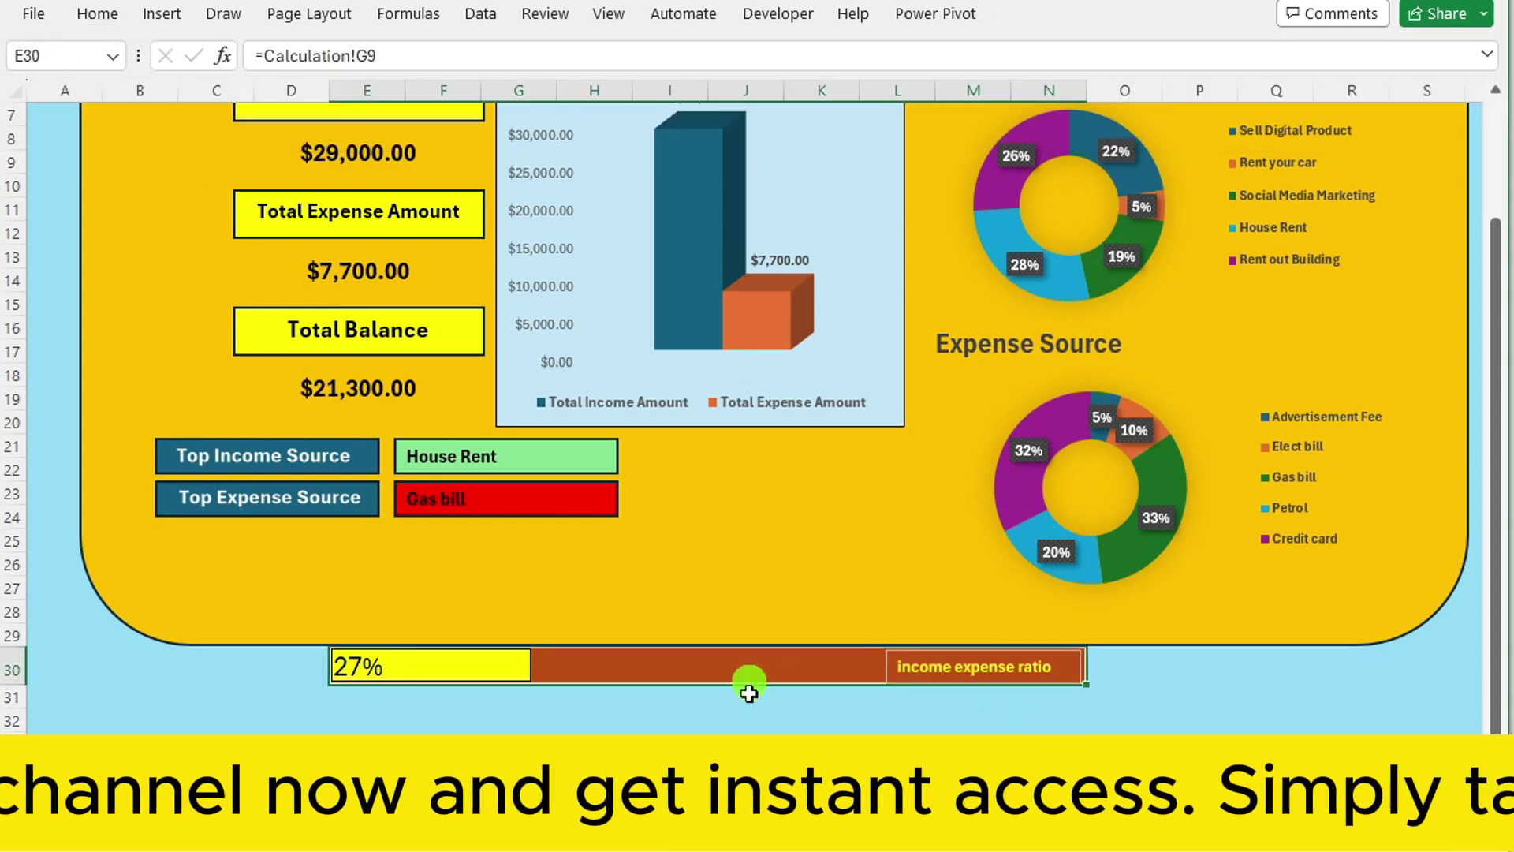
pyautogui.click(930, 658)
pyautogui.click(1051, 14)
pyautogui.click(615, 78)
pyautogui.click(575, 382)
# - Move the company sheet label down to the yellow panel's lower-left corner
pyautogui.click(1199, 768)
pyautogui.scroll(2, 890, 561)
pyautogui.scroll(-1, 889, 561)
pyautogui.click(298, 142)
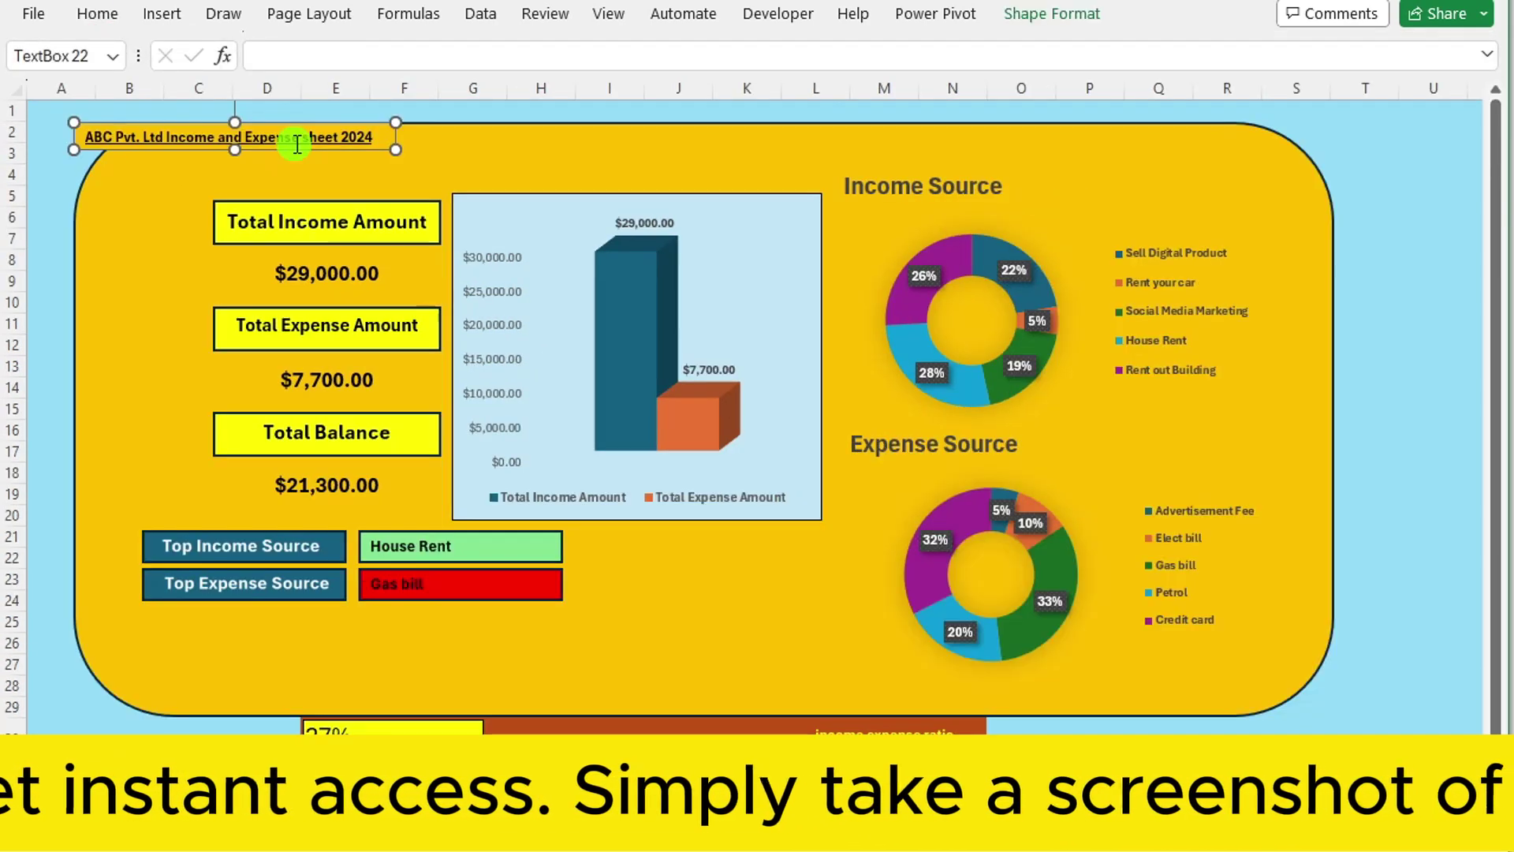
pyautogui.moveTo(345, 142); pyautogui.dragTo(443, 684)
# - Paste a blue banner at the panel's top left titled 'income and Expense Dashboard'
pyautogui.click(546, 686)
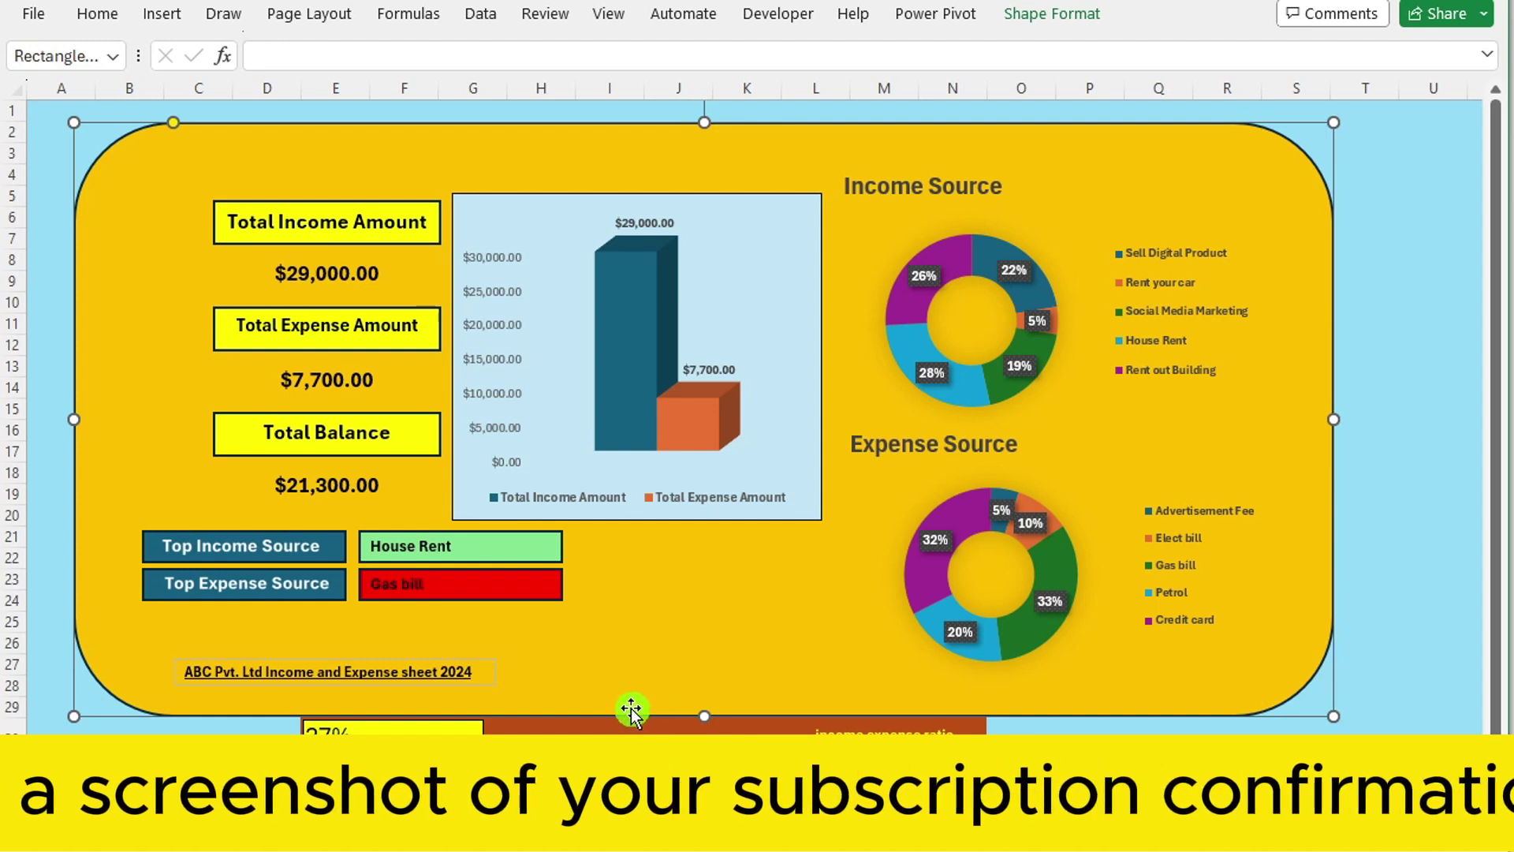
pyautogui.hotkey('ctrl', 'v')
pyautogui.moveTo(342, 152); pyautogui.dragTo(470, 152)
pyautogui.write('income and ')
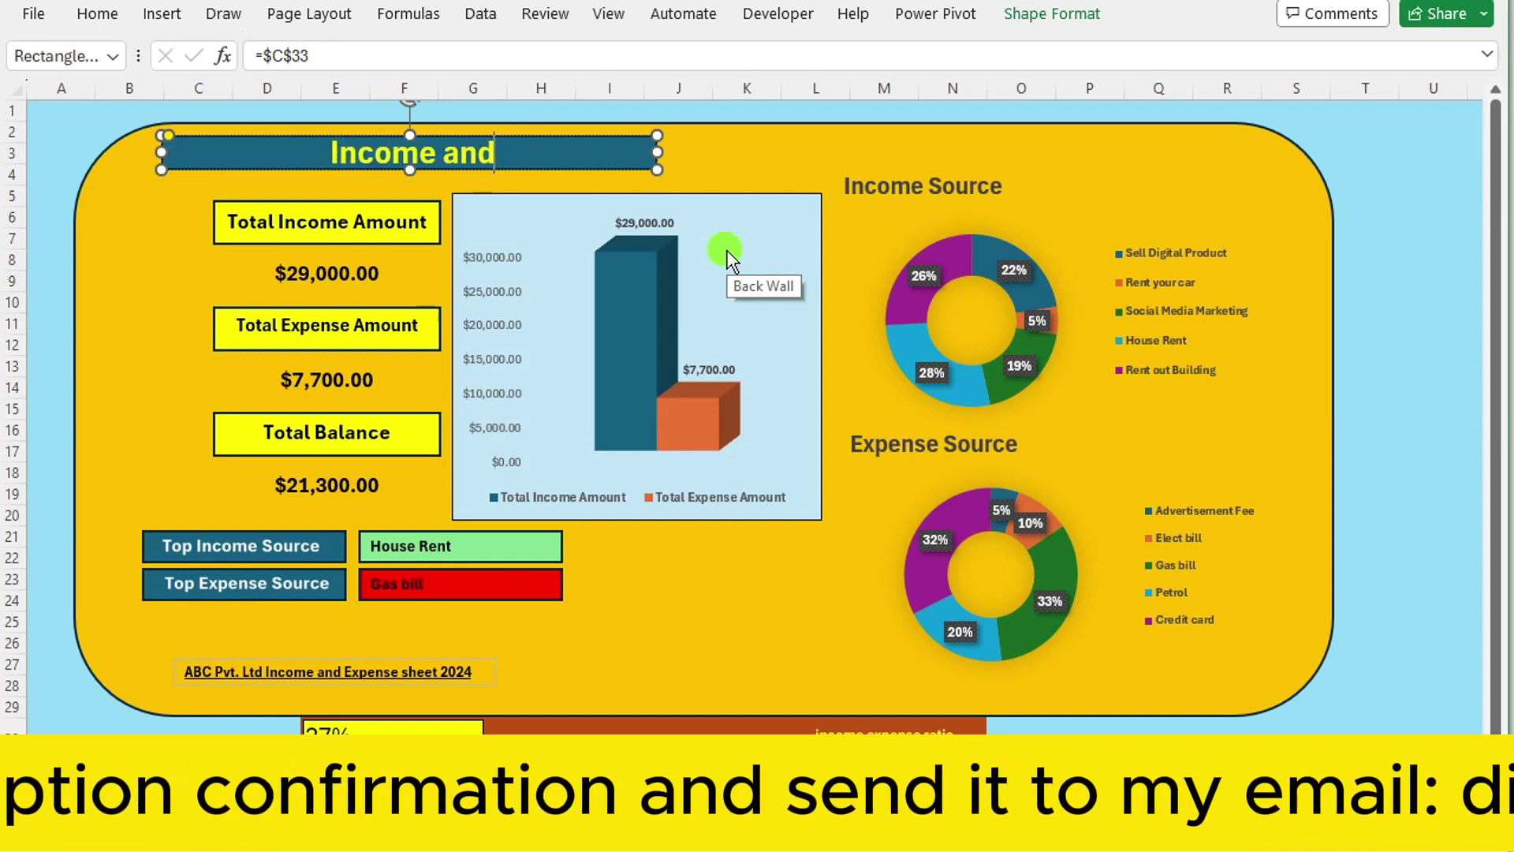
pyautogui.write('Expense Dashboard')
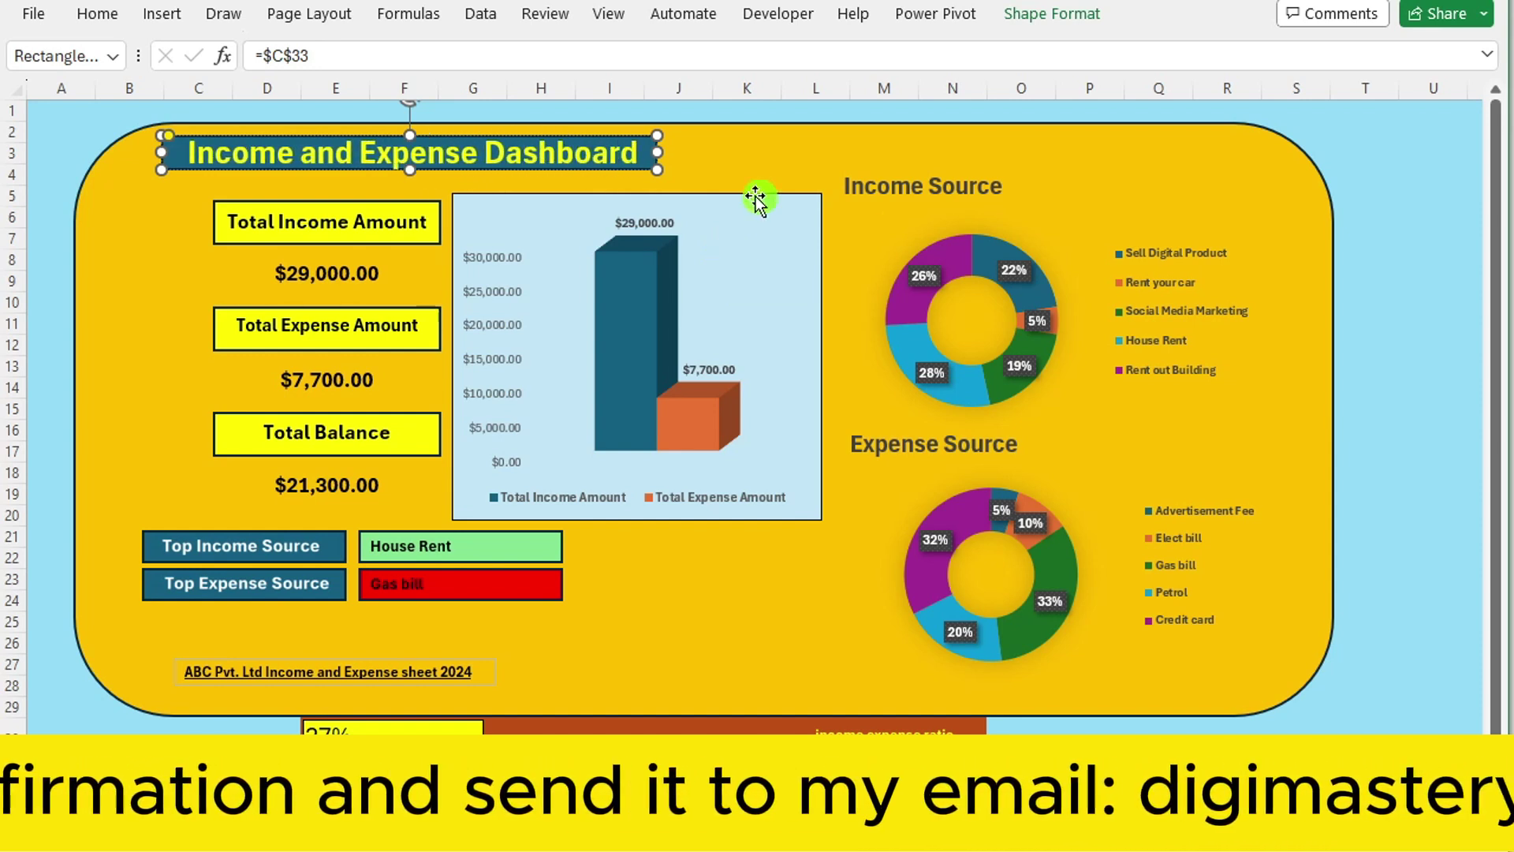
pyautogui.click(739, 160)
pyautogui.press('Escape')
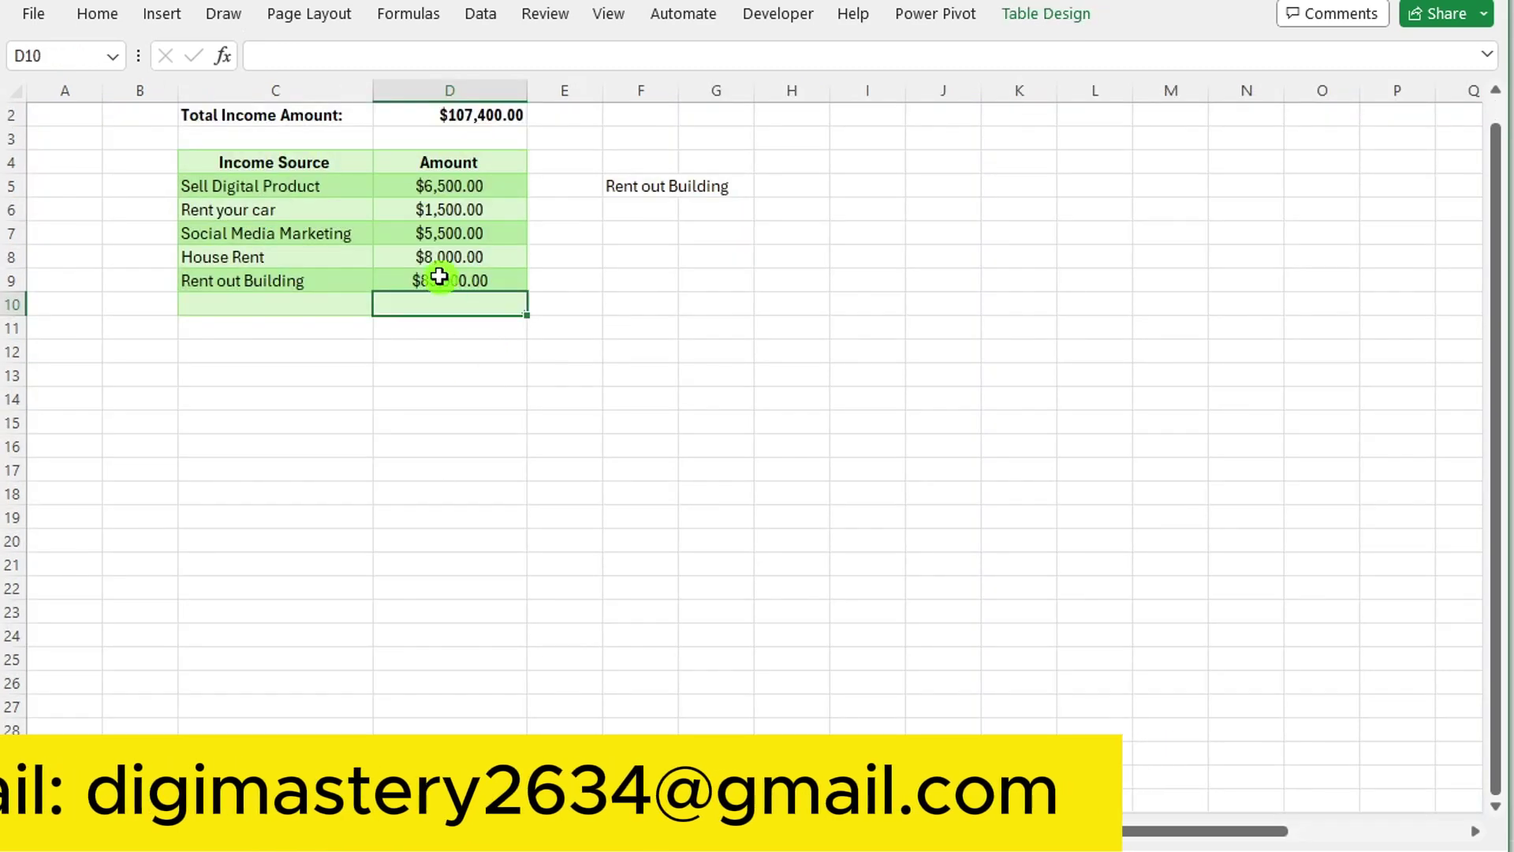
# - Change Rent out Building to 8590 and Petrol to 3500, then return to the Dashboard sheet
pyautogui.doubleClick(432, 284)
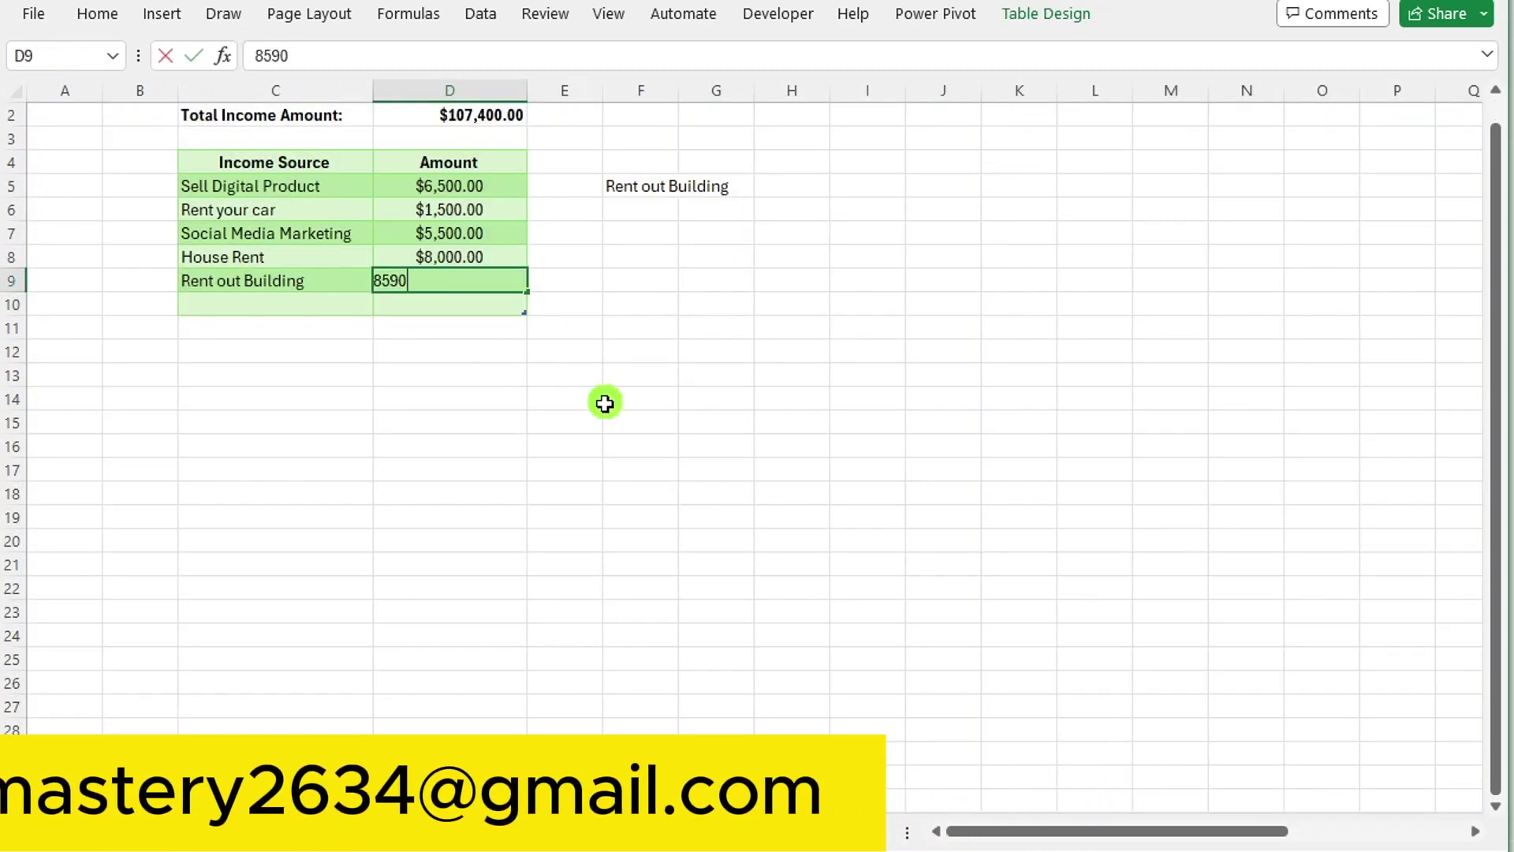
pyautogui.press('Return')
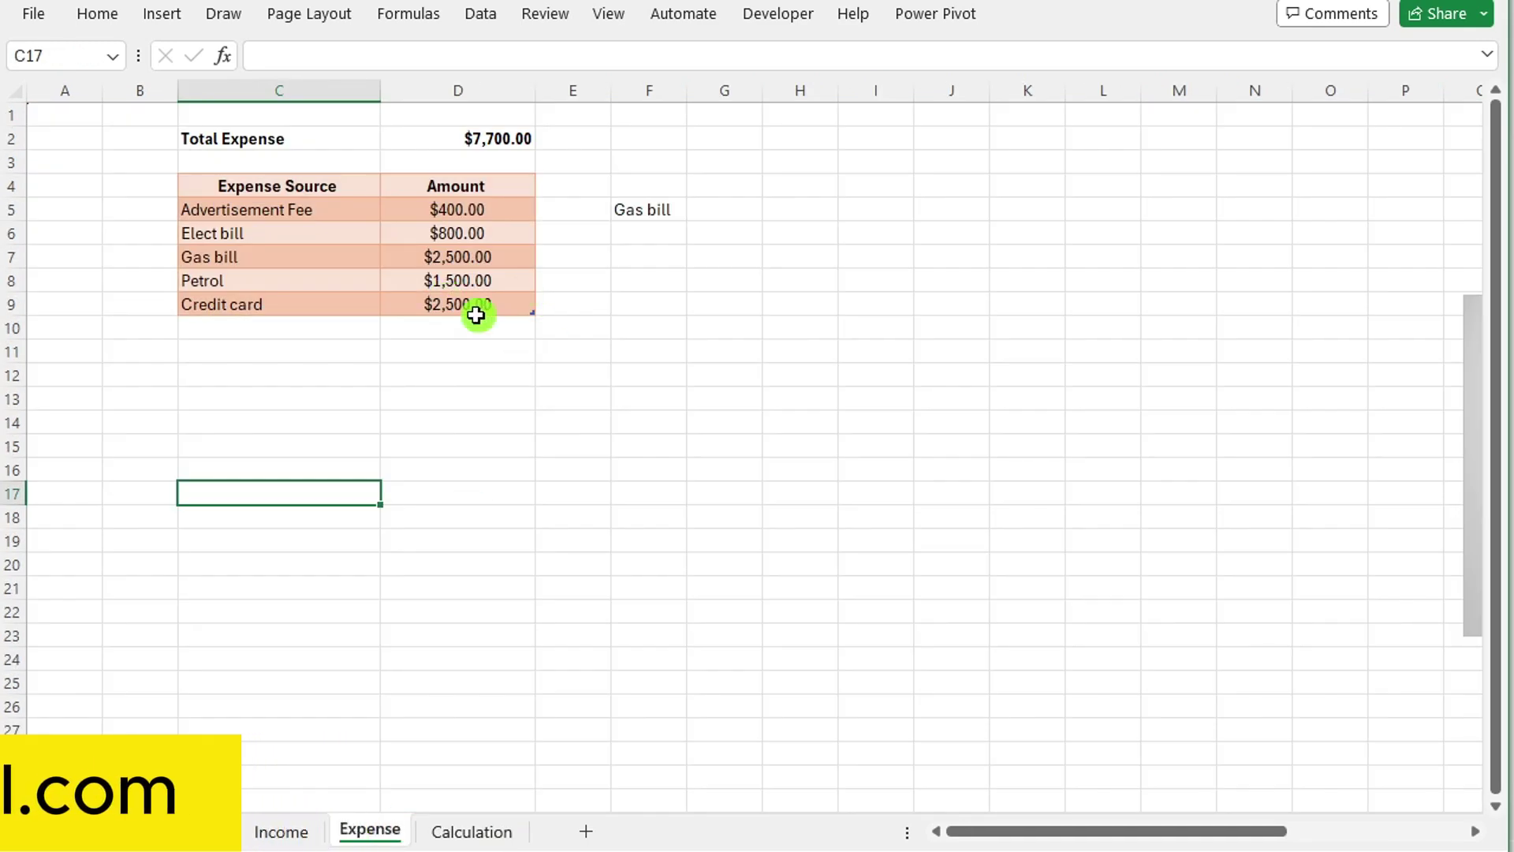
pyautogui.doubleClick(466, 280)
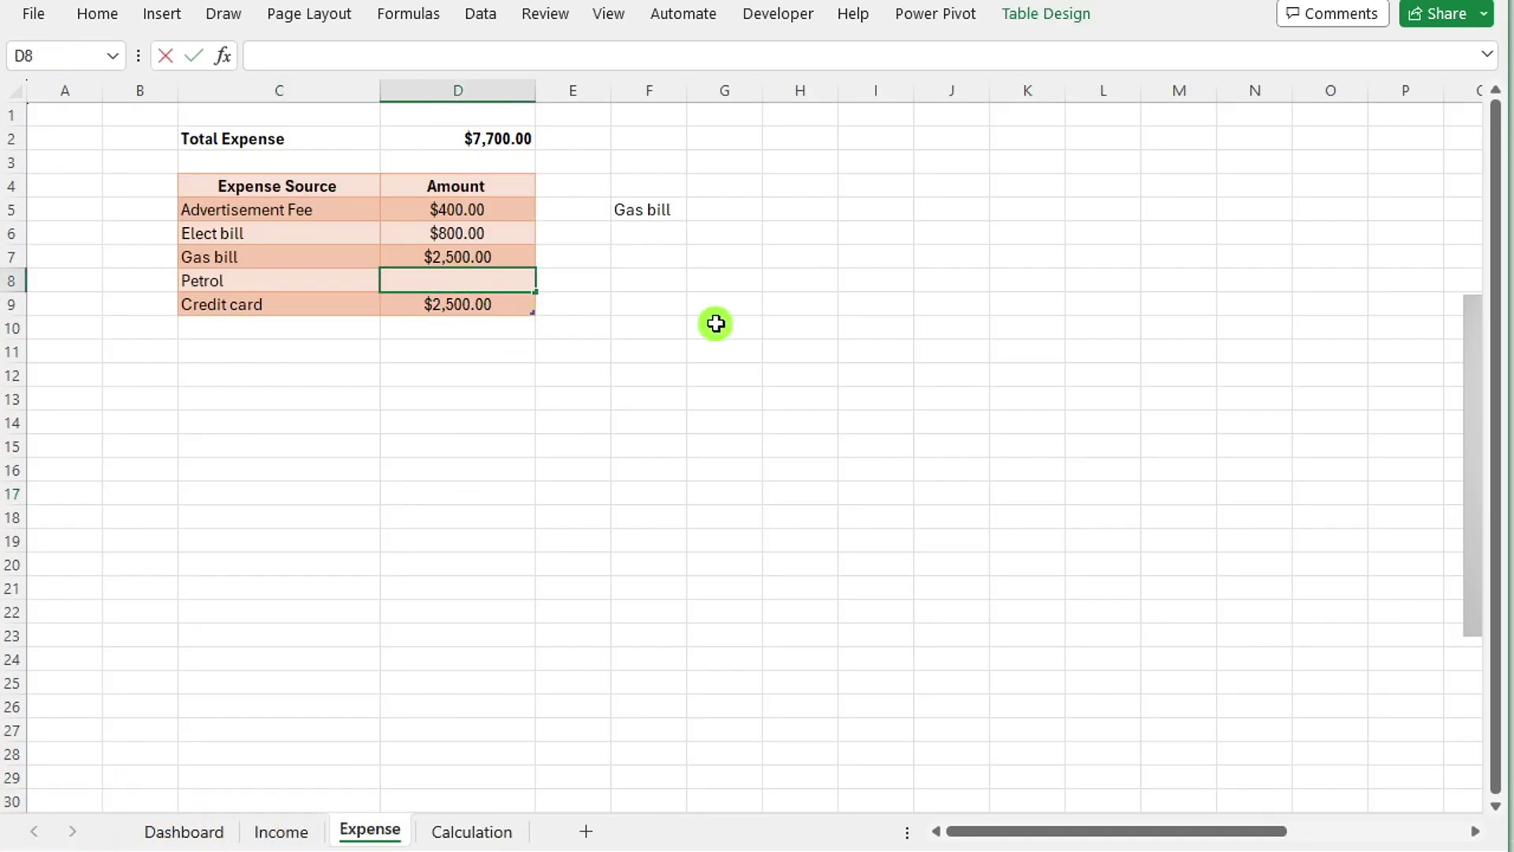
pyautogui.press('Return')
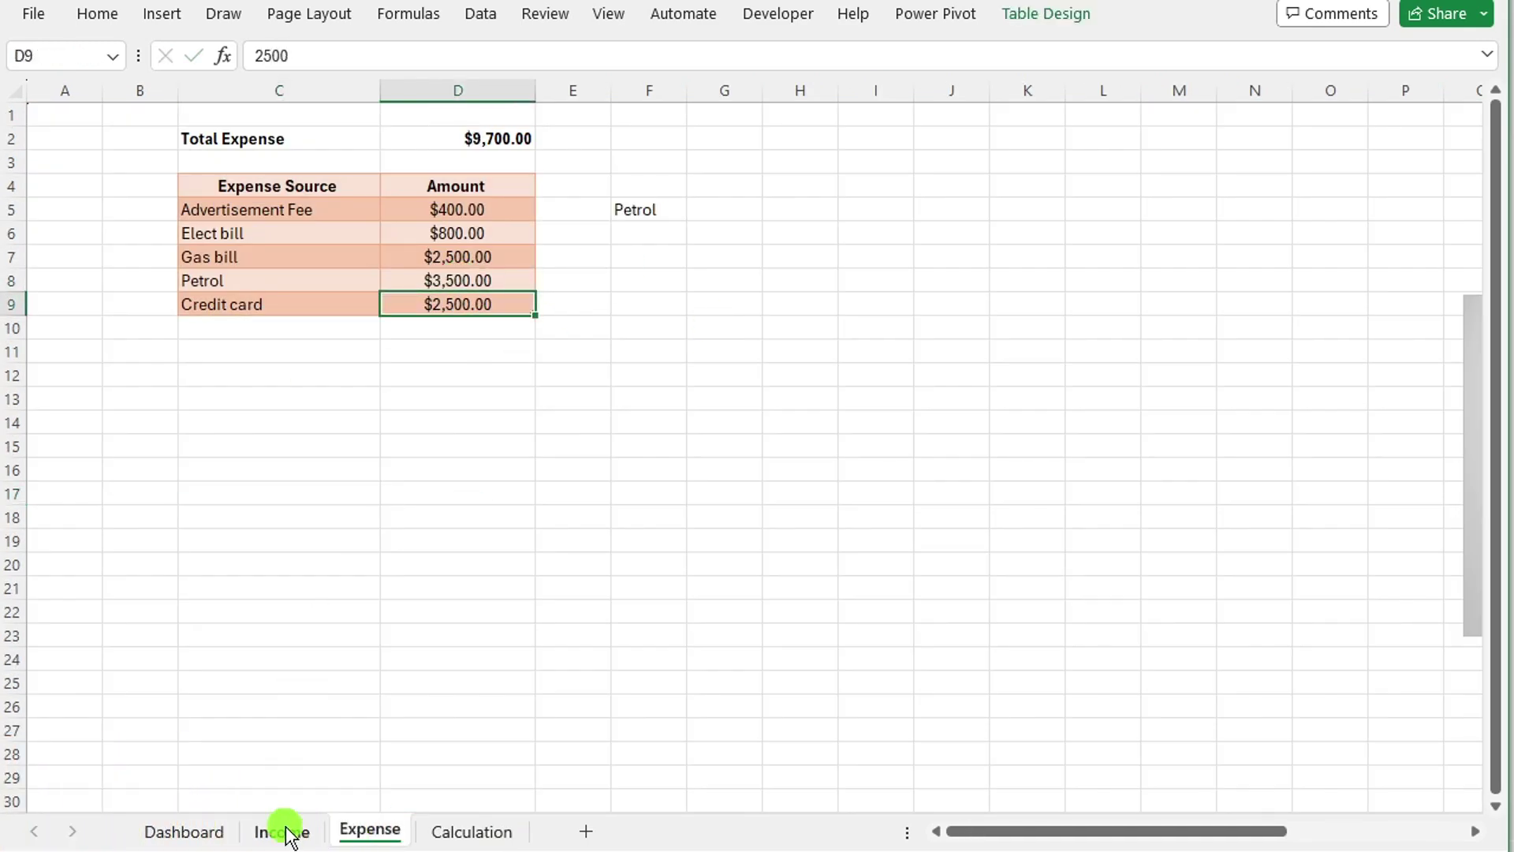
pyautogui.click(184, 832)
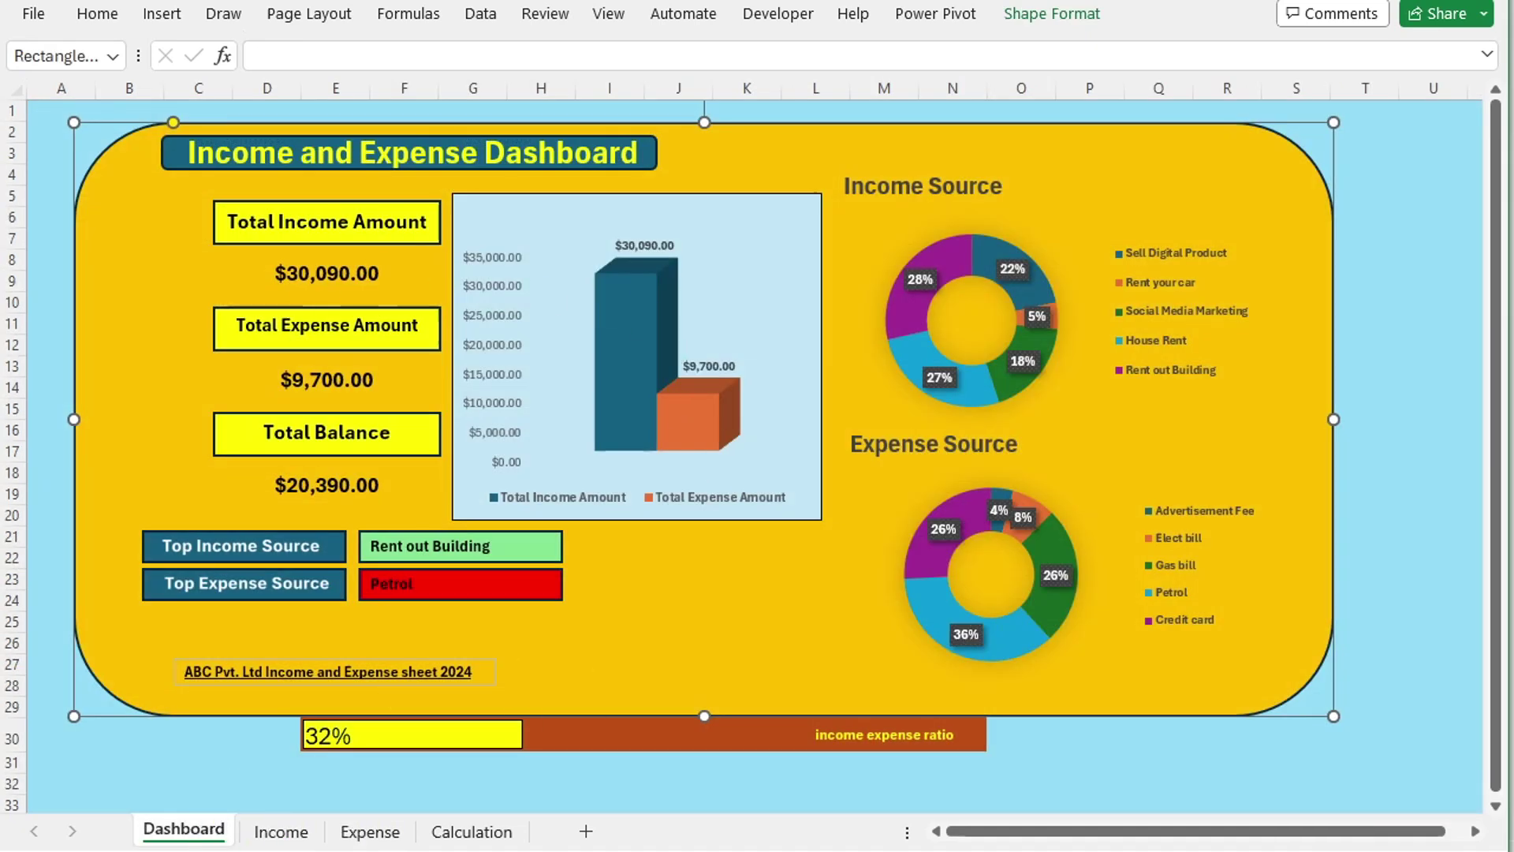
# - Review the income, expense and calculation sheets, then view the finished dashboard showing a 37% ratio
pyautogui.click(281, 832)
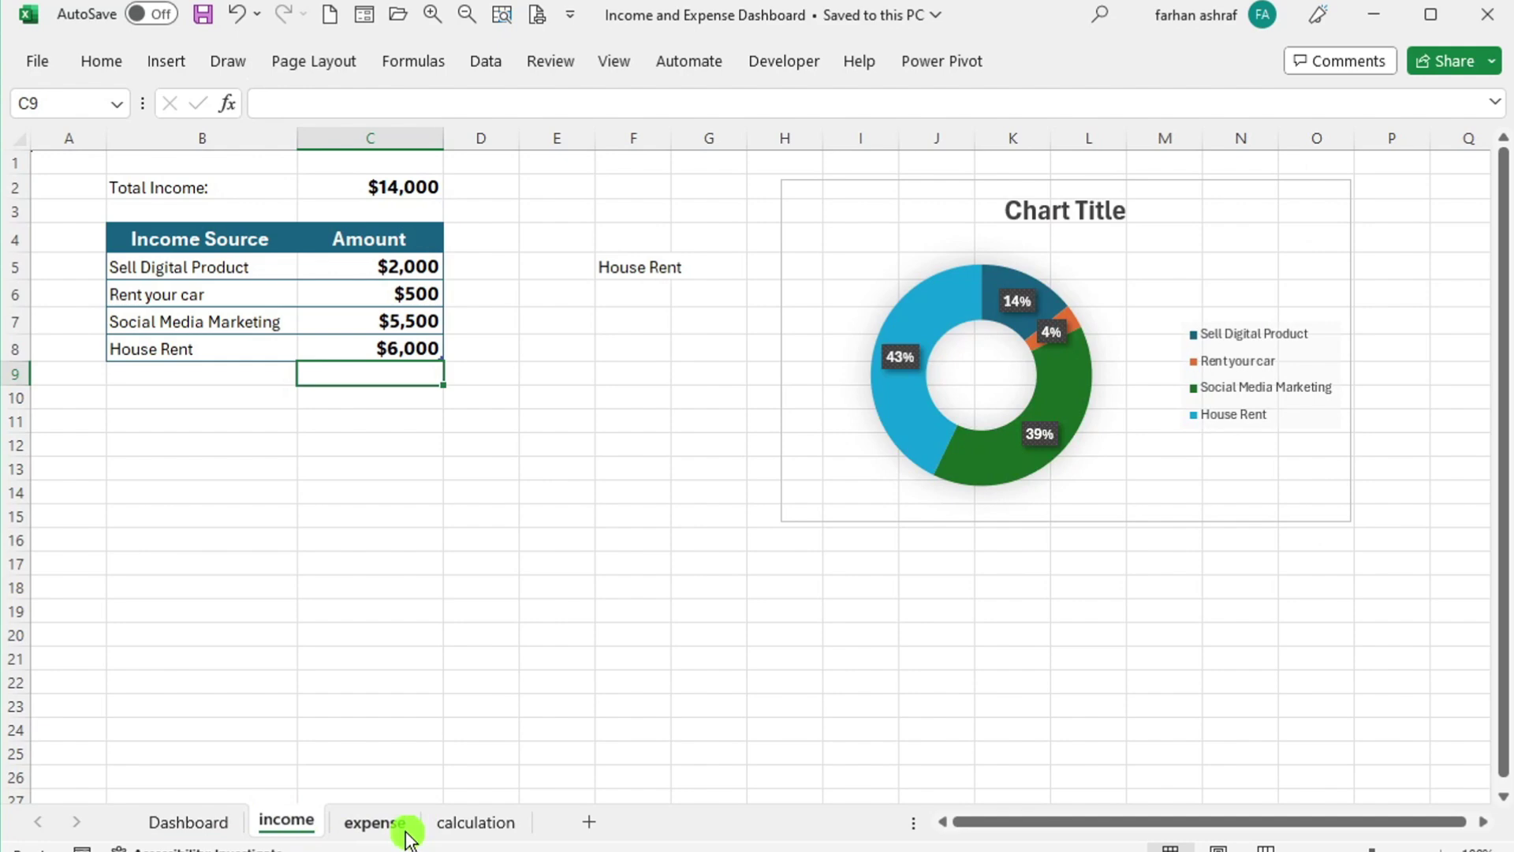
pyautogui.click(406, 830)
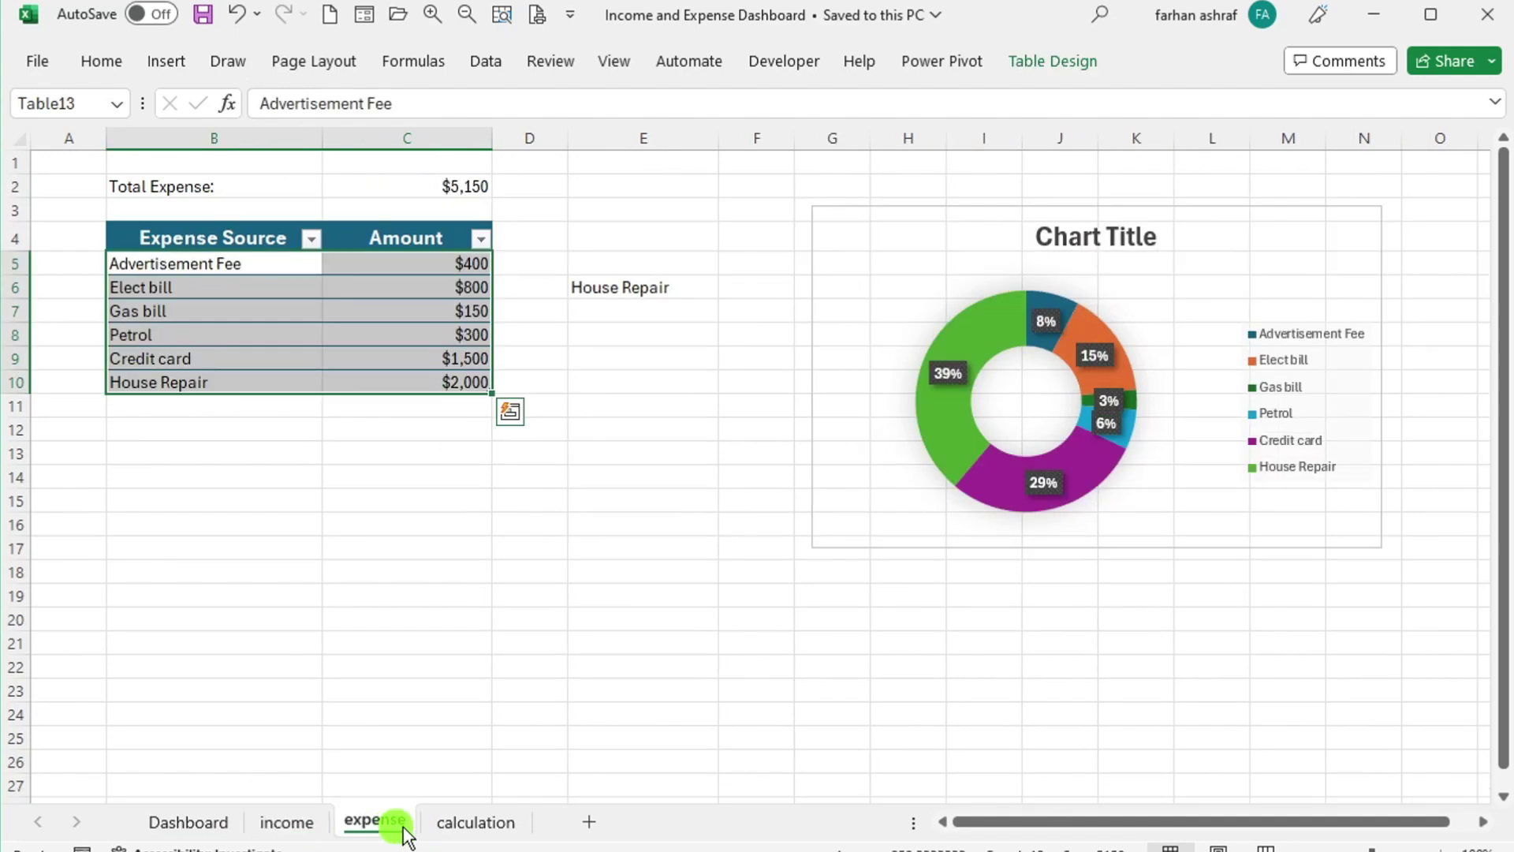
pyautogui.click(471, 826)
pyautogui.click(188, 824)
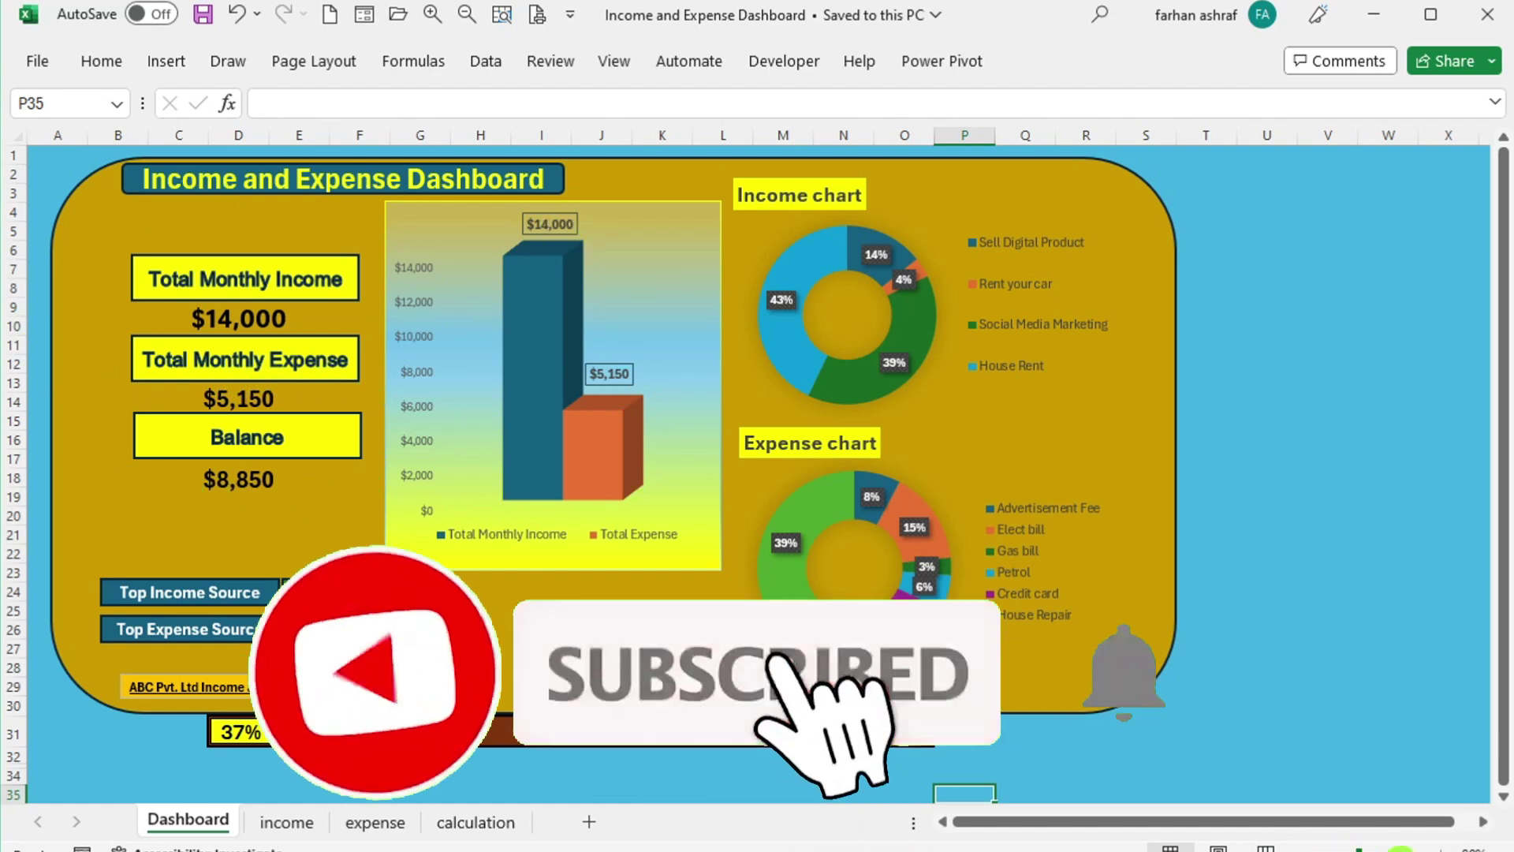
pyautogui.scroll(1, 1040, 683)
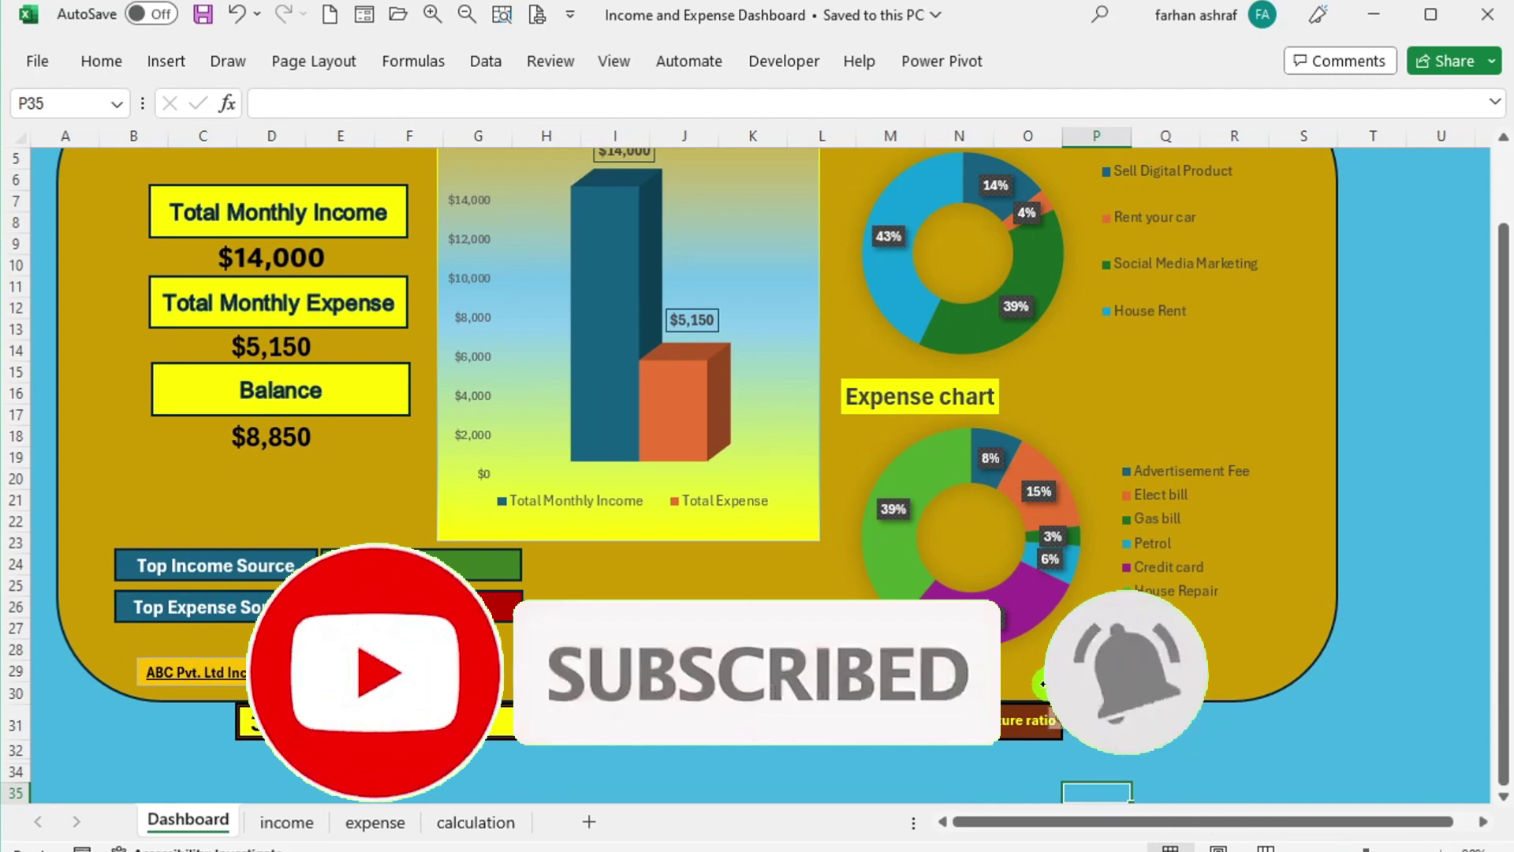
pyautogui.scroll(2, 1016, 701)
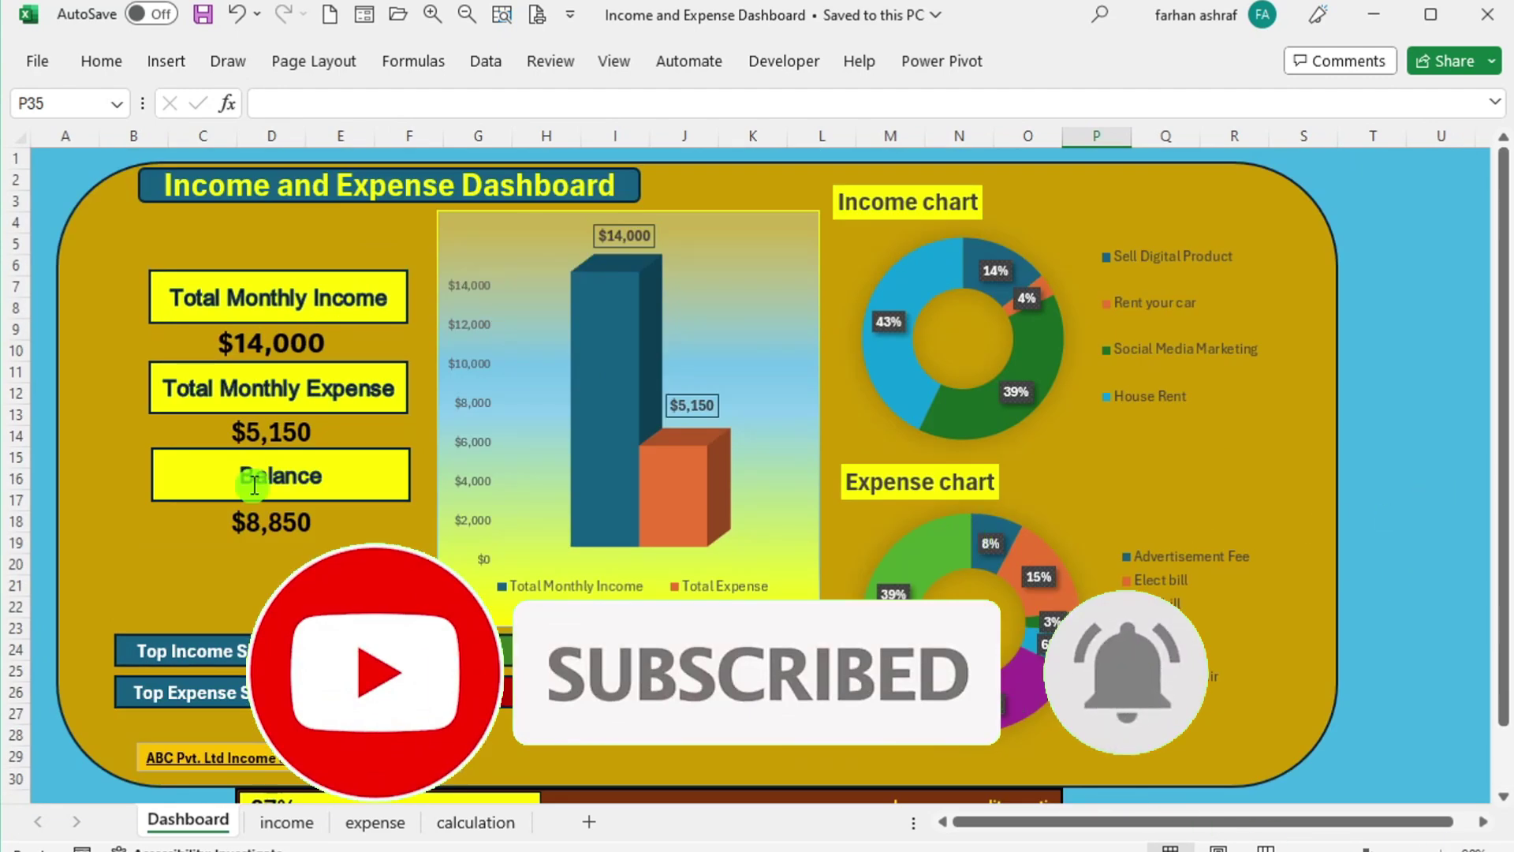